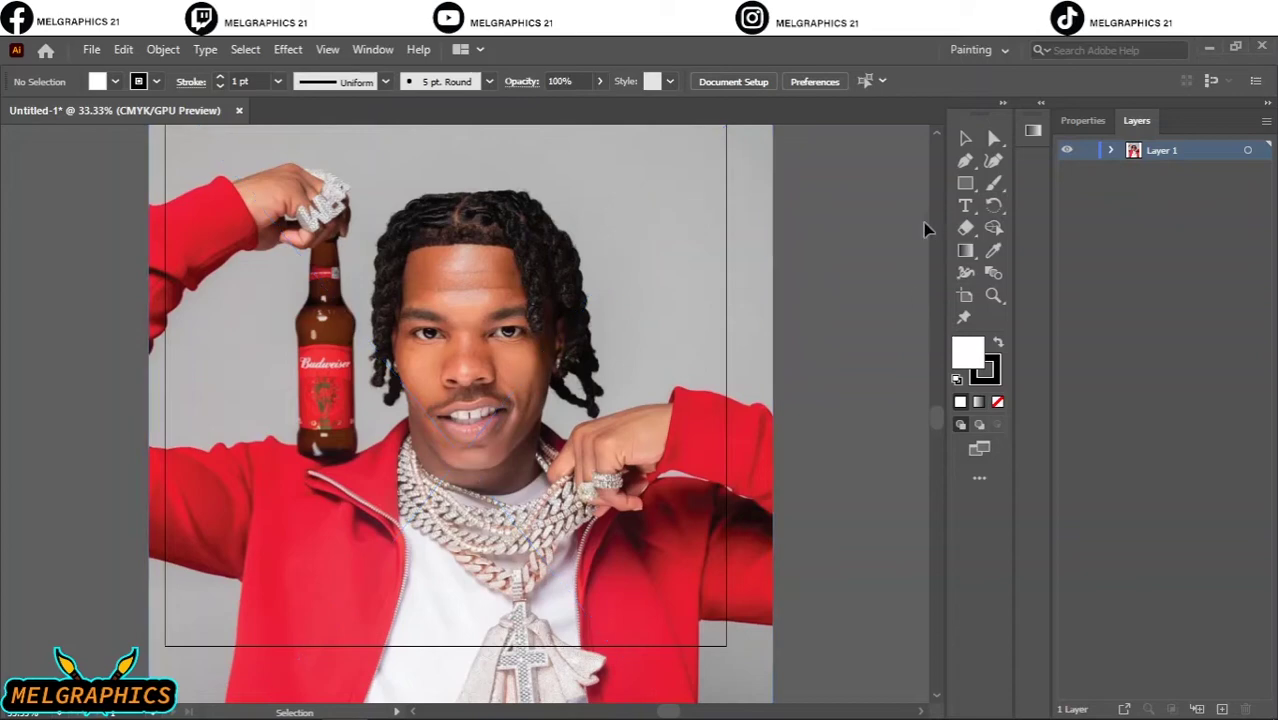
# Load the User Defined brush1 brush library and try a test stroke with it
pyautogui.click(488, 81)
pyautogui.scroll(-2, 400, 170)
pyautogui.scroll(2, 400, 170)
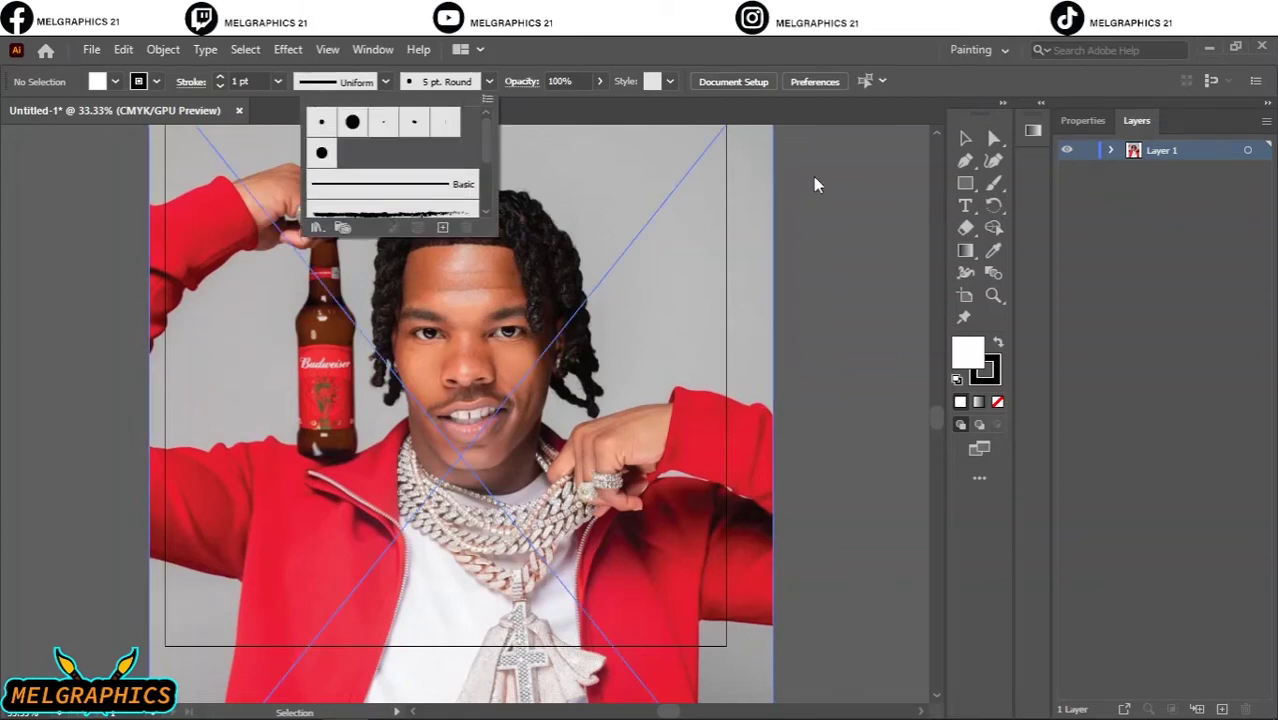
pyautogui.click(442, 227)
pyautogui.press('Escape')
pyautogui.click(316, 227)
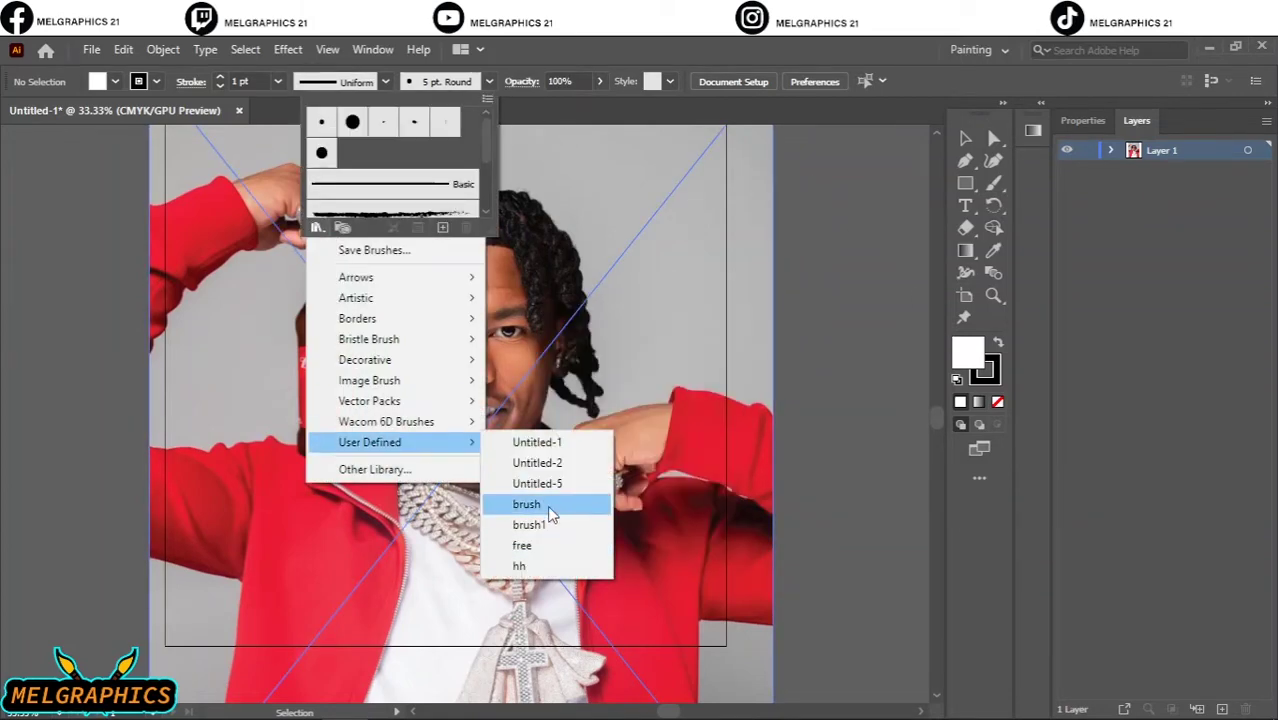
pyautogui.click(530, 524)
pyautogui.click(739, 334)
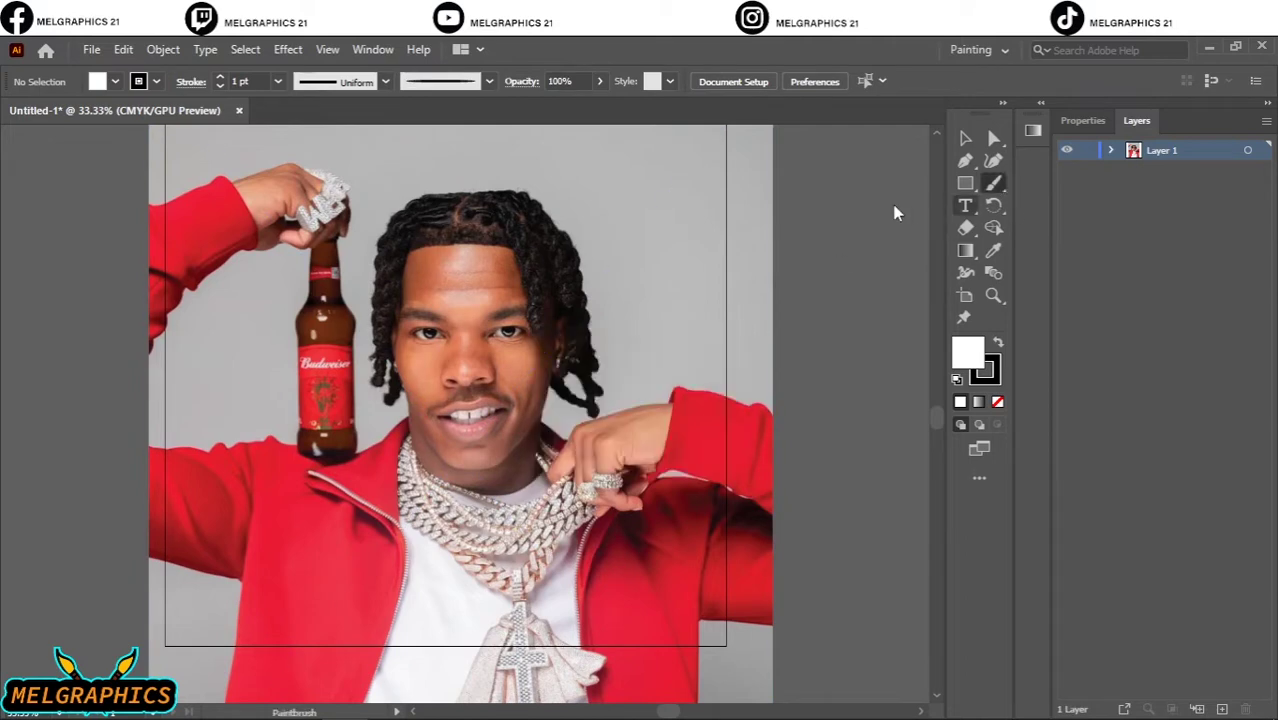
pyautogui.moveTo(872, 215); pyautogui.dragTo(857, 405)
# Enlarge the reference photo, fade it to 72% opacity, lock Layer 1 and add Layer 2
pyautogui.press('v')
pyautogui.click(730, 337)
pyautogui.scroll(1, 730, 337)
pyautogui.moveTo(772, 500); pyautogui.dragTo(797, 512)
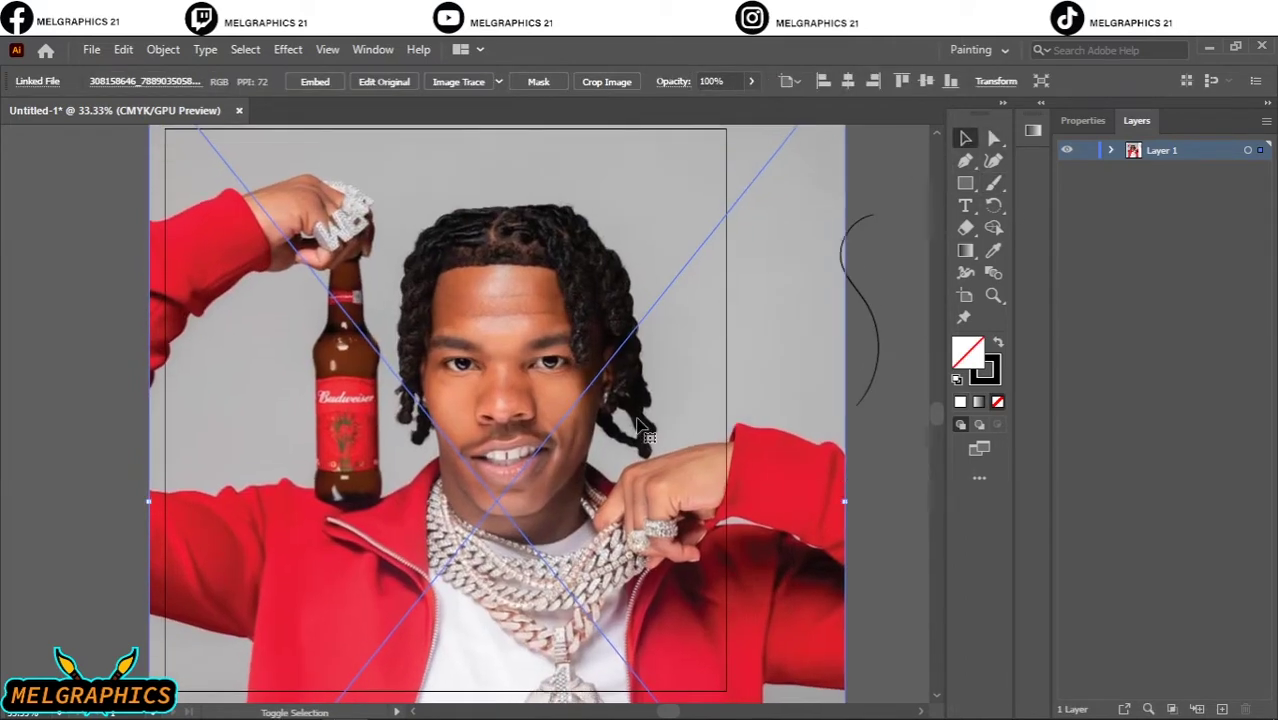
pyautogui.click(751, 81)
pyautogui.moveTo(750, 105); pyautogui.dragTo(722, 106)
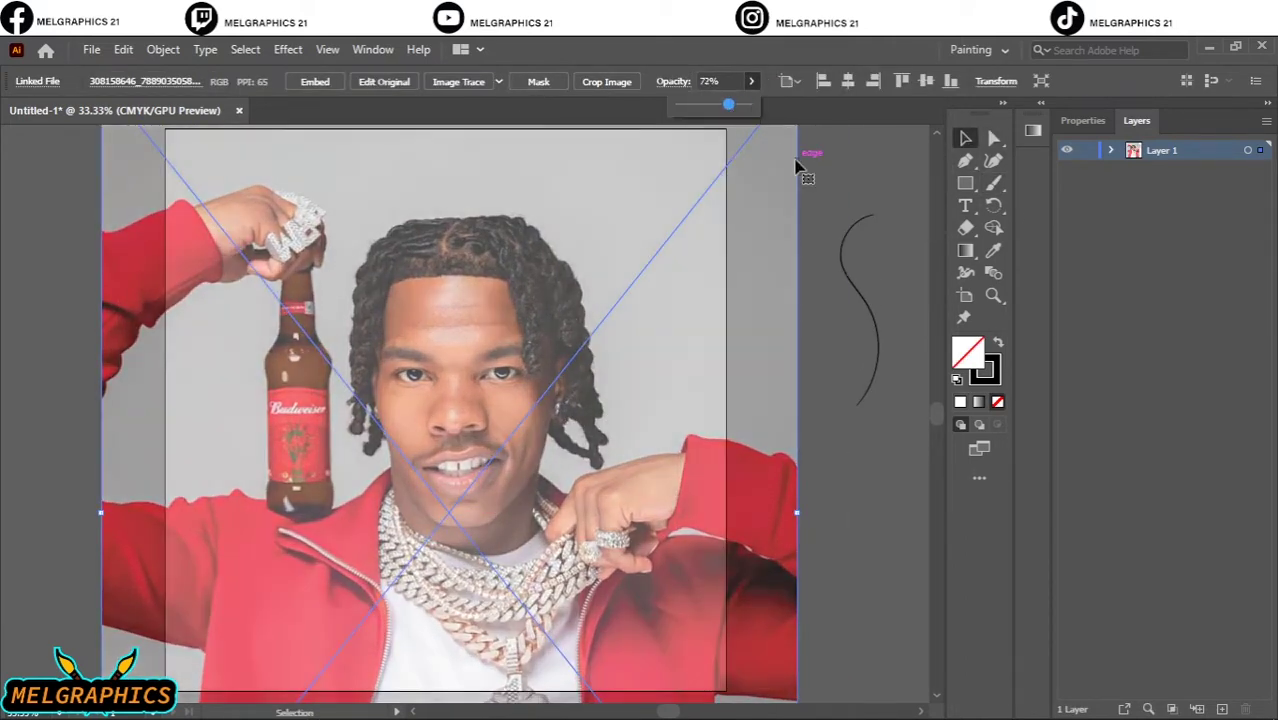
pyautogui.click(805, 171)
pyautogui.click(1087, 150)
pyautogui.click(1222, 709)
# Paintbrush the left side of the nose and the nostril curve, undoing a misplaced stroke
pyautogui.press('b')
pyautogui.scroll(5, 466, 440)
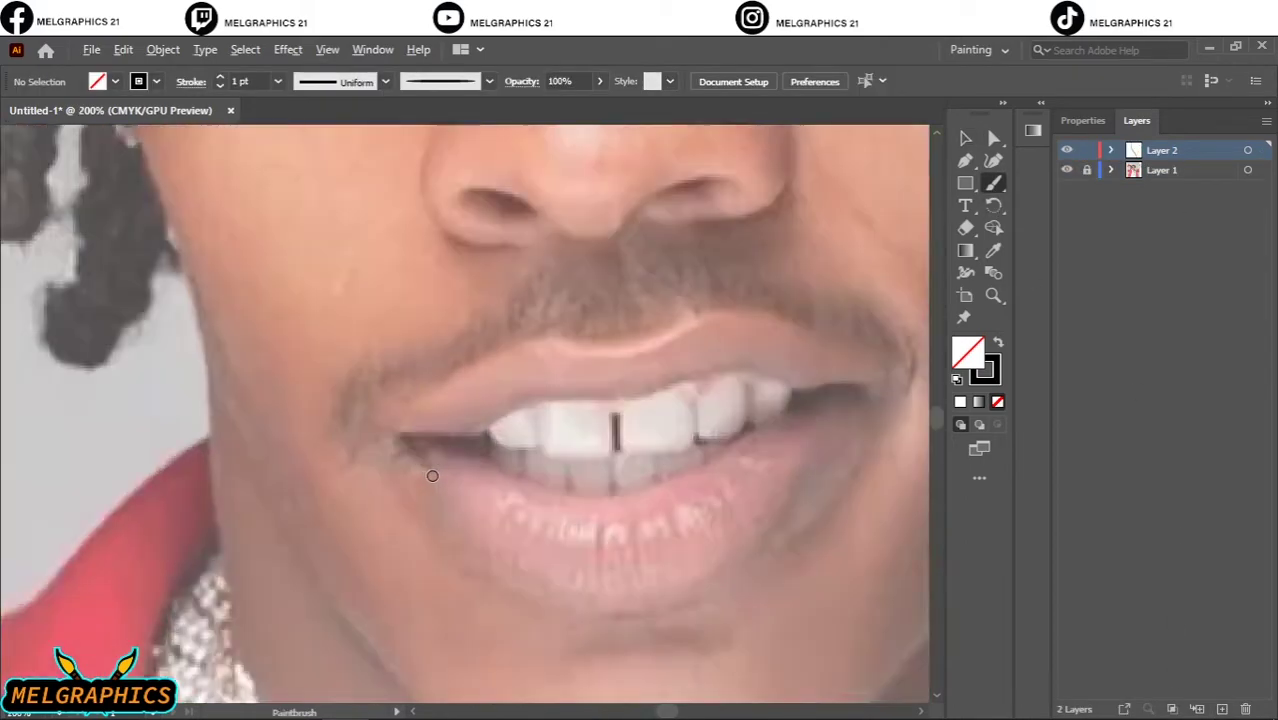
pyautogui.scroll(-4, 466, 450)
pyautogui.scroll(-1, 464, 463)
pyautogui.scroll(5, 478, 392)
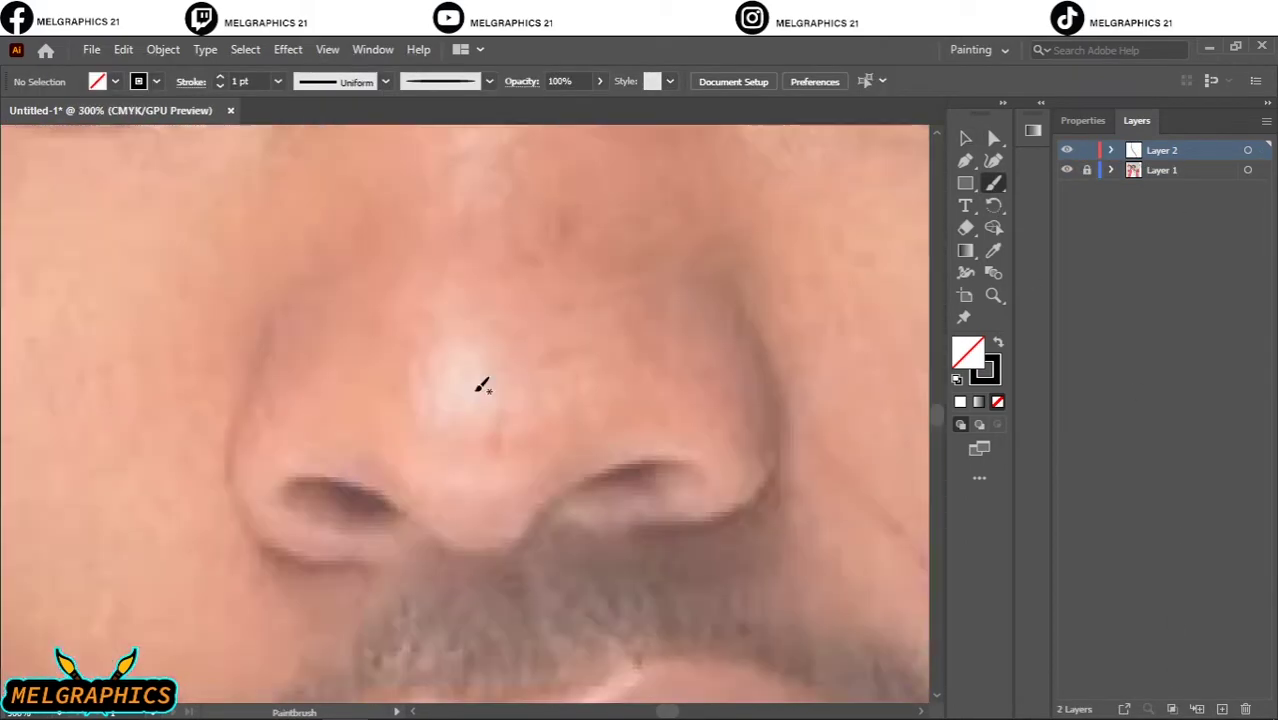
pyautogui.moveTo(340, 555); pyautogui.dragTo(380, 546)
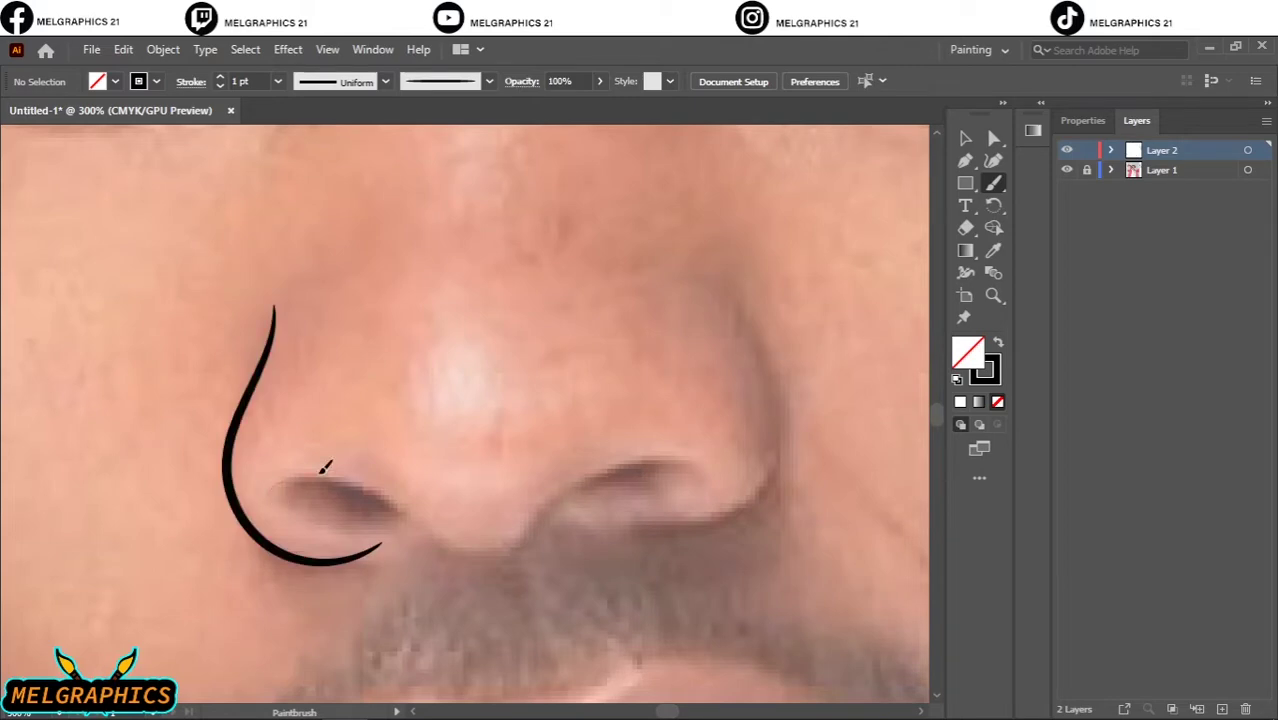
pyautogui.moveTo(268, 492)
pyautogui.mouseDown()
pyautogui.moveTo(470, 552)
pyautogui.moveTo(700, 466)
pyautogui.mouseUp()
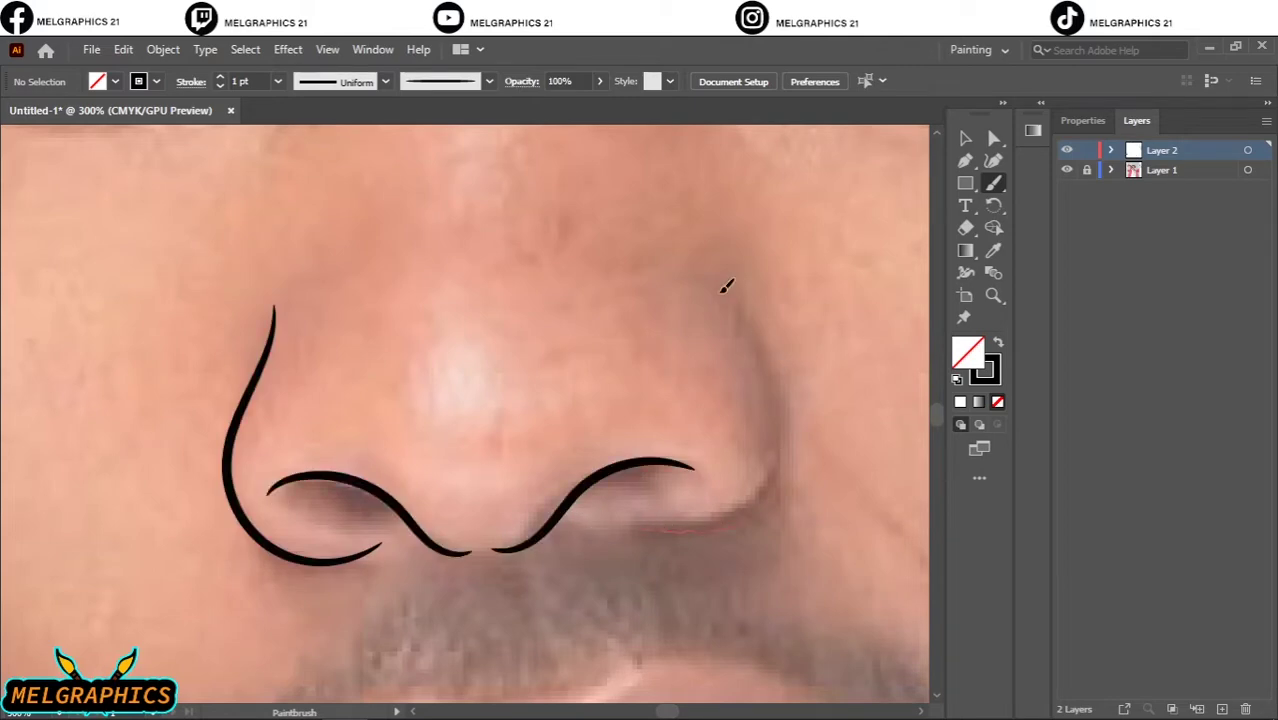
pyautogui.moveTo(726, 286)
pyautogui.mouseDown()
pyautogui.moveTo(738, 292)
pyautogui.moveTo(681, 505)
pyautogui.mouseUp()
pyautogui.hotkey('ctrl', 'z')
pyautogui.hscroll(2, 650, 380)
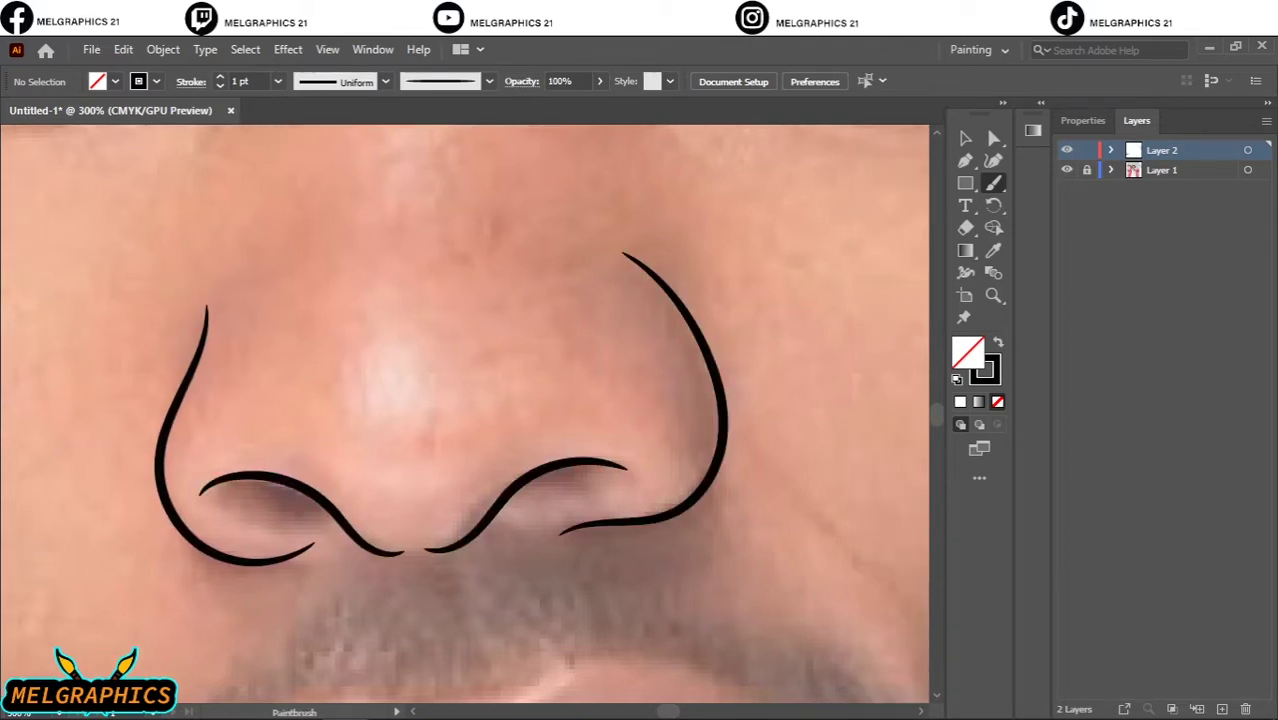
pyautogui.scroll(-3, 655, 473)
pyautogui.scroll(2, 655, 473)
pyautogui.scroll(-2, 655, 473)
pyautogui.scroll(-1, 655, 473)
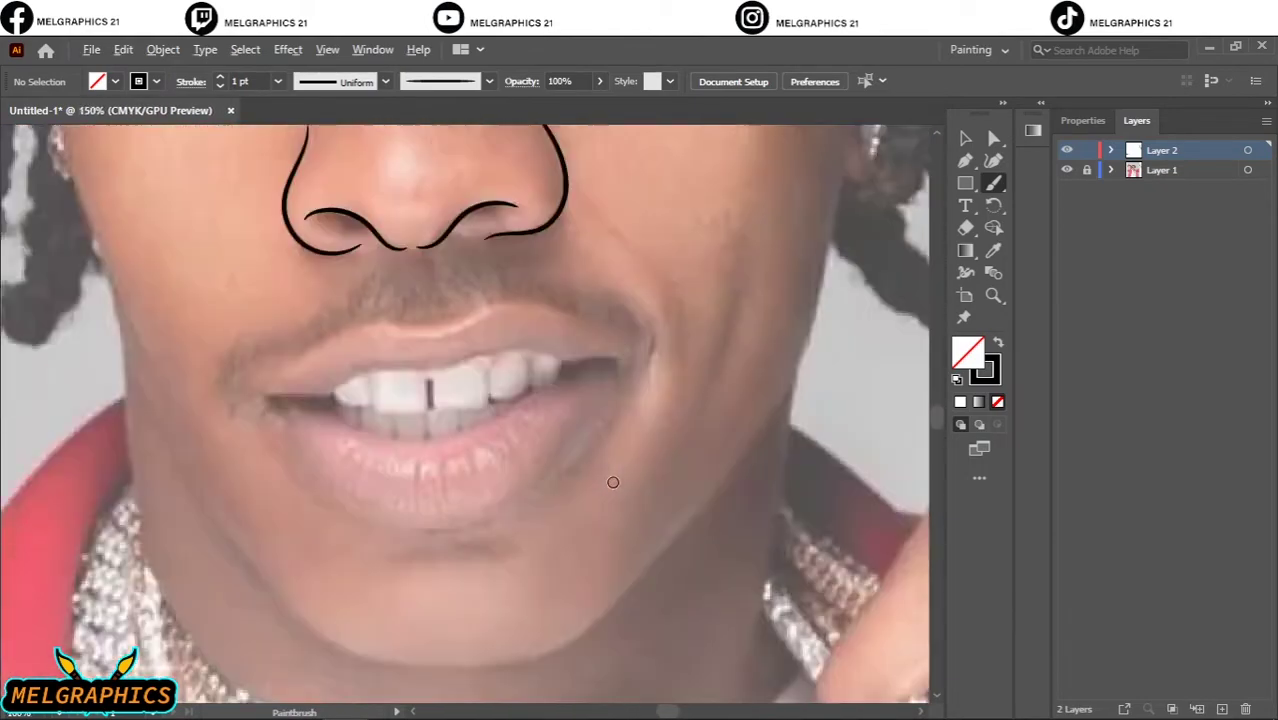
pyautogui.scroll(2, 615, 480)
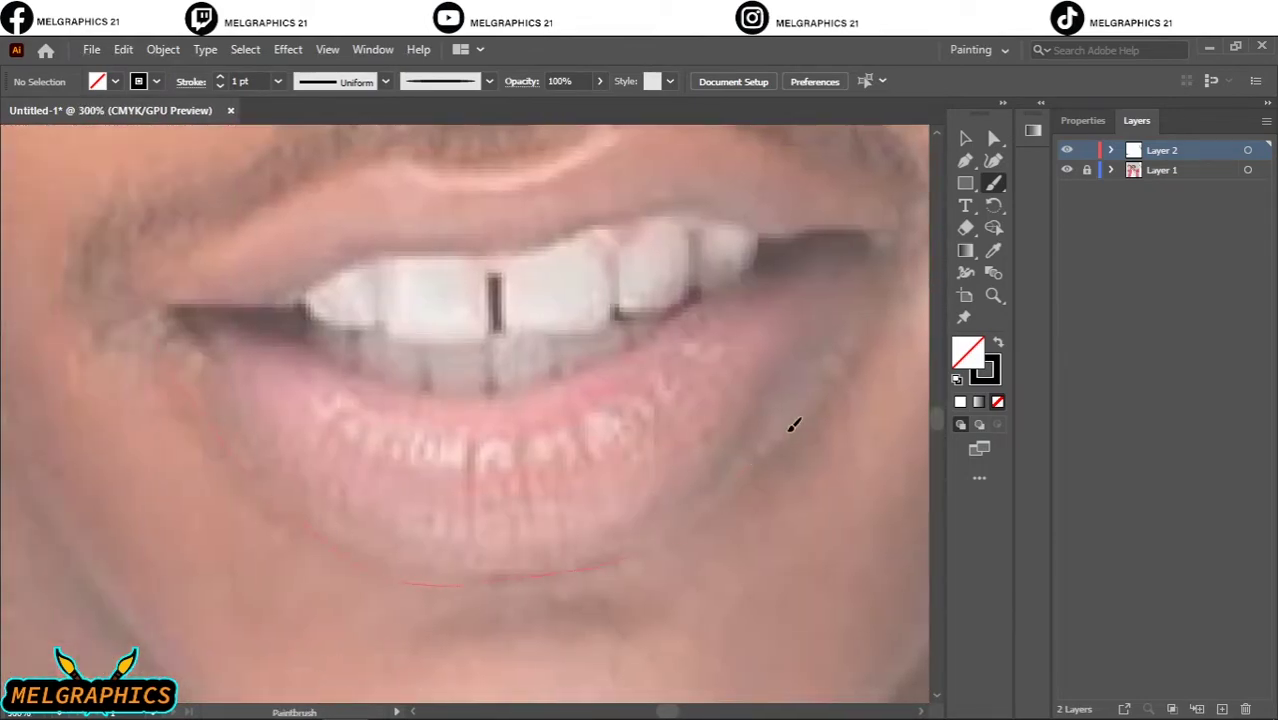
# Trace the lower lip, upper lip and the line where the lips meet
pyautogui.moveTo(794, 425); pyautogui.dragTo(890, 225)
pyautogui.scroll(-2, 600, 400)
pyautogui.scroll(2, 222, 289)
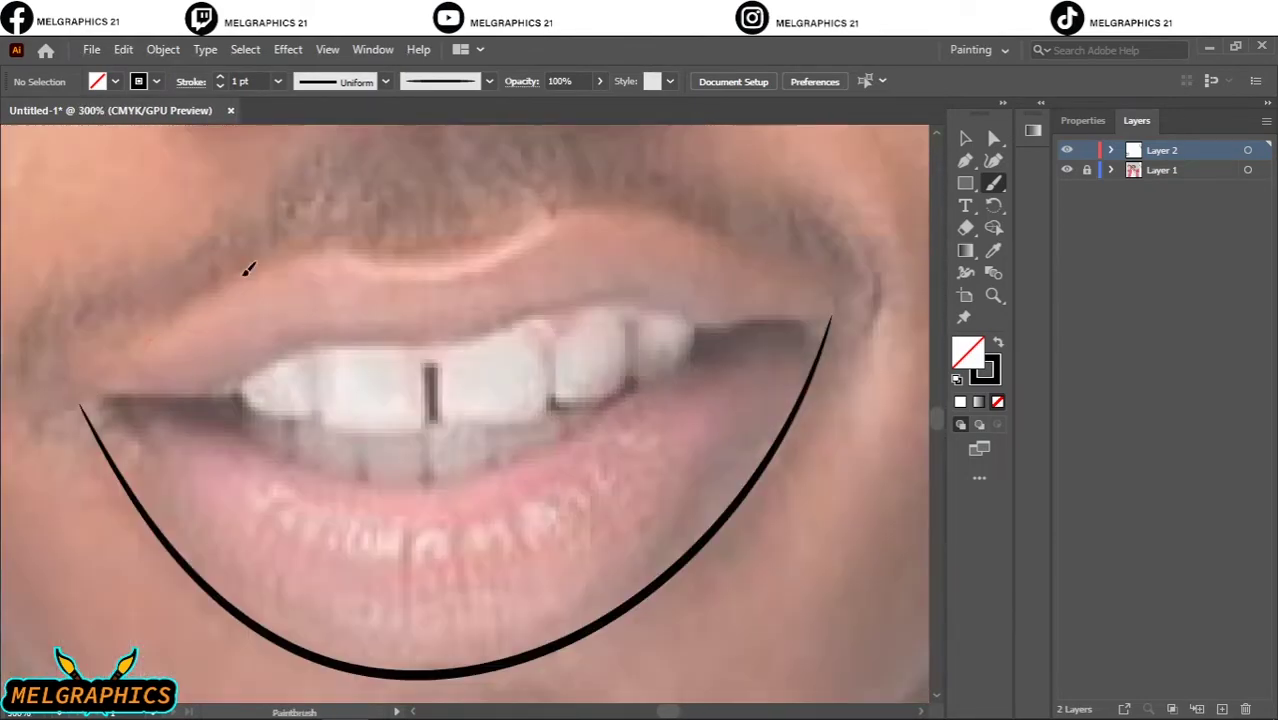
pyautogui.moveTo(681, 206); pyautogui.dragTo(834, 314)
pyautogui.moveTo(281, 349)
pyautogui.mouseDown()
pyautogui.moveTo(632, 292)
pyautogui.moveTo(826, 316)
pyautogui.mouseUp()
pyautogui.hscroll(1, 742, 322)
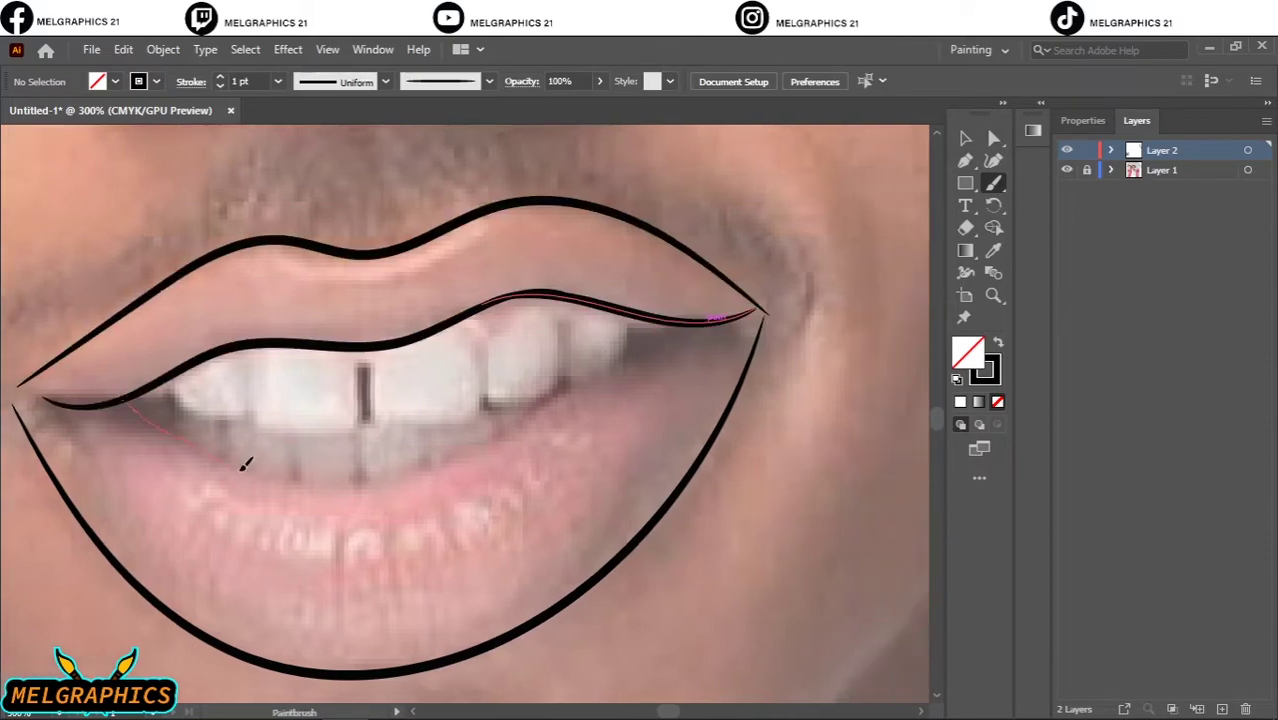
pyautogui.scroll(-3, 534, 371)
pyautogui.scroll(5, 555, 385)
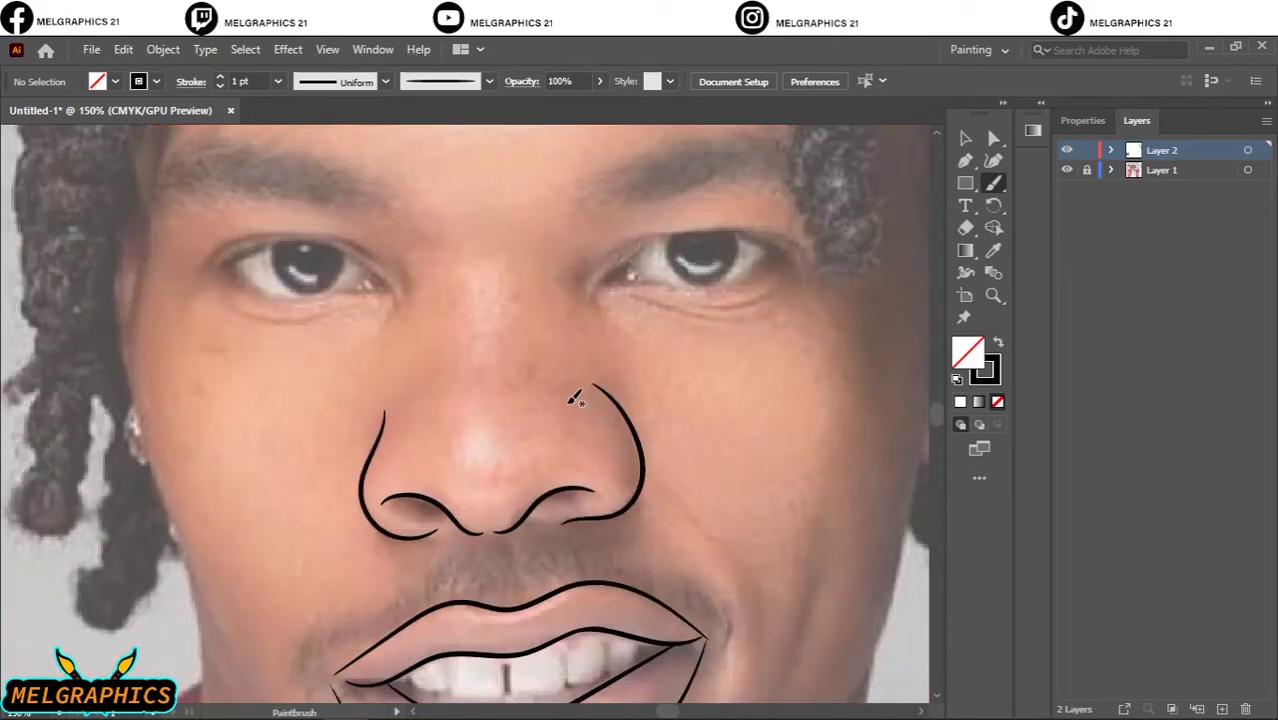
pyautogui.scroll(4, 355, 262)
# Trace the first eye's upper eyelid, outer and inner corners, and iris
pyautogui.hscroll(-1, 355, 262)
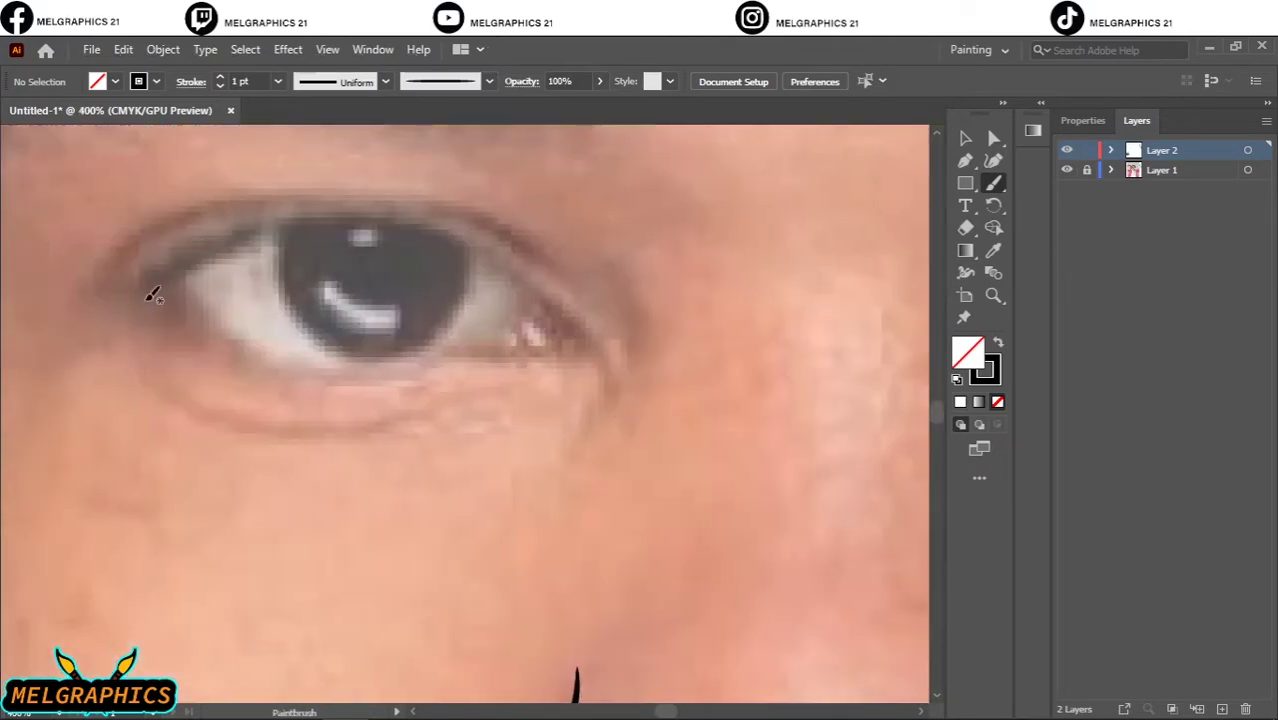
pyautogui.moveTo(537, 255); pyautogui.dragTo(615, 410)
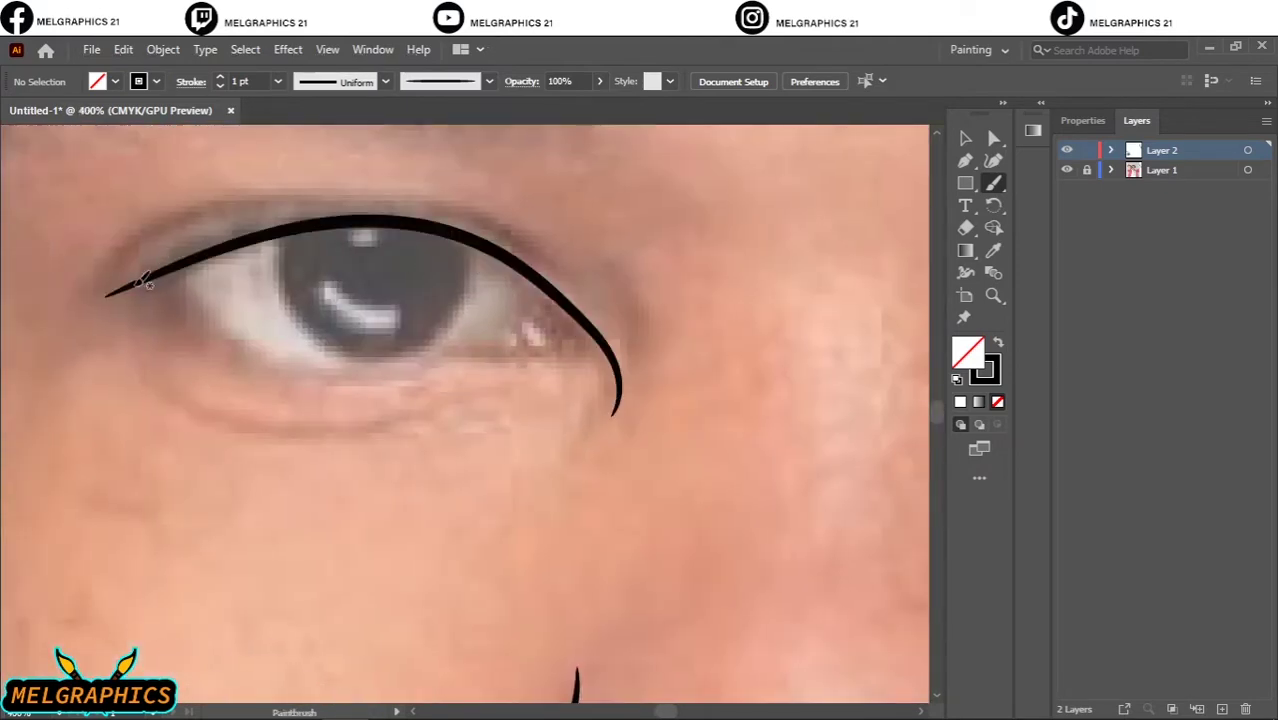
pyautogui.moveTo(315, 376); pyautogui.dragTo(612, 366)
pyautogui.moveTo(500, 354); pyautogui.dragTo(542, 284)
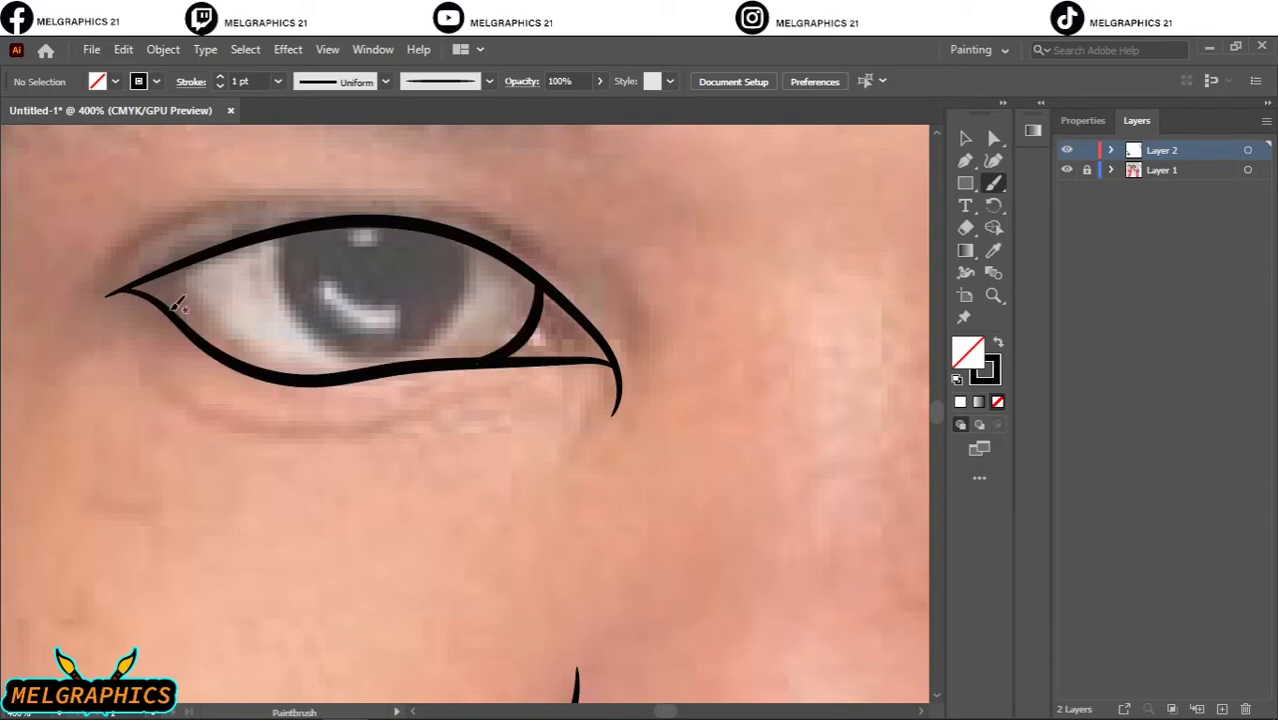
pyautogui.scroll(2, 408, 434)
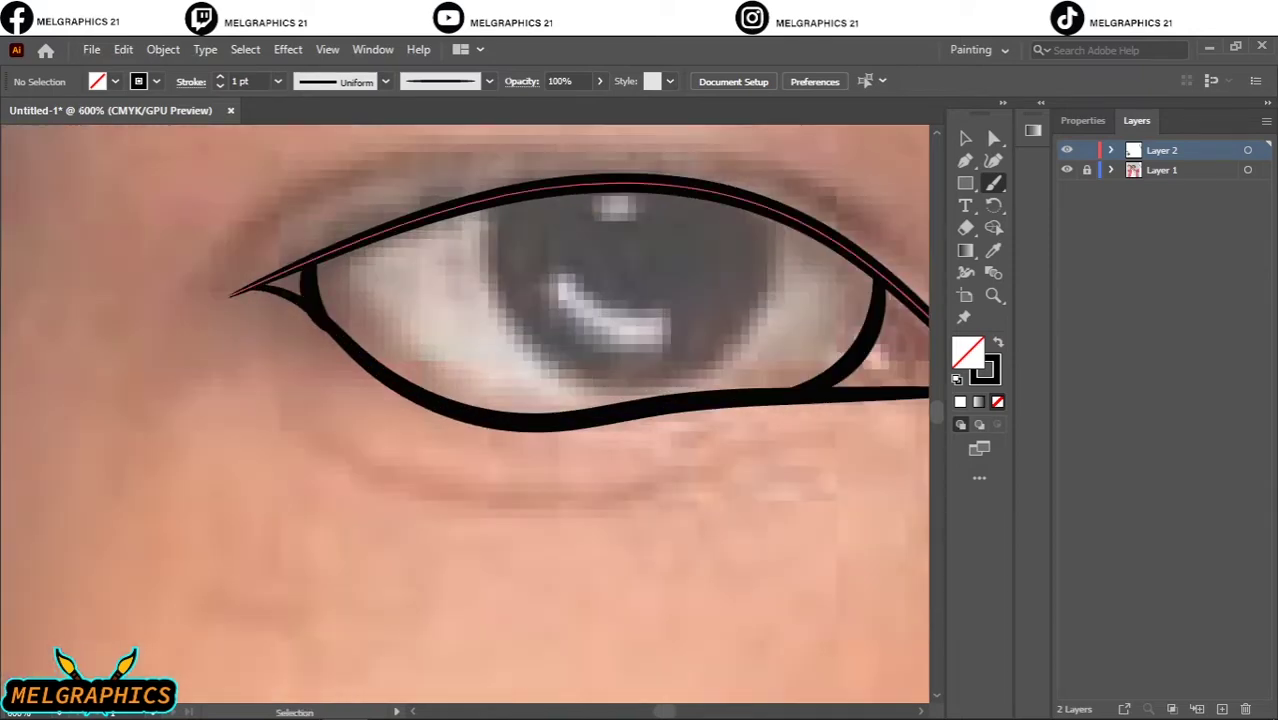
pyautogui.scroll(1, 330, 298)
pyautogui.moveTo(308, 253); pyautogui.dragTo(306, 249)
pyautogui.scroll(-2, 433, 328)
pyautogui.scroll(2, 352, 427)
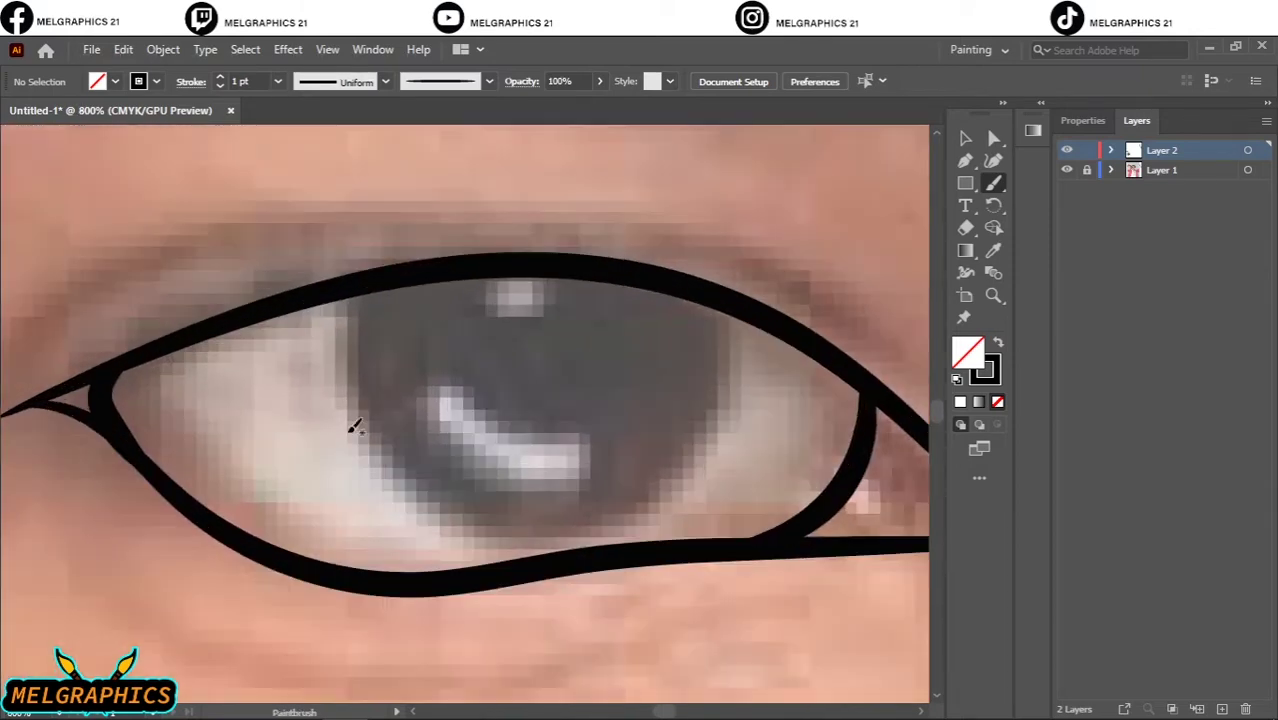
pyautogui.moveTo(558, 530); pyautogui.dragTo(558, 530)
pyautogui.scroll(-2, 558, 530)
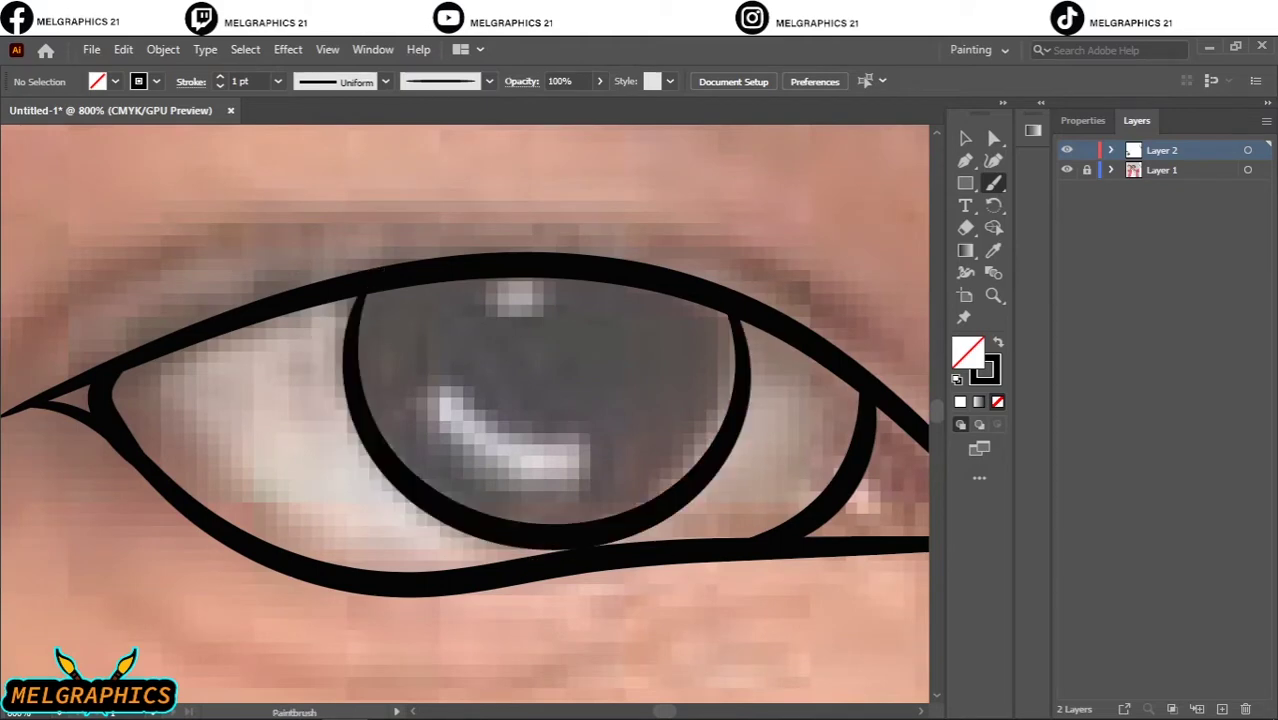
pyautogui.scroll(-2, 714, 326)
pyautogui.hscroll(5, 714, 326)
pyautogui.scroll(2, 714, 326)
pyautogui.scroll(2, 658, 310)
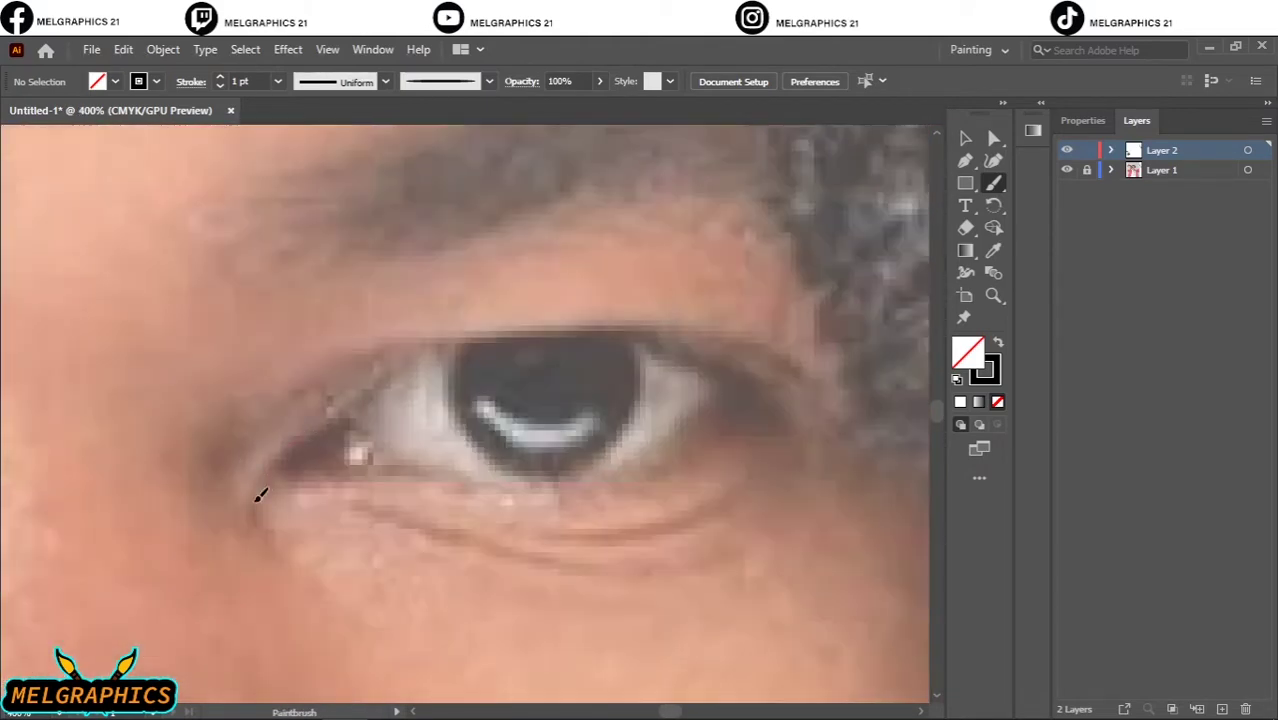
# Trace the other eye's inner corner, upper and lower eyelids, and outer corner
pyautogui.moveTo(255, 505); pyautogui.dragTo(428, 345)
pyautogui.moveTo(335, 364); pyautogui.dragTo(808, 385)
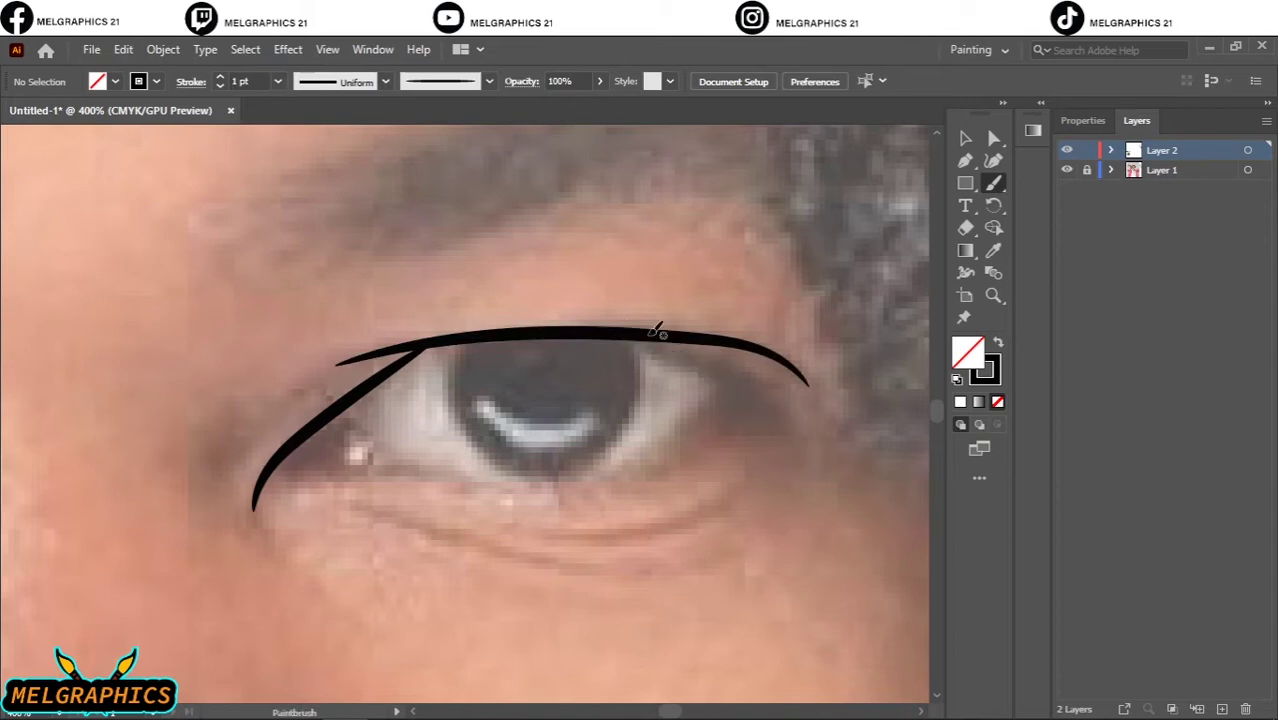
pyautogui.moveTo(640, 333); pyautogui.dragTo(794, 470)
pyautogui.moveTo(260, 495); pyautogui.dragTo(750, 468)
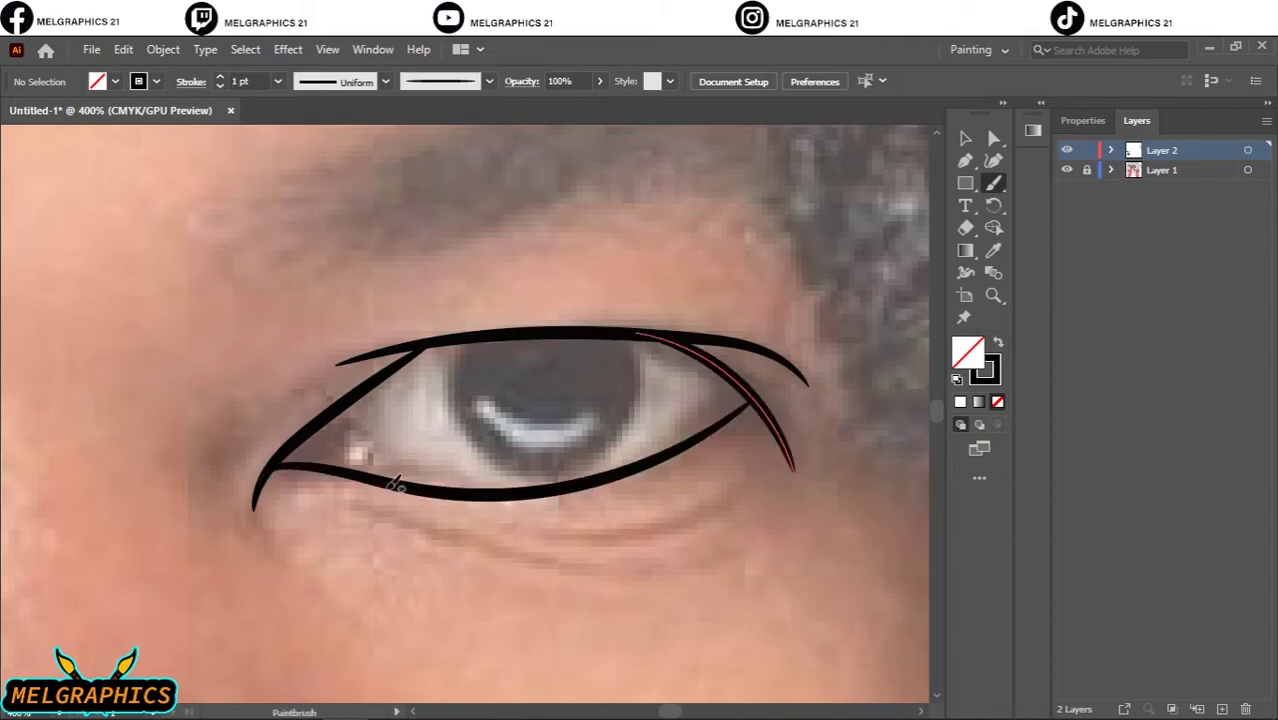
pyautogui.moveTo(342, 405); pyautogui.dragTo(378, 484)
pyautogui.keyDown('alt'); pyautogui.scroll(-1, 471, 428); pyautogui.keyUp('alt')
pyautogui.keyDown('alt'); pyautogui.scroll(-4, 393, 432); pyautogui.keyUp('alt')
pyautogui.keyDown('alt'); pyautogui.scroll(2, 393, 432); pyautogui.keyUp('alt')
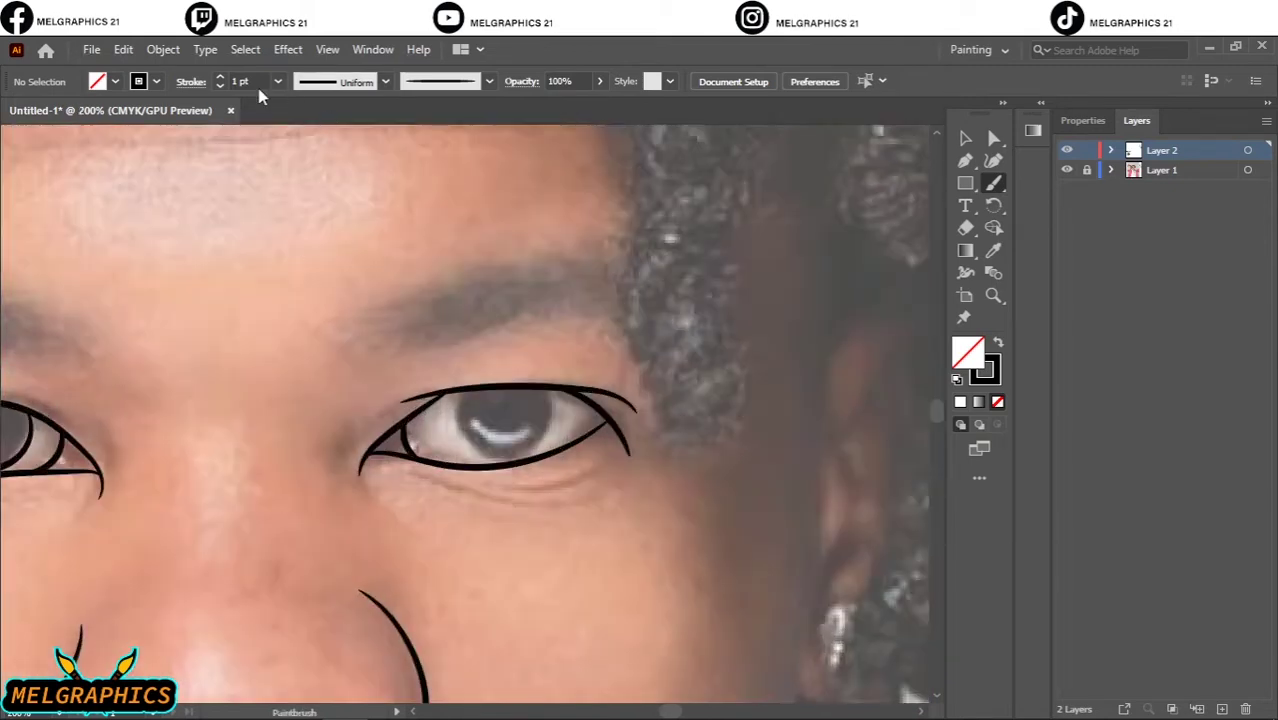
pyautogui.keyDown('alt'); pyautogui.scroll(2, 371, 517); pyautogui.keyUp('alt')
pyautogui.keyDown('alt'); pyautogui.scroll(-1, 200, 400); pyautogui.keyUp('alt')
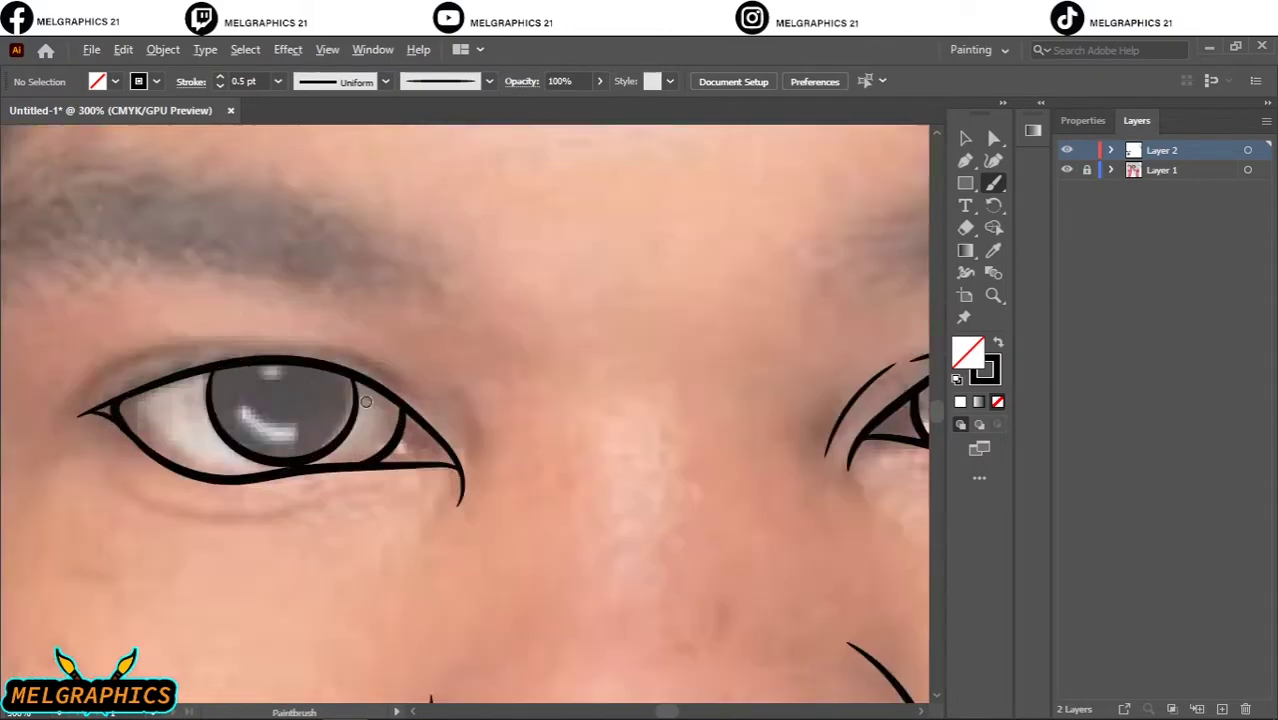
pyautogui.keyDown('alt'); pyautogui.scroll(1, 100, 390); pyautogui.keyUp('alt')
# Add a crease above the eye, an outer-corner stroke, and two crease lines beneath it
pyautogui.moveTo(137, 380); pyautogui.dragTo(553, 351)
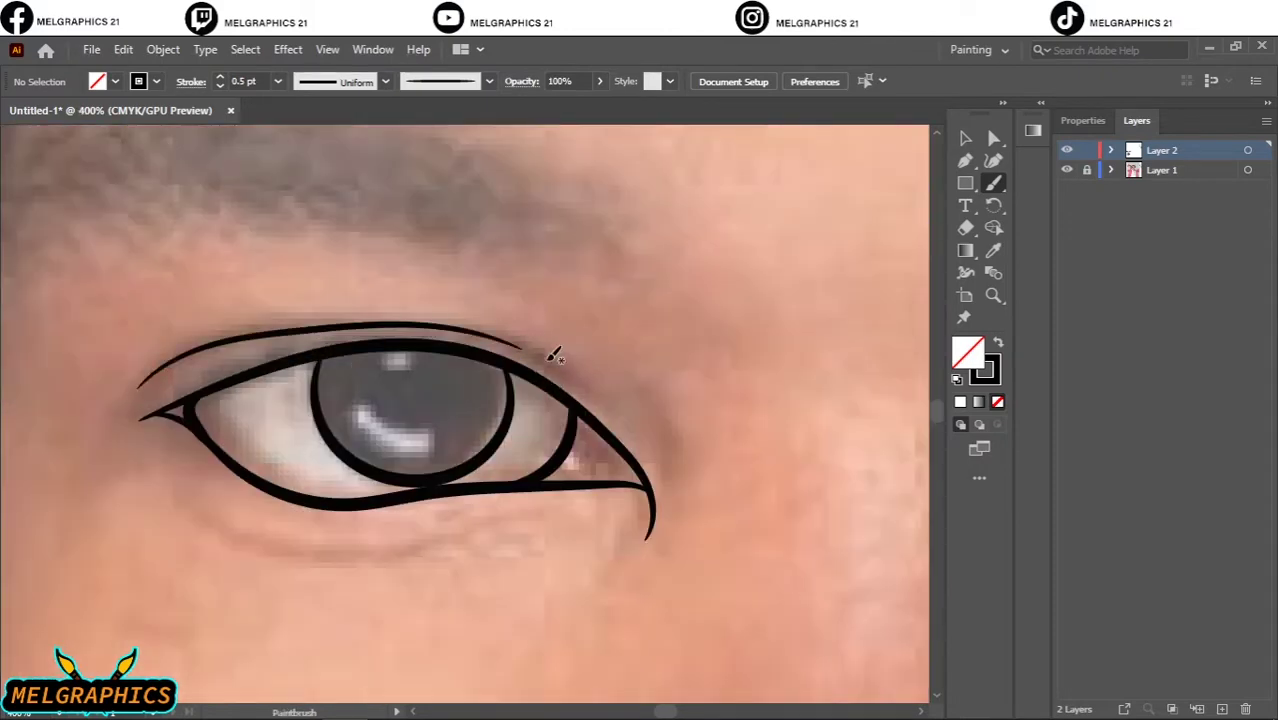
pyautogui.moveTo(650, 378); pyautogui.dragTo(645, 475)
pyautogui.keyDown('alt'); pyautogui.scroll(-1, 476, 291); pyautogui.keyUp('alt')
pyautogui.hscroll(-3, 548, 336)
pyautogui.keyDown('alt'); pyautogui.scroll(1, 548, 336); pyautogui.keyUp('alt')
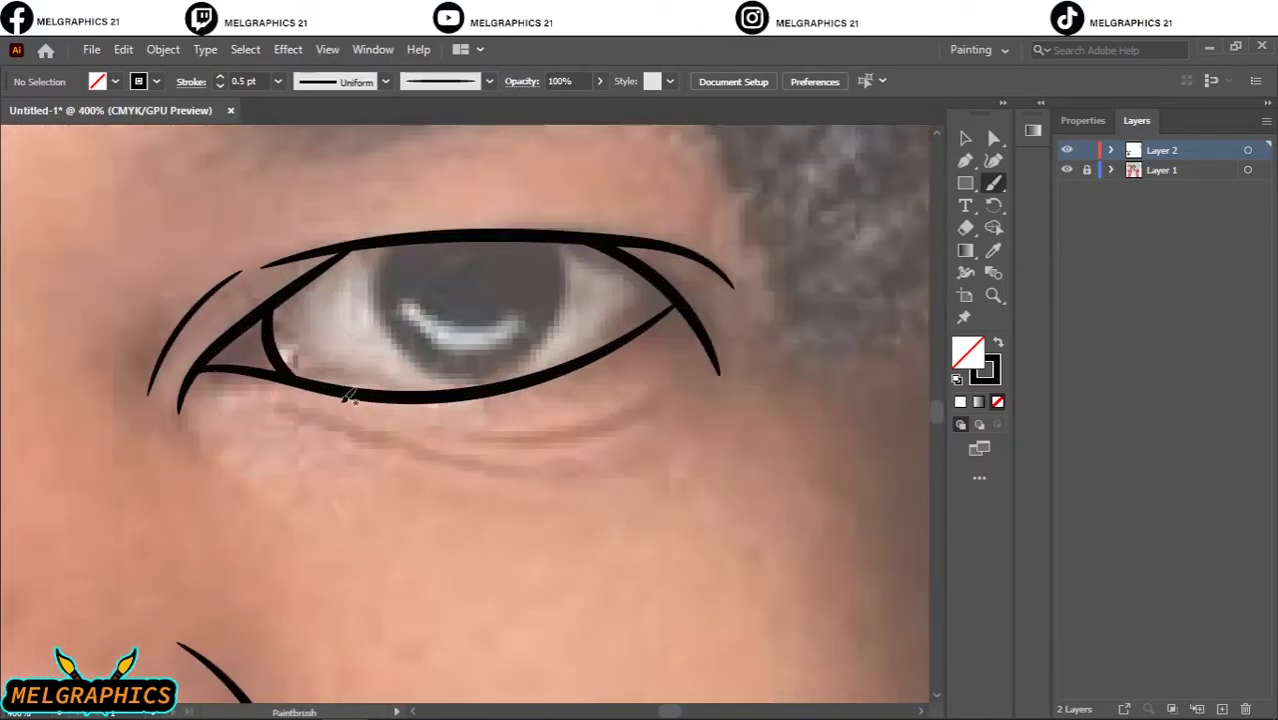
pyautogui.moveTo(285, 402); pyautogui.dragTo(479, 434)
pyautogui.hotkey('ctrl', 'z')
pyautogui.moveTo(260, 410); pyautogui.dragTo(636, 462)
pyautogui.moveTo(485, 443); pyautogui.dragTo(694, 383)
pyautogui.keyDown('alt'); pyautogui.scroll(-4, 704, 362); pyautogui.keyUp('alt')
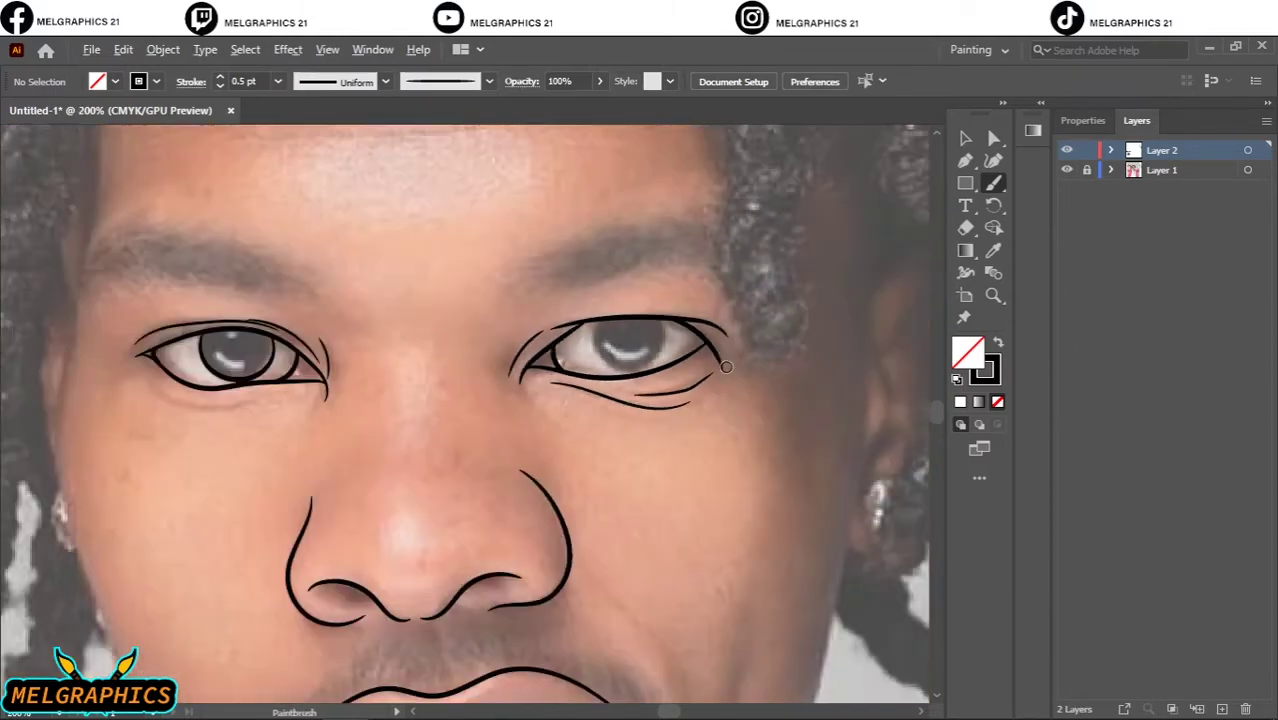
pyautogui.keyDown('alt'); pyautogui.scroll(3, 685, 400); pyautogui.keyUp('alt')
# Finish the stroke around the iris, redoing its lower edge after an undo
pyautogui.keyDown('alt'); pyautogui.scroll(-3, 478, 395); pyautogui.keyUp('alt')
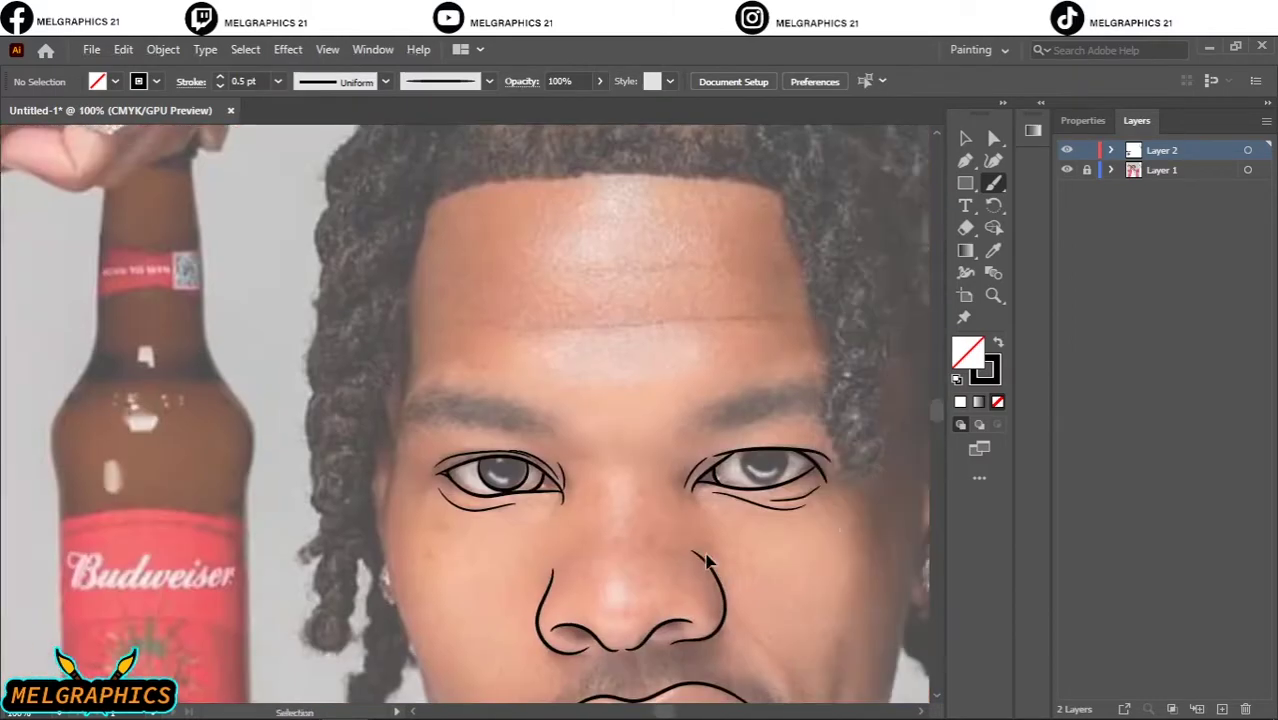
pyautogui.scroll(-2, 500, 350)
pyautogui.hscroll(2, 500, 350)
pyautogui.keyDown('alt'); pyautogui.scroll(4, 590, 300); pyautogui.keyUp('alt')
pyautogui.keyDown('alt'); pyautogui.scroll(1, 532, 250); pyautogui.keyUp('alt')
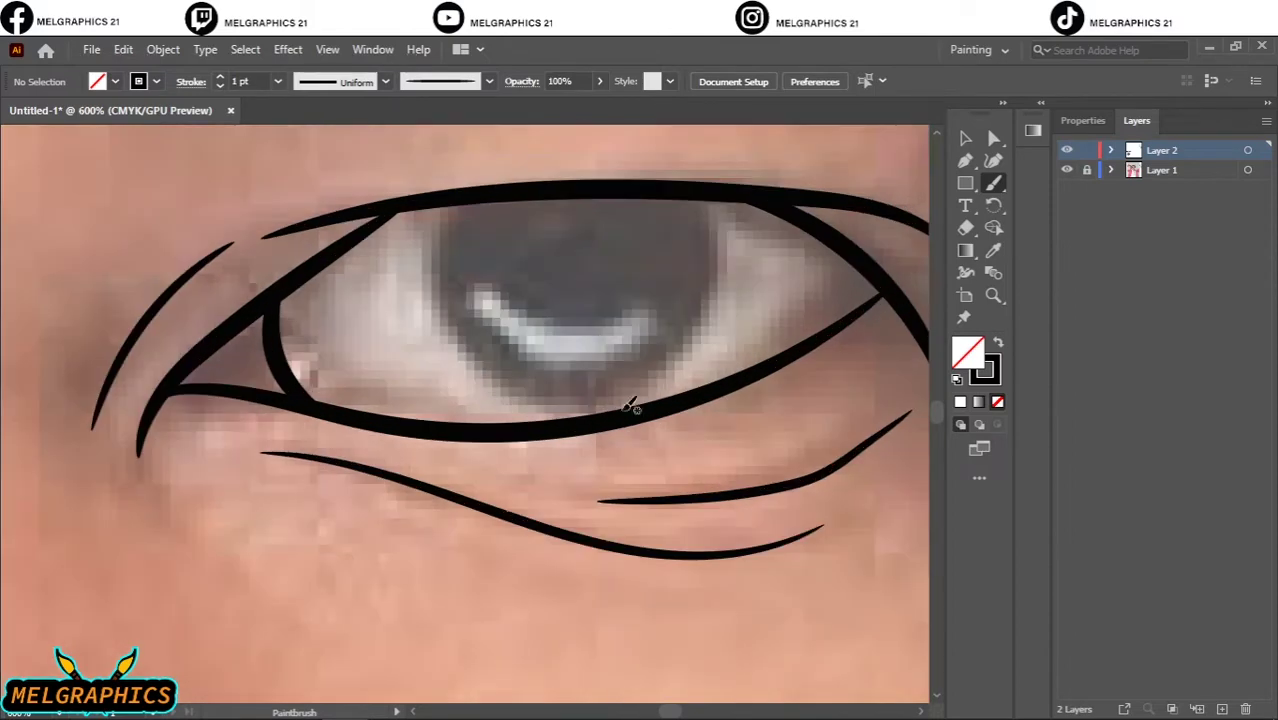
pyautogui.moveTo(572, 422)
pyautogui.mouseDown()
pyautogui.moveTo(442, 205)
pyautogui.moveTo(705, 205)
pyautogui.mouseUp()
pyautogui.hotkey('ctrl', 'z')
pyautogui.hotkey('ctrl', 'z')
pyautogui.moveTo(468, 200); pyautogui.dragTo(463, 325)
pyautogui.moveTo(705, 183); pyautogui.dragTo(712, 200)
pyautogui.keyDown('alt'); pyautogui.scroll(-3, 712, 200); pyautogui.keyUp('alt')
pyautogui.keyDown('alt'); pyautogui.scroll(-2, 730, 408); pyautogui.keyUp('alt')
pyautogui.hscroll(1, 581, 521)
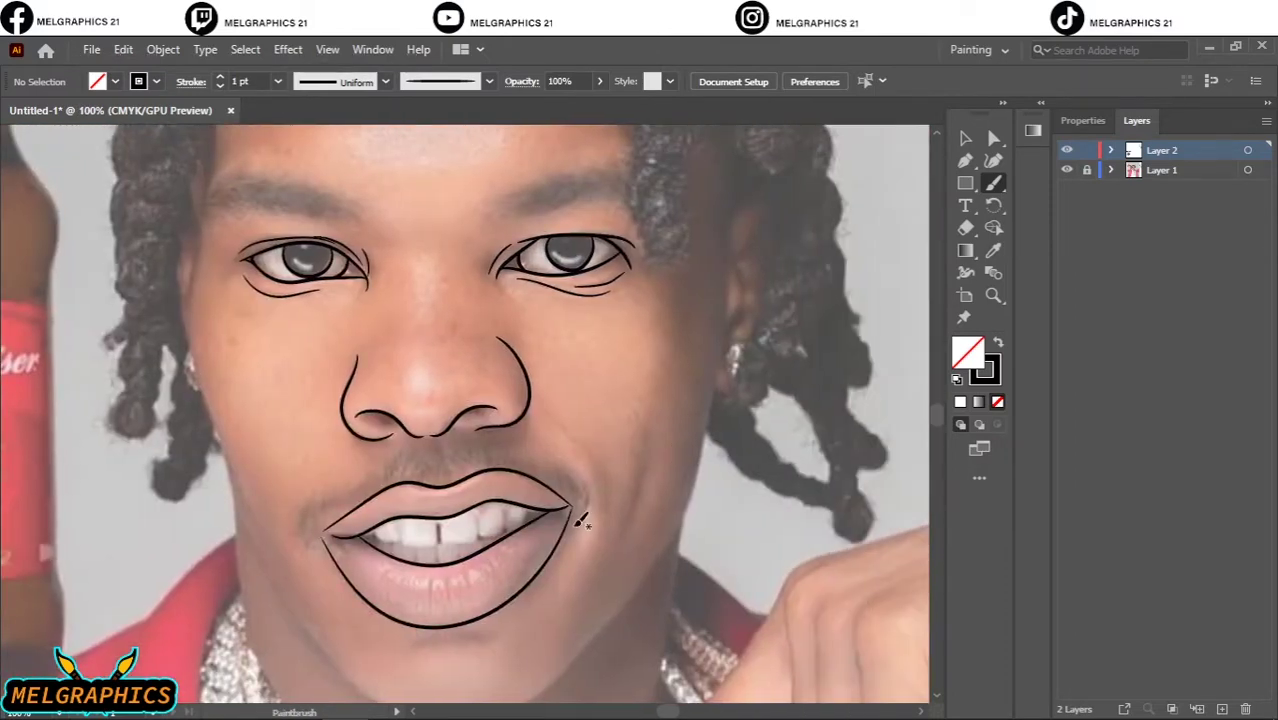
pyautogui.keyDown('alt'); pyautogui.scroll(4, 345, 535); pyautogui.keyUp('alt')
pyautogui.keyDown('alt'); pyautogui.scroll(-1, 447, 519); pyautogui.keyUp('alt')
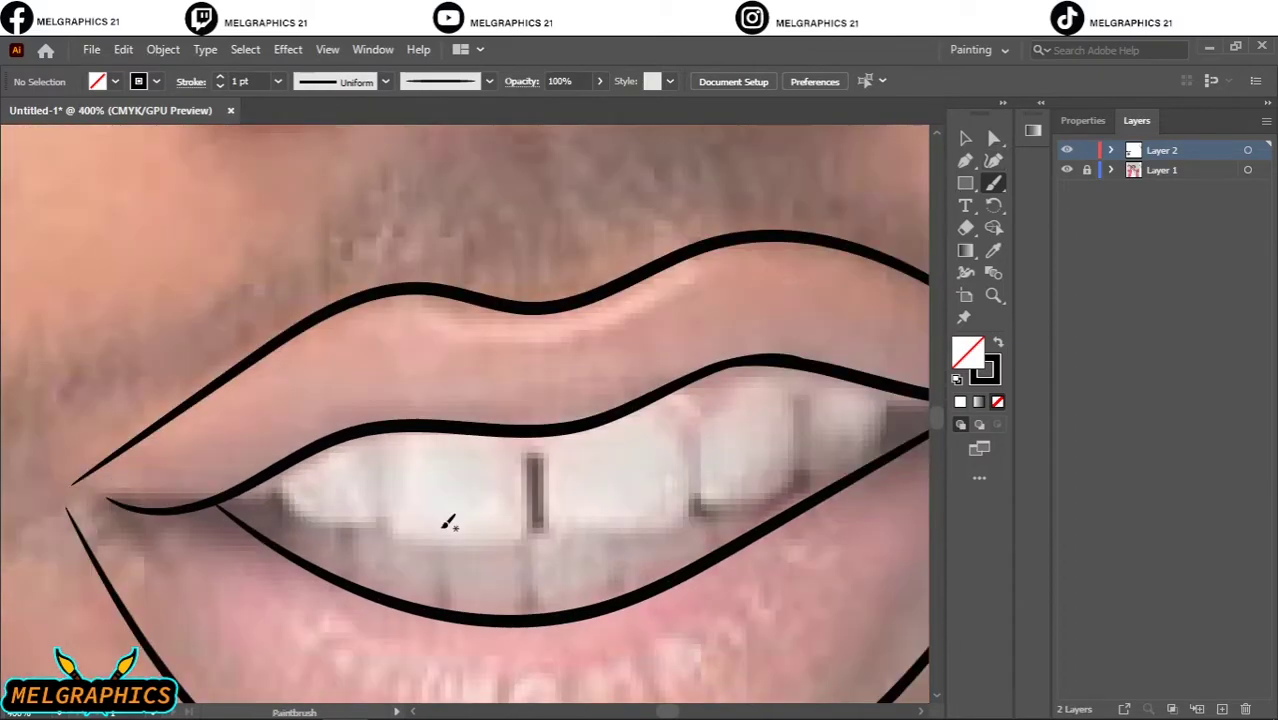
pyautogui.keyDown('alt'); pyautogui.scroll(1, 120, 485); pyautogui.keyUp('alt')
# Trace the lip corner and the bottom edges of the front teeth toward the mouth corner
pyautogui.moveTo(120, 485)
pyautogui.mouseDown()
pyautogui.moveTo(215, 460)
pyautogui.moveTo(357, 523)
pyautogui.mouseUp()
pyautogui.hotkey('ctrl', 'z')
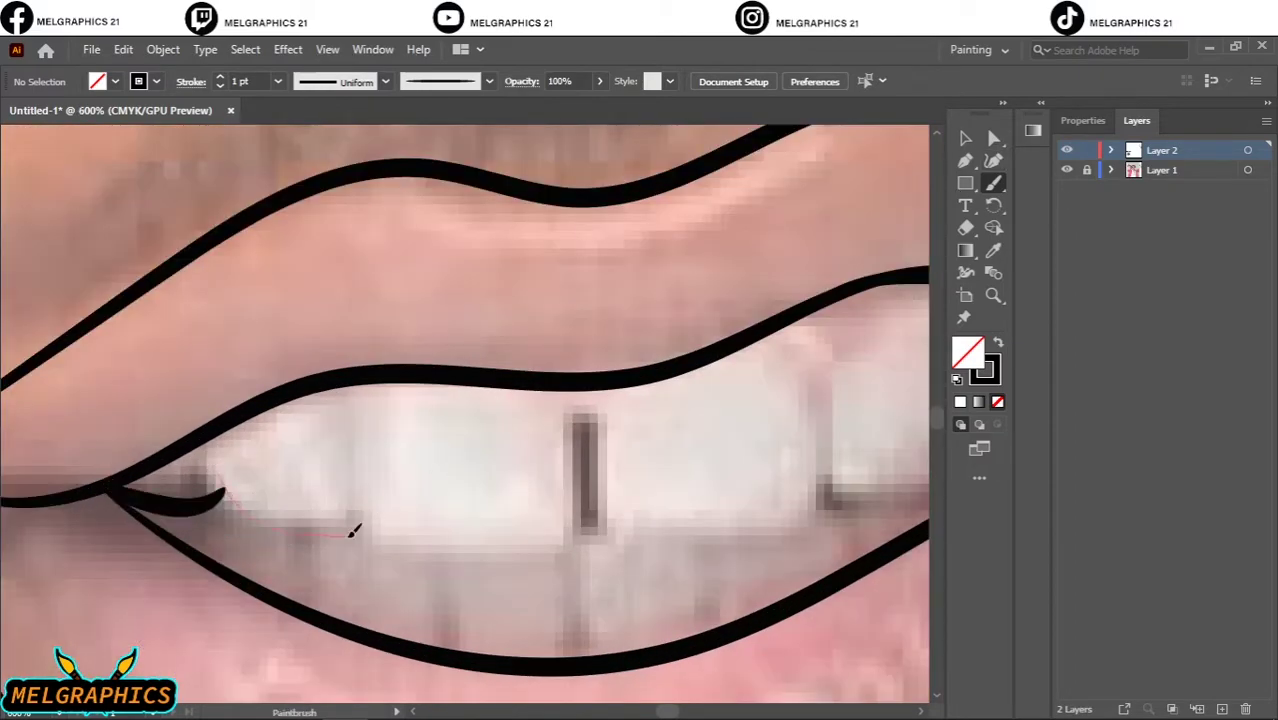
pyautogui.moveTo(215, 470); pyautogui.dragTo(368, 535)
pyautogui.moveTo(352, 485)
pyautogui.mouseDown()
pyautogui.moveTo(409, 541)
pyautogui.moveTo(578, 425)
pyautogui.mouseUp()
pyautogui.keyDown('alt'); pyautogui.scroll(-4, 575, 505); pyautogui.keyUp('alt')
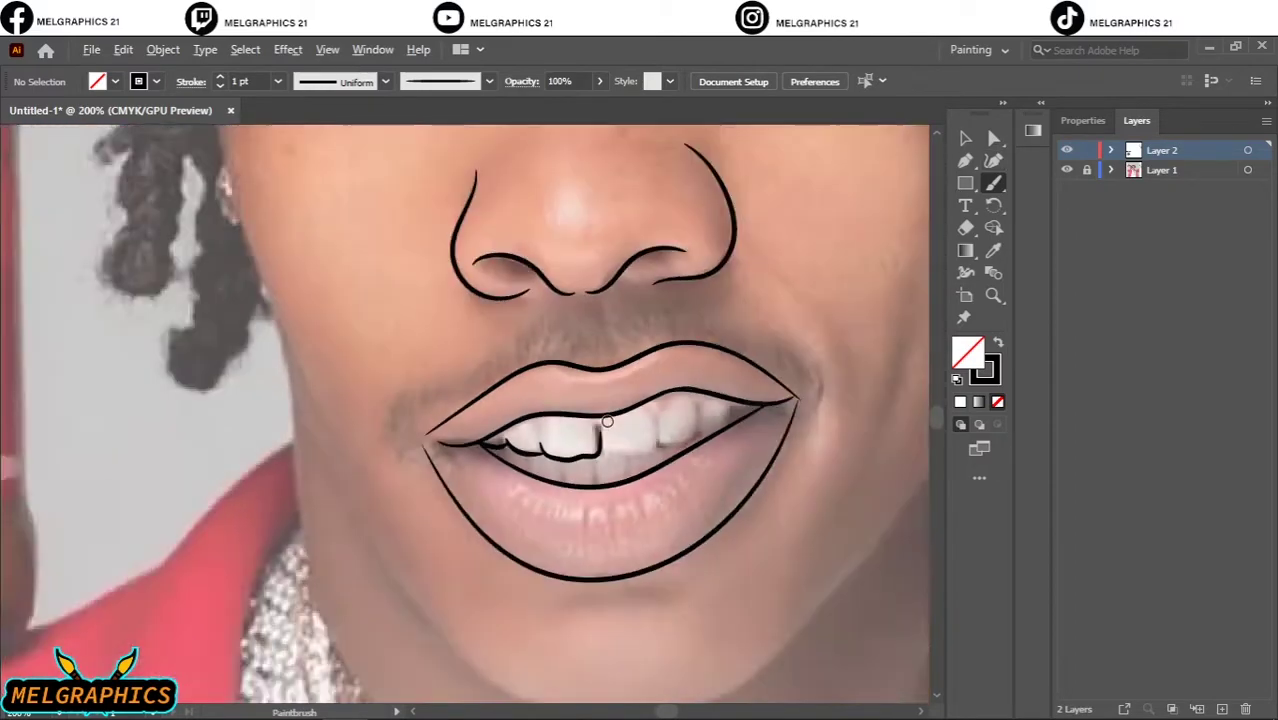
pyautogui.keyDown('alt'); pyautogui.scroll(4, 600, 425); pyautogui.keyUp('alt')
pyautogui.moveTo(180, 410); pyautogui.dragTo(415, 345)
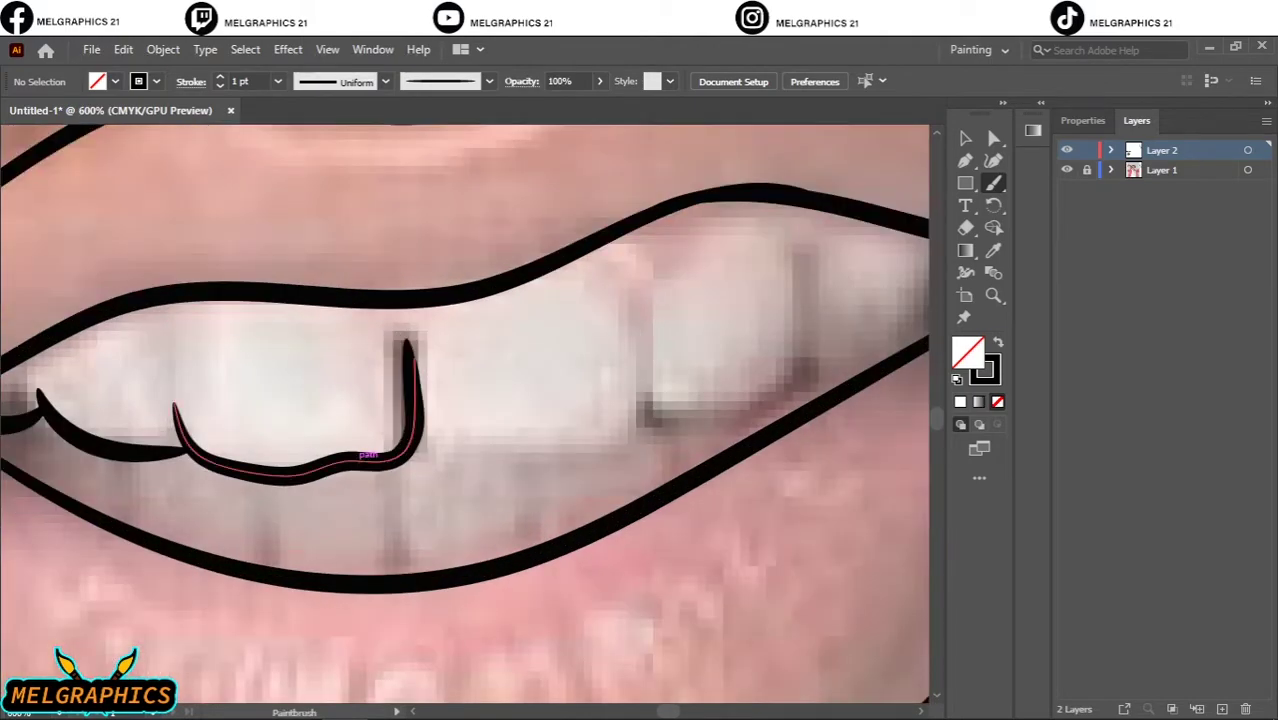
pyautogui.keyDown('alt'); pyautogui.scroll(-6, 410, 540); pyautogui.keyUp('alt')
pyautogui.keyDown('alt'); pyautogui.scroll(5, 445, 550); pyautogui.keyUp('alt')
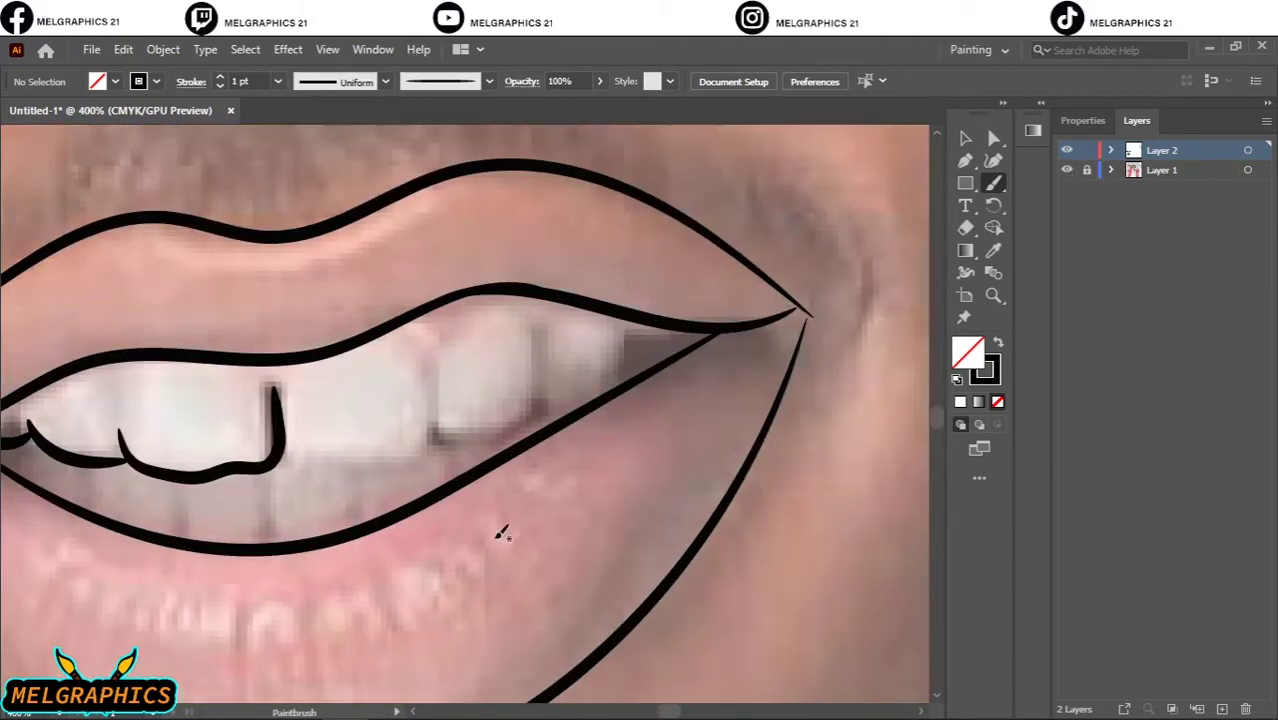
pyautogui.moveTo(281, 440); pyautogui.dragTo(432, 378)
pyautogui.moveTo(437, 442); pyautogui.dragTo(543, 324)
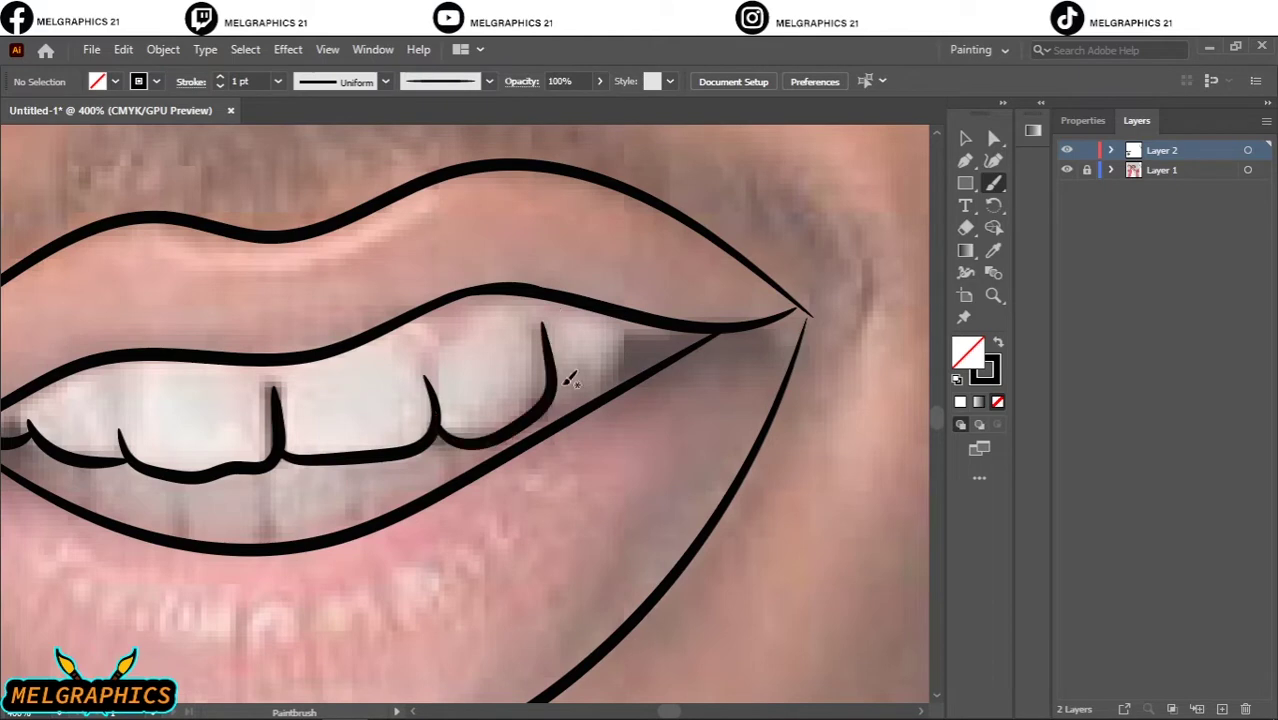
# At 0.5 pt stroke weight, outline the tooth gaps along the left and right teeth
pyautogui.keyDown('alt'); pyautogui.scroll(-3, 632, 322); pyautogui.keyUp('alt')
pyautogui.click(220, 87)
pyautogui.keyDown('alt'); pyautogui.scroll(4, 271, 394); pyautogui.keyUp('alt')
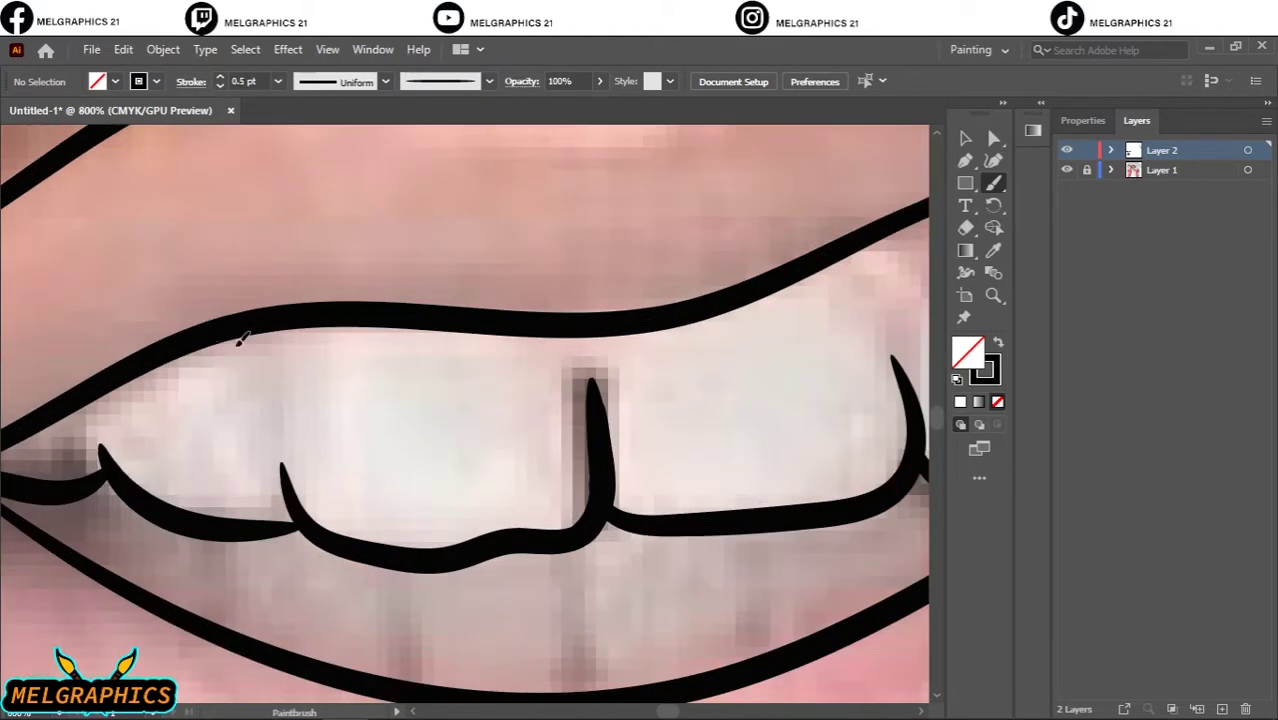
pyautogui.moveTo(278, 332); pyautogui.dragTo(287, 422)
pyautogui.keyDown('alt'); pyautogui.scroll(-3, 428, 286); pyautogui.keyUp('alt')
pyautogui.keyDown('alt'); pyautogui.scroll(3, 613, 314); pyautogui.keyUp('alt')
pyautogui.moveTo(352, 238)
pyautogui.mouseDown()
pyautogui.moveTo(420, 312)
pyautogui.moveTo(458, 196)
pyautogui.mouseUp()
pyautogui.keyDown('alt'); pyautogui.scroll(3, 428, 274); pyautogui.keyUp('alt')
pyautogui.keyDown('alt'); pyautogui.scroll(-5, 428, 274); pyautogui.keyUp('alt')
pyautogui.keyDown('alt'); pyautogui.scroll(-2, 522, 372); pyautogui.keyUp('alt')
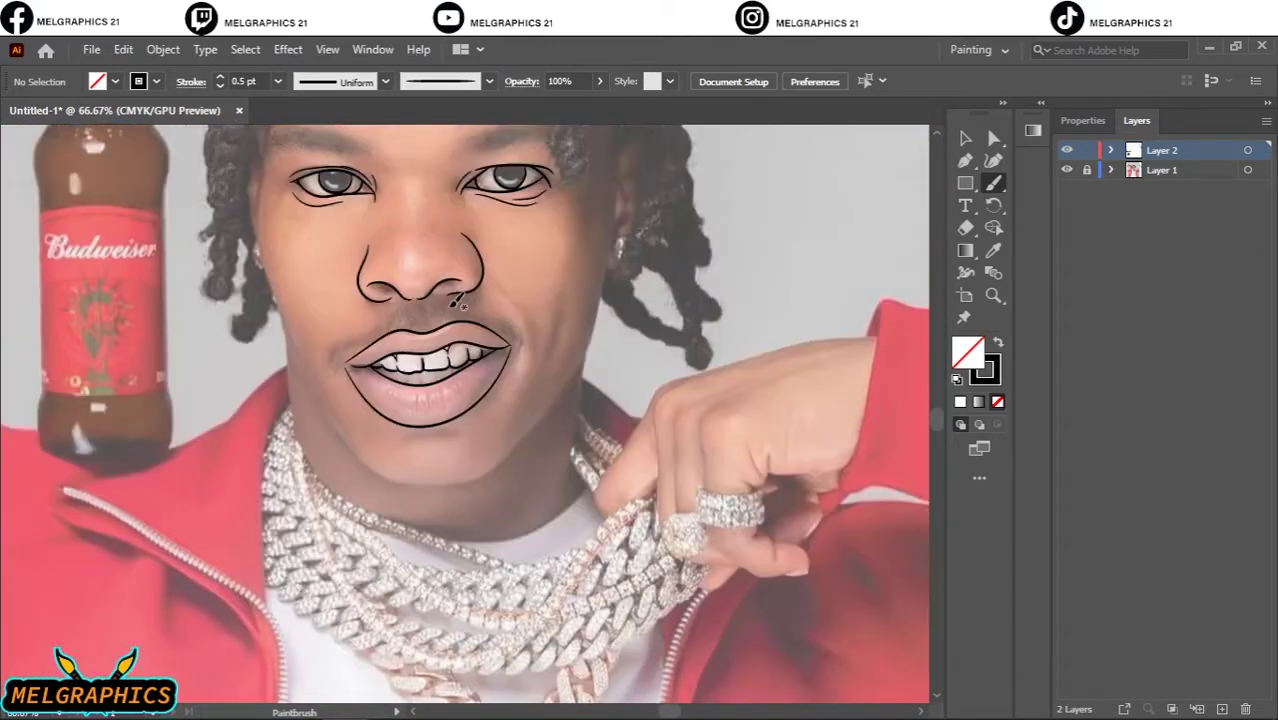
pyautogui.keyDown('alt'); pyautogui.scroll(5, 522, 372); pyautogui.keyUp('alt')
pyautogui.keyDown('alt'); pyautogui.scroll(-5, 522, 372); pyautogui.keyUp('alt')
# Toggle the photo layer's visibility to check the lines, then set the stroke to 2 pt
pyautogui.click(1066, 170)
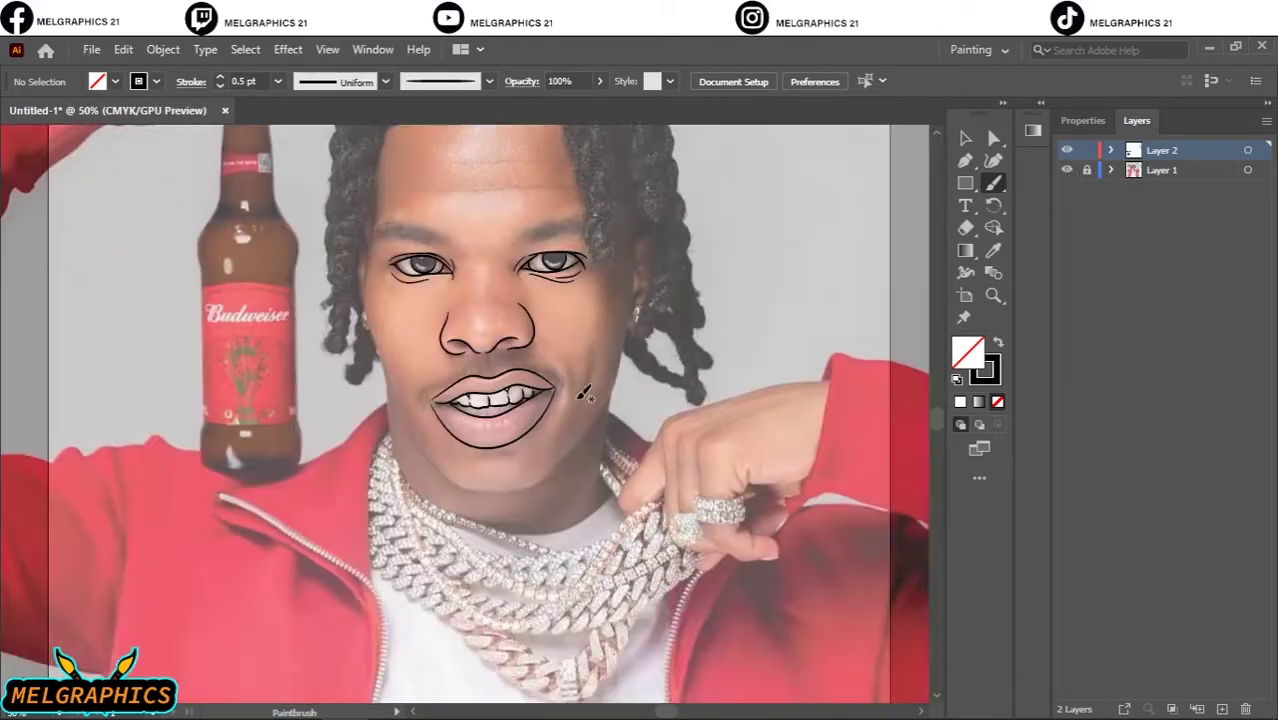
pyautogui.keyDown('alt'); pyautogui.scroll(1, 597, 379); pyautogui.keyUp('alt')
pyautogui.keyDown('alt'); pyautogui.scroll(3, 490, 480); pyautogui.keyUp('alt')
pyautogui.click(220, 77)
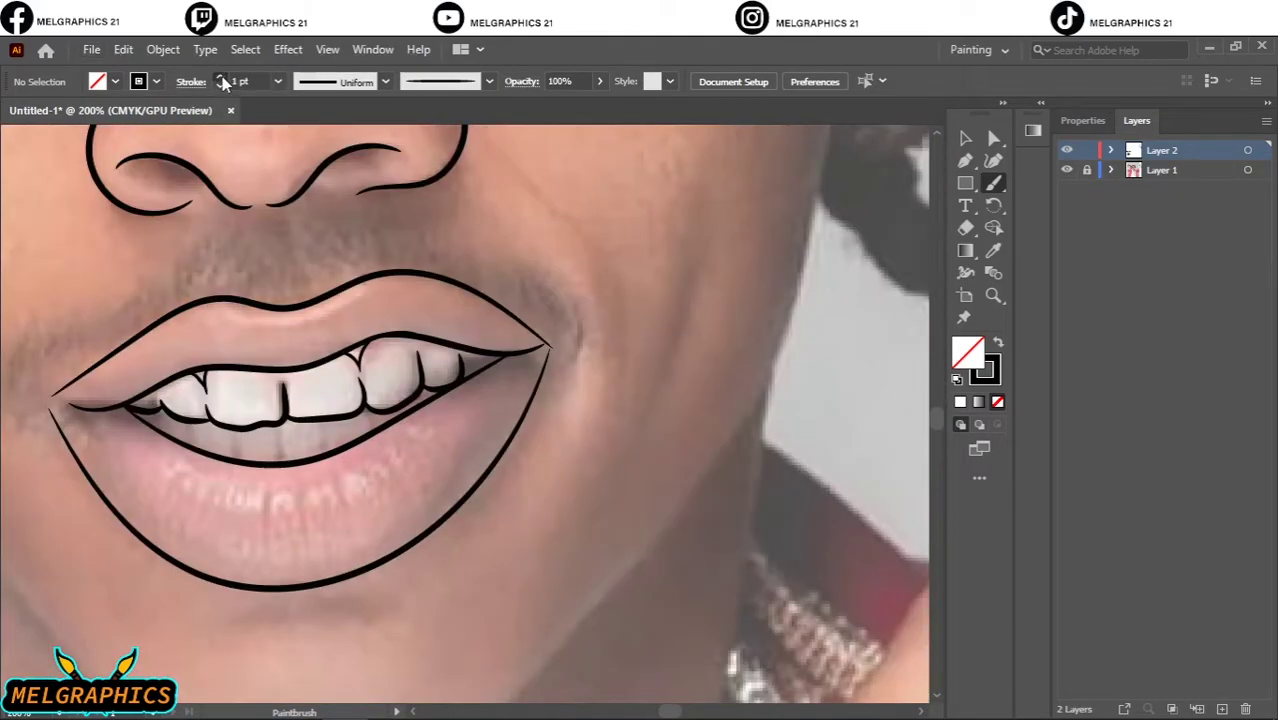
# Trace the left and right jawlines down to the chin with 2 pt brush strokes
pyautogui.keyDown('alt'); pyautogui.scroll(-4, 460, 380); pyautogui.keyUp('alt')
pyautogui.moveTo(538, 348); pyautogui.dragTo(395, 369)
pyautogui.keyDown('alt'); pyautogui.scroll(1, 395, 369); pyautogui.keyUp('alt')
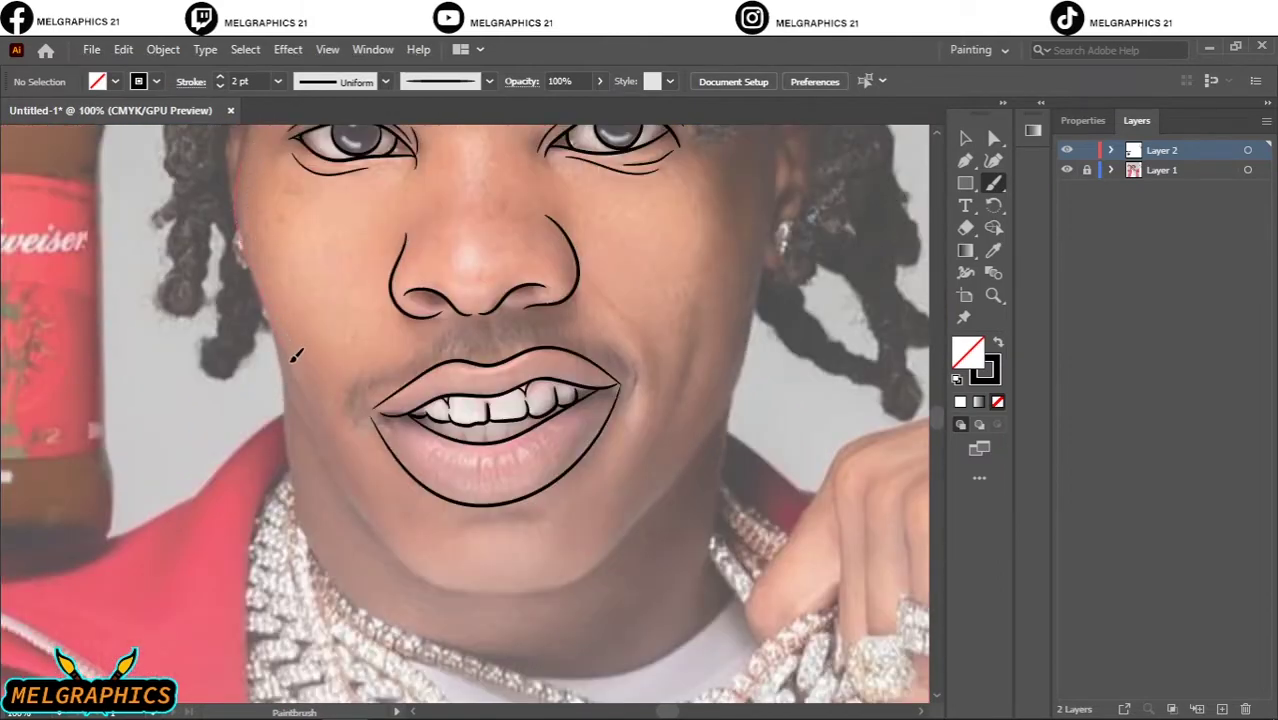
pyautogui.moveTo(296, 355); pyautogui.dragTo(303, 381)
pyautogui.hscroll(-2, 433, 542)
pyautogui.keyDown('alt'); pyautogui.scroll(1, 433, 542); pyautogui.keyUp('alt')
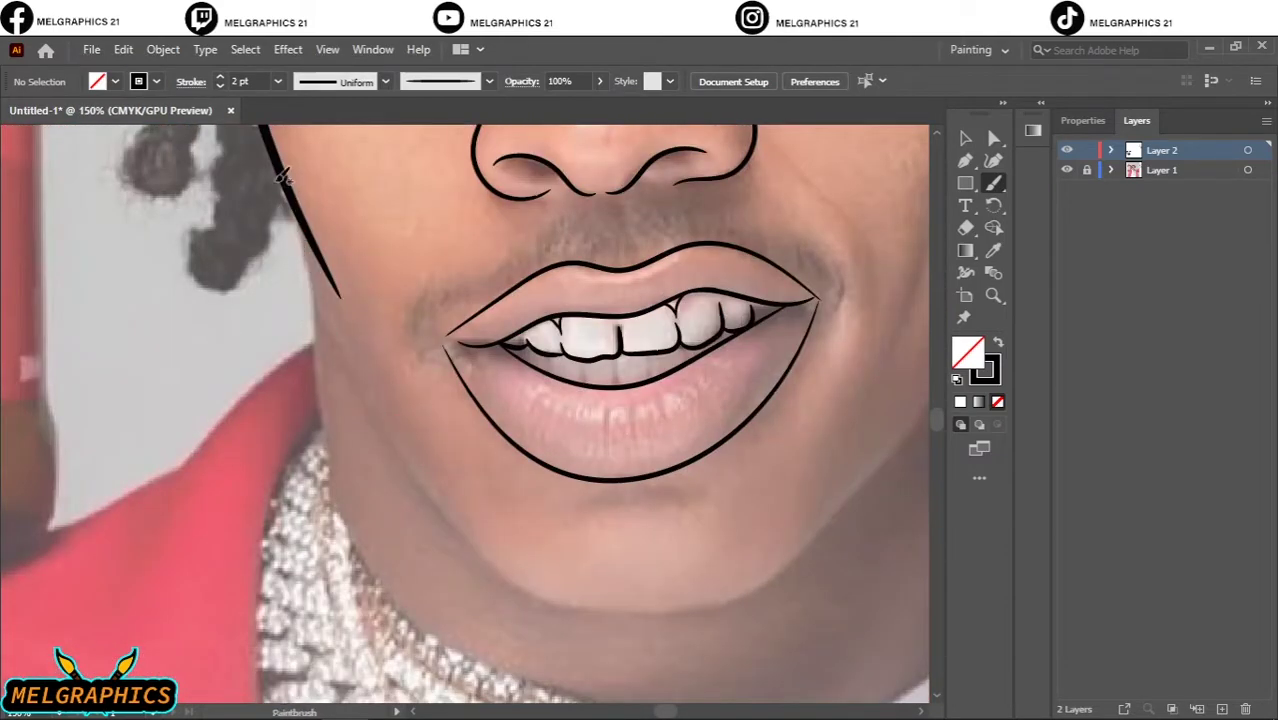
pyautogui.moveTo(597, 604); pyautogui.dragTo(605, 594)
pyautogui.keyDown('alt'); pyautogui.scroll(-3, 633, 560); pyautogui.keyUp('alt')
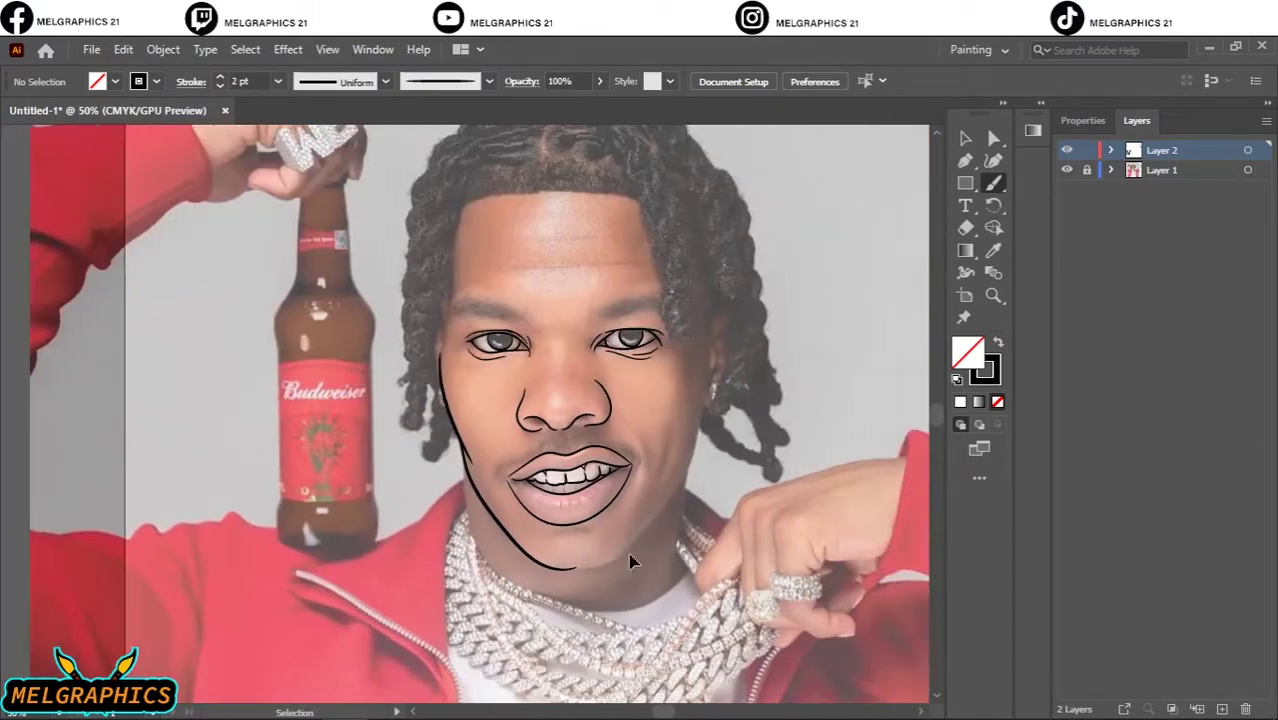
pyautogui.keyDown('alt'); pyautogui.scroll(3, 705, 497); pyautogui.keyUp('alt')
pyautogui.scroll(-2, 573, 487)
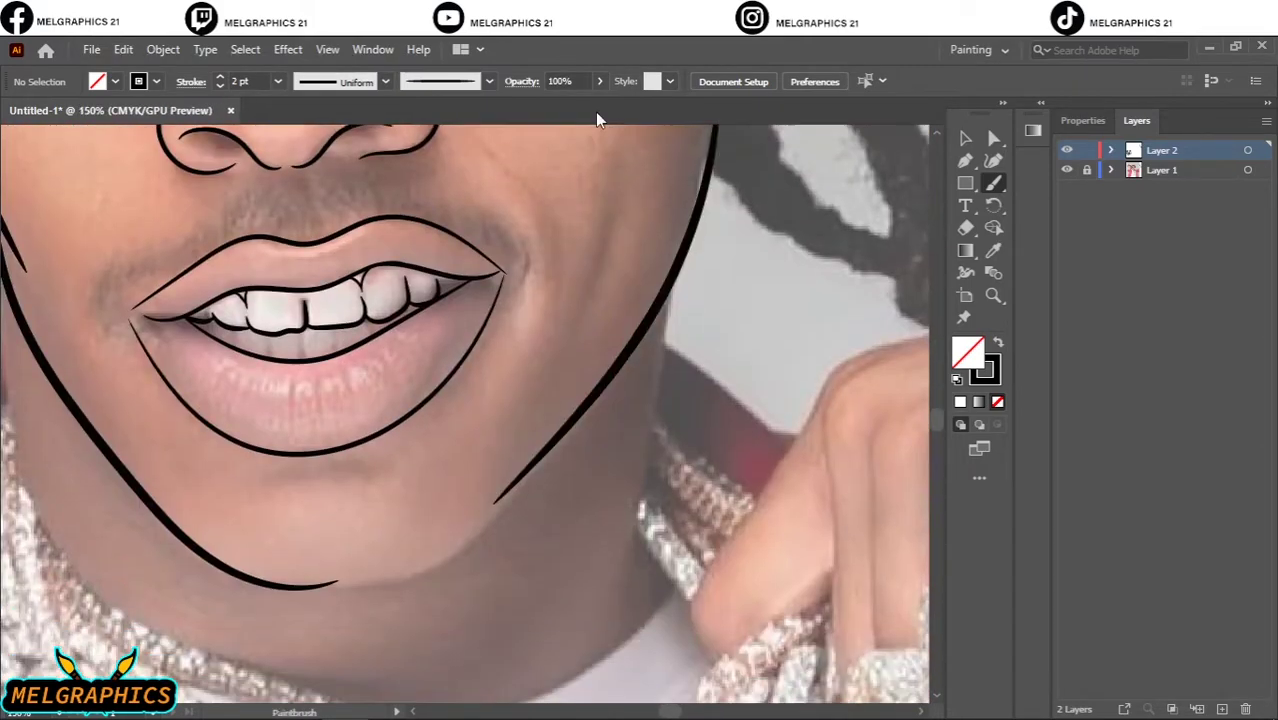
pyautogui.keyDown('alt'); pyautogui.scroll(1, 581, 256); pyautogui.keyUp('alt')
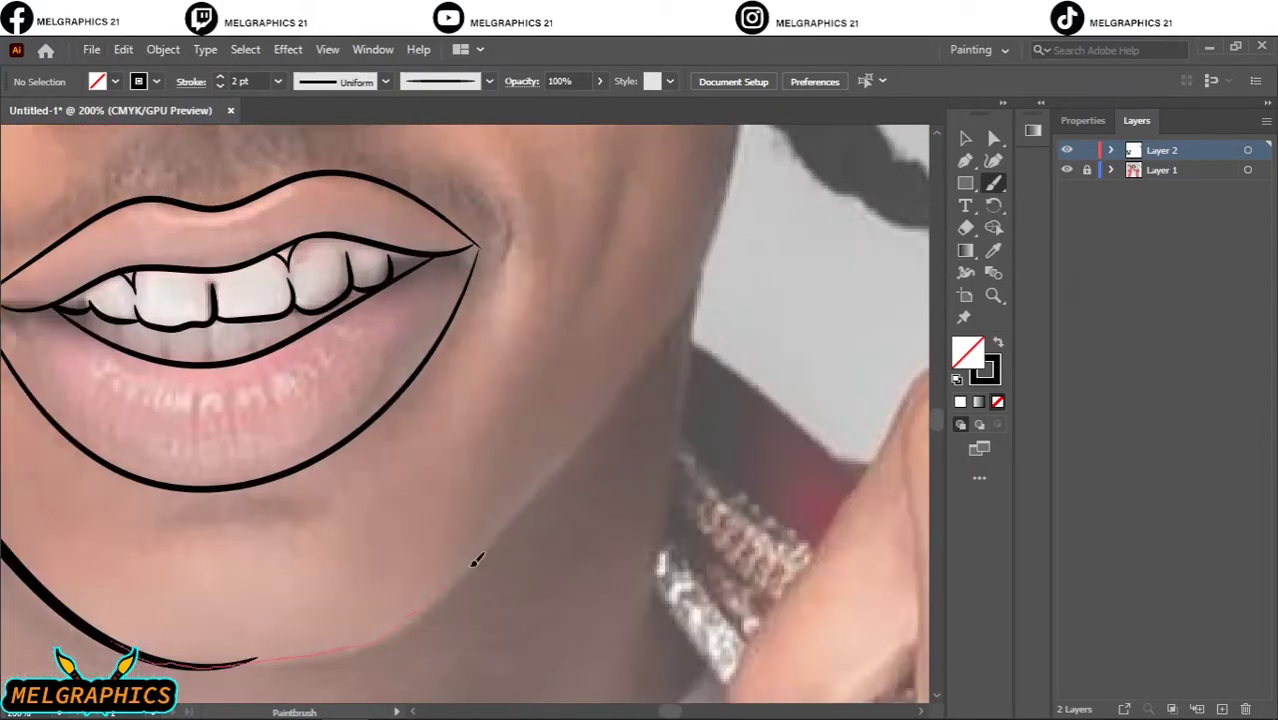
pyautogui.moveTo(476, 561); pyautogui.dragTo(650, 355)
pyautogui.scroll(3, 690, 320)
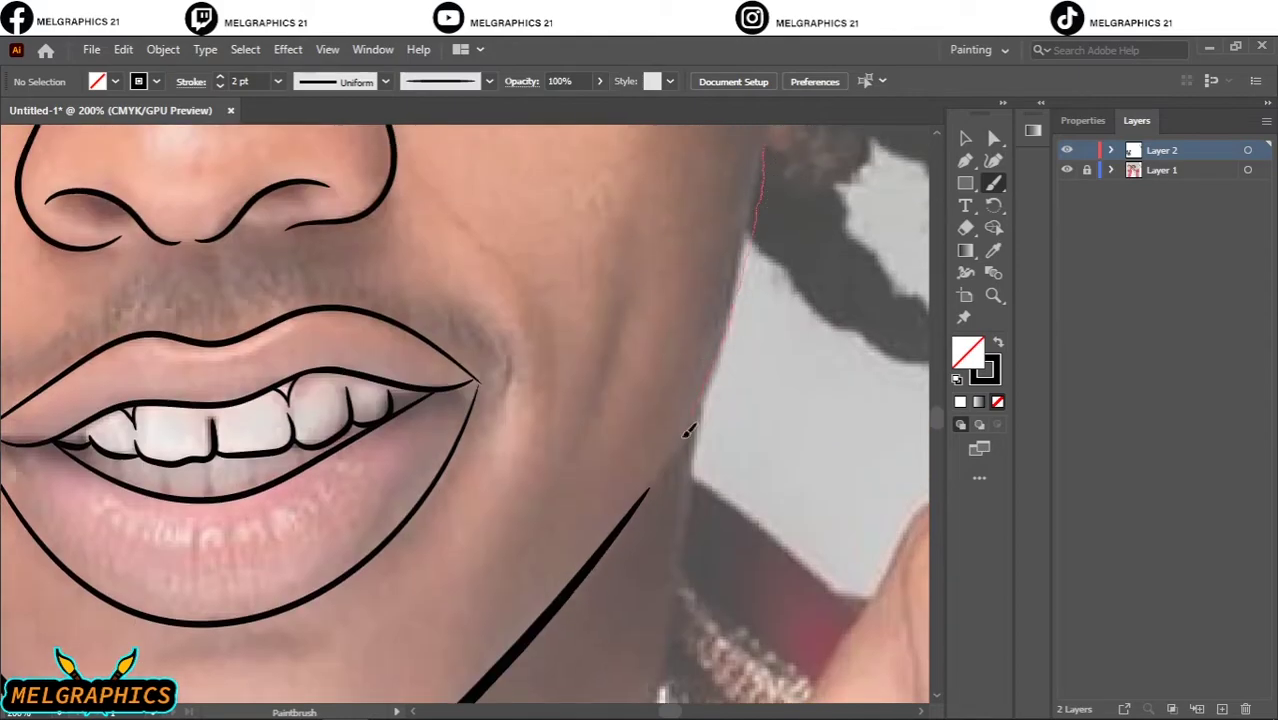
pyautogui.moveTo(688, 430); pyautogui.dragTo(650, 490)
pyautogui.keyDown('alt'); pyautogui.scroll(-4, 600, 525); pyautogui.keyUp('alt')
pyautogui.keyDown('alt'); pyautogui.scroll(2, 665, 400); pyautogui.keyUp('alt')
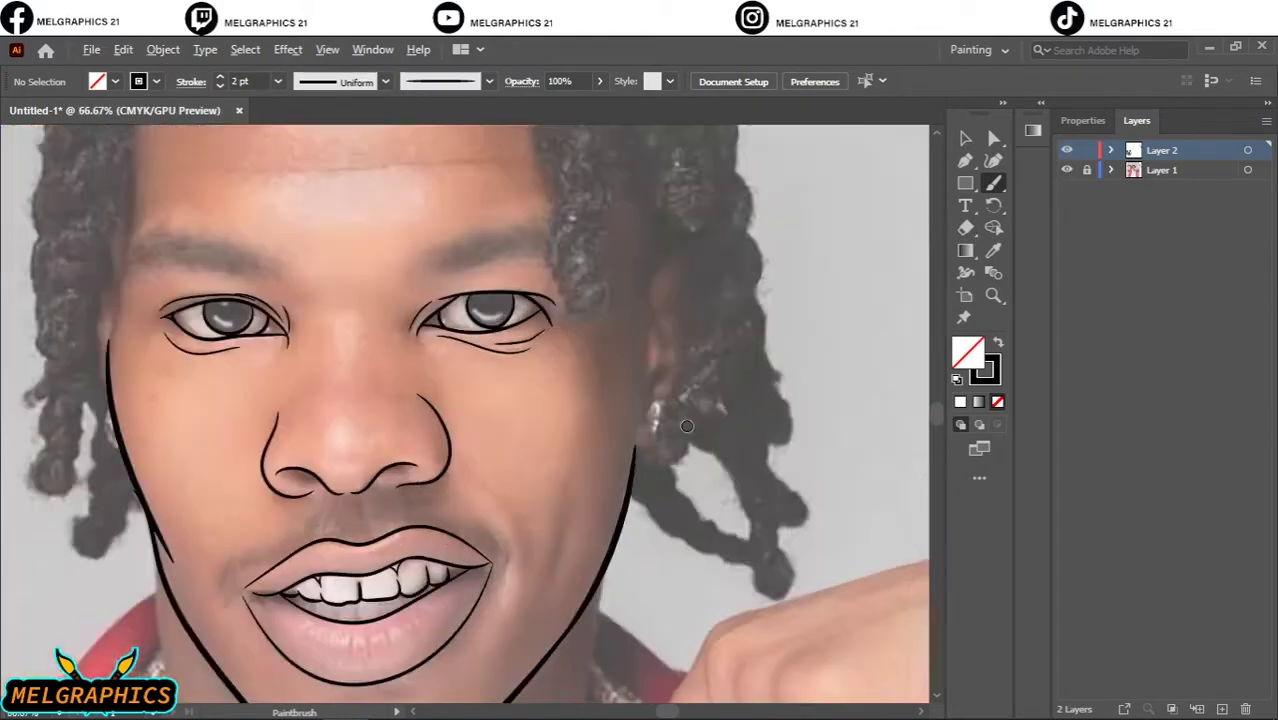
pyautogui.keyDown('alt'); pyautogui.scroll(2, 687, 388); pyautogui.keyUp('alt')
# Outline the right ear and draw the earrings beside each side of the jaw
pyautogui.moveTo(608, 568); pyautogui.dragTo(612, 572)
pyautogui.moveTo(689, 160)
pyautogui.mouseDown()
pyautogui.moveTo(612, 242)
pyautogui.moveTo(570, 550)
pyautogui.moveTo(615, 330)
pyautogui.moveTo(618, 460)
pyautogui.mouseUp()
pyautogui.keyDown('alt'); pyautogui.scroll(1, 656, 338); pyautogui.keyUp('alt')
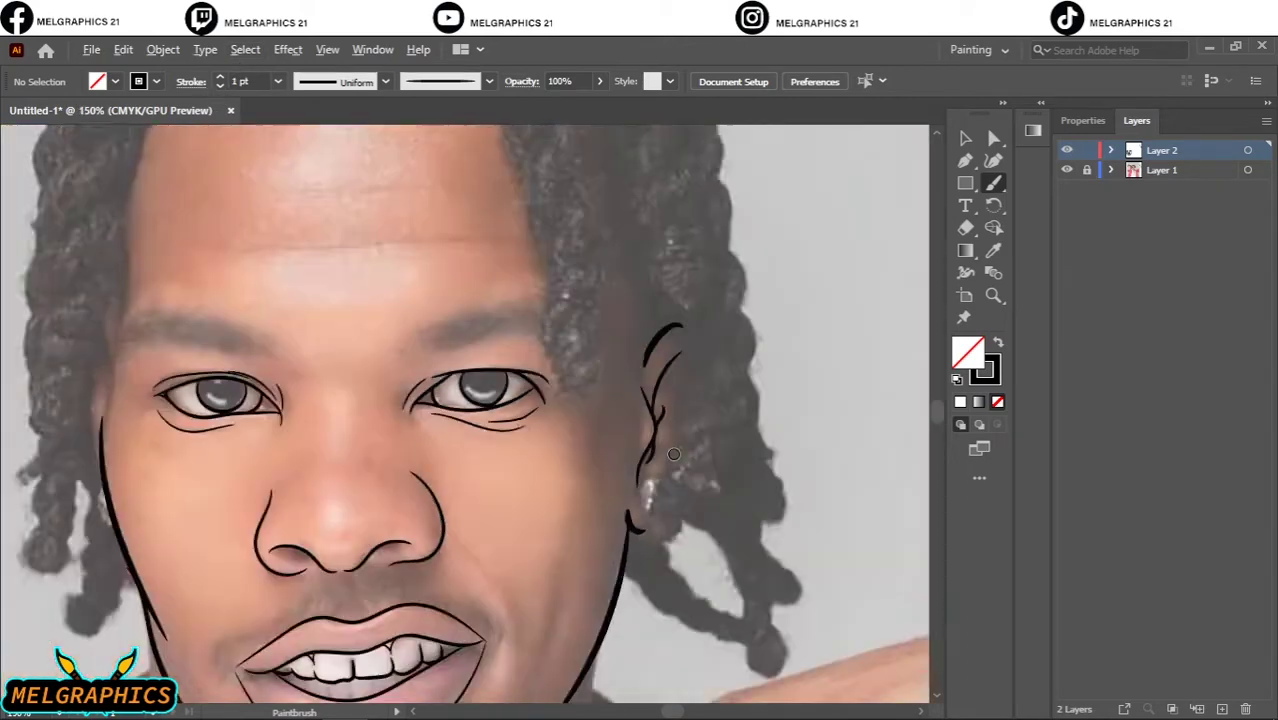
pyautogui.keyDown('alt'); pyautogui.scroll(-3, 610, 470); pyautogui.keyUp('alt')
pyautogui.keyDown('alt'); pyautogui.scroll(4, 536, 190); pyautogui.keyUp('alt')
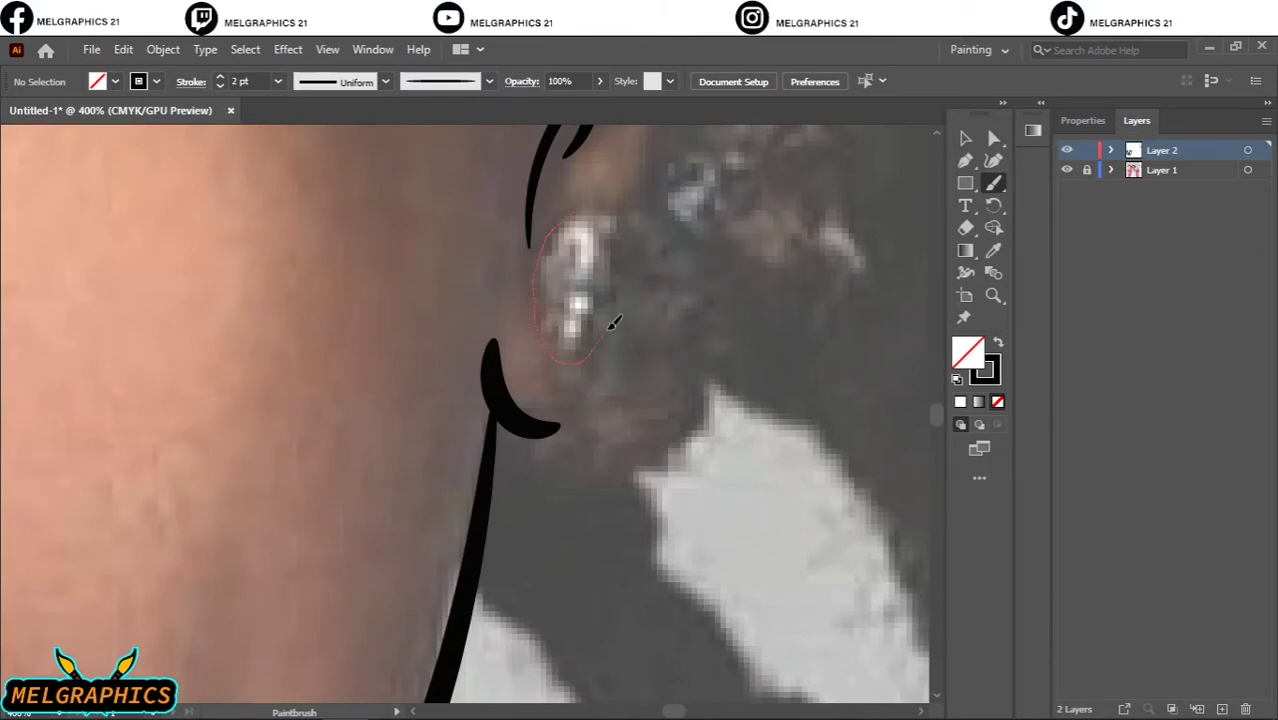
pyautogui.moveTo(614, 322); pyautogui.dragTo(612, 326)
pyautogui.keyDown('alt'); pyautogui.scroll(-3, 600, 340); pyautogui.keyUp('alt')
pyautogui.keyDown('alt'); pyautogui.scroll(3, 452, 440); pyautogui.keyUp('alt')
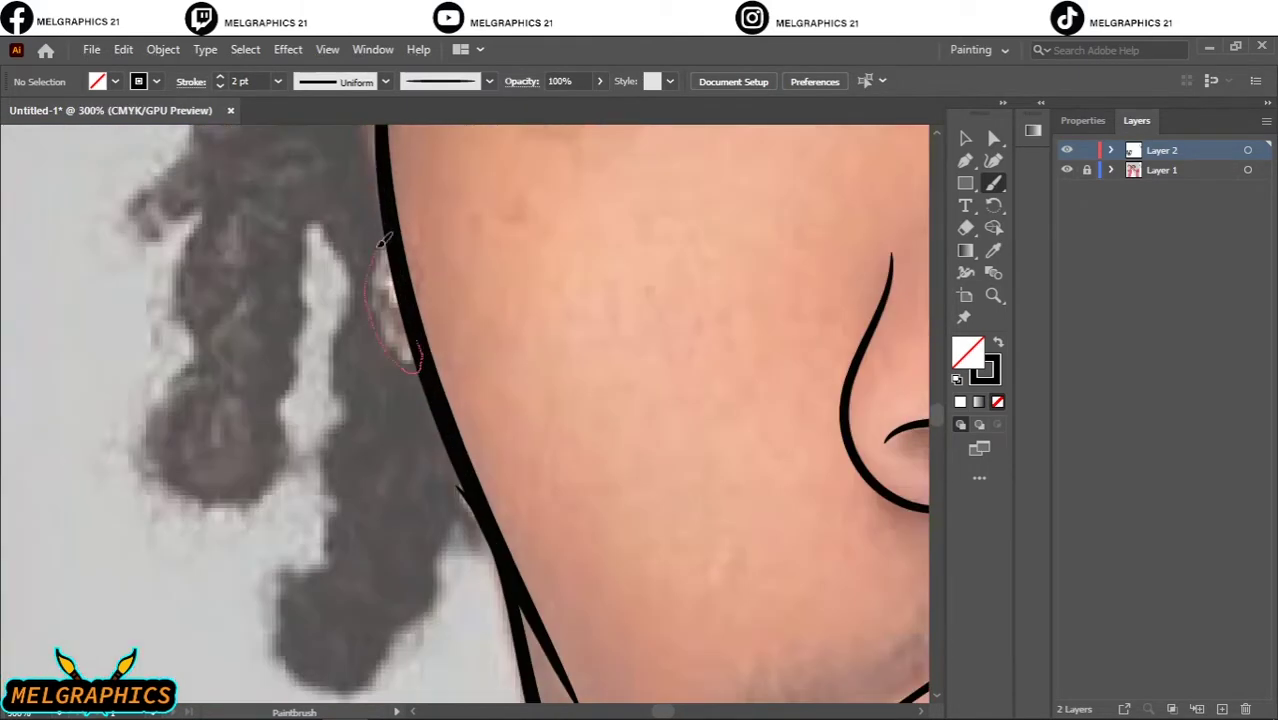
pyautogui.moveTo(383, 240); pyautogui.dragTo(420, 322)
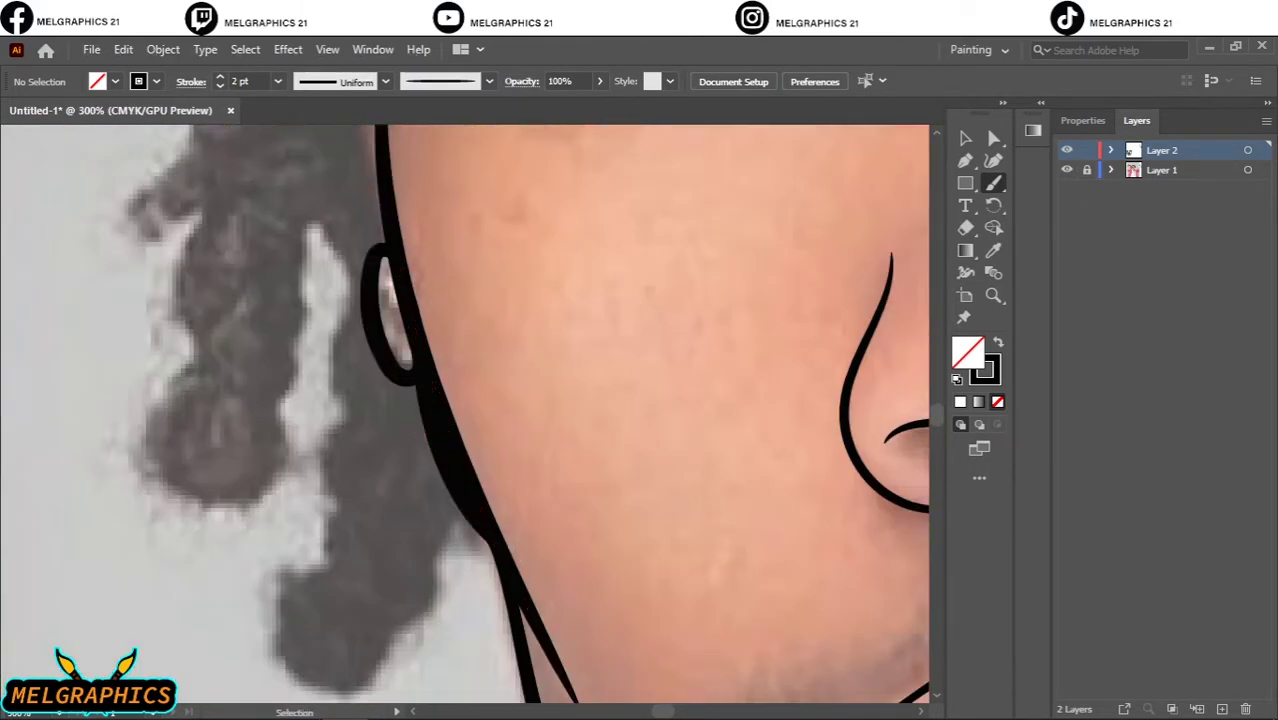
pyautogui.keyDown('alt'); pyautogui.scroll(-3, 420, 330); pyautogui.keyUp('alt')
pyautogui.keyDown('alt'); pyautogui.scroll(-1, 535, 500); pyautogui.keyUp('alt')
pyautogui.keyDown('alt'); pyautogui.scroll(1, 535, 500); pyautogui.keyUp('alt')
pyautogui.keyDown('alt'); pyautogui.scroll(1, 535, 485); pyautogui.keyUp('alt')
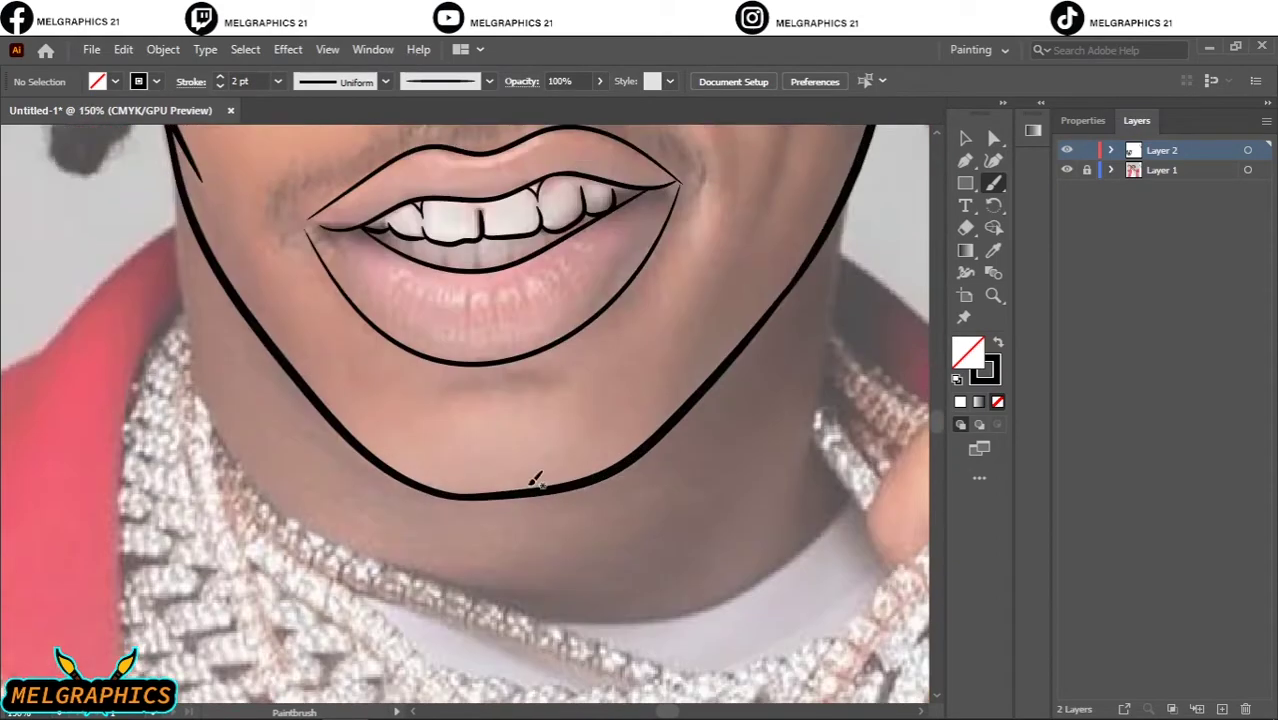
# Add hooked drip strokes along the left jaw edge
pyautogui.moveTo(211, 399); pyautogui.dragTo(185, 528)
pyautogui.keyDown('alt'); pyautogui.scroll(2, 190, 500); pyautogui.keyUp('alt')
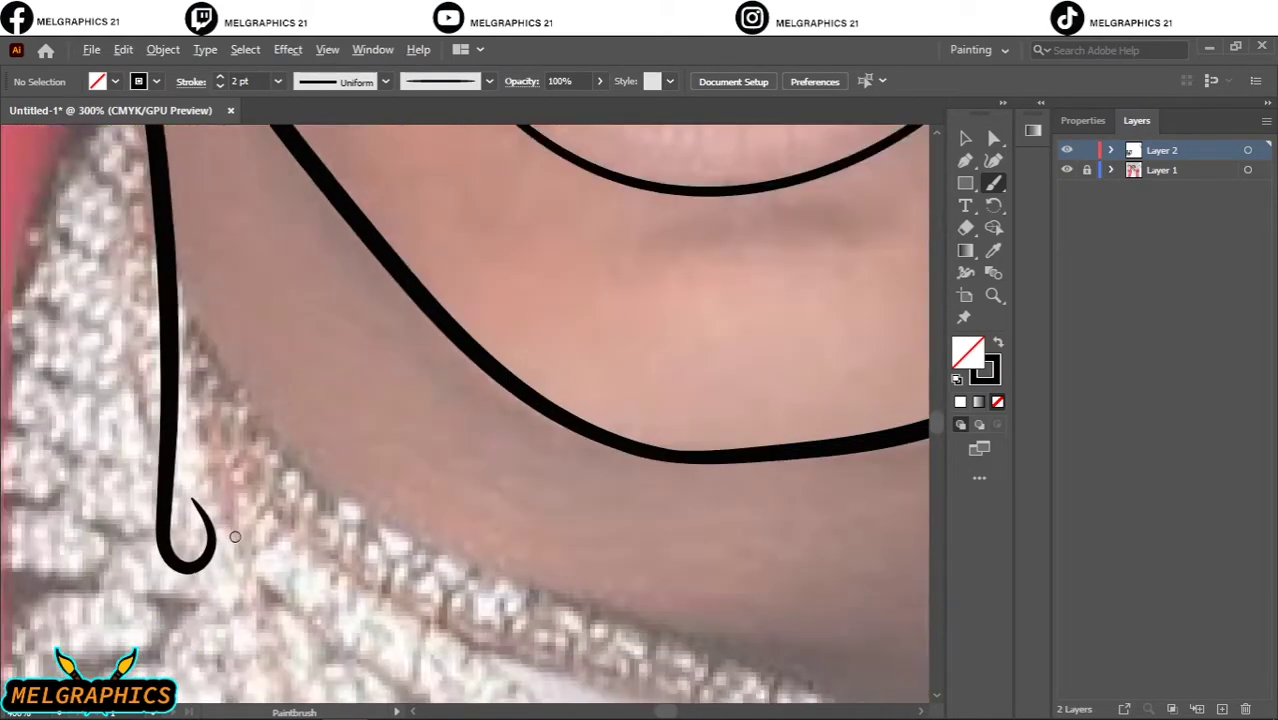
pyautogui.scroll(-2, 300, 450)
pyautogui.scroll(2, 377, 460)
pyautogui.keyDown('alt'); pyautogui.scroll(-1, 377, 460); pyautogui.keyUp('alt')
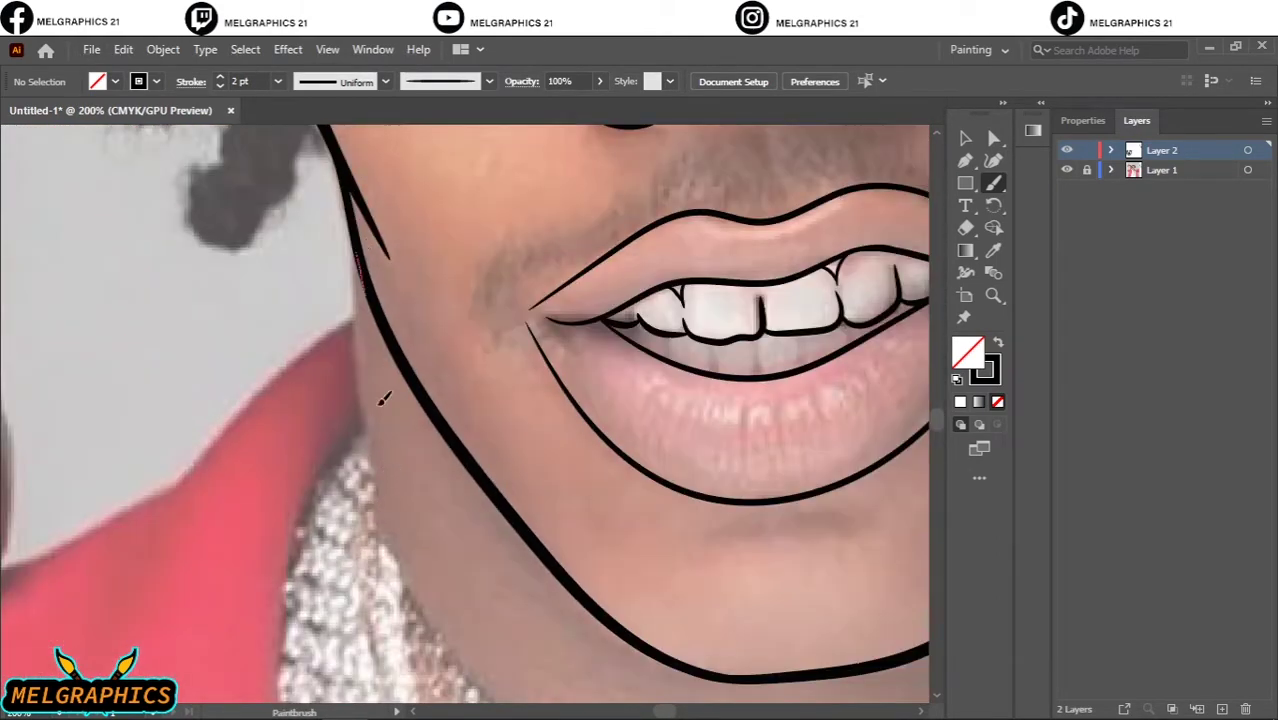
pyautogui.moveTo(396, 617); pyautogui.dragTo(392, 632)
pyautogui.scroll(-2, 427, 479)
pyautogui.keyDown('alt'); pyautogui.scroll(1, 322, 450); pyautogui.keyUp('alt')
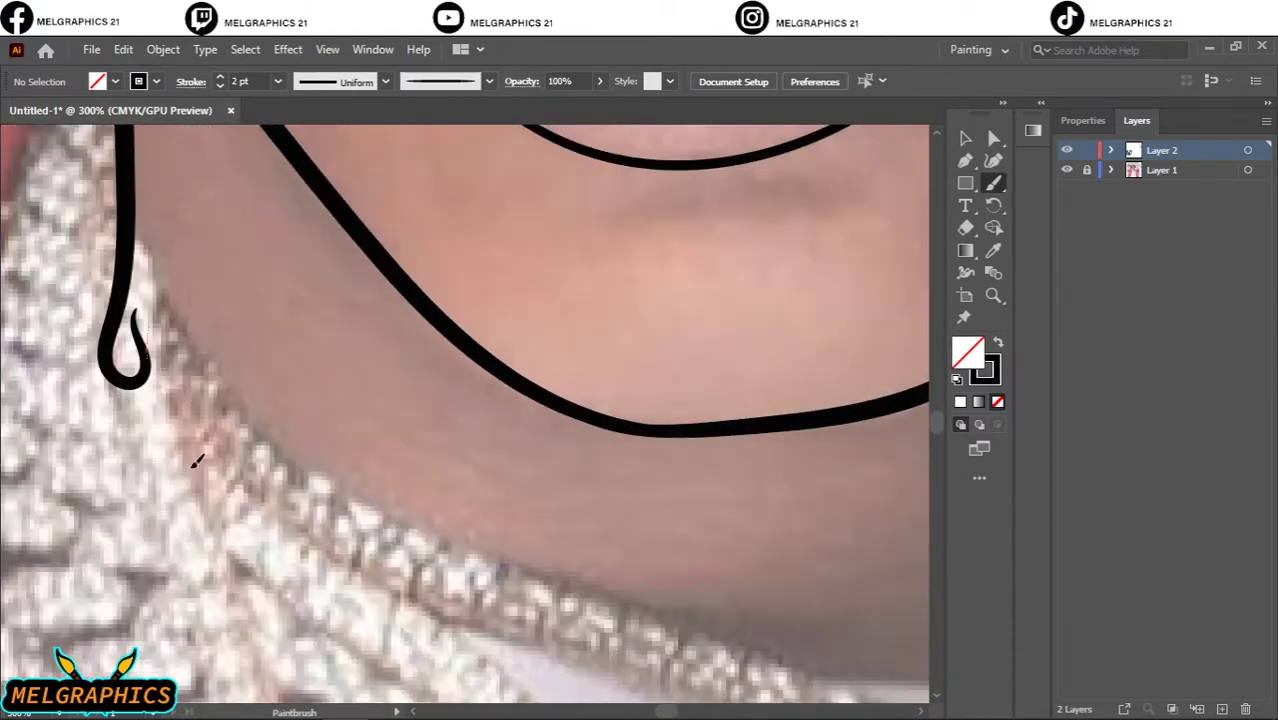
pyautogui.moveTo(250, 345); pyautogui.dragTo(222, 508)
pyautogui.moveTo(375, 425); pyautogui.dragTo(360, 525)
pyautogui.hscroll(3, 450, 400)
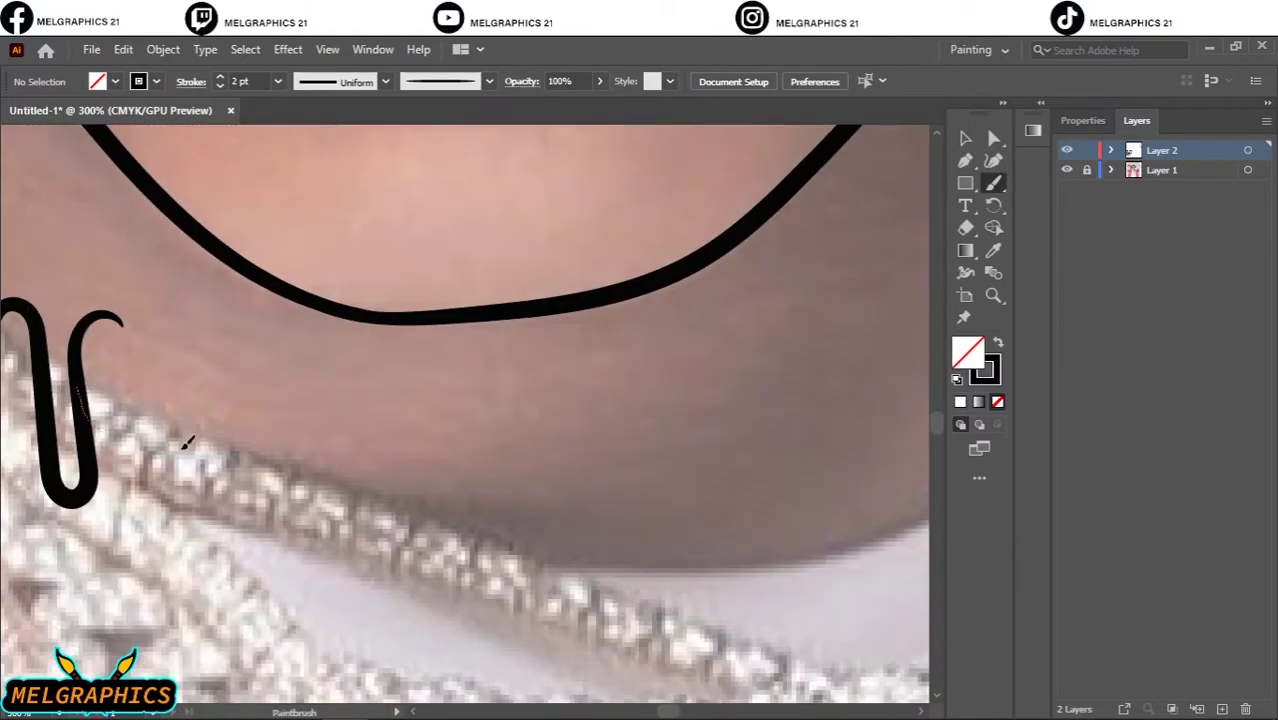
# Draw wavy drip strokes down the neck on both sides
pyautogui.moveTo(90, 415); pyautogui.dragTo(284, 380)
pyautogui.scroll(-3, 447, 522)
pyautogui.scroll(2, 551, 478)
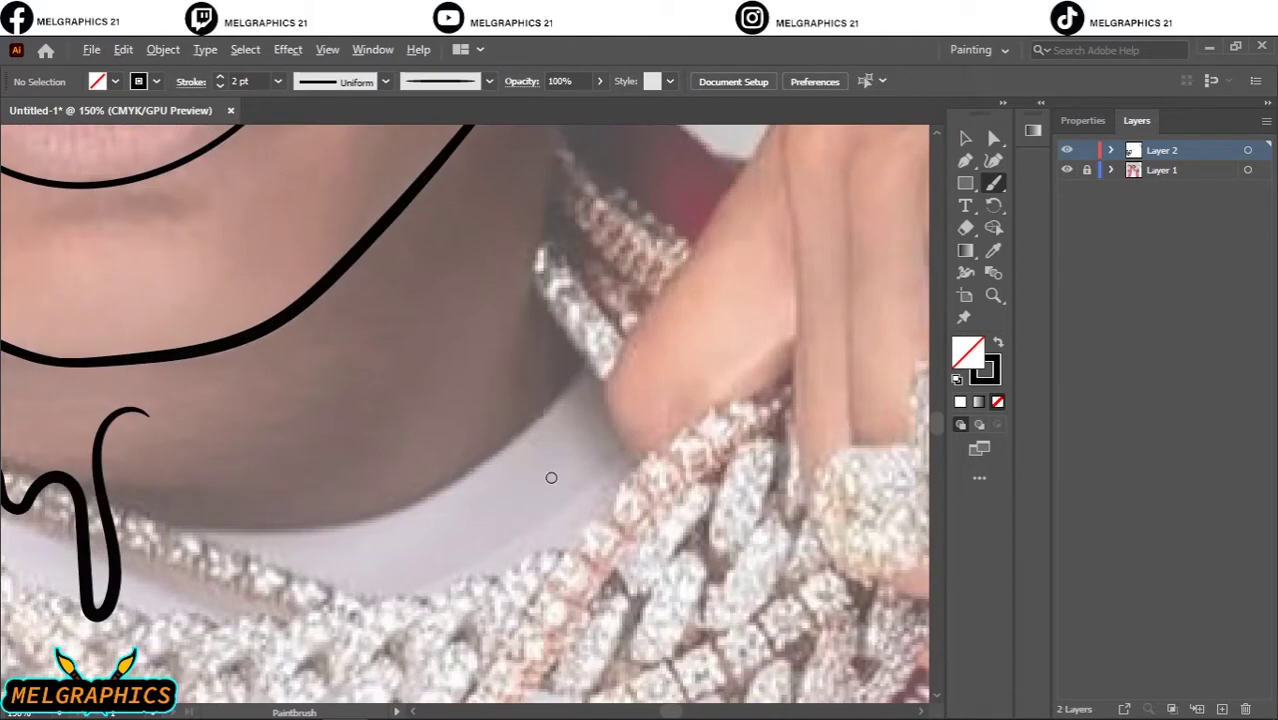
pyautogui.moveTo(150, 418); pyautogui.dragTo(240, 440)
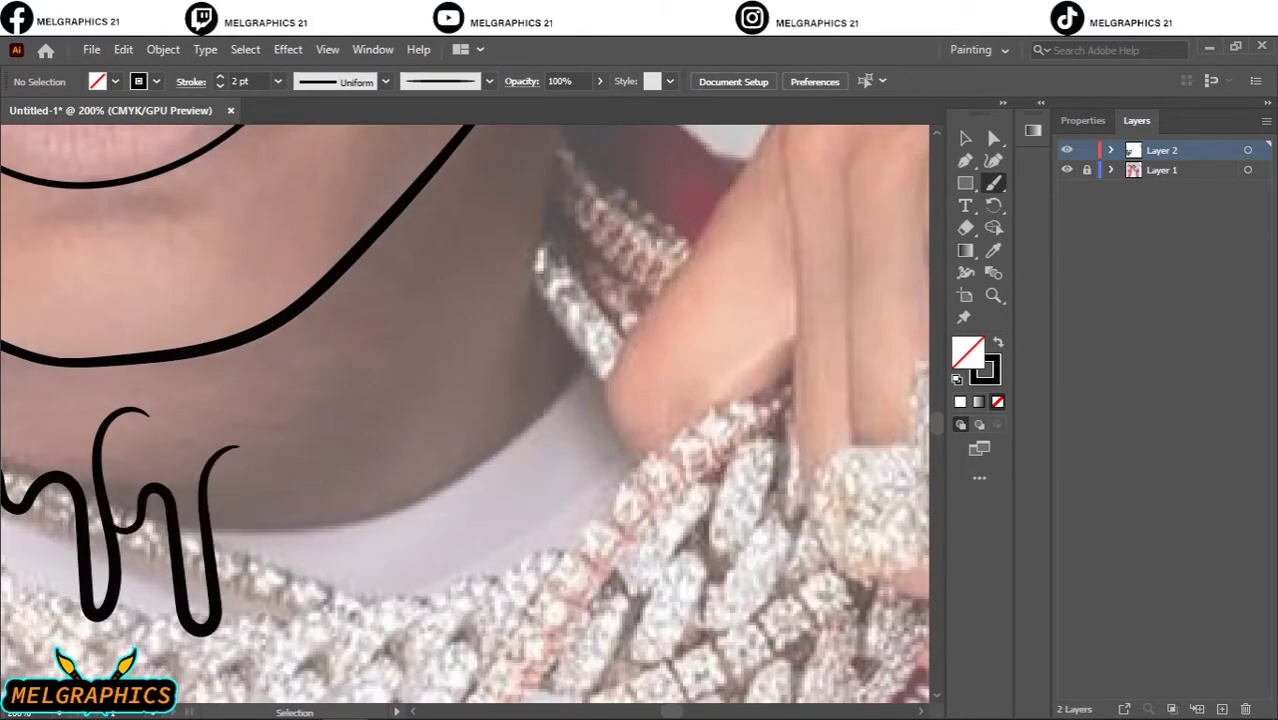
pyautogui.scroll(-1, 737, 514)
pyautogui.scroll(3, 737, 514)
pyautogui.scroll(-1, 737, 514)
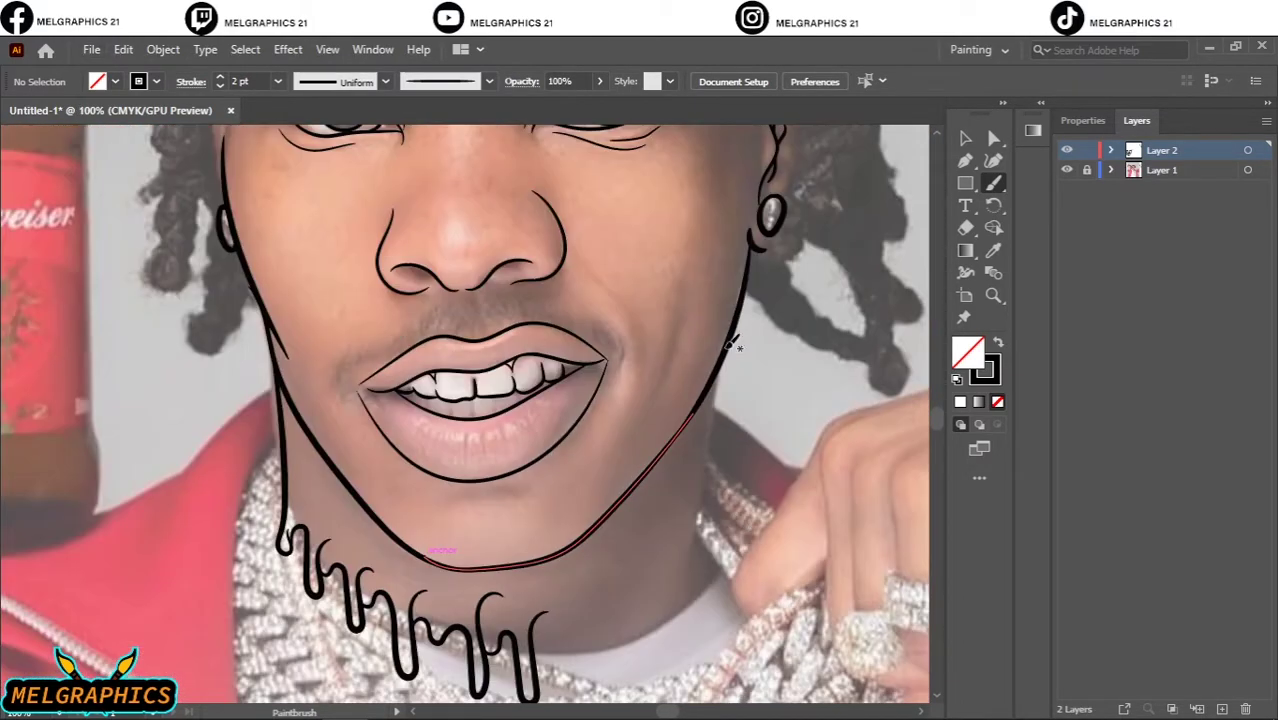
pyautogui.moveTo(697, 512); pyautogui.dragTo(680, 630)
pyautogui.scroll(2, 655, 595)
pyautogui.scroll(1, 650, 603)
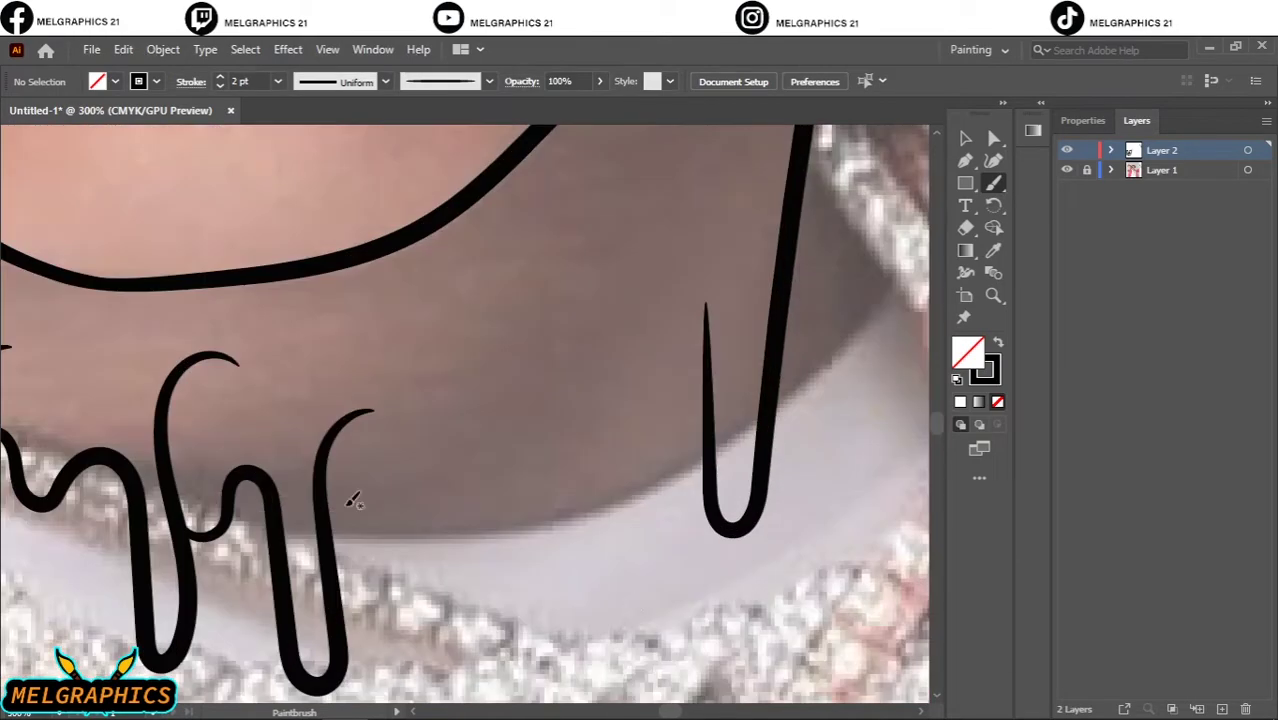
# Add curled drips around the long right drip, undoing the badly drawn ones
pyautogui.moveTo(340, 487); pyautogui.dragTo(555, 360)
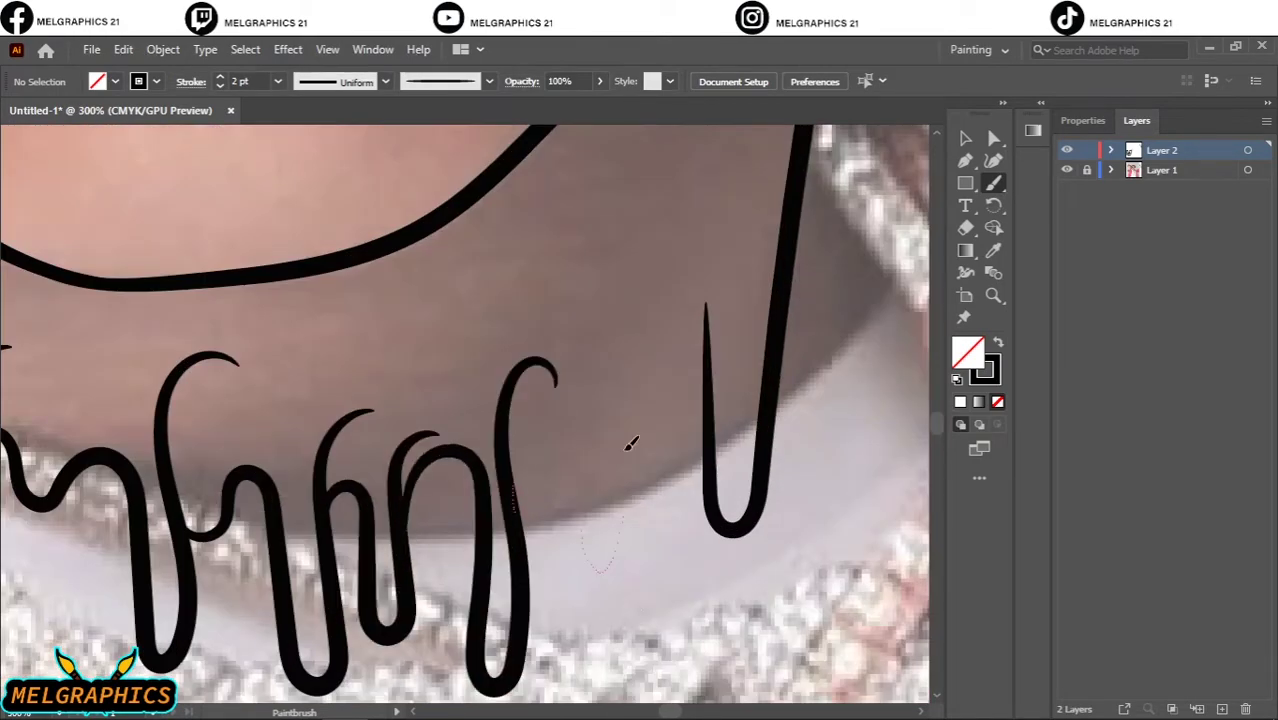
pyautogui.moveTo(628, 443); pyautogui.dragTo(706, 395)
pyautogui.scroll(-3, 706, 400)
pyautogui.scroll(2, 584, 401)
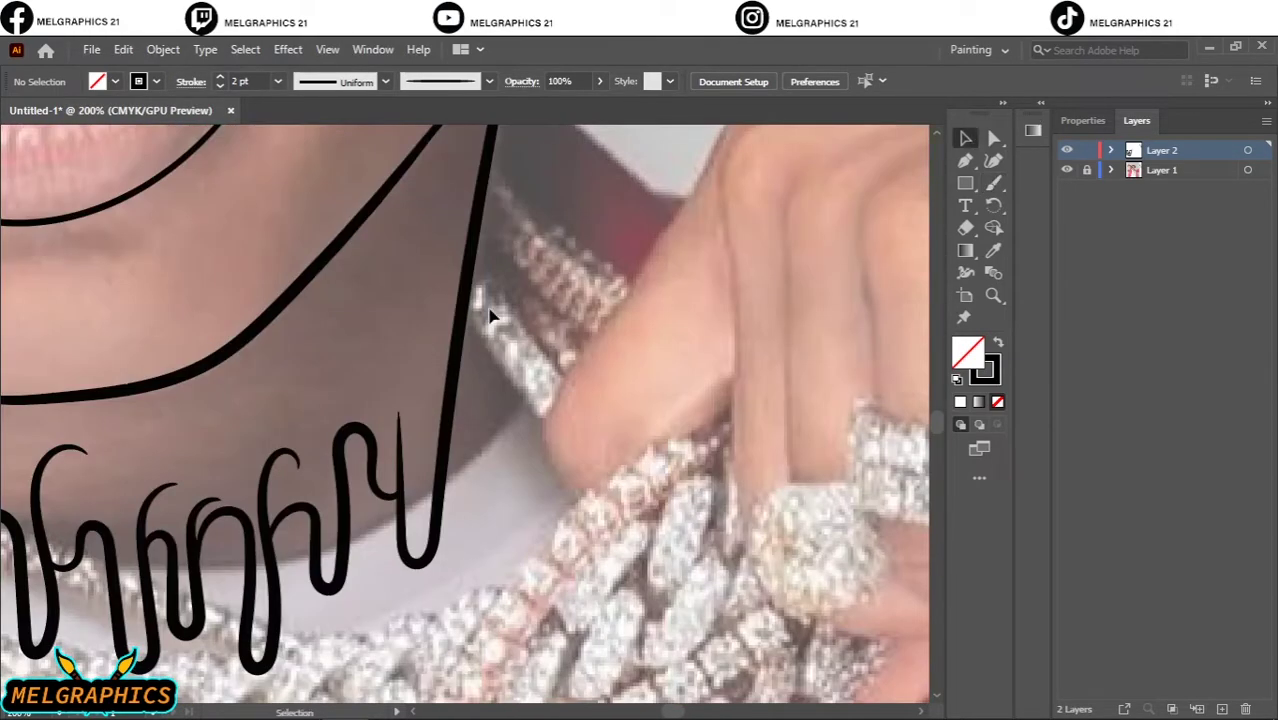
pyautogui.moveTo(483, 311); pyautogui.dragTo(440, 545)
pyautogui.scroll(1, 483, 311)
pyautogui.scroll(1, 607, 357)
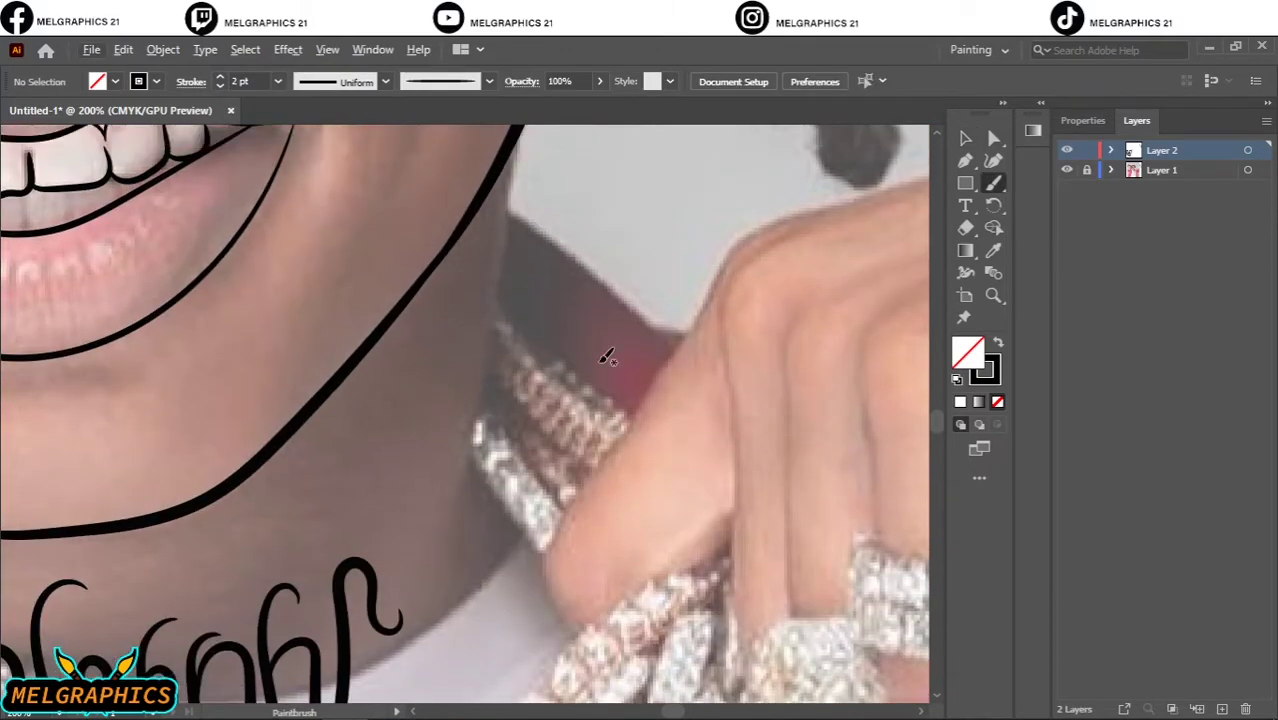
pyautogui.moveTo(452, 636); pyautogui.dragTo(452, 640)
pyautogui.scroll(1, 452, 636)
pyautogui.scroll(1, 420, 534)
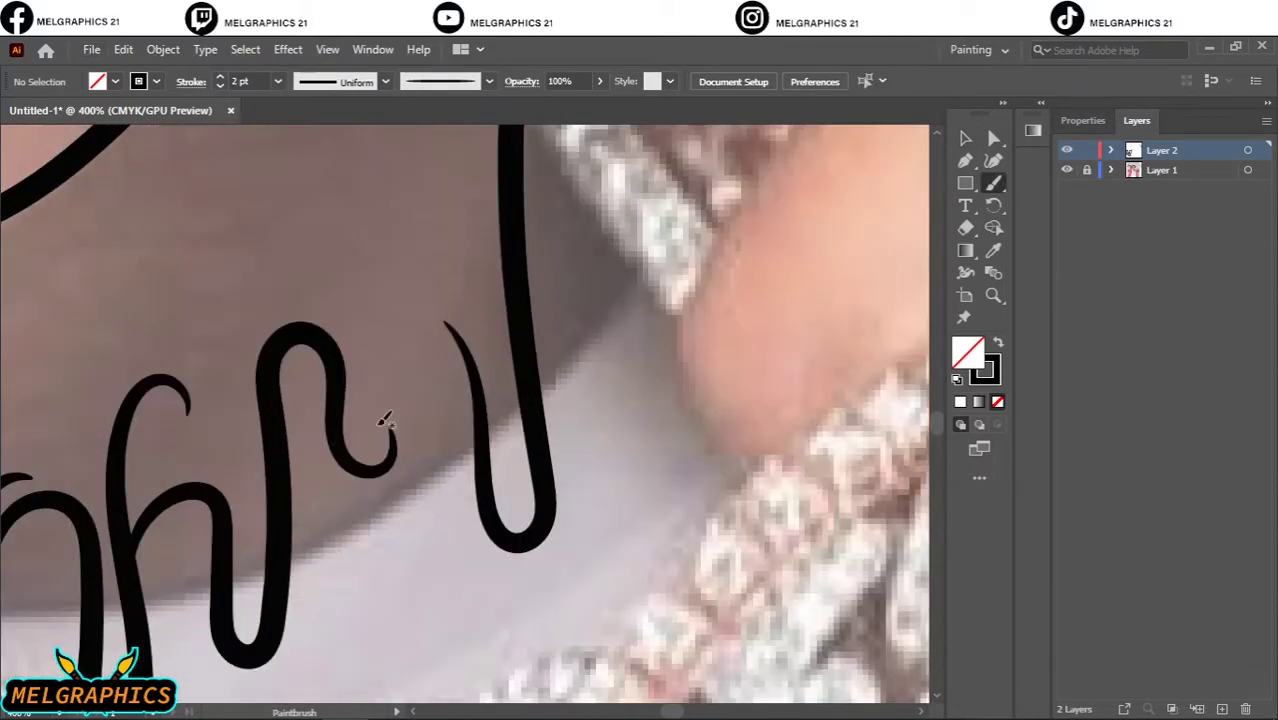
pyautogui.hotkey('ctrl', 'z')
pyautogui.moveTo(468, 392)
pyautogui.mouseDown()
pyautogui.moveTo(399, 433)
pyautogui.moveTo(437, 374)
pyautogui.moveTo(400, 365)
pyautogui.mouseUp()
pyautogui.hotkey('ctrl', 'z')
pyautogui.scroll(-1, 912, 374)
# Toggle the reference photo layer off and back on to check the line art
pyautogui.scroll(-3, 912, 374)
pyautogui.click(1066, 170)
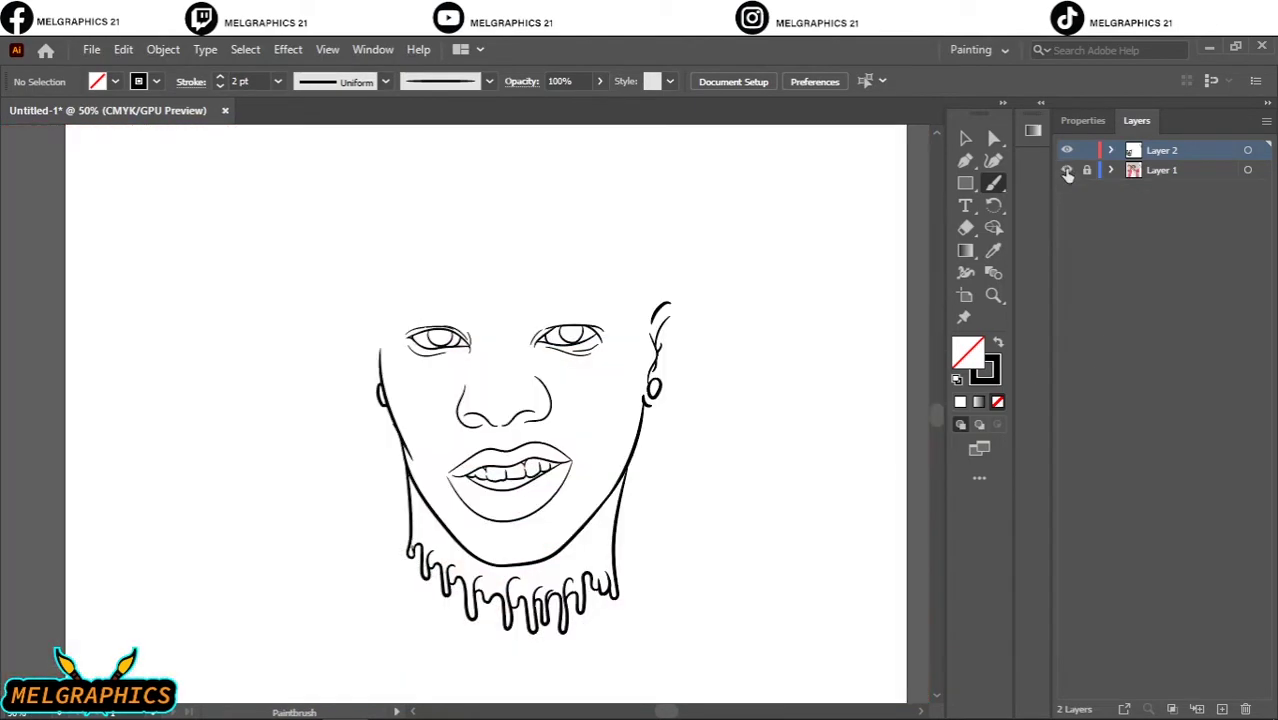
pyautogui.click(1066, 170)
pyautogui.hscroll(2, 426, 588)
pyautogui.scroll(4, 426, 588)
# Switch to the Pencil tool with a solid 000000 black fill instead of stroke
pyautogui.moveTo(993, 183); pyautogui.dragTo(1040, 225)
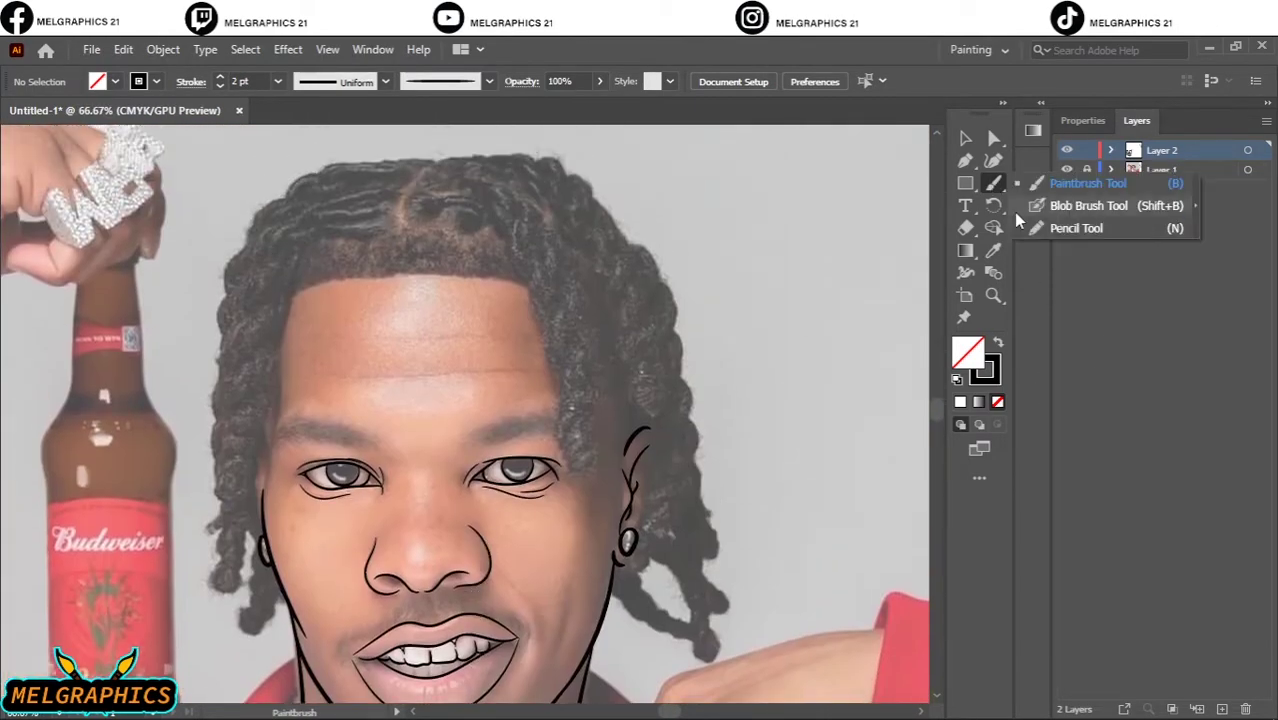
pyautogui.click(998, 343)
pyautogui.doubleClick(967, 352)
pyautogui.write('000000')
pyautogui.click(1181, 266)
pyautogui.scroll(2, 303, 525)
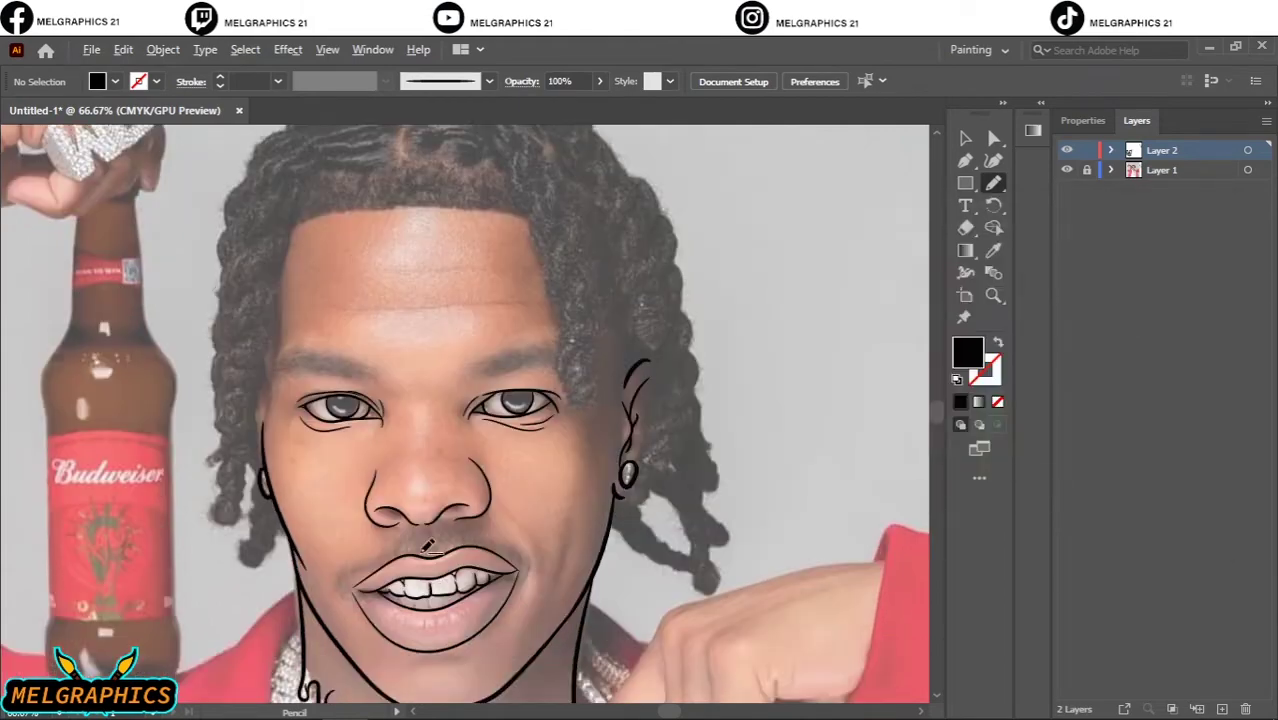
pyautogui.scroll(4, 303, 525)
pyautogui.scroll(1, 305, 525)
# Fill both lip corners with solid black pencil shapes
pyautogui.moveTo(263, 350)
pyautogui.mouseDown()
pyautogui.moveTo(391, 400)
pyautogui.moveTo(295, 428)
pyautogui.mouseUp()
pyautogui.moveTo(199, 390)
pyautogui.mouseDown()
pyautogui.moveTo(245, 365)
pyautogui.moveTo(337, 422)
pyautogui.mouseUp()
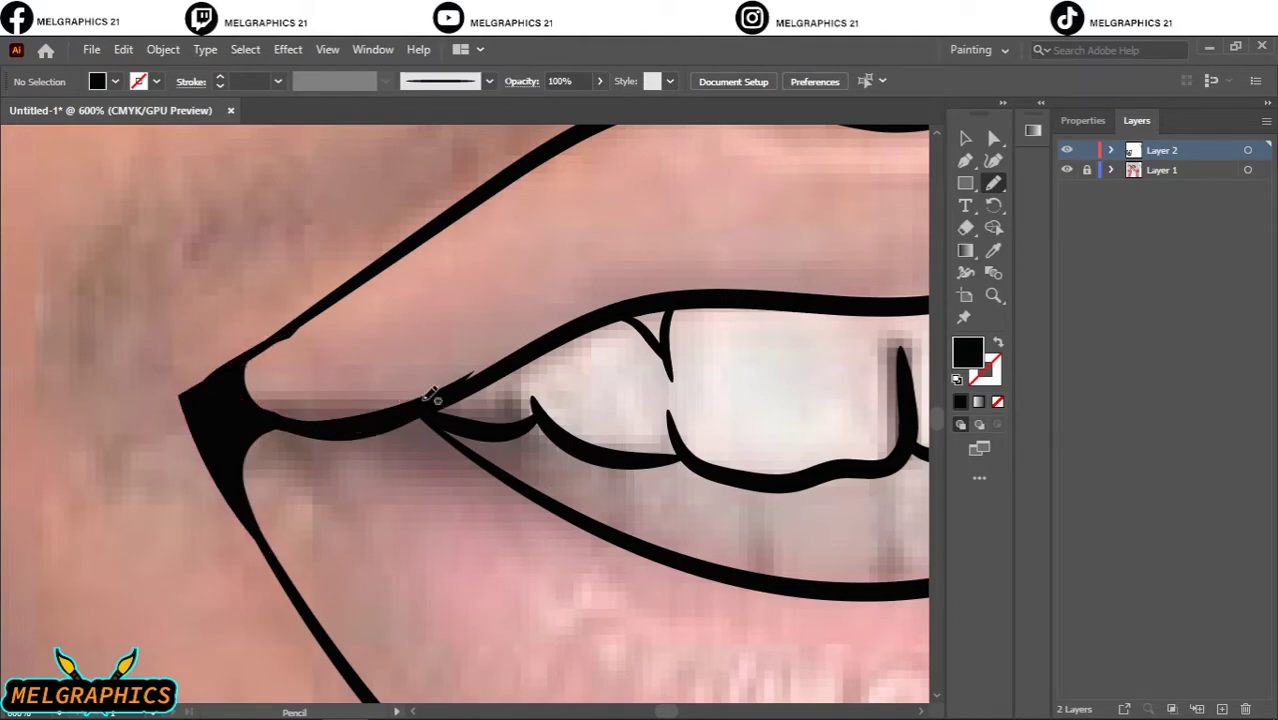
pyautogui.moveTo(320, 312)
pyautogui.mouseDown()
pyautogui.moveTo(405, 408)
pyautogui.moveTo(607, 556)
pyautogui.mouseUp()
pyautogui.scroll(-5, 410, 410)
pyautogui.scroll(5, 756, 400)
pyautogui.moveTo(578, 350); pyautogui.dragTo(528, 380)
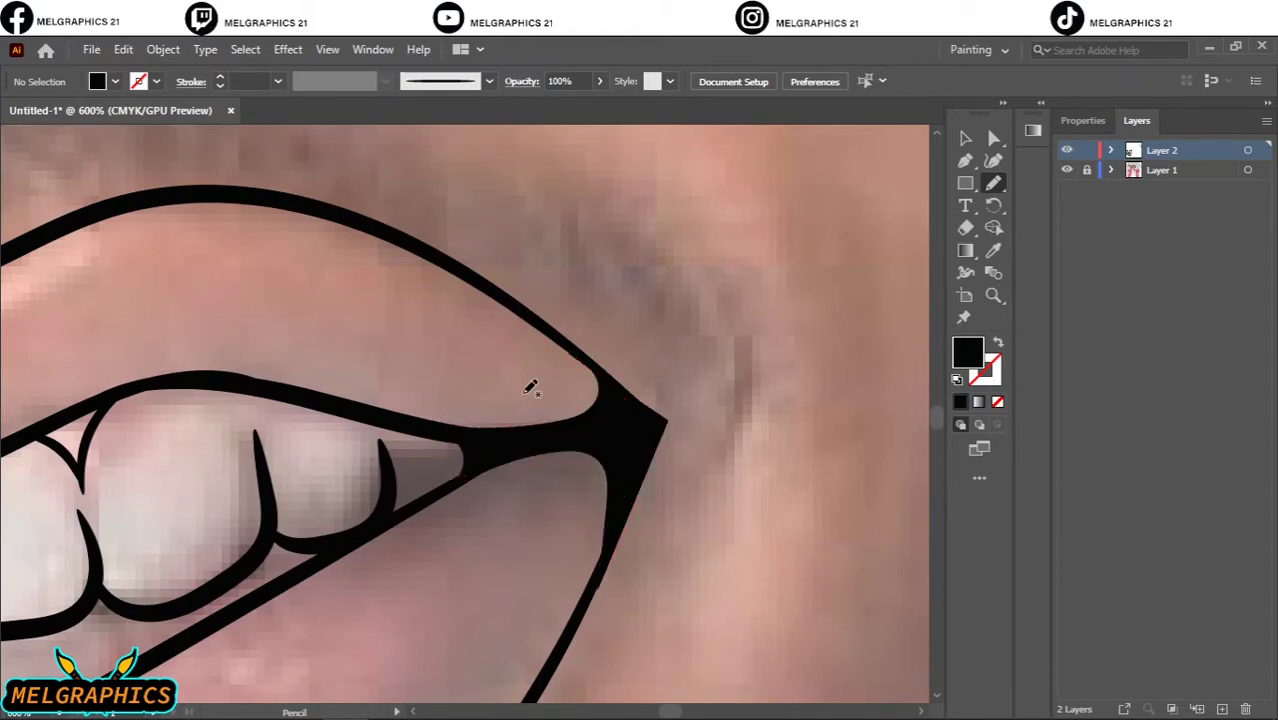
pyautogui.scroll(-1, 661, 366)
pyautogui.scroll(3, 627, 392)
pyautogui.scroll(2, 645, 372)
# Add black gap marks between the upper teeth and two spikes on the lower teeth
pyautogui.moveTo(270, 430); pyautogui.dragTo(505, 360)
pyautogui.moveTo(646, 372)
pyautogui.mouseDown()
pyautogui.moveTo(712, 272)
pyautogui.moveTo(772, 305)
pyautogui.mouseUp()
pyautogui.scroll(-3, 390, 500)
pyautogui.scroll(3, 390, 500)
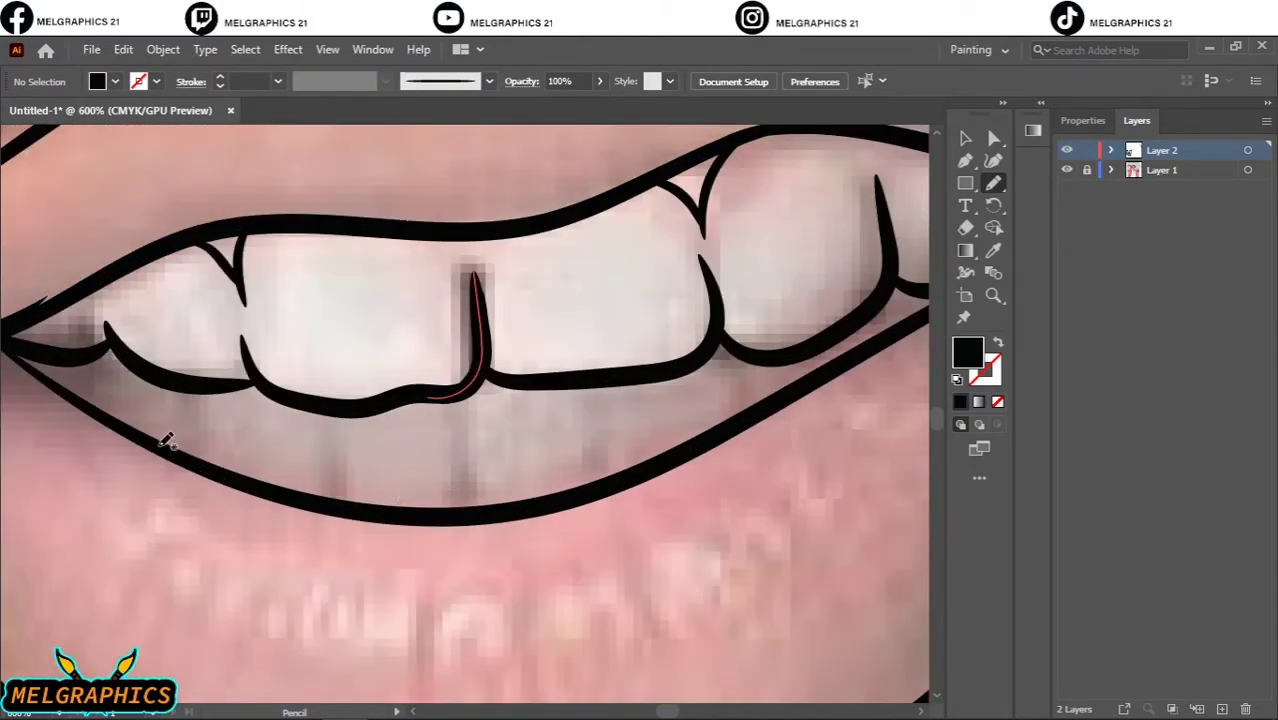
pyautogui.moveTo(312, 490); pyautogui.dragTo(345, 512)
pyautogui.moveTo(440, 515); pyautogui.dragTo(505, 512)
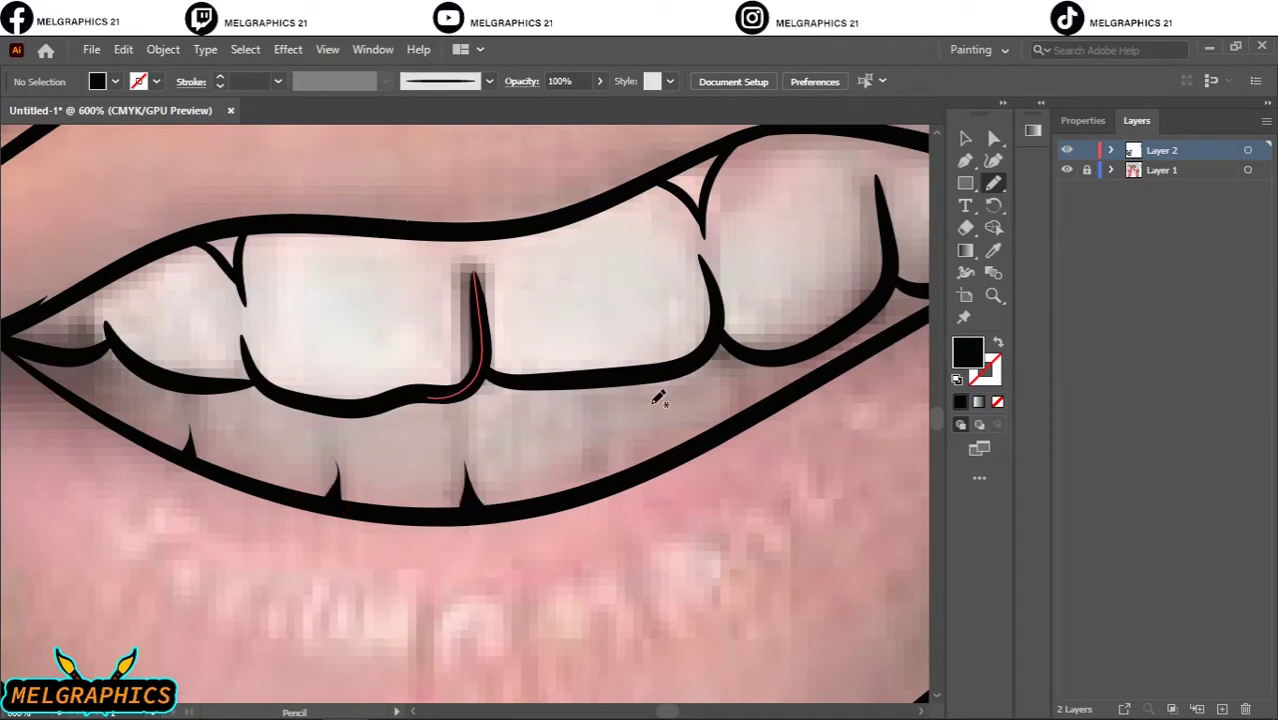
pyautogui.hscroll(3, 640, 380)
pyautogui.scroll(-2, 530, 458)
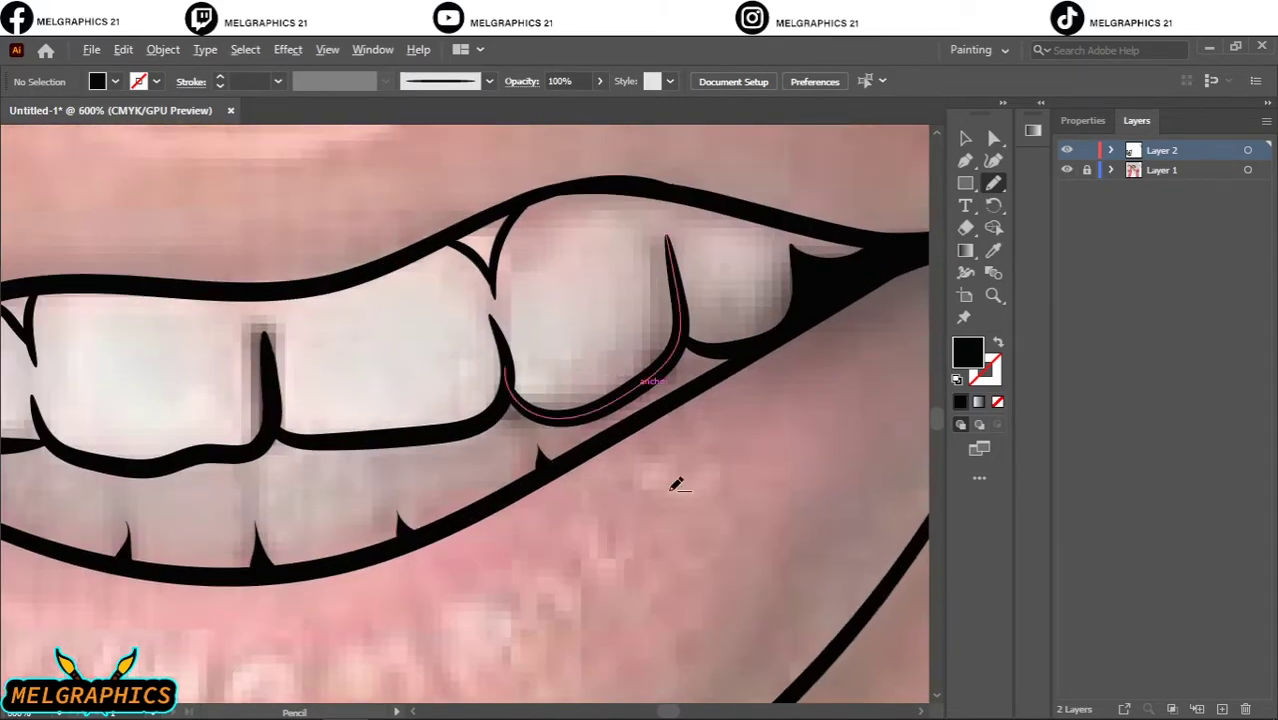
pyautogui.scroll(-8, 676, 479)
# Hide and reshow the reference photo to preview the line art
pyautogui.click(1066, 170)
pyautogui.click(1066, 171)
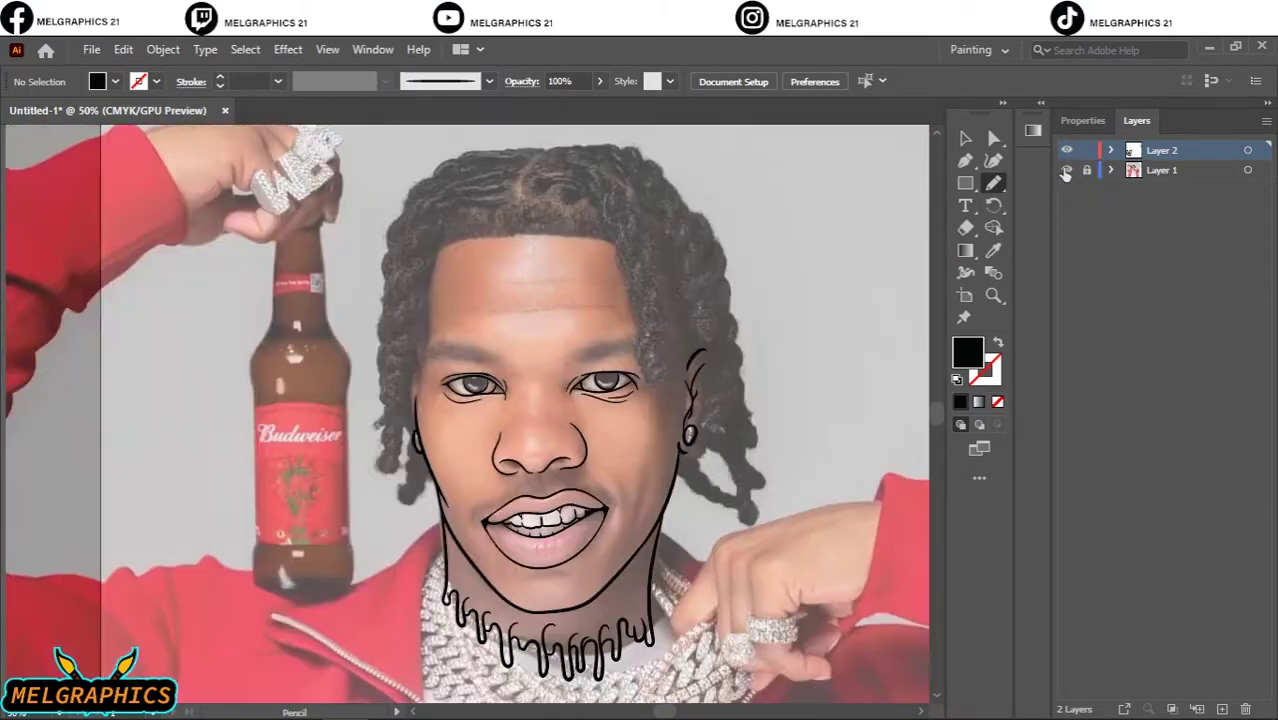
pyautogui.scroll(3, 728, 390)
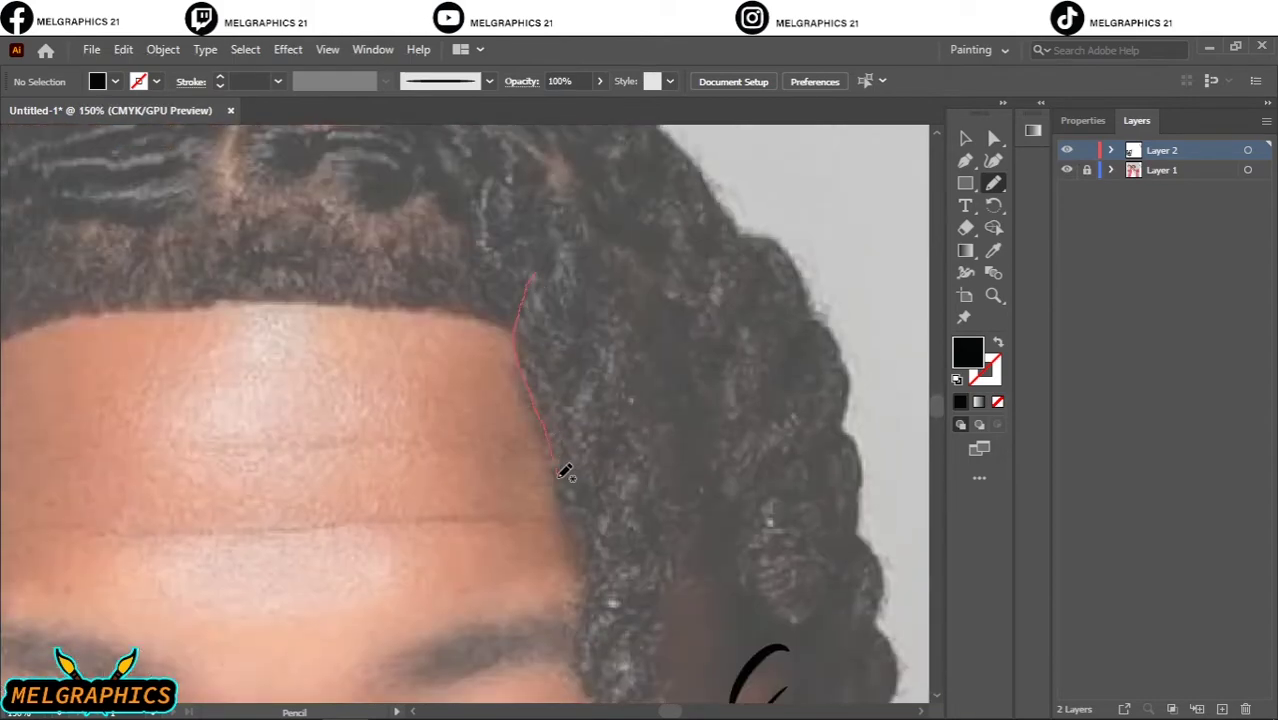
# Fill black hair strands beside the forehead extending down toward the eye
pyautogui.moveTo(565, 472); pyautogui.dragTo(527, 265)
pyautogui.scroll(-3, 641, 345)
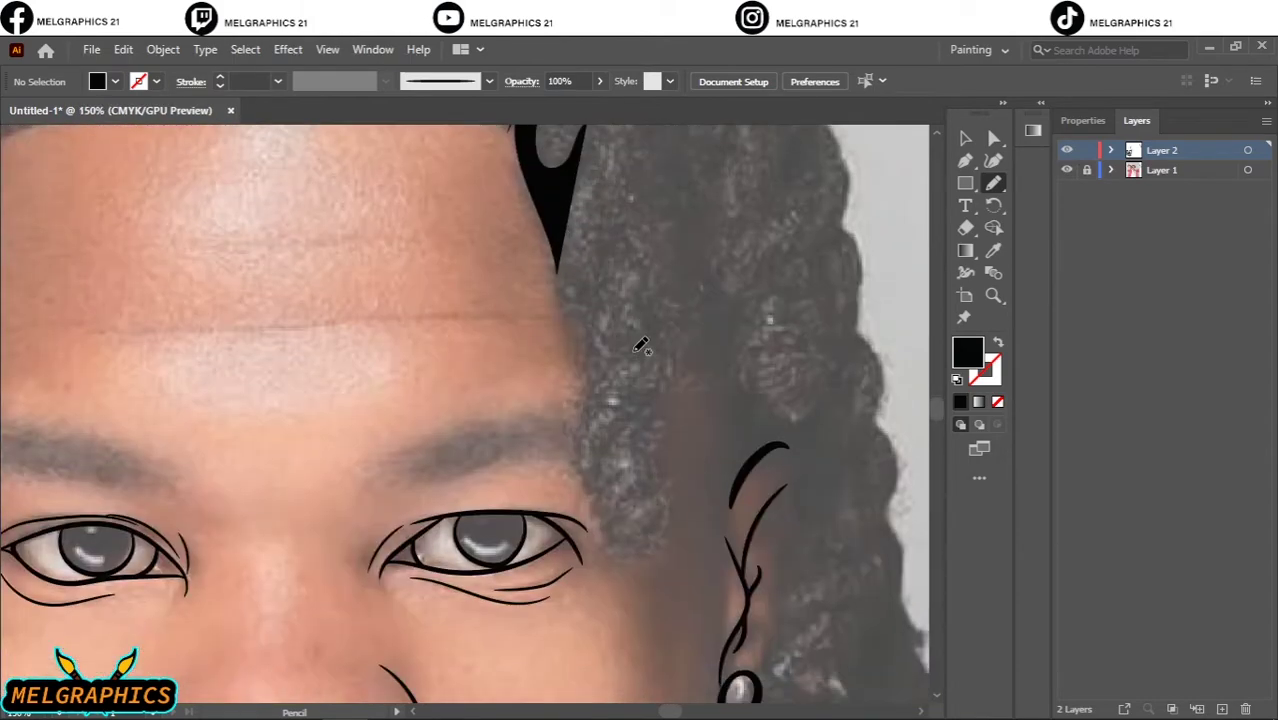
pyautogui.moveTo(613, 280); pyautogui.dragTo(578, 150)
pyautogui.scroll(-1, 636, 282)
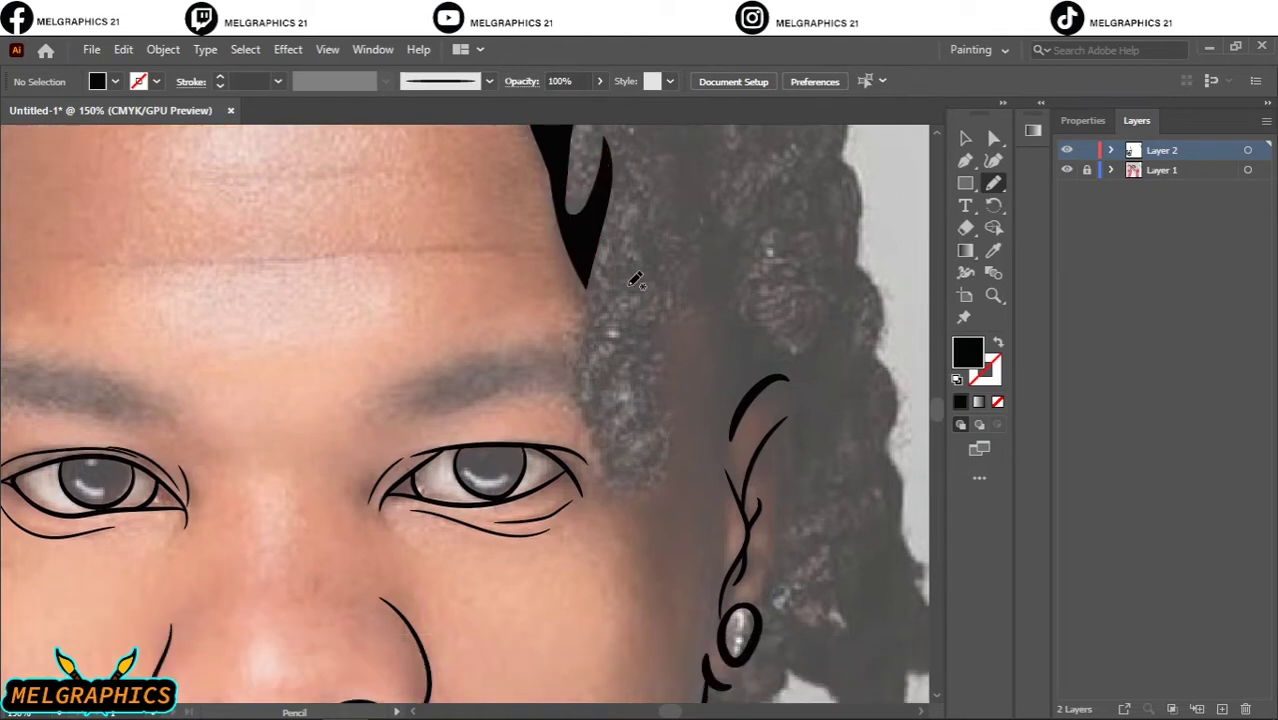
pyautogui.moveTo(598, 333); pyautogui.dragTo(618, 326)
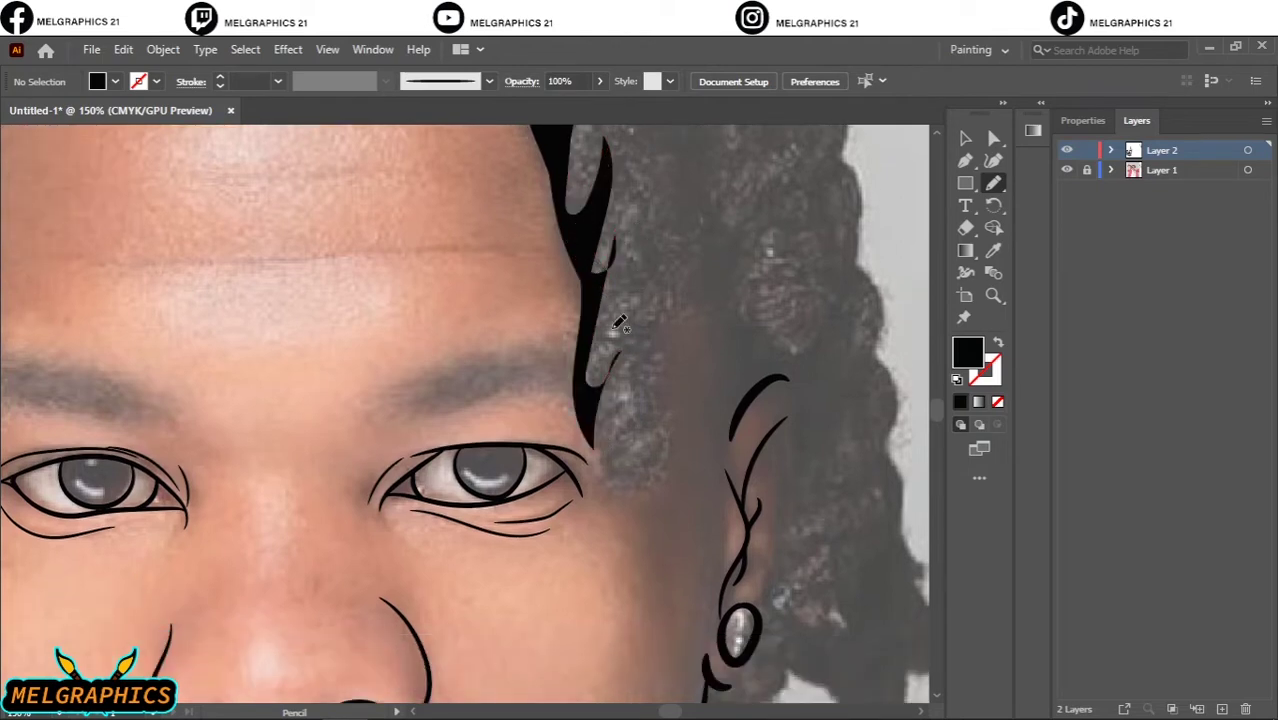
pyautogui.moveTo(622, 441); pyautogui.dragTo(632, 428)
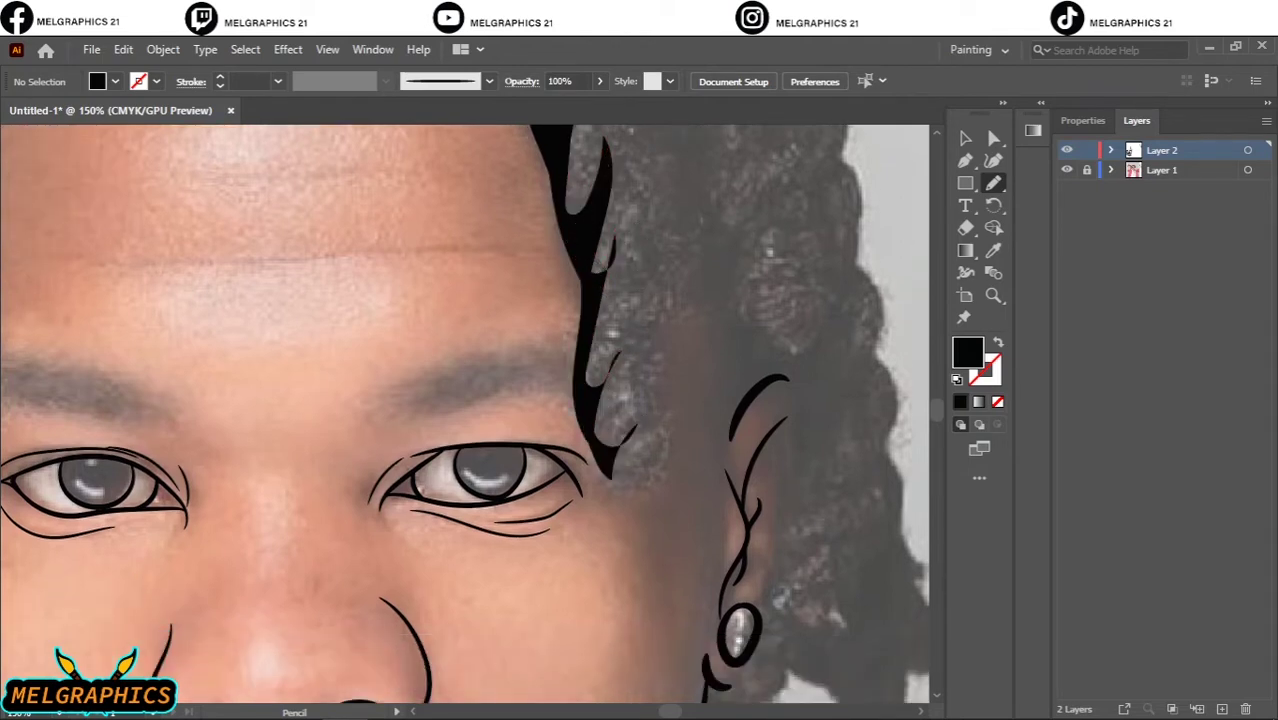
pyautogui.scroll(2, 634, 383)
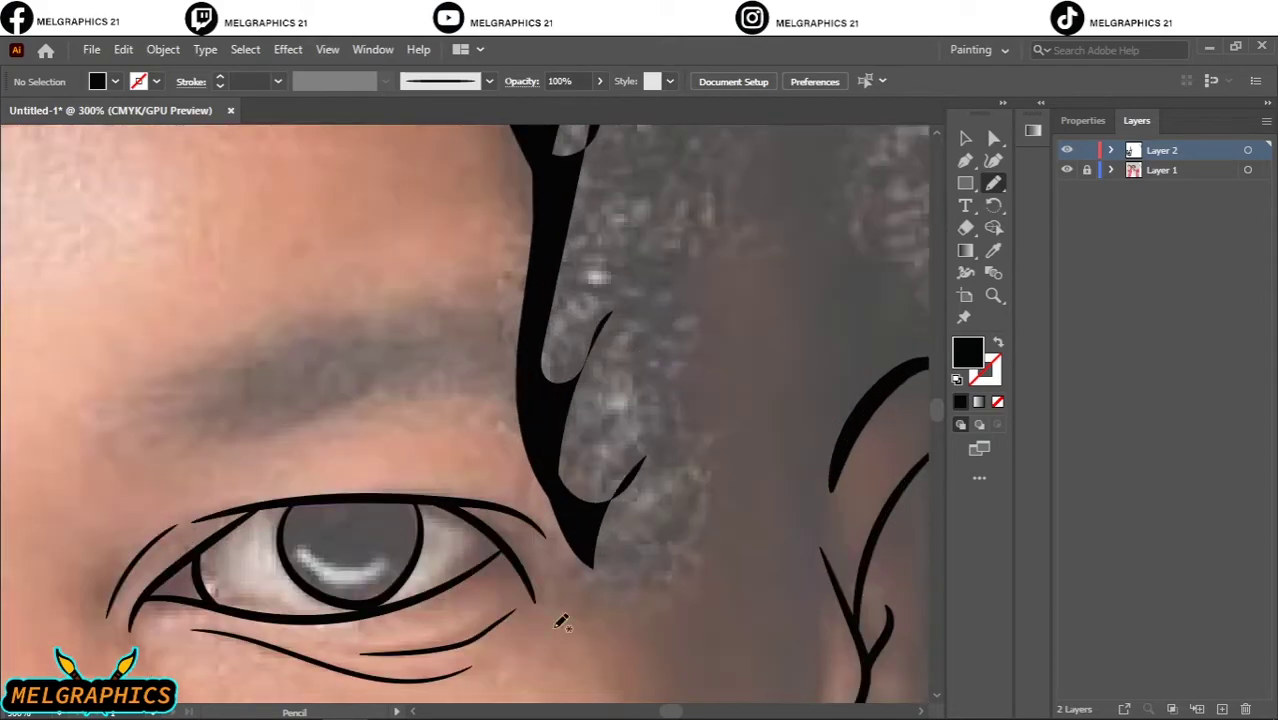
pyautogui.moveTo(705, 437); pyautogui.dragTo(604, 496)
# Draw a rounded black hair tuft on top joined by a strand running down
pyautogui.hotkey('ctrl', '-')
pyautogui.hotkey('ctrl', '-')
pyautogui.hotkey('ctrl', '+')
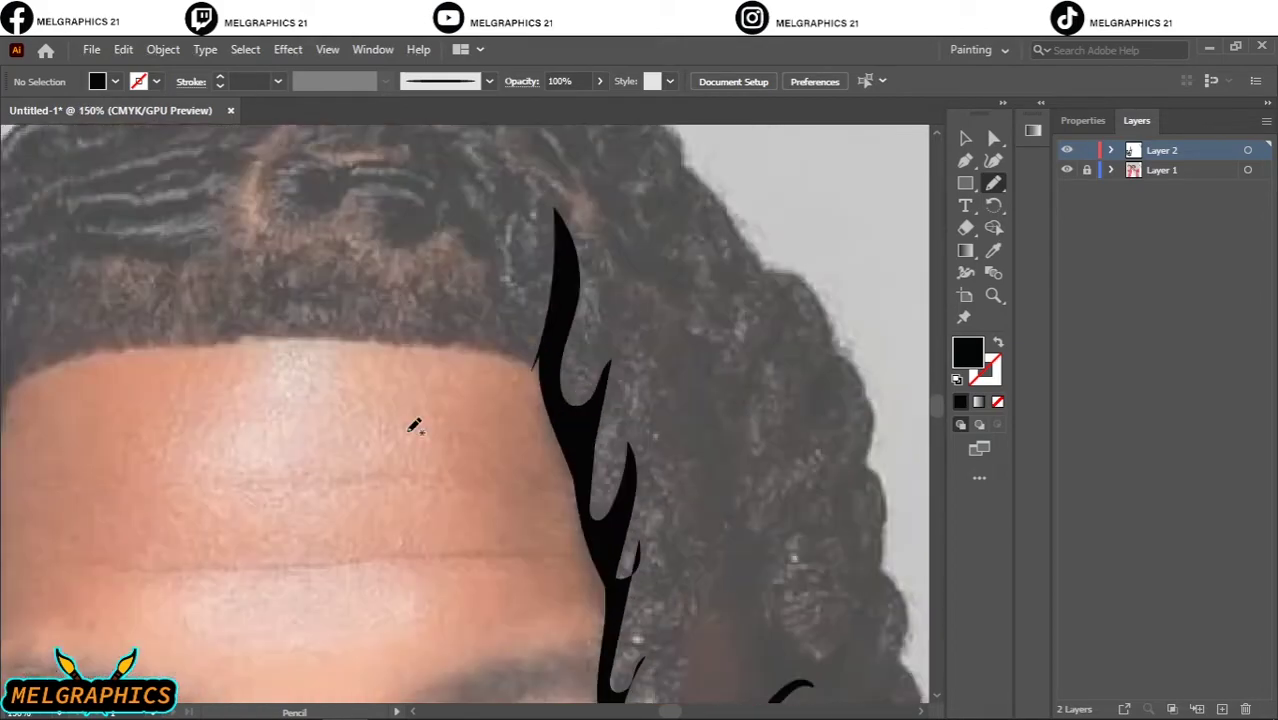
pyautogui.hotkey('ctrl', '+')
pyautogui.hotkey('ctrl', '+')
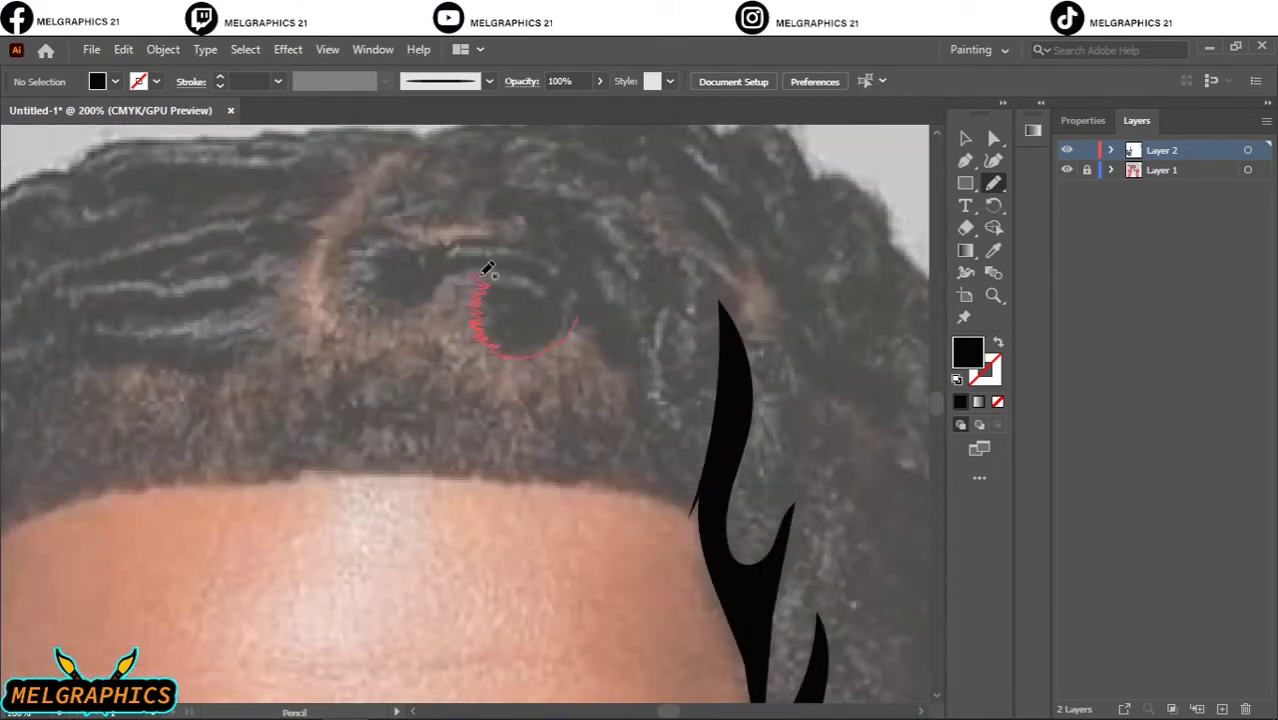
pyautogui.moveTo(487, 268); pyautogui.dragTo(526, 337)
pyautogui.moveTo(580, 298)
pyautogui.mouseDown()
pyautogui.moveTo(726, 443)
pyautogui.moveTo(571, 271)
pyautogui.mouseUp()
pyautogui.moveTo(633, 343); pyautogui.dragTo(661, 391)
pyautogui.hotkey('ctrl', '-')
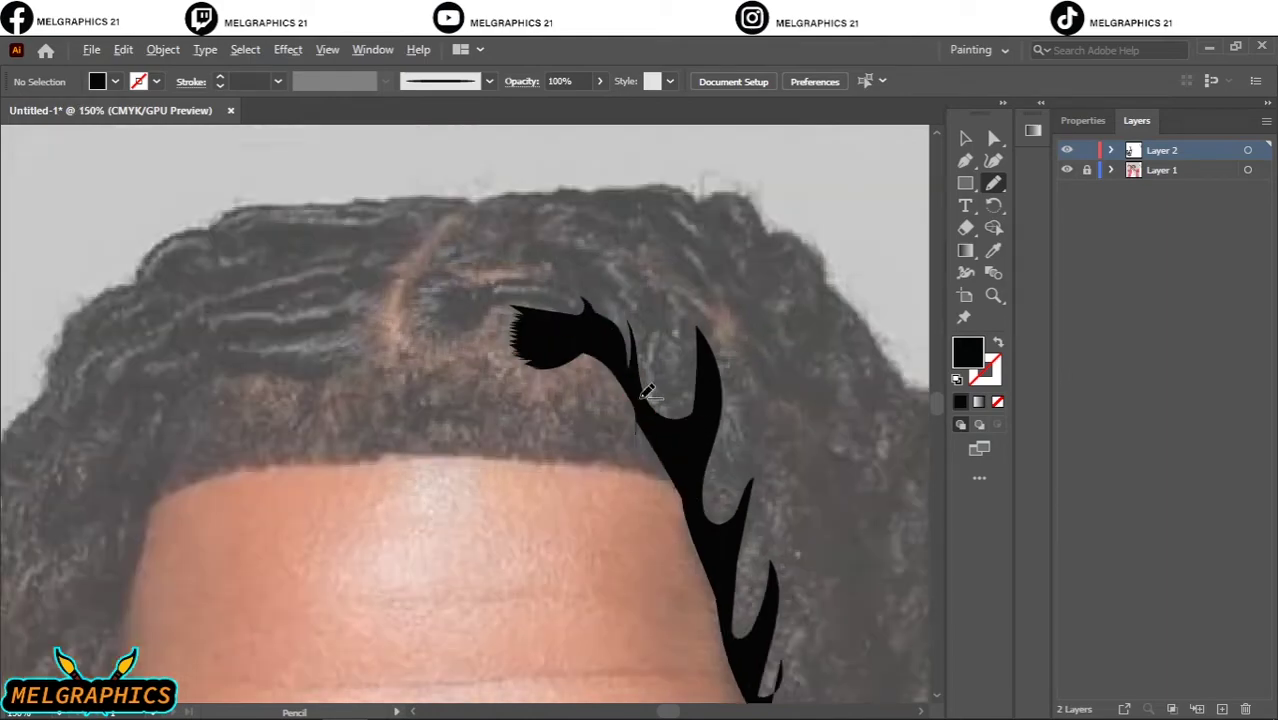
pyautogui.hotkey('ctrl', '+')
pyautogui.scroll(-3, 785, 507)
# Add spiky black strands near the eye and a new closed lock at the hairline
pyautogui.moveTo(578, 418); pyautogui.dragTo(566, 562)
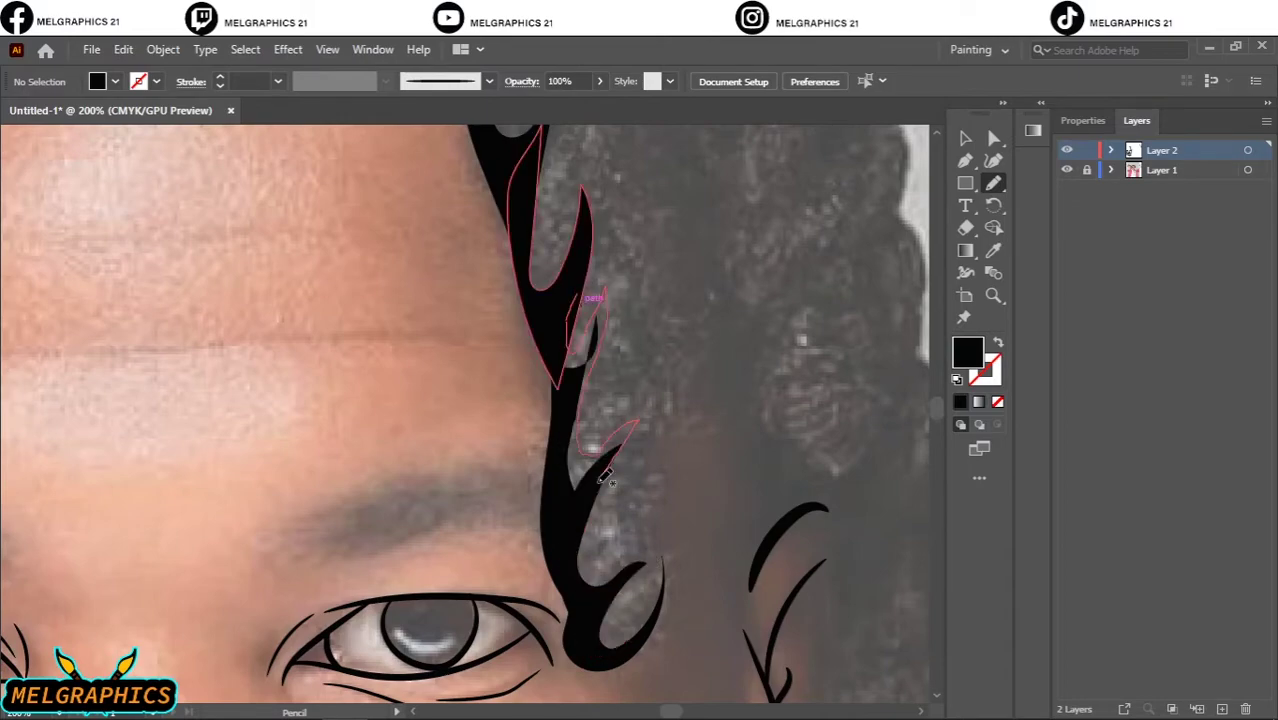
pyautogui.moveTo(604, 480); pyautogui.dragTo(600, 484)
pyautogui.hotkey('ctrl', '-')
pyautogui.scroll(3, 570, 365)
pyautogui.moveTo(560, 270)
pyautogui.mouseDown()
pyautogui.moveTo(590, 318)
pyautogui.moveTo(605, 522)
pyautogui.mouseUp()
pyautogui.moveTo(619, 630)
pyautogui.mouseDown()
pyautogui.moveTo(572, 282)
pyautogui.moveTo(492, 178)
pyautogui.mouseUp()
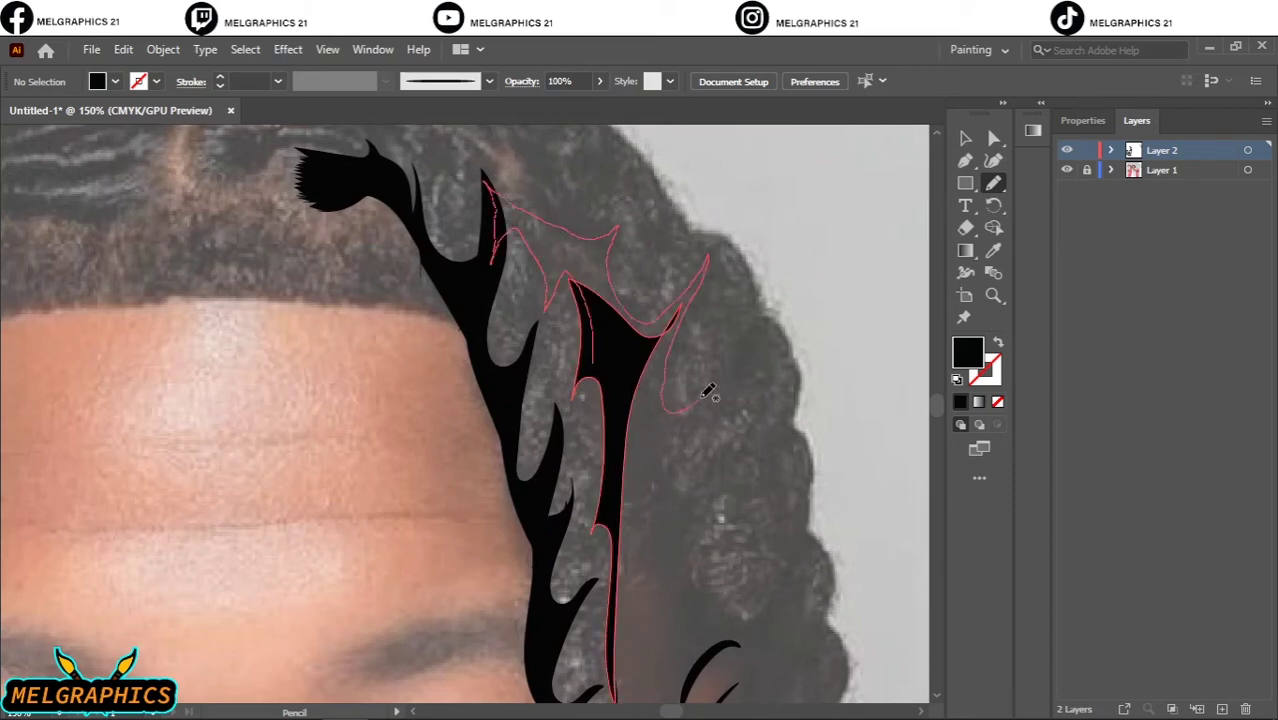
pyautogui.moveTo(612, 244); pyautogui.dragTo(610, 470)
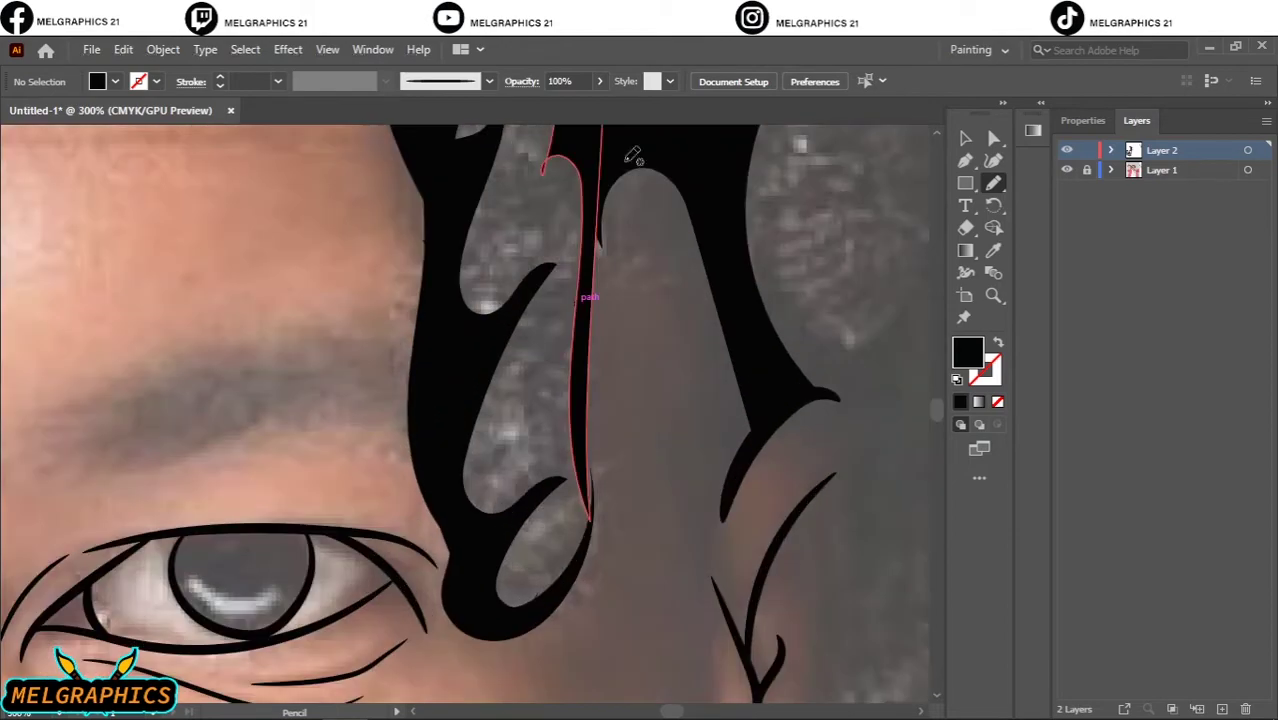
# Trace more black hair locks up the head, including a spiky shape at upper left
pyautogui.moveTo(630, 157)
pyautogui.mouseDown()
pyautogui.moveTo(556, 600)
pyautogui.moveTo(528, 238)
pyautogui.mouseUp()
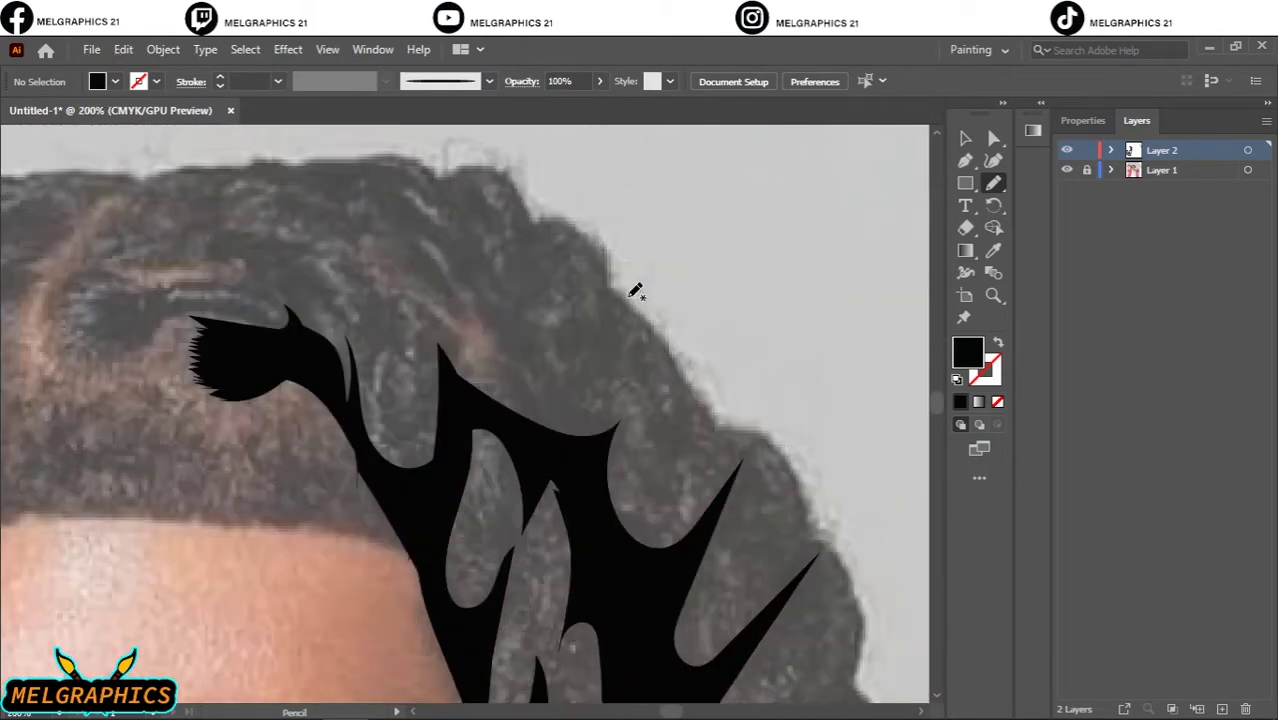
pyautogui.moveTo(518, 418)
pyautogui.mouseDown()
pyautogui.moveTo(620, 365)
pyautogui.moveTo(520, 420)
pyautogui.mouseUp()
pyautogui.moveTo(461, 383)
pyautogui.mouseDown()
pyautogui.moveTo(510, 376)
pyautogui.moveTo(579, 466)
pyautogui.mouseUp()
pyautogui.moveTo(508, 313)
pyautogui.mouseDown()
pyautogui.moveTo(360, 413)
pyautogui.moveTo(368, 303)
pyautogui.mouseUp()
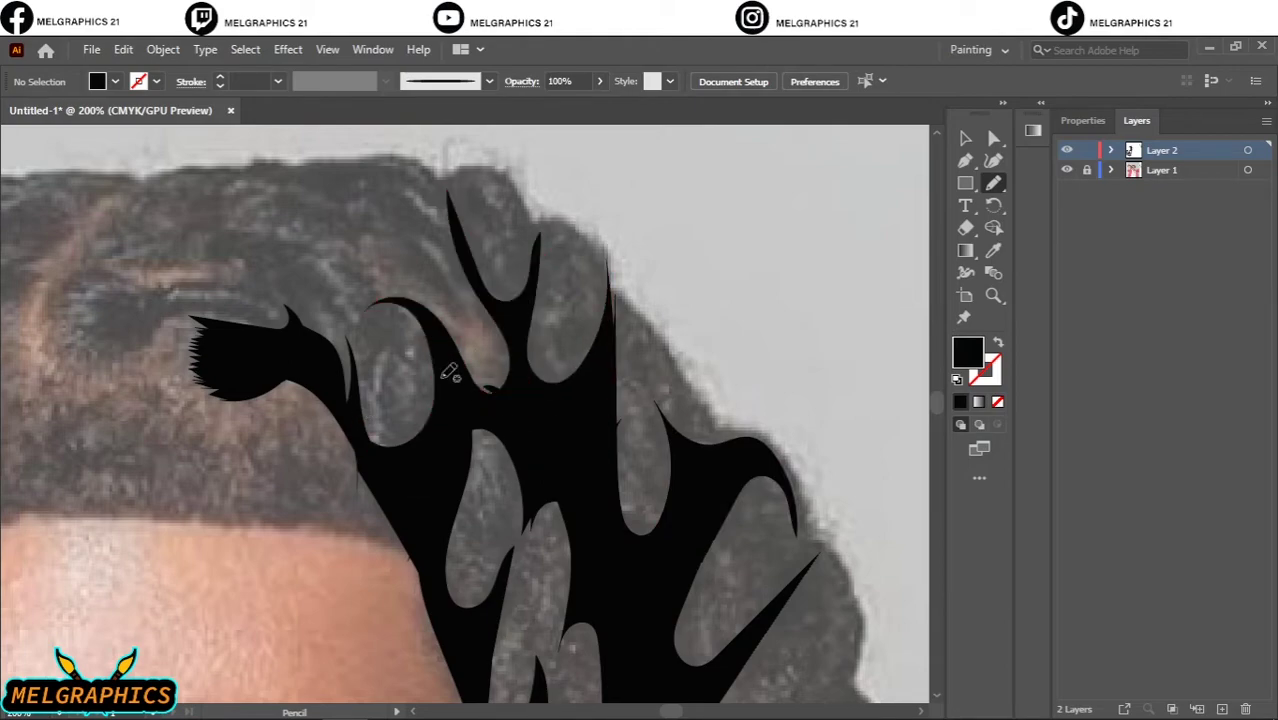
pyautogui.moveTo(212, 229); pyautogui.dragTo(428, 357)
pyautogui.scroll(1, 443, 237)
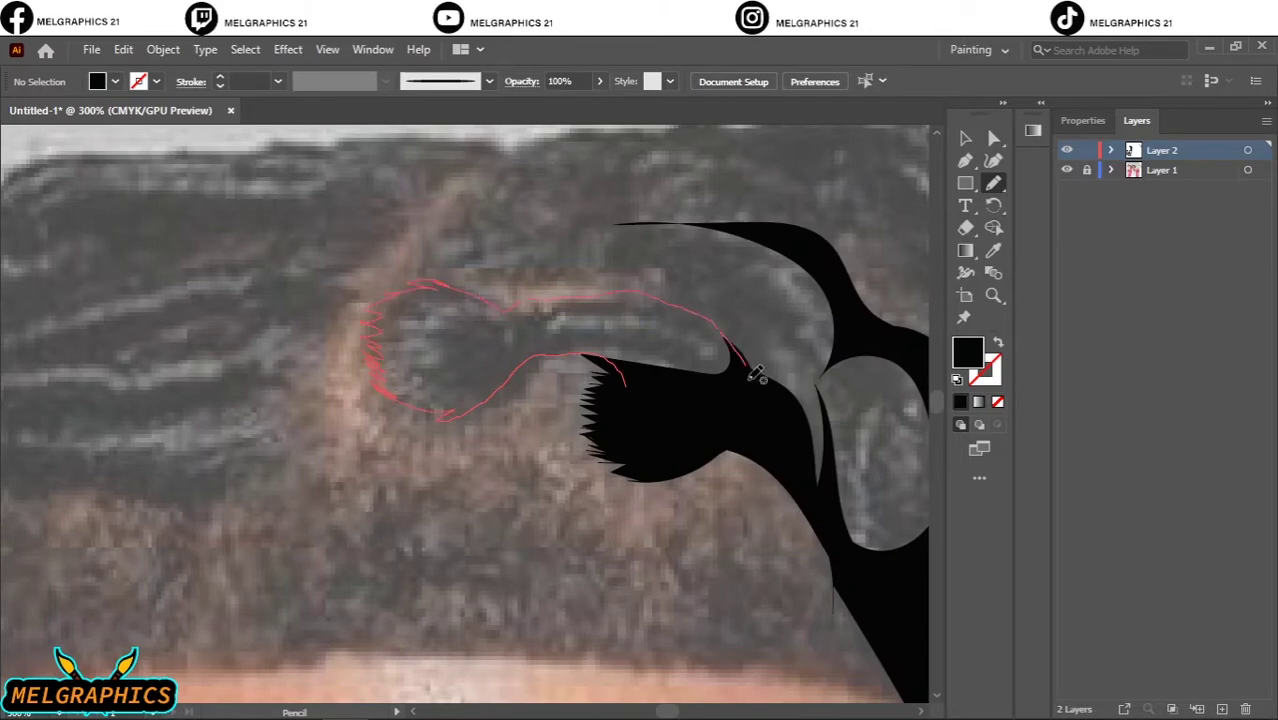
pyautogui.moveTo(757, 374); pyautogui.dragTo(668, 404)
pyautogui.moveTo(358, 326); pyautogui.dragTo(395, 287)
# Fill a large lock across the top of the head and refine the spiky edges and grey gaps
pyautogui.moveTo(630, 312)
pyautogui.mouseDown()
pyautogui.moveTo(830, 372)
pyautogui.moveTo(759, 348)
pyautogui.mouseUp()
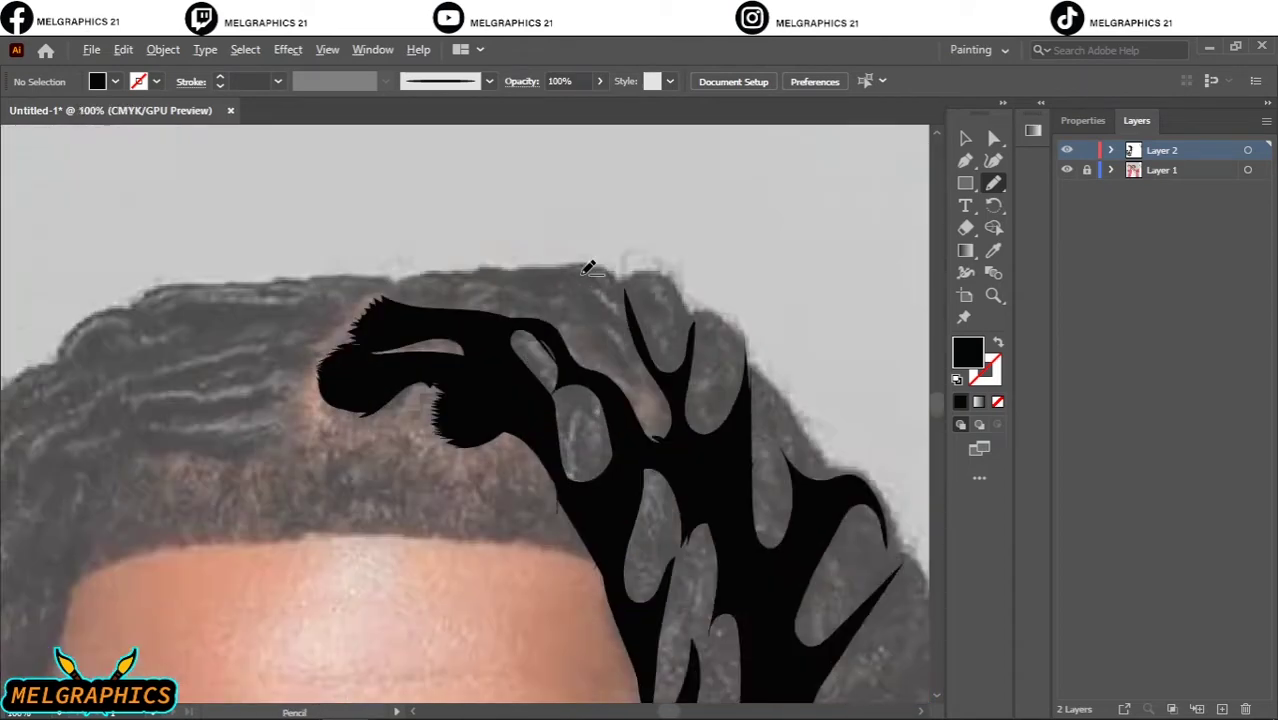
pyautogui.moveTo(585, 265); pyautogui.dragTo(648, 352)
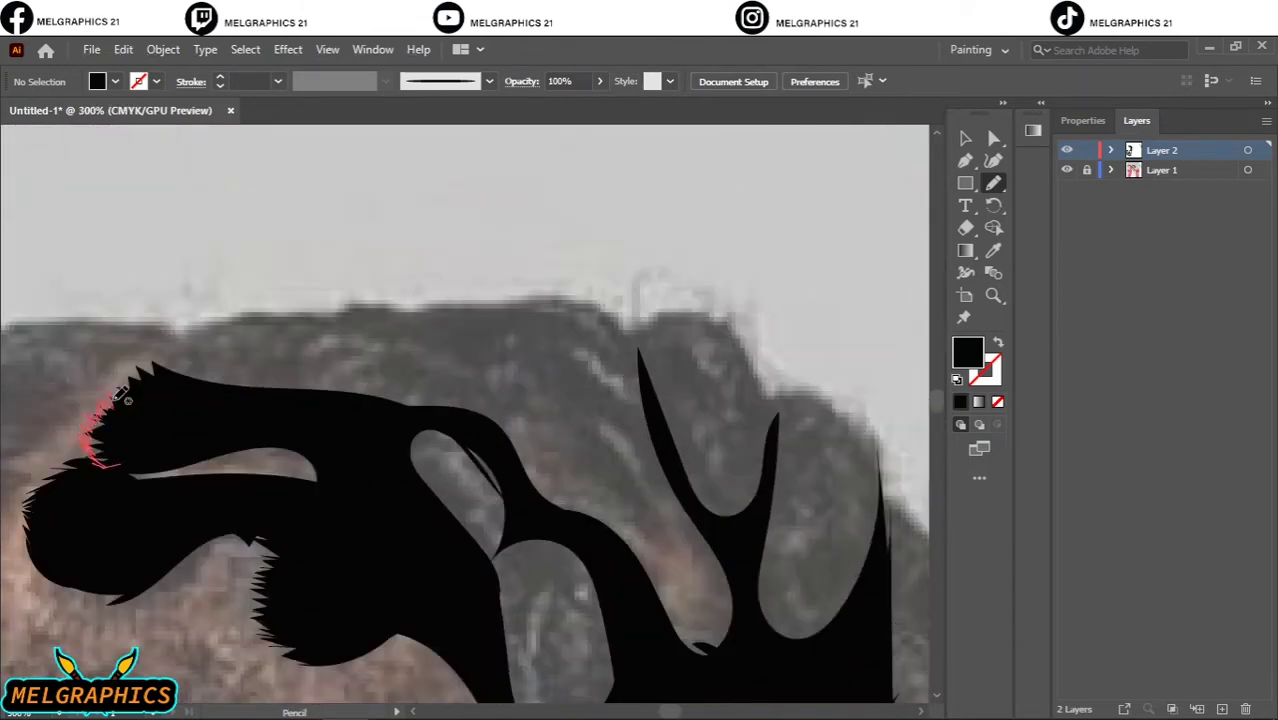
pyautogui.moveTo(120, 397); pyautogui.dragTo(132, 380)
pyautogui.moveTo(190, 392); pyautogui.dragTo(140, 375)
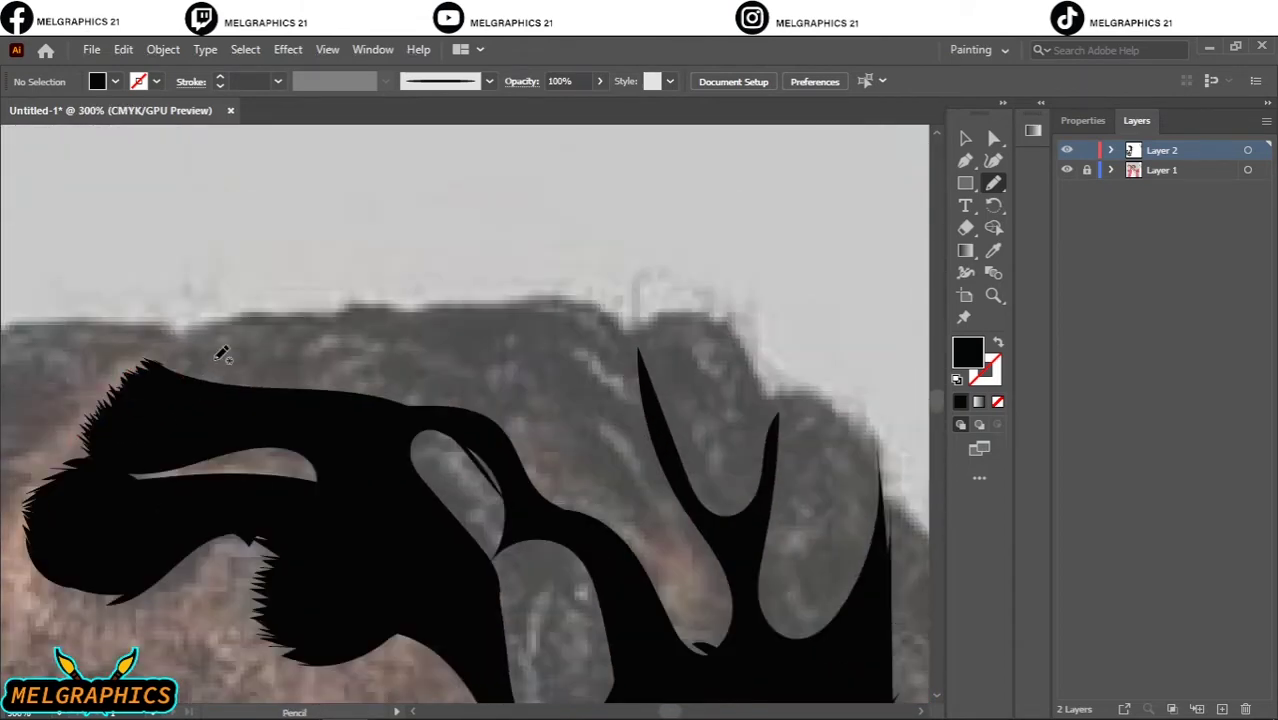
pyautogui.moveTo(265, 305); pyautogui.dragTo(345, 296)
pyautogui.moveTo(310, 410)
pyautogui.mouseDown()
pyautogui.moveTo(545, 328)
pyautogui.moveTo(528, 285)
pyautogui.moveTo(380, 325)
pyautogui.moveTo(528, 365)
pyautogui.moveTo(322, 408)
pyautogui.mouseUp()
pyautogui.moveTo(414, 414)
pyautogui.mouseDown()
pyautogui.moveTo(499, 505)
pyautogui.moveTo(525, 580)
pyautogui.moveTo(542, 471)
pyautogui.moveTo(700, 672)
pyautogui.moveTo(405, 350)
pyautogui.moveTo(295, 450)
pyautogui.mouseUp()
# Zoom to fit and toggle the reference photo off and on to check the line art
pyautogui.hotkey('ctrl', '0')
pyautogui.click(1067, 170)
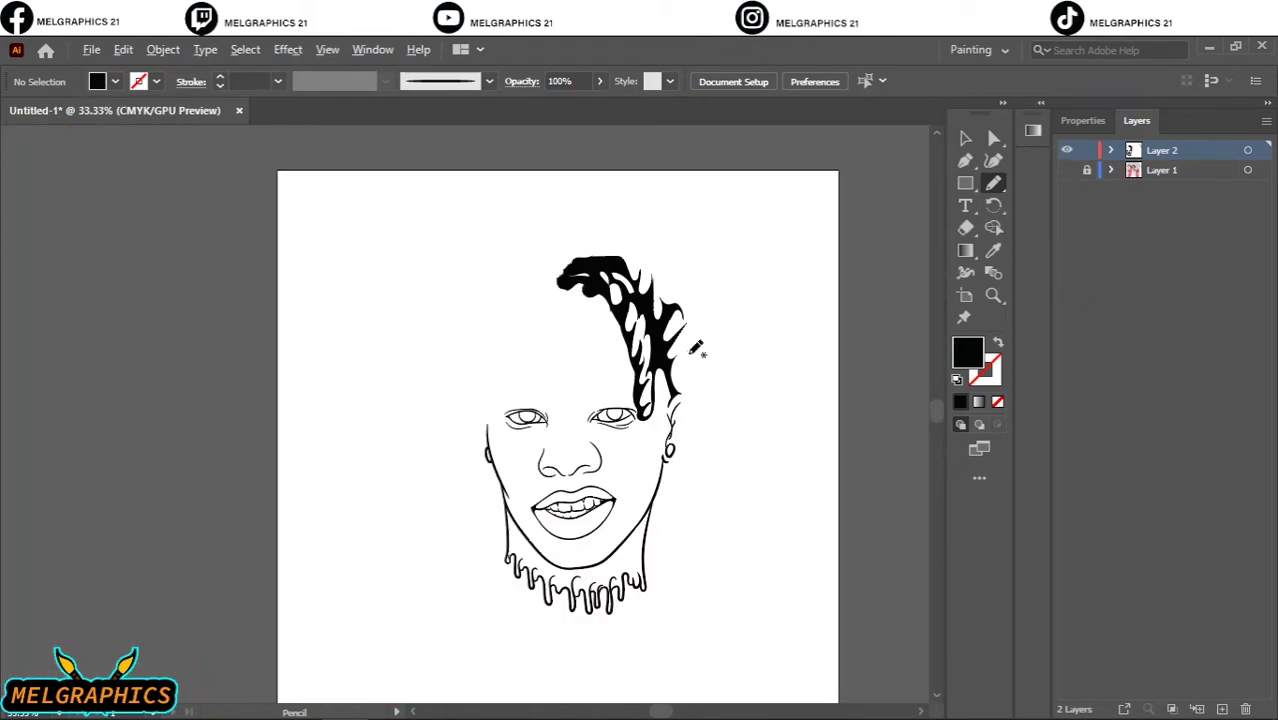
pyautogui.click(1067, 170)
pyautogui.scroll(3, 713, 500)
pyautogui.scroll(2, 600, 450)
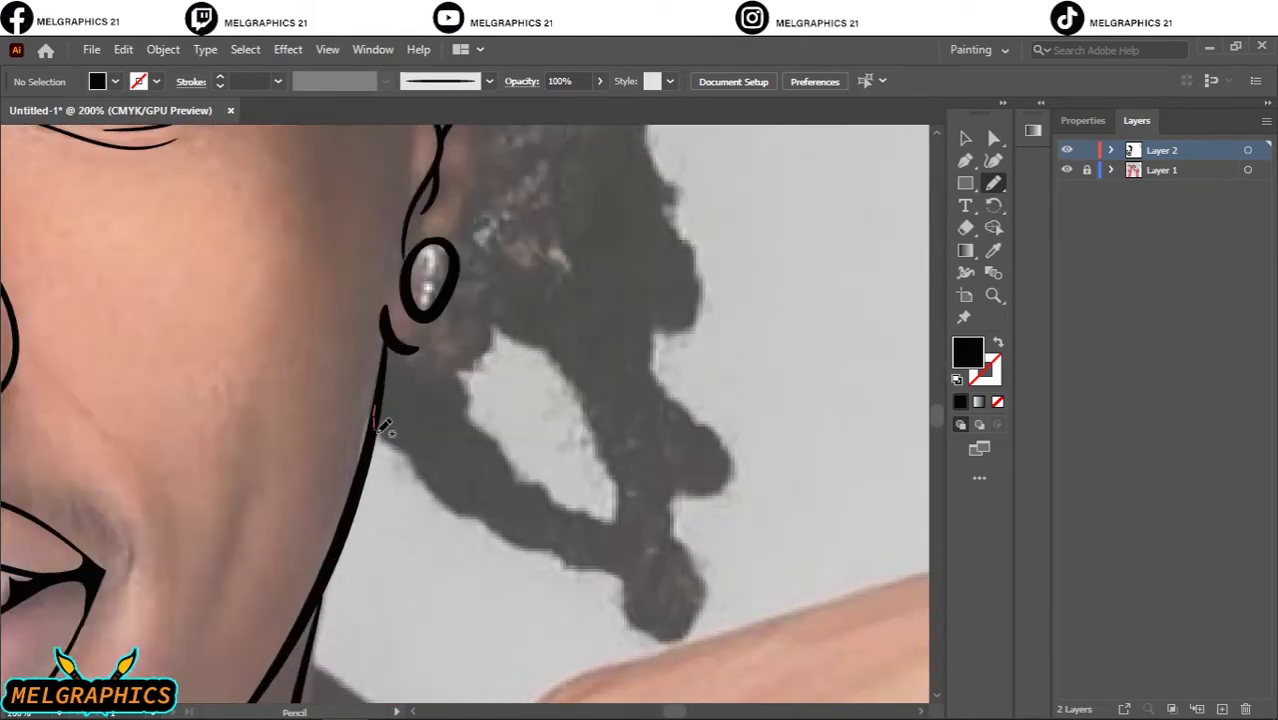
# Pencil-trace solid black bulbous locks hanging below the earring
pyautogui.moveTo(438, 320); pyautogui.dragTo(408, 445)
pyautogui.moveTo(515, 480)
pyautogui.mouseDown()
pyautogui.moveTo(485, 520)
pyautogui.moveTo(527, 543)
pyautogui.mouseUp()
pyautogui.moveTo(628, 512)
pyautogui.mouseDown()
pyautogui.moveTo(548, 530)
pyautogui.moveTo(665, 568)
pyautogui.mouseUp()
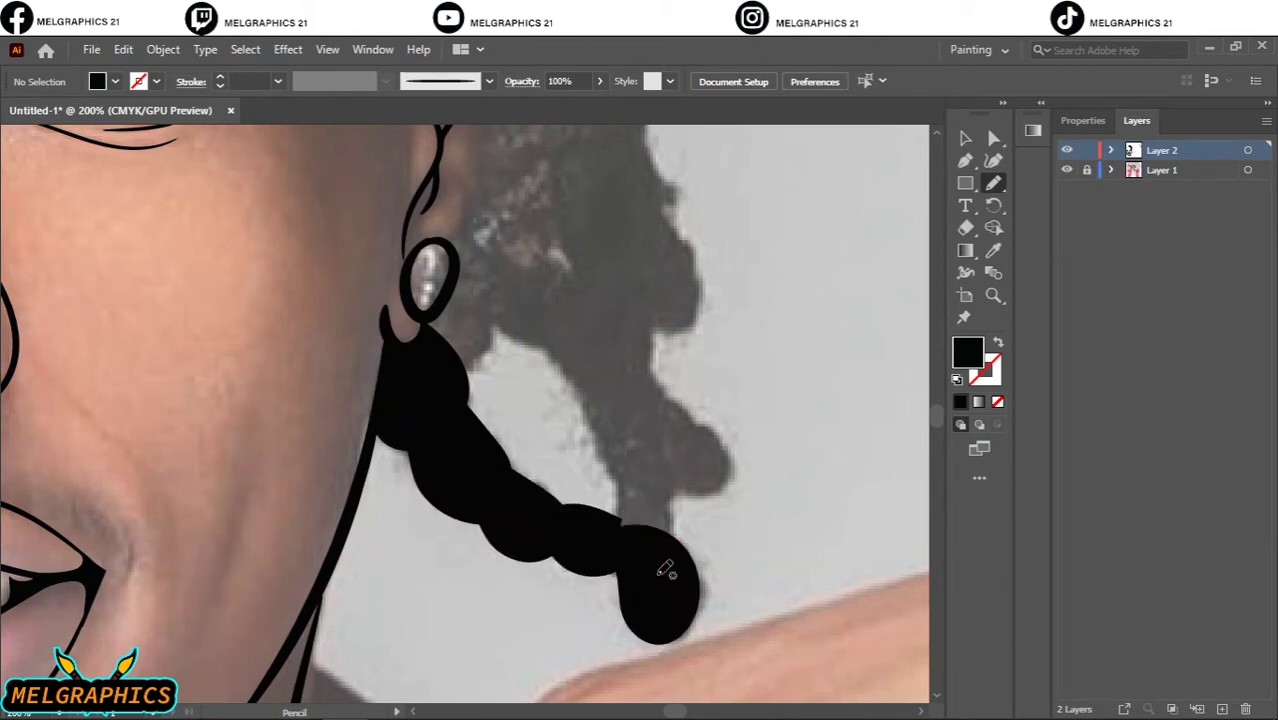
pyautogui.moveTo(716, 424); pyautogui.dragTo(652, 520)
pyautogui.moveTo(706, 468); pyautogui.dragTo(673, 391)
pyautogui.moveTo(614, 530); pyautogui.dragTo(610, 518)
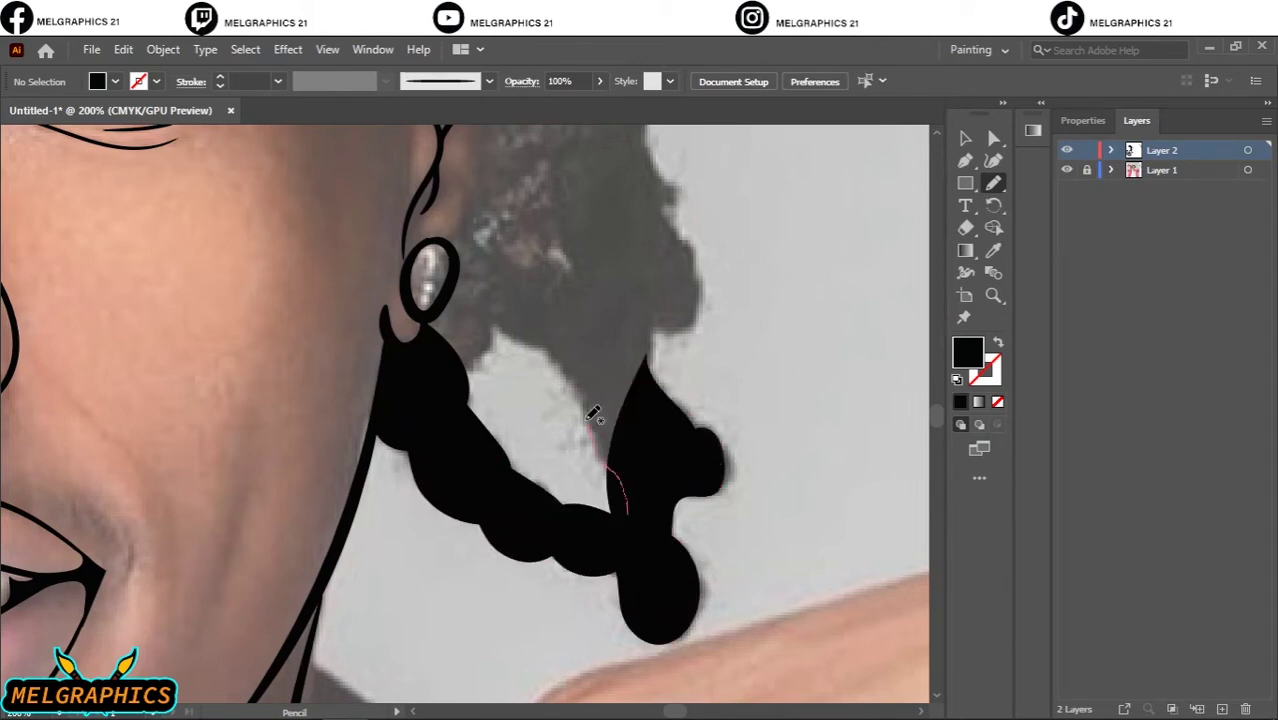
pyautogui.moveTo(500, 330)
pyautogui.mouseDown()
pyautogui.moveTo(665, 320)
pyautogui.moveTo(600, 505)
pyautogui.moveTo(512, 542)
pyautogui.mouseUp()
# Trace and close another black lock rising from the lower hair
pyautogui.scroll(3, 558, 432)
pyautogui.scroll(1, 560, 500)
pyautogui.moveTo(500, 590)
pyautogui.mouseDown()
pyautogui.moveTo(518, 445)
pyautogui.moveTo(465, 530)
pyautogui.mouseUp()
pyautogui.moveTo(556, 550)
pyautogui.mouseDown()
pyautogui.moveTo(513, 508)
pyautogui.moveTo(653, 348)
pyautogui.mouseUp()
pyautogui.moveTo(695, 535); pyautogui.dragTo(690, 612)
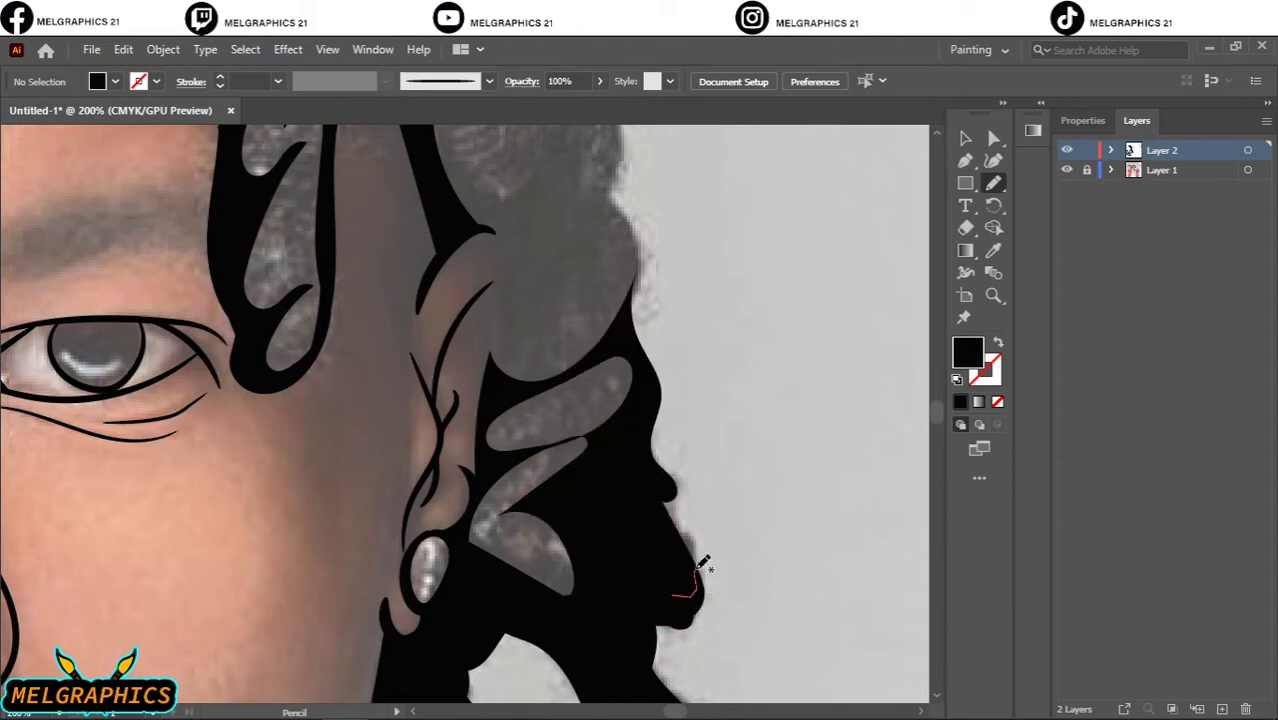
# Trace a black lock along the right hair edge
pyautogui.hotkey('ctrl', '-')
pyautogui.hotkey('ctrl', '+')
pyautogui.moveTo(590, 627)
pyautogui.mouseDown()
pyautogui.moveTo(590, 471)
pyautogui.moveTo(528, 520)
pyautogui.moveTo(631, 630)
pyautogui.moveTo(585, 540)
pyautogui.moveTo(570, 333)
pyautogui.mouseUp()
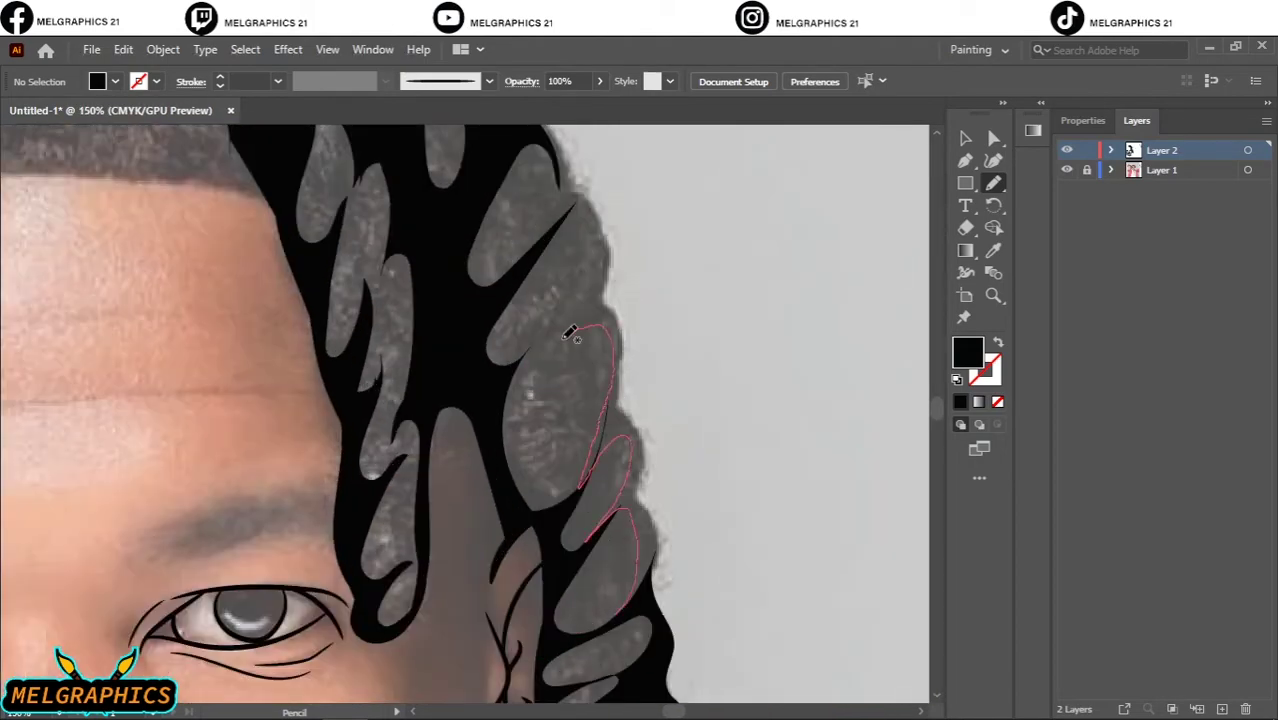
pyautogui.hotkey('ctrl', '+')
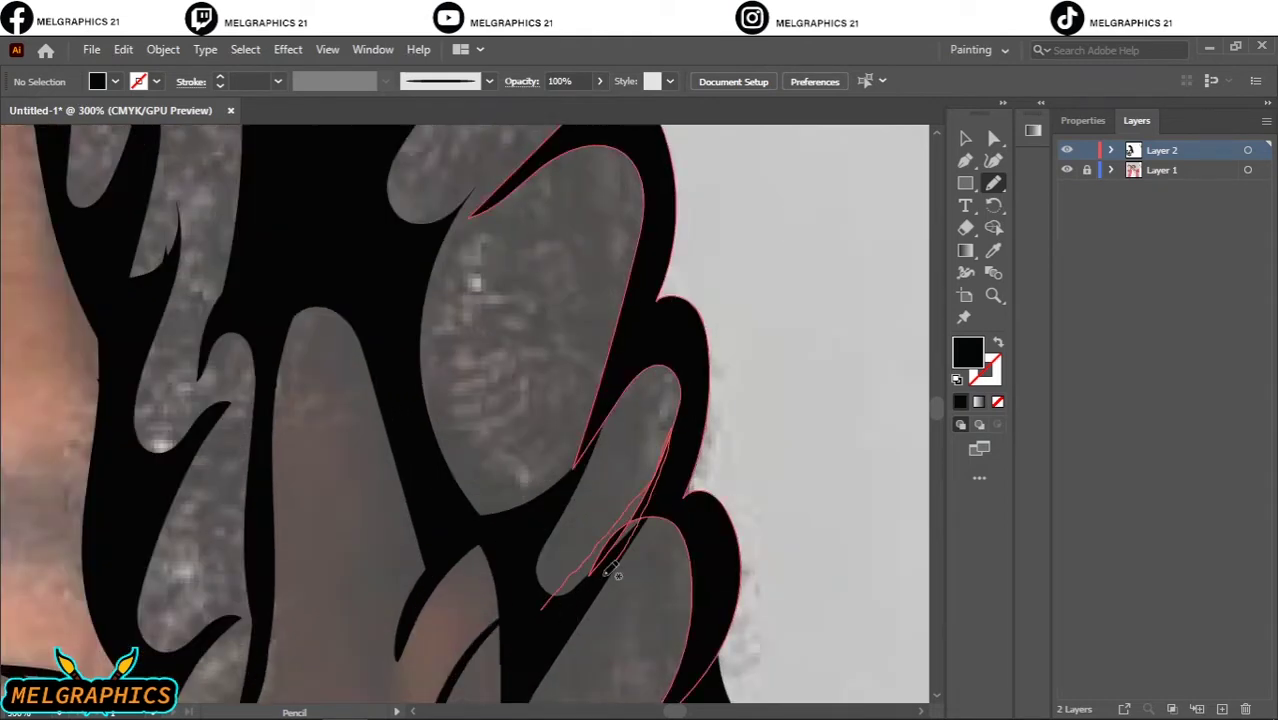
pyautogui.scroll(3, 560, 530)
pyautogui.press('b')
pyautogui.hotkey('shift', 'x')
# Paint curved black strokes along the left hair edge with a 4 pt brush
pyautogui.moveTo(597, 515); pyautogui.dragTo(527, 389)
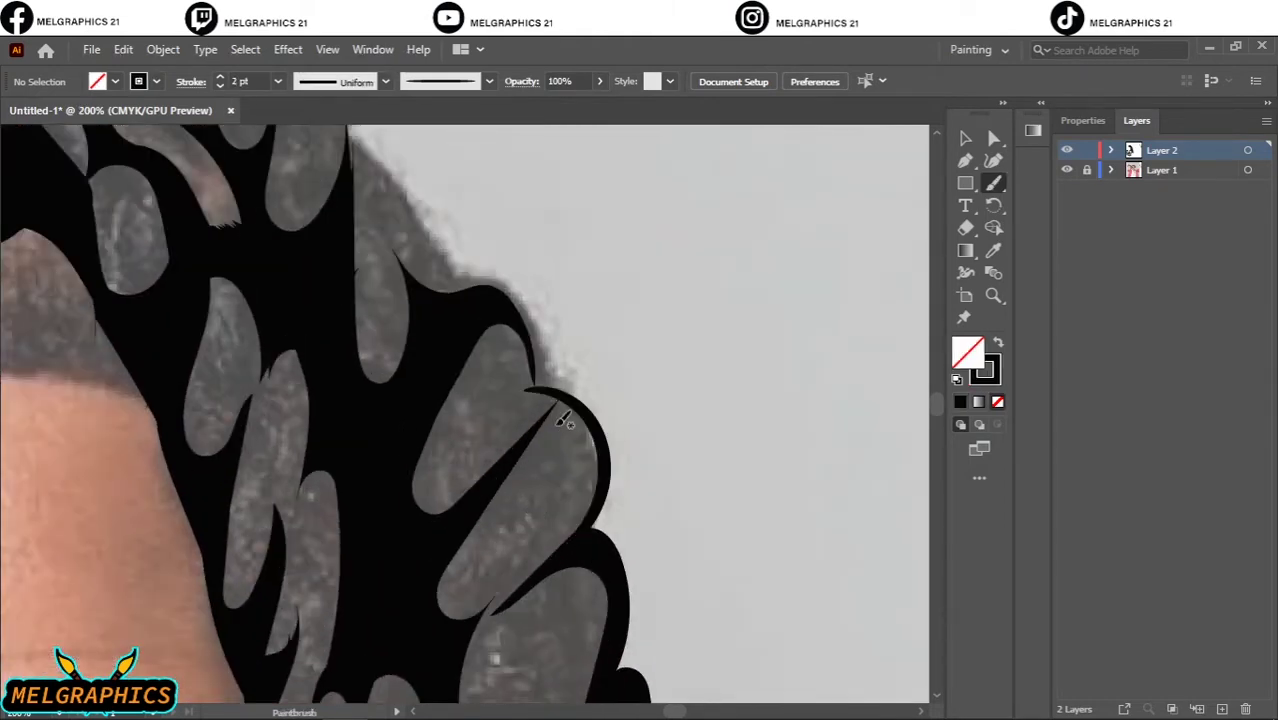
pyautogui.moveTo(598, 515); pyautogui.dragTo(495, 390)
pyautogui.scroll(1, 570, 500)
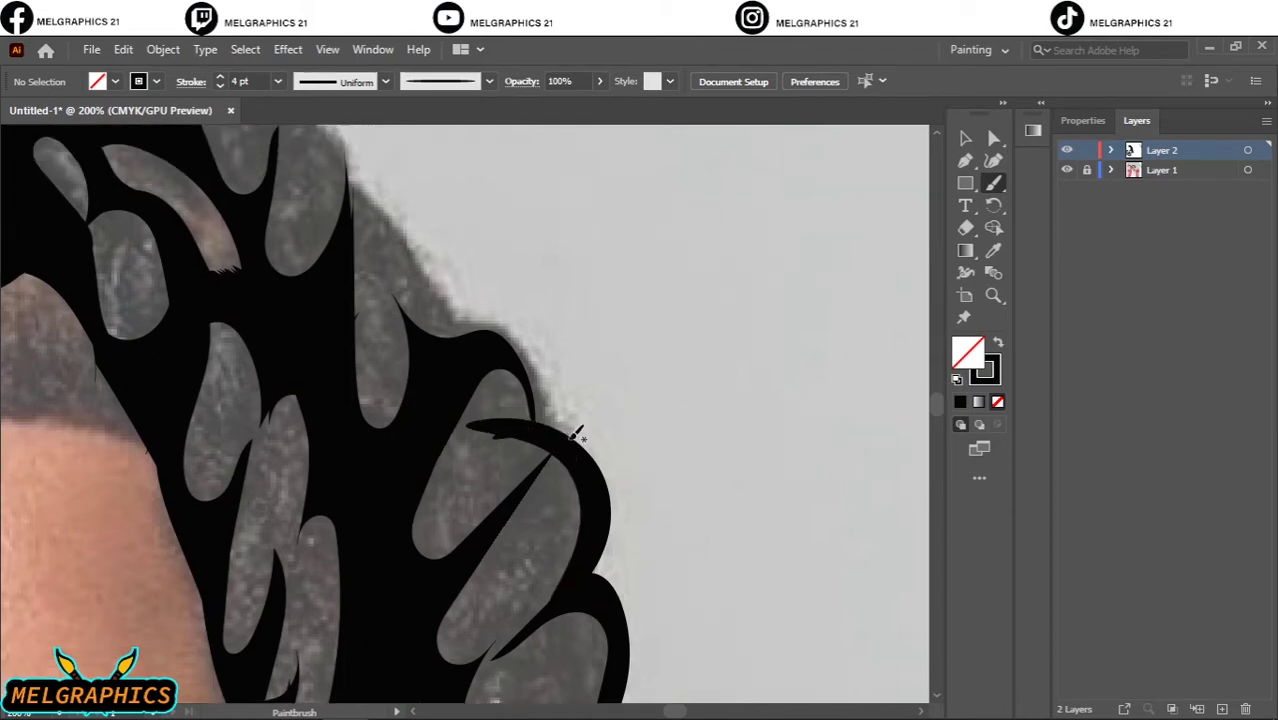
pyautogui.scroll(3, 560, 470)
pyautogui.hscroll(-3, 430, 410)
pyautogui.scroll(-1, 386, 366)
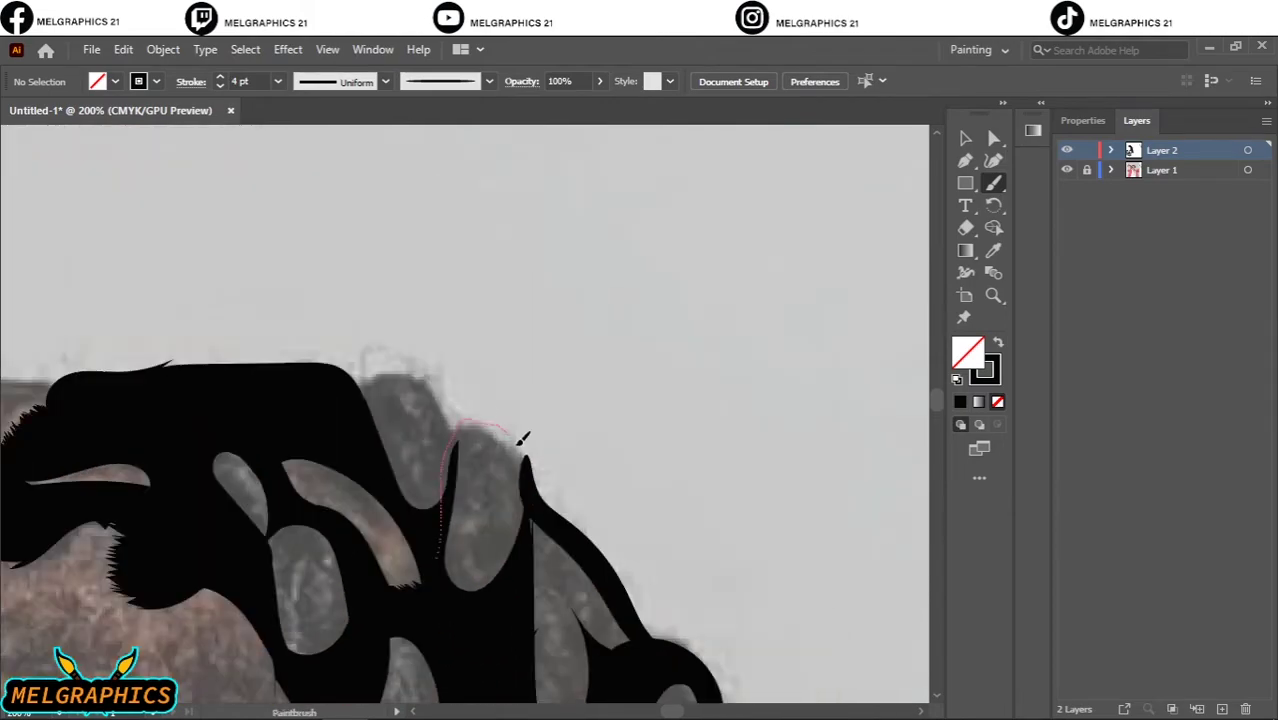
pyautogui.scroll(-1, 399, 362)
pyautogui.scroll(-2, 448, 412)
pyautogui.scroll(3, 430, 350)
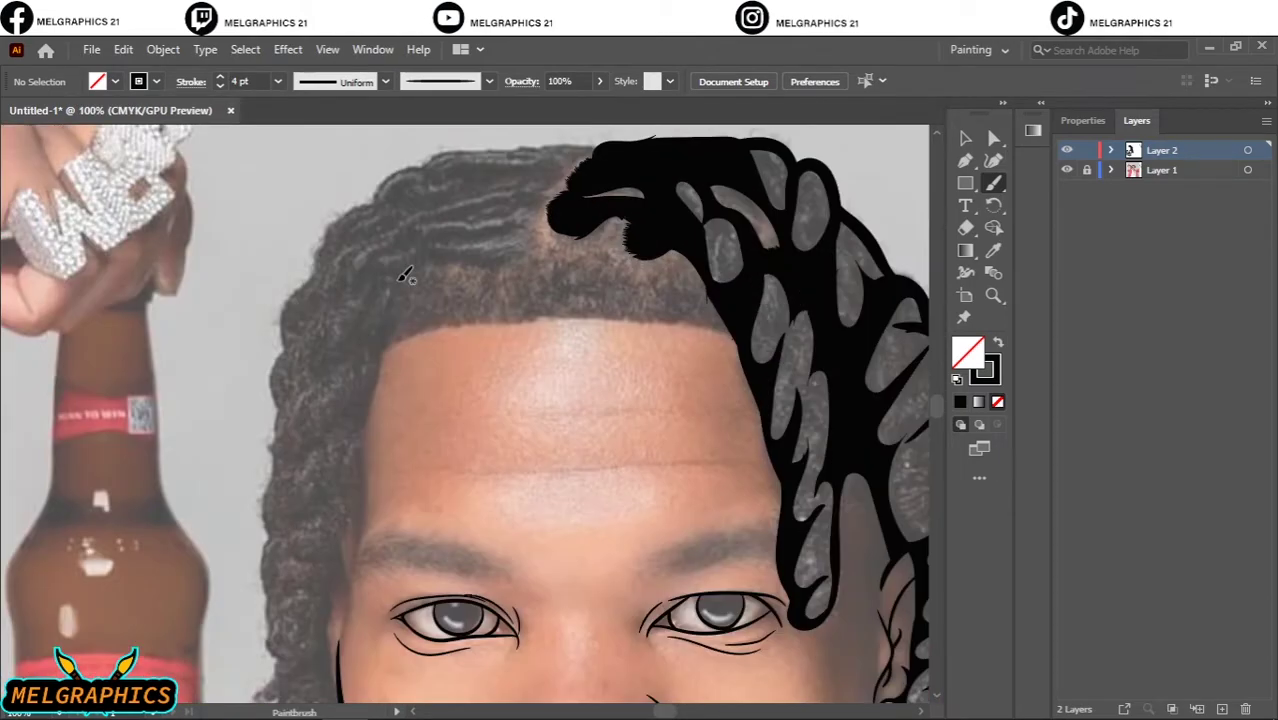
pyautogui.scroll(3, 370, 420)
pyautogui.scroll(2, 350, 560)
# Paint a crescent curl beside the cheek with a strand rising up the hair
pyautogui.moveTo(400, 512); pyautogui.dragTo(350, 572)
pyautogui.moveTo(478, 432); pyautogui.dragTo(465, 430)
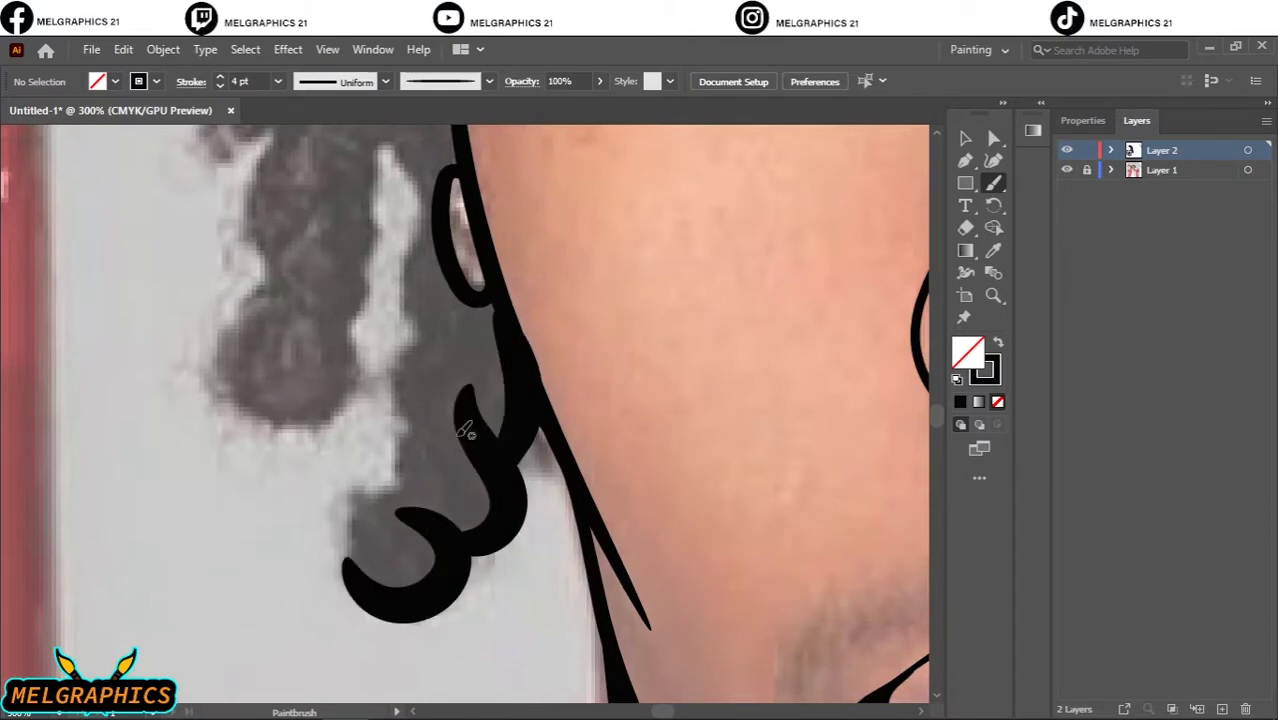
pyautogui.moveTo(395, 490)
pyautogui.mouseDown()
pyautogui.moveTo(448, 531)
pyautogui.moveTo(430, 410)
pyautogui.mouseUp()
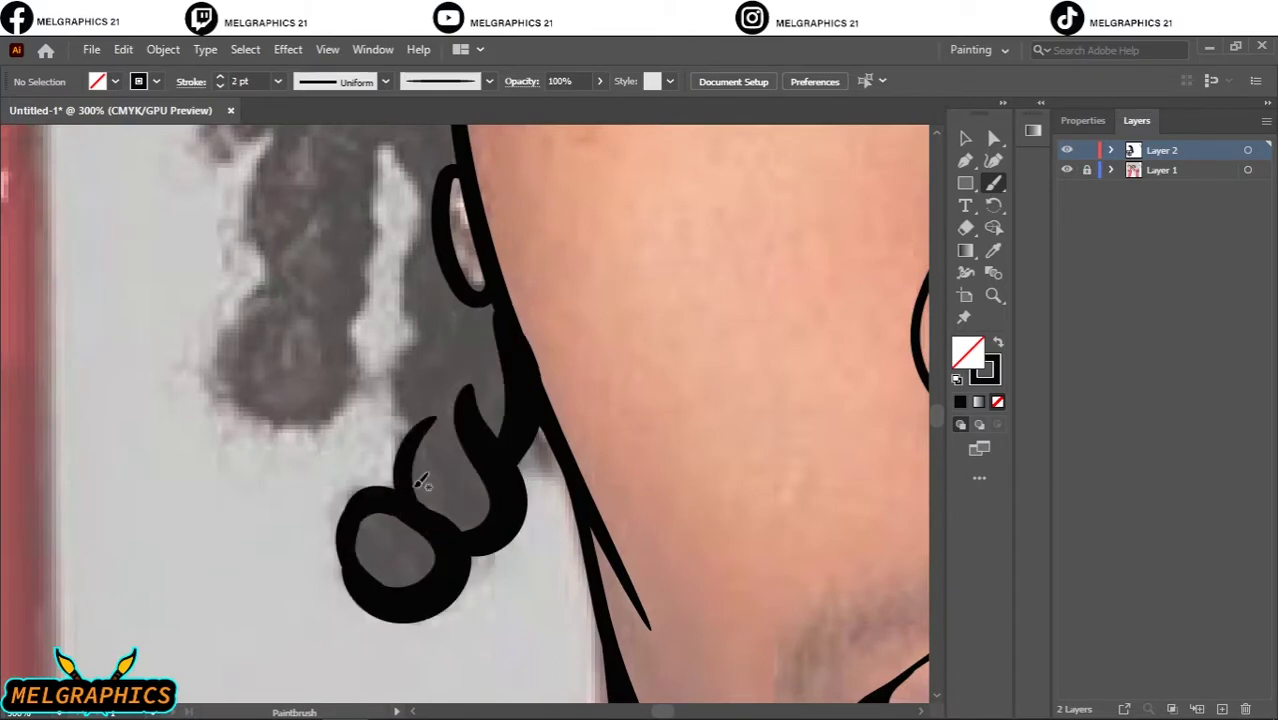
pyautogui.moveTo(405, 485); pyautogui.dragTo(447, 310)
pyautogui.moveTo(413, 367); pyautogui.dragTo(440, 186)
pyautogui.scroll(-1, 828, 250)
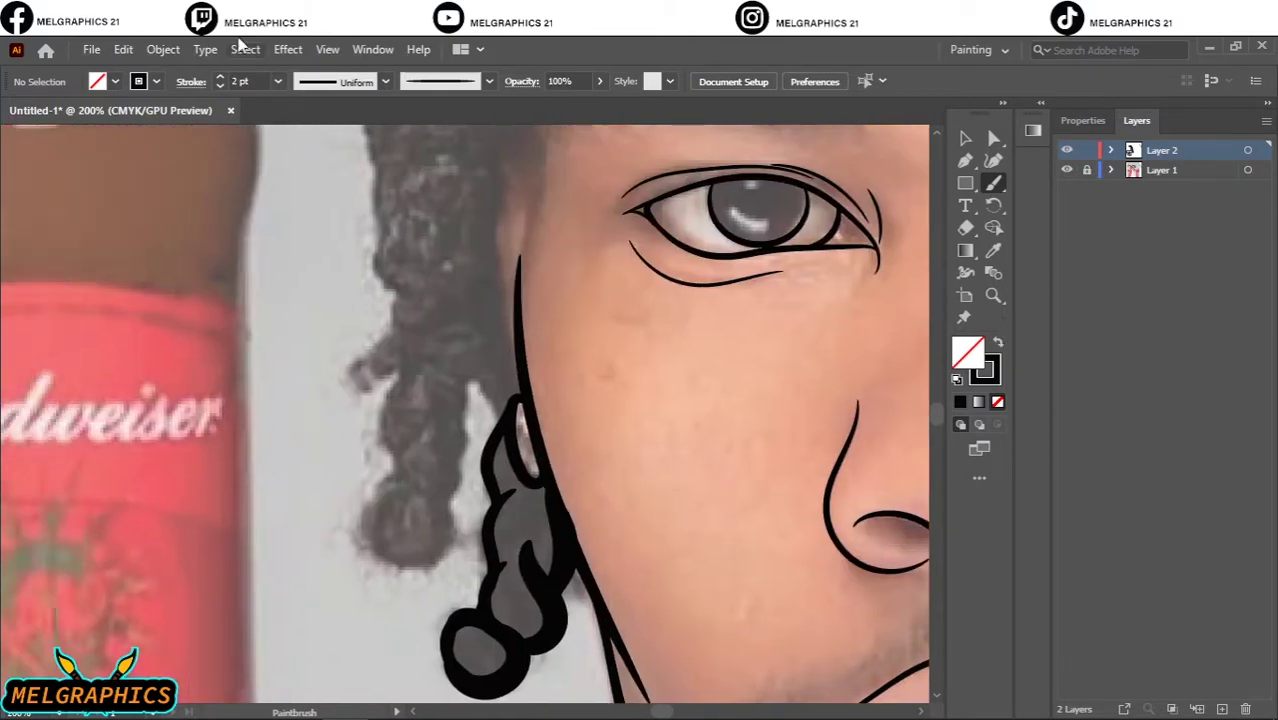
# Add a second curl loop with strands climbing toward the brow
pyautogui.moveTo(418, 428); pyautogui.dragTo(495, 322)
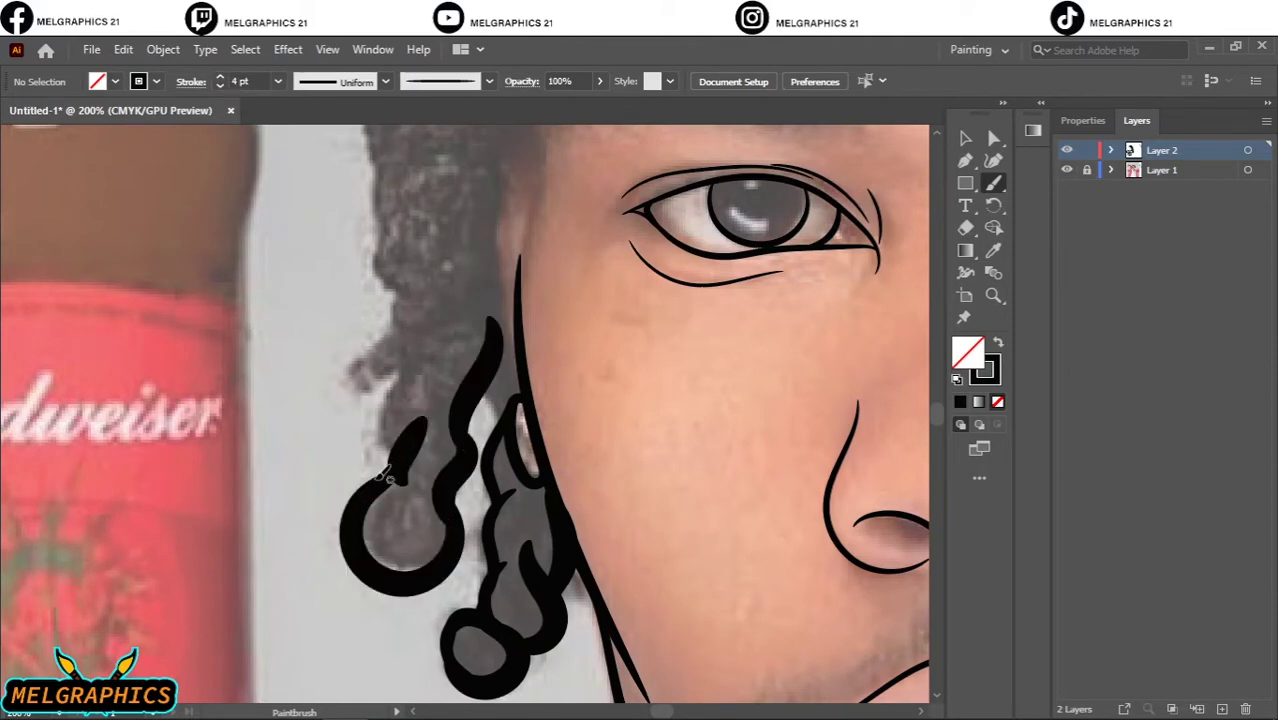
pyautogui.moveTo(385, 470); pyautogui.dragTo(412, 348)
pyautogui.scroll(-1, 485, 285)
pyautogui.scroll(1, 485, 285)
pyautogui.moveTo(432, 625)
pyautogui.mouseDown()
pyautogui.moveTo(490, 410)
pyautogui.moveTo(506, 420)
pyautogui.mouseUp()
pyautogui.scroll(2, 506, 420)
# Paint more strands up the left locks reaching the hairline
pyautogui.moveTo(392, 568); pyautogui.dragTo(458, 442)
pyautogui.moveTo(402, 470); pyautogui.dragTo(462, 342)
pyautogui.moveTo(412, 390); pyautogui.dragTo(540, 172)
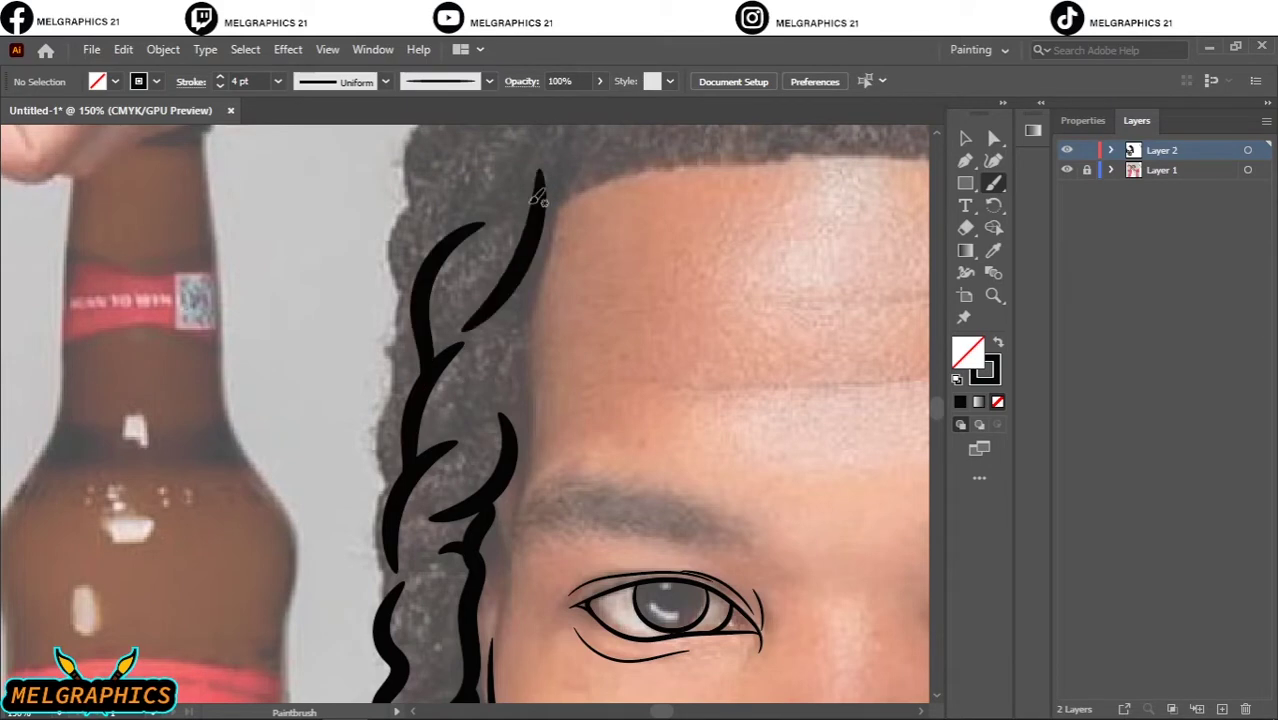
pyautogui.moveTo(536, 280); pyautogui.dragTo(508, 445)
pyautogui.moveTo(396, 570)
pyautogui.mouseDown()
pyautogui.moveTo(385, 455)
pyautogui.moveTo(405, 190)
pyautogui.mouseUp()
pyautogui.scroll(5, 405, 190)
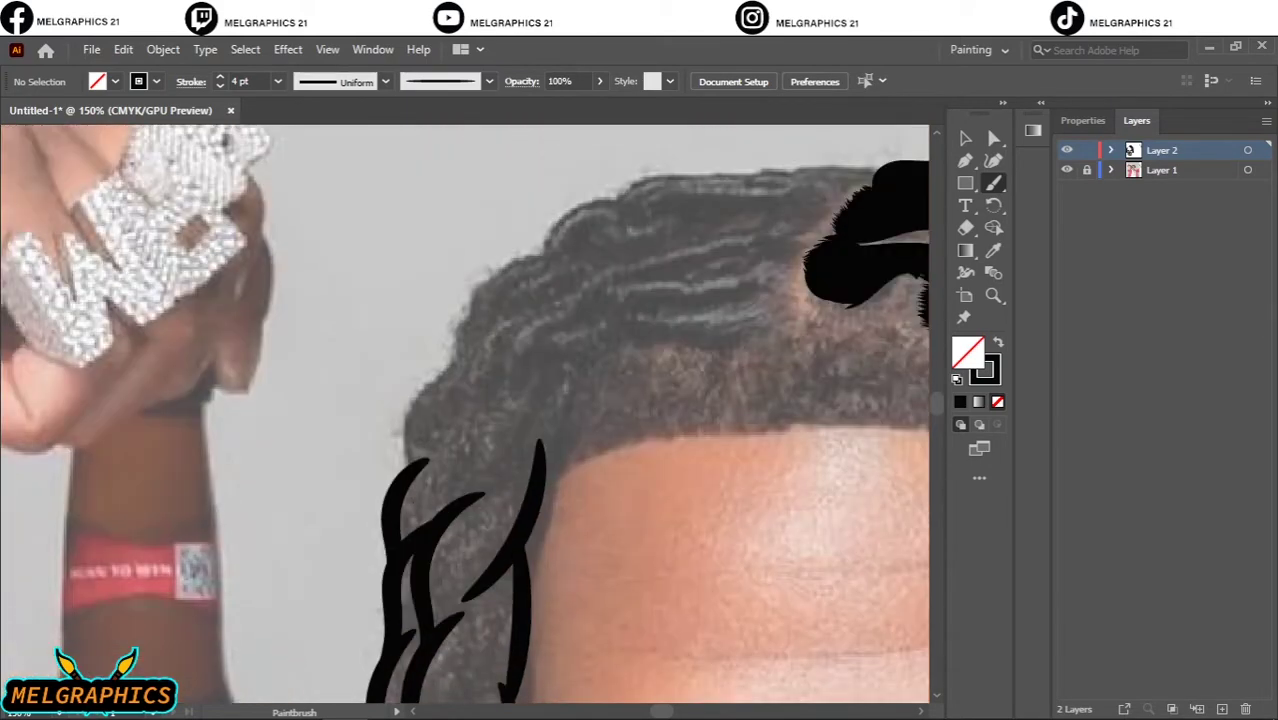
# Add curved hairline strands and a long sweep right along the hairline
pyautogui.moveTo(508, 368)
pyautogui.mouseDown()
pyautogui.moveTo(412, 487)
pyautogui.moveTo(545, 246)
pyautogui.mouseUp()
pyautogui.moveTo(545, 470); pyautogui.dragTo(585, 335)
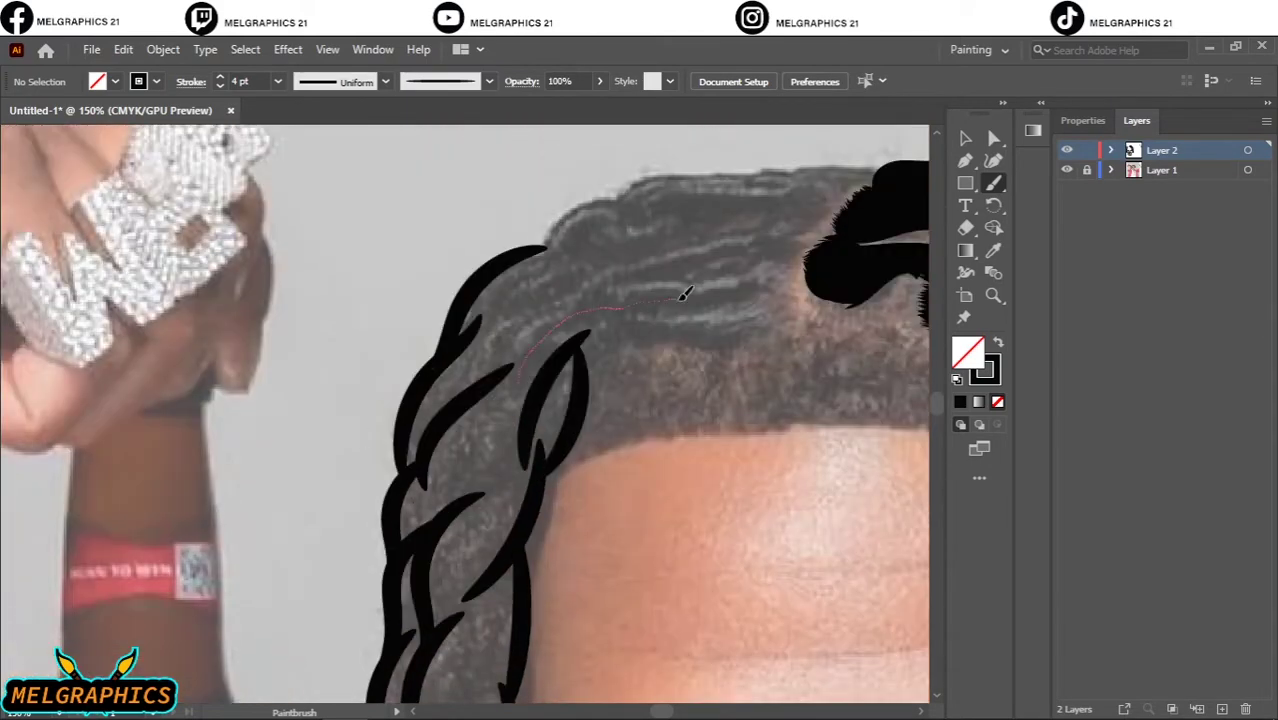
pyautogui.moveTo(515, 382); pyautogui.dragTo(760, 264)
pyautogui.press('n')
pyautogui.hotkey('shift', 'x')
# Pencil-trace and close a black hair strand from the hairline across the hair
pyautogui.scroll(3, 513, 528)
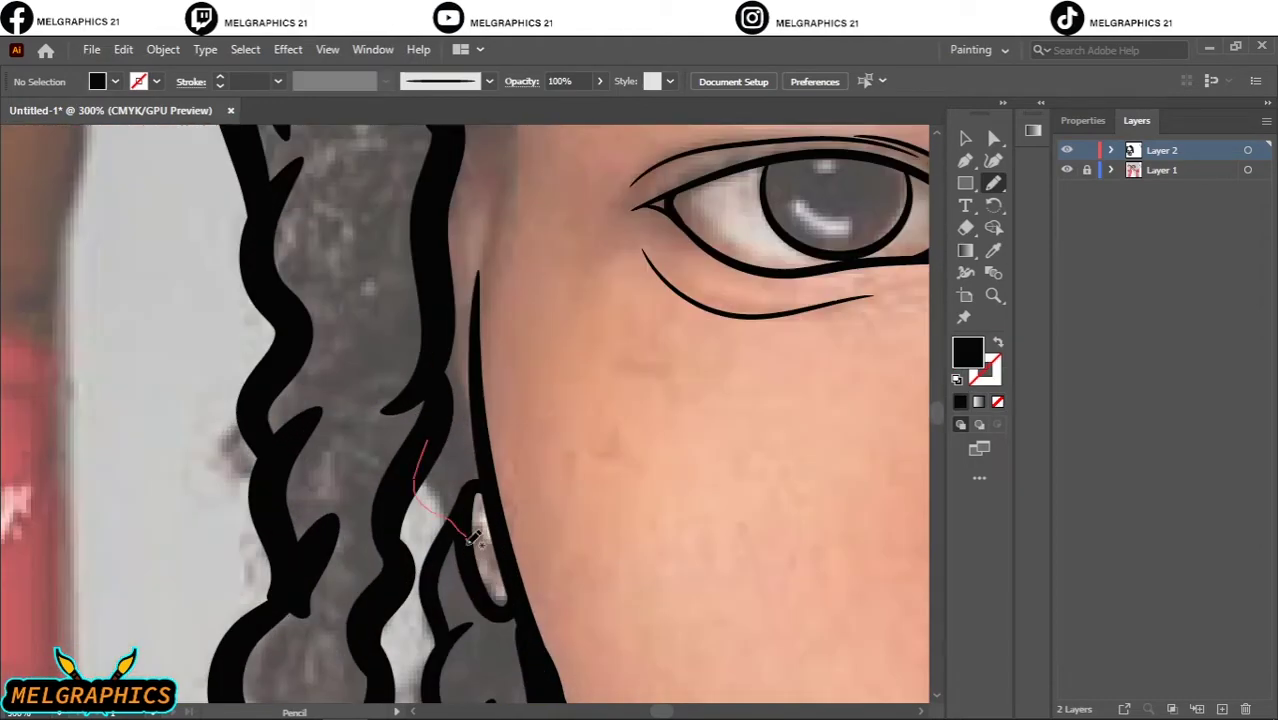
pyautogui.moveTo(465, 545)
pyautogui.mouseDown()
pyautogui.moveTo(413, 458)
pyautogui.moveTo(462, 540)
pyautogui.mouseUp()
pyautogui.scroll(-3, 470, 455)
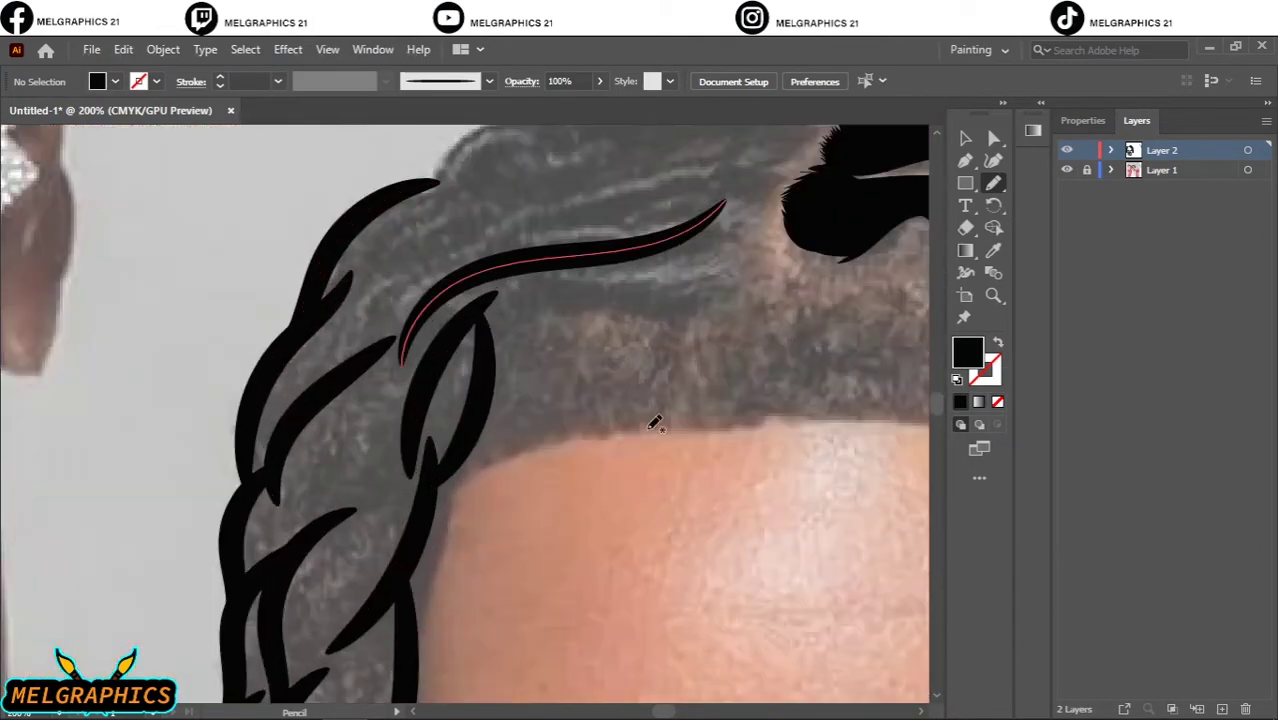
pyautogui.hscroll(2, 654, 422)
pyautogui.moveTo(320, 592); pyautogui.dragTo(332, 604)
pyautogui.scroll(3, 362, 500)
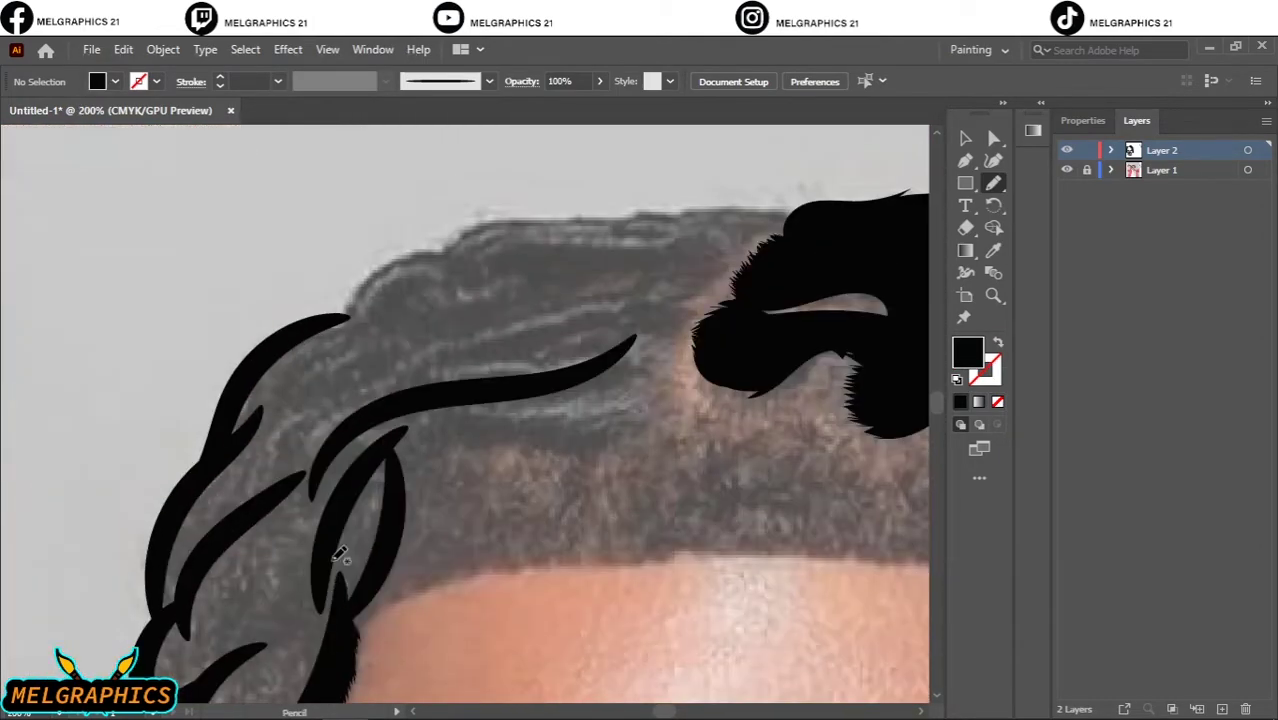
pyautogui.hscroll(1, 362, 500)
pyautogui.moveTo(362, 500); pyautogui.dragTo(583, 414)
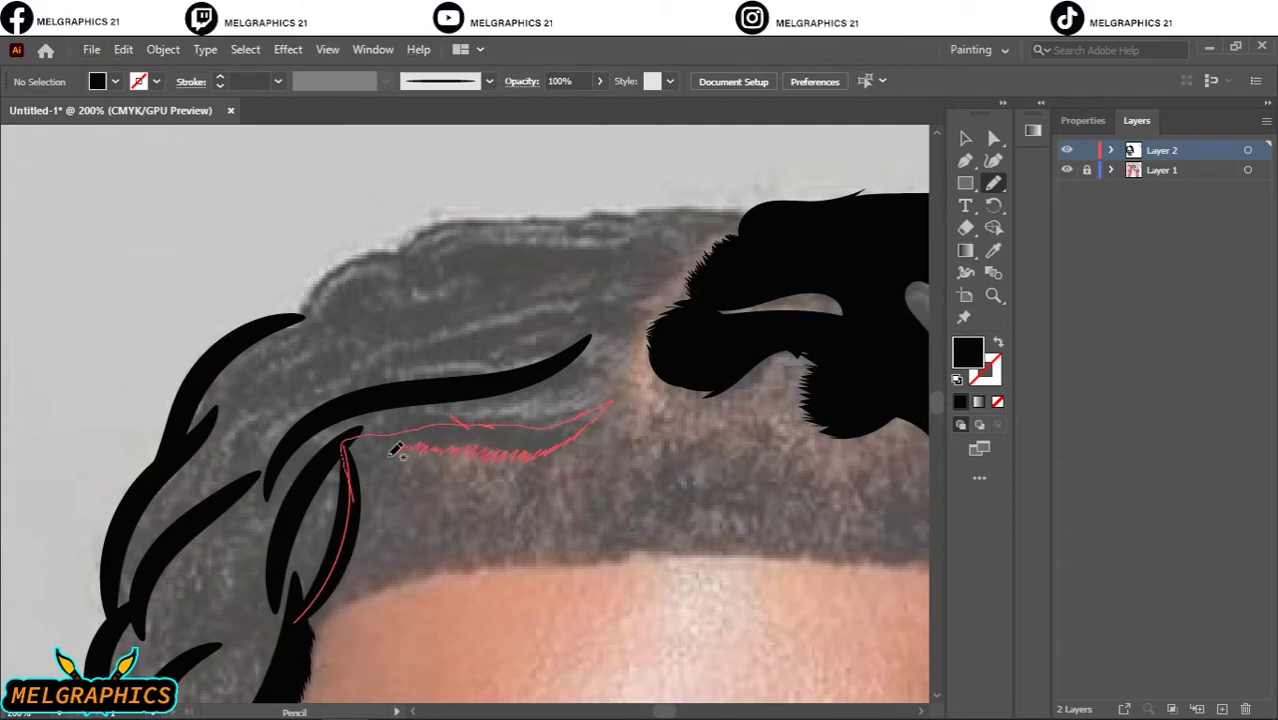
pyautogui.moveTo(396, 451); pyautogui.dragTo(350, 442)
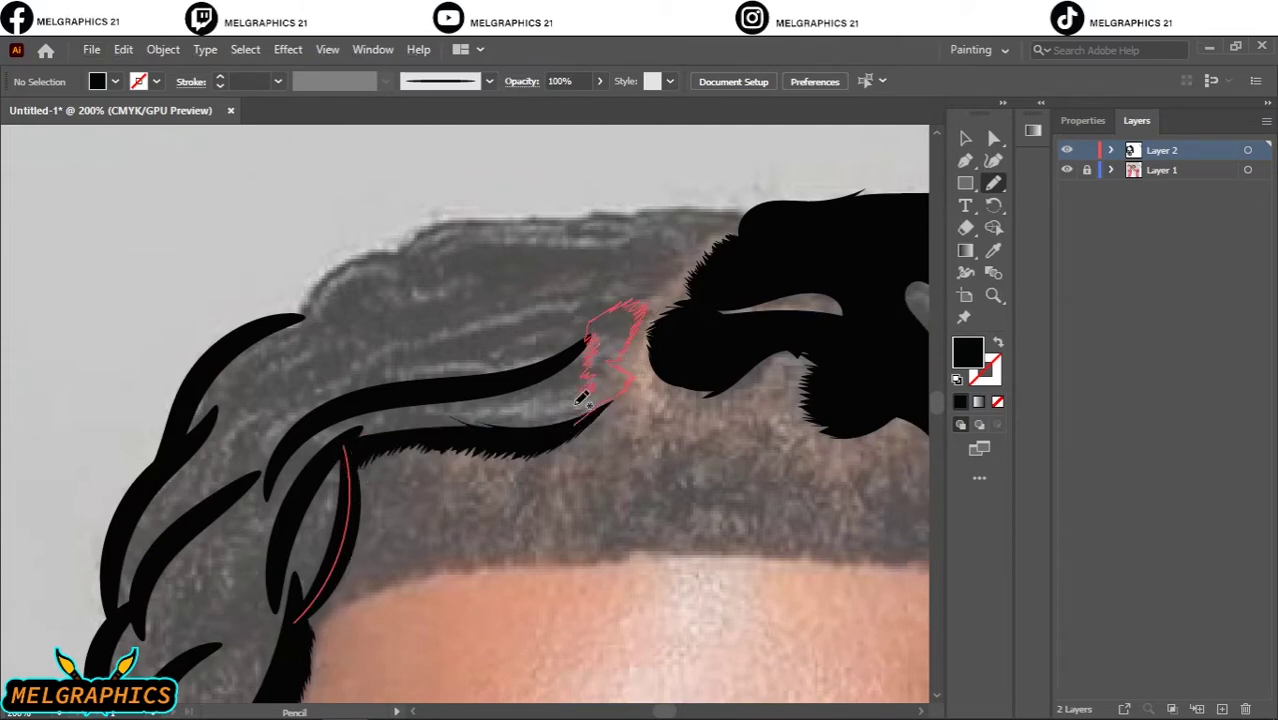
# Add filled upper-left strands, close the top outline, and brush a black band across the top
pyautogui.moveTo(581, 398)
pyautogui.mouseDown()
pyautogui.moveTo(545, 434)
pyautogui.moveTo(575, 350)
pyautogui.moveTo(521, 341)
pyautogui.moveTo(490, 371)
pyautogui.moveTo(636, 306)
pyautogui.mouseUp()
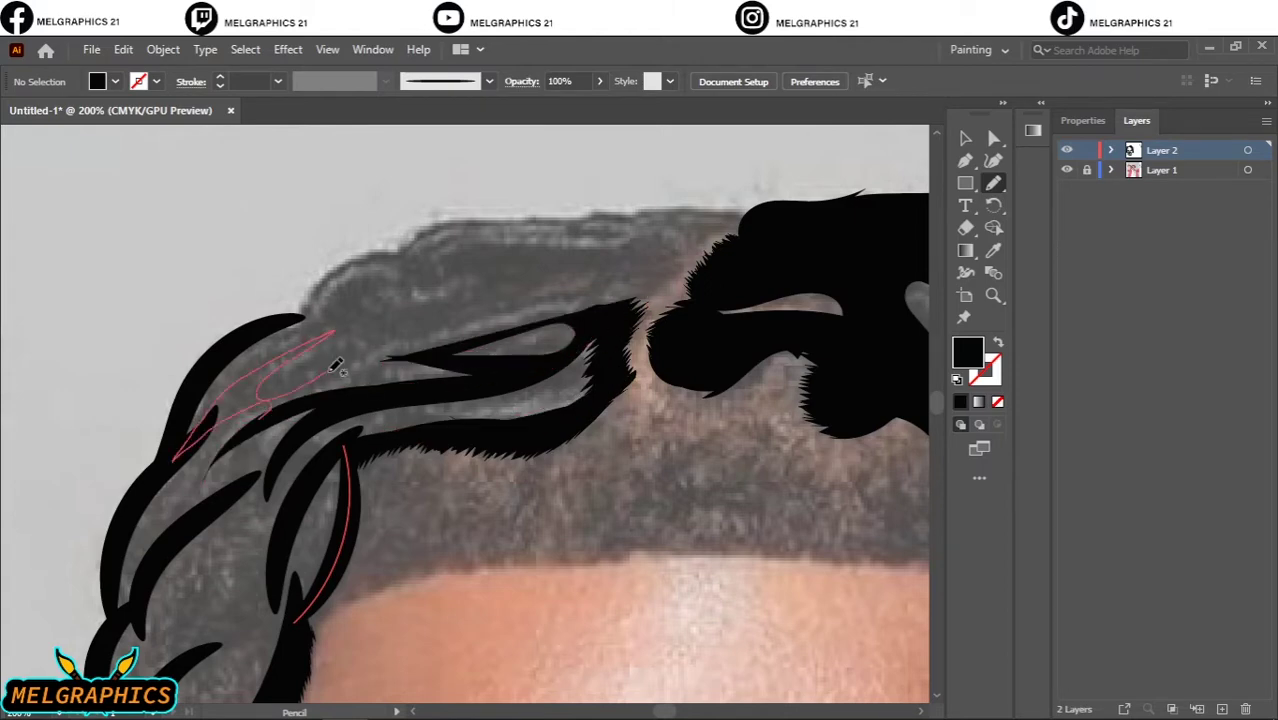
pyautogui.moveTo(330, 389)
pyautogui.mouseDown()
pyautogui.moveTo(312, 395)
pyautogui.moveTo(462, 257)
pyautogui.moveTo(670, 271)
pyautogui.moveTo(377, 357)
pyautogui.mouseUp()
pyautogui.moveTo(578, 225); pyautogui.dragTo(365, 337)
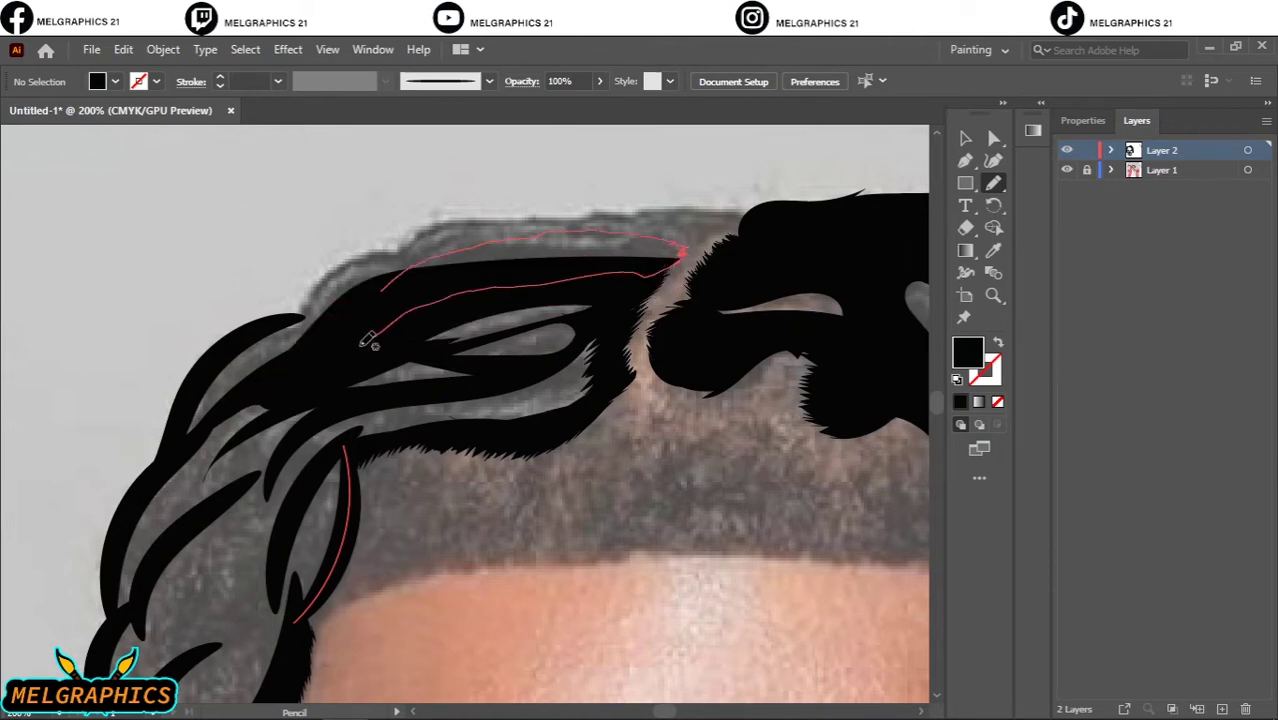
pyautogui.hotkey('shift', 'x')
pyautogui.press('b')
pyautogui.moveTo(288, 333)
pyautogui.mouseDown()
pyautogui.moveTo(513, 200)
pyautogui.moveTo(776, 205)
pyautogui.moveTo(467, 327)
pyautogui.mouseUp()
# With black fill and no stroke, draw jagged black hair shapes along the forehead hairline
pyautogui.hotkey('ctrl', '0')
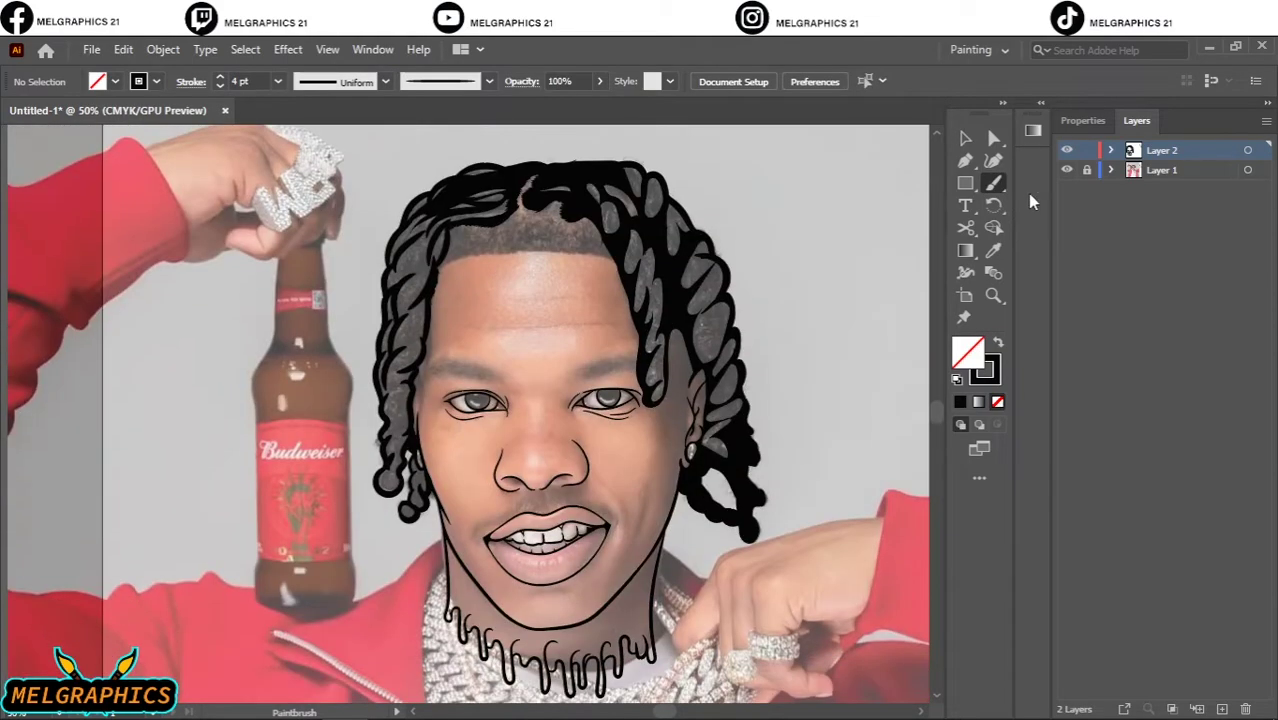
pyautogui.press('n')
pyautogui.hotkey('ctrl', '+')
pyautogui.hotkey('ctrl', '+')
pyautogui.click(998, 343)
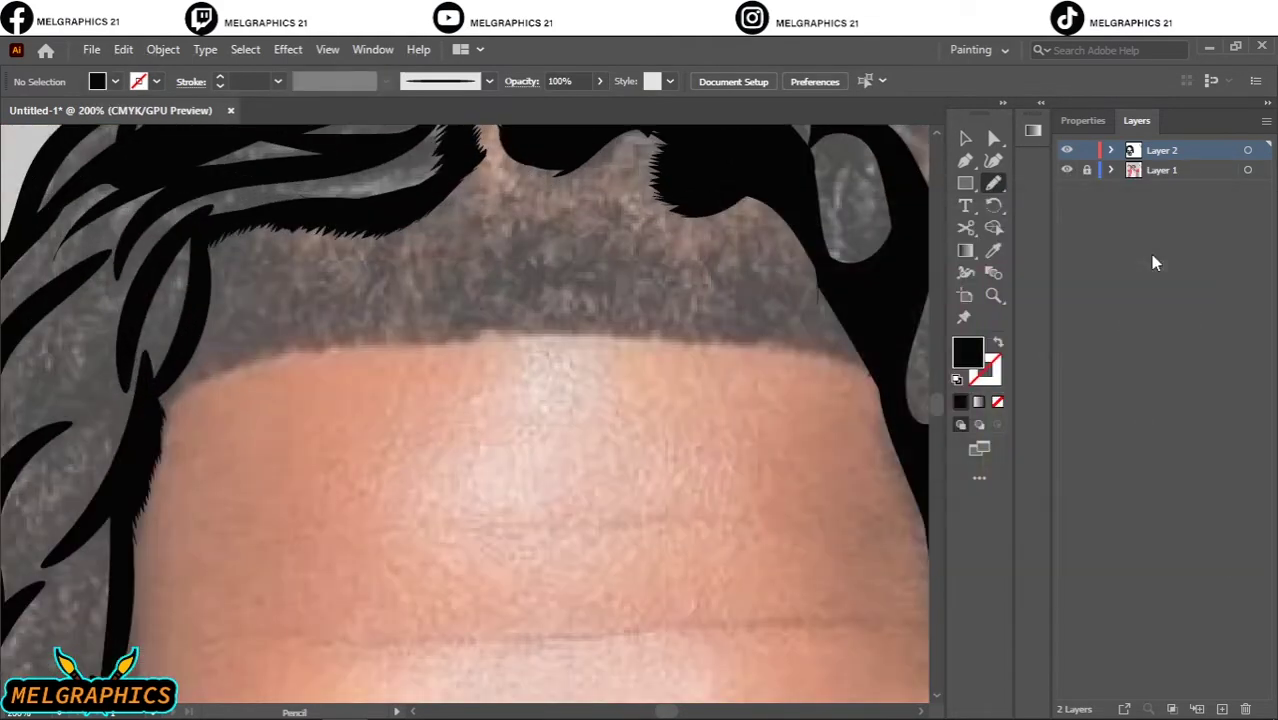
pyautogui.moveTo(224, 254); pyautogui.dragTo(175, 376)
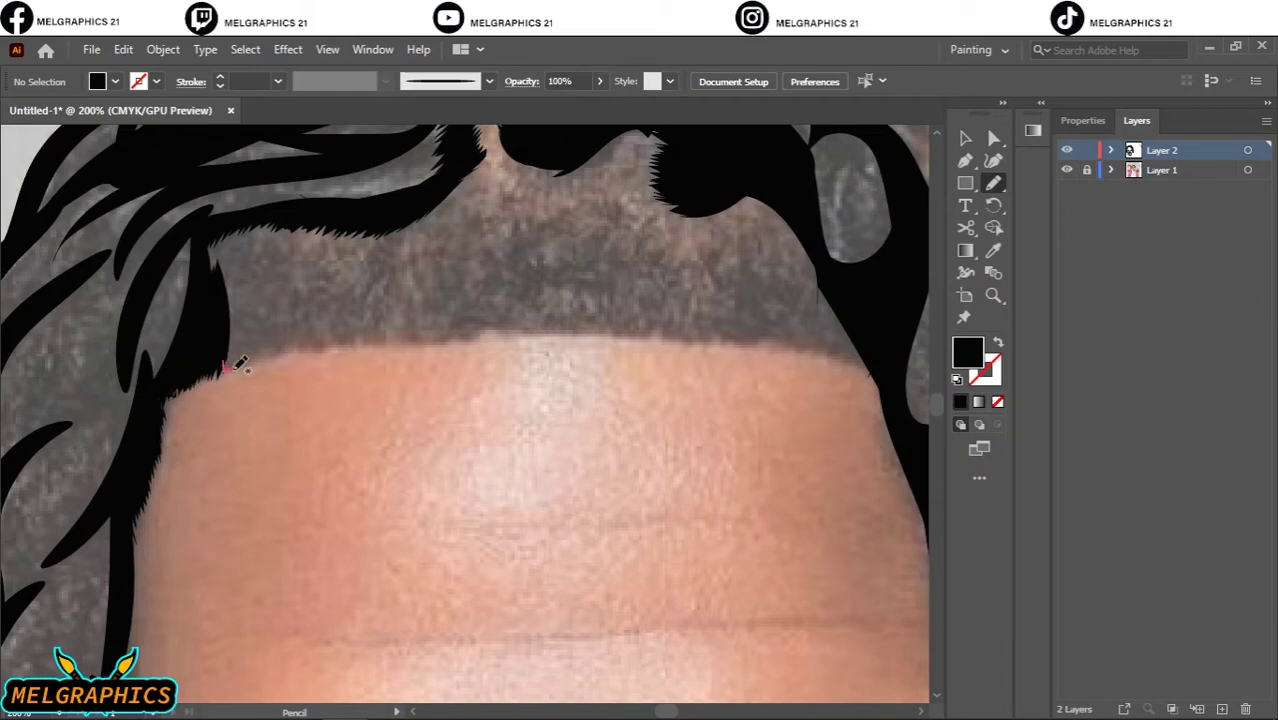
pyautogui.moveTo(219, 320); pyautogui.dragTo(224, 368)
pyautogui.moveTo(290, 318)
pyautogui.mouseDown()
pyautogui.moveTo(300, 350)
pyautogui.moveTo(516, 297)
pyautogui.moveTo(509, 316)
pyautogui.moveTo(620, 330)
pyautogui.moveTo(695, 308)
pyautogui.moveTo(745, 330)
pyautogui.moveTo(776, 320)
pyautogui.moveTo(836, 337)
pyautogui.moveTo(826, 347)
pyautogui.moveTo(728, 242)
pyautogui.moveTo(645, 237)
pyautogui.mouseUp()
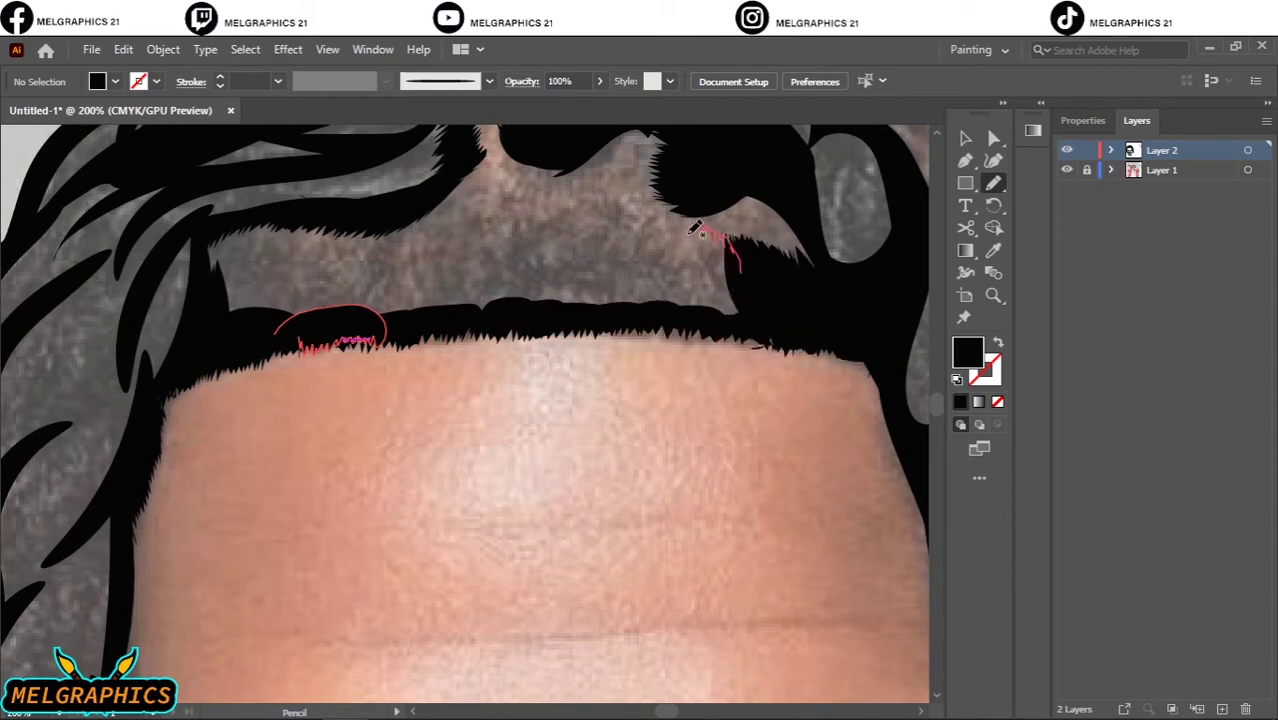
# Fill the remaining grey gap above the hairline with black shapes
pyautogui.moveTo(588, 280); pyautogui.dragTo(600, 300)
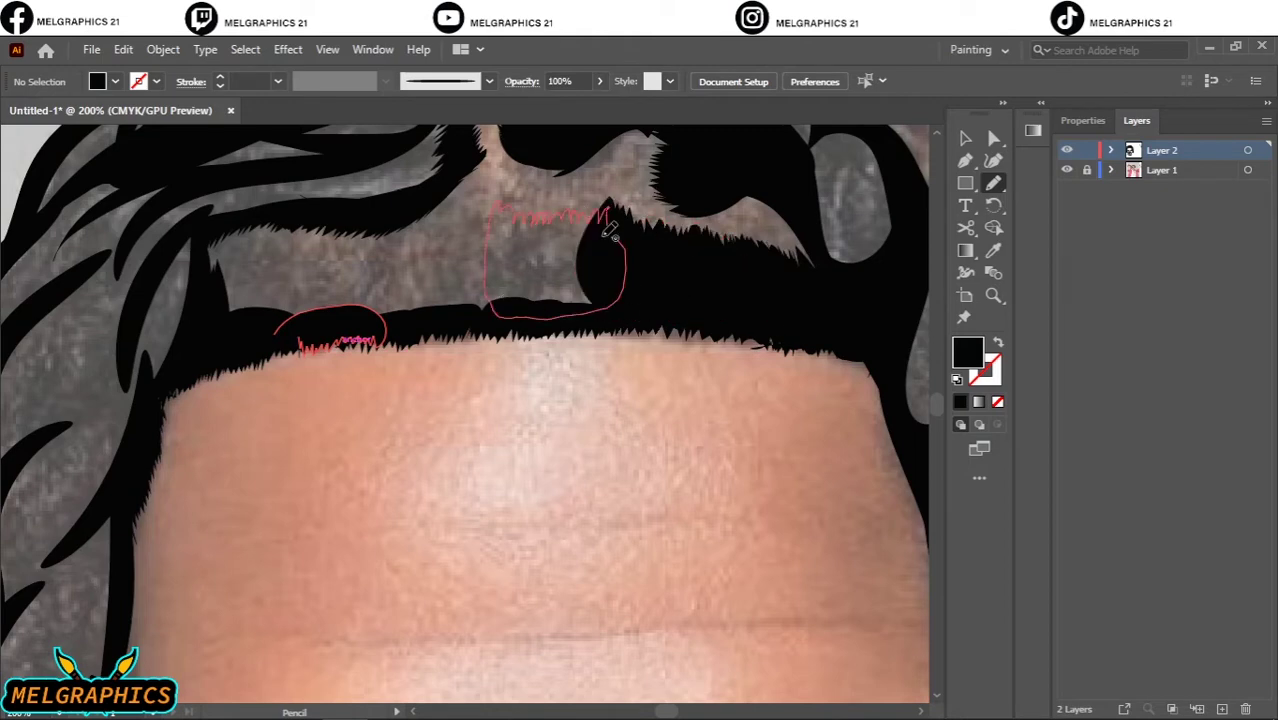
pyautogui.moveTo(600, 205); pyautogui.dragTo(488, 300)
pyautogui.moveTo(480, 215); pyautogui.dragTo(420, 300)
pyautogui.moveTo(482, 245)
pyautogui.mouseDown()
pyautogui.moveTo(492, 225)
pyautogui.moveTo(480, 305)
pyautogui.mouseUp()
pyautogui.moveTo(420, 225); pyautogui.dragTo(395, 300)
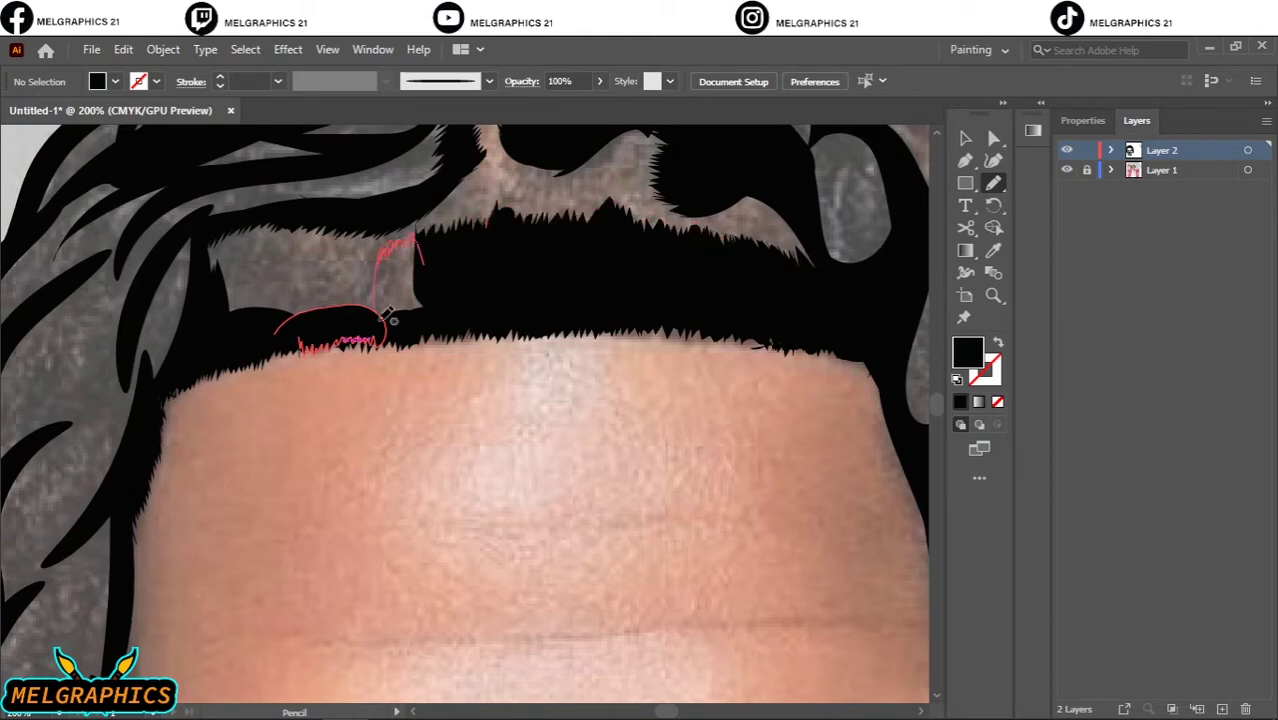
pyautogui.moveTo(370, 240)
pyautogui.mouseDown()
pyautogui.moveTo(350, 300)
pyautogui.moveTo(316, 254)
pyautogui.moveTo(237, 251)
pyautogui.moveTo(300, 265)
pyautogui.mouseUp()
# Zoom into the eye and thicken the upper eyelid into a solid black shape
pyautogui.hotkey('ctrl', '-')
pyautogui.hotkey('ctrl', '-')
pyautogui.hotkey('ctrl', '-')
pyautogui.hotkey('ctrl', '+')
pyautogui.hotkey('ctrl', '+')
pyautogui.hotkey('ctrl', '+')
pyautogui.hotkey('ctrl', '+')
pyautogui.hotkey('ctrl', '+')
pyautogui.hotkey('ctrl', '+')
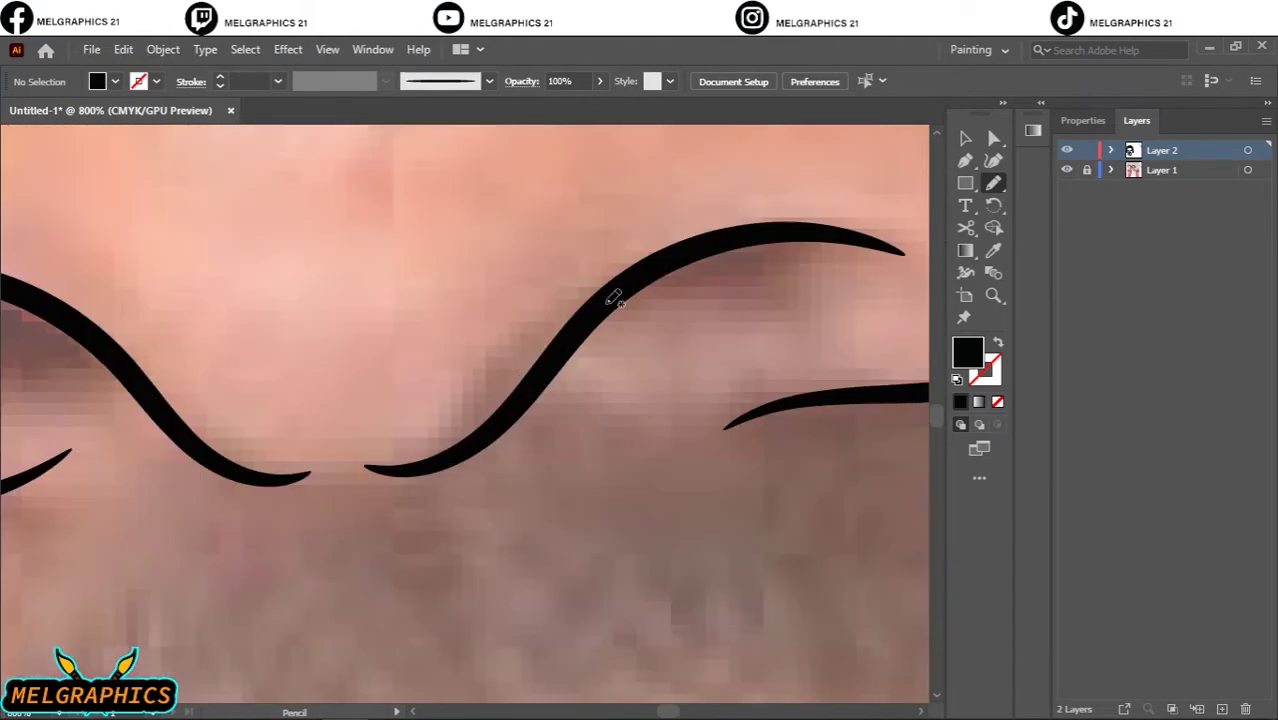
pyautogui.moveTo(600, 350); pyautogui.dragTo(860, 240)
pyautogui.scroll(2, 385, 358)
pyautogui.moveTo(430, 360); pyautogui.dragTo(110, 300)
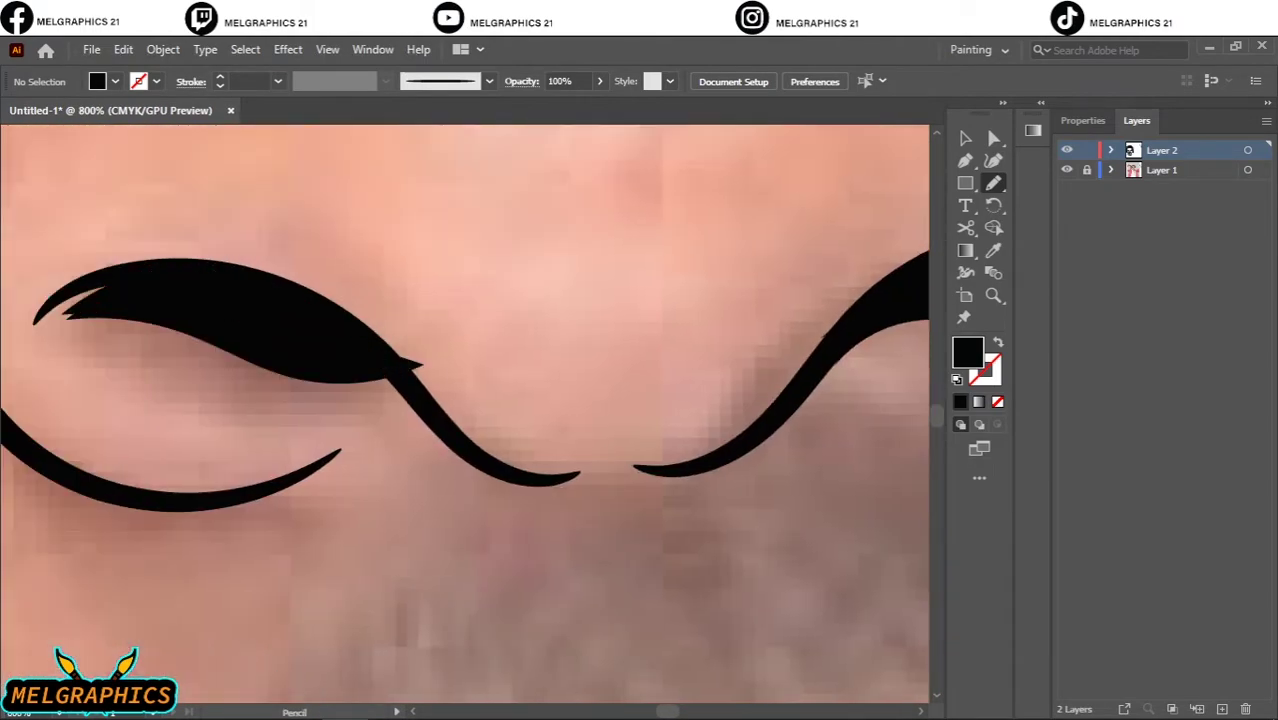
pyautogui.hscroll(-3, 300, 300)
pyautogui.moveTo(300, 272); pyautogui.dragTo(565, 338)
# Draw a solid black filled pupil in the eye
pyautogui.moveTo(296, 284); pyautogui.dragTo(325, 172)
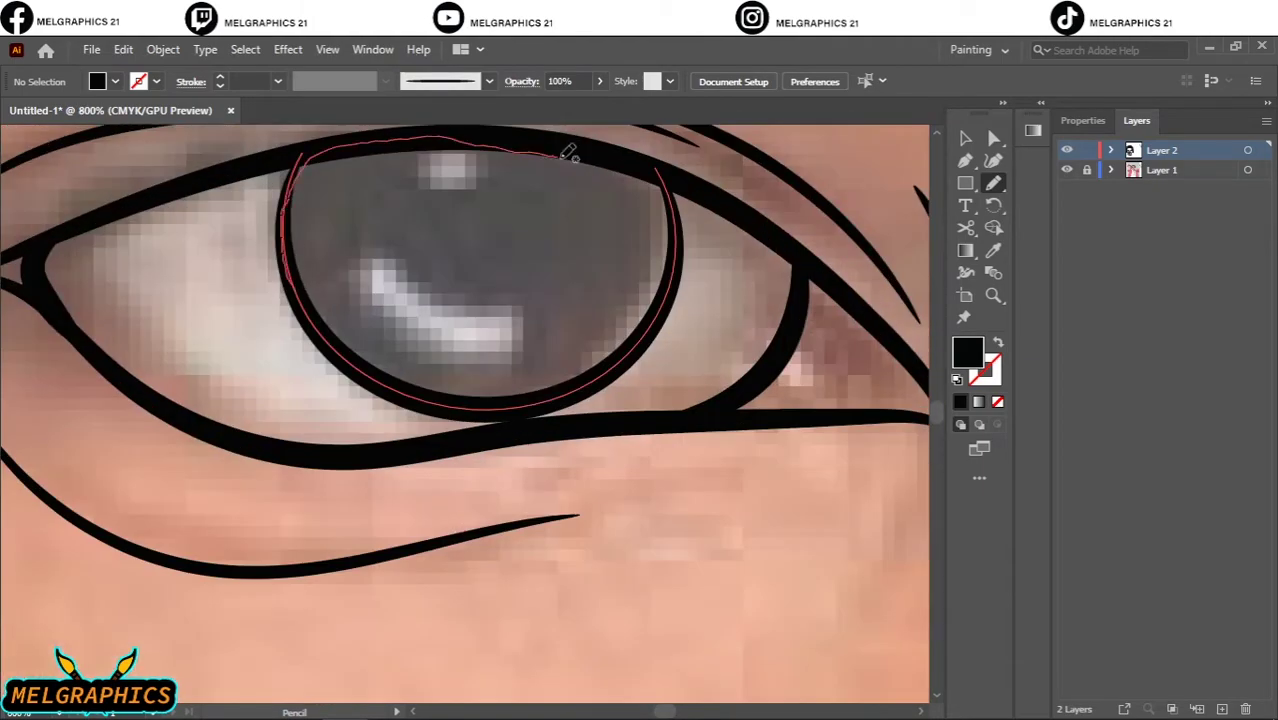
pyautogui.scroll(-5, 325, 172)
pyautogui.scroll(5, 527, 456)
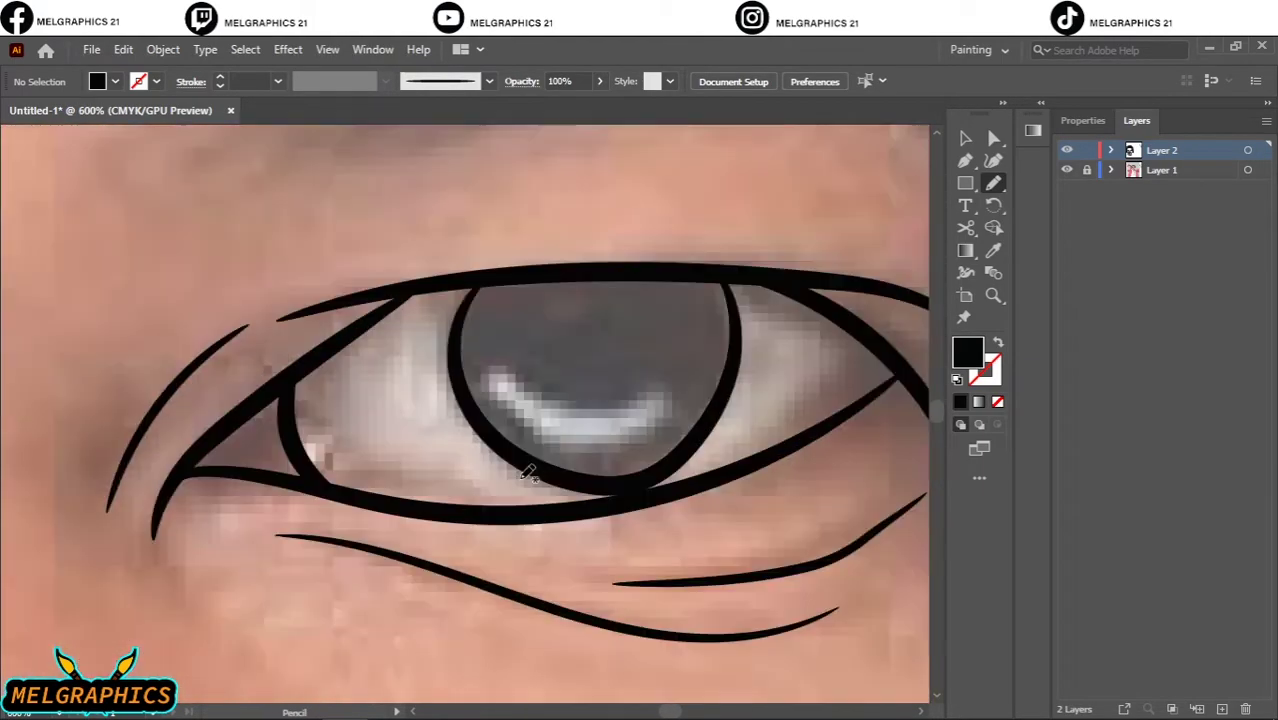
pyautogui.scroll(-5, 498, 328)
pyautogui.scroll(4, 350, 338)
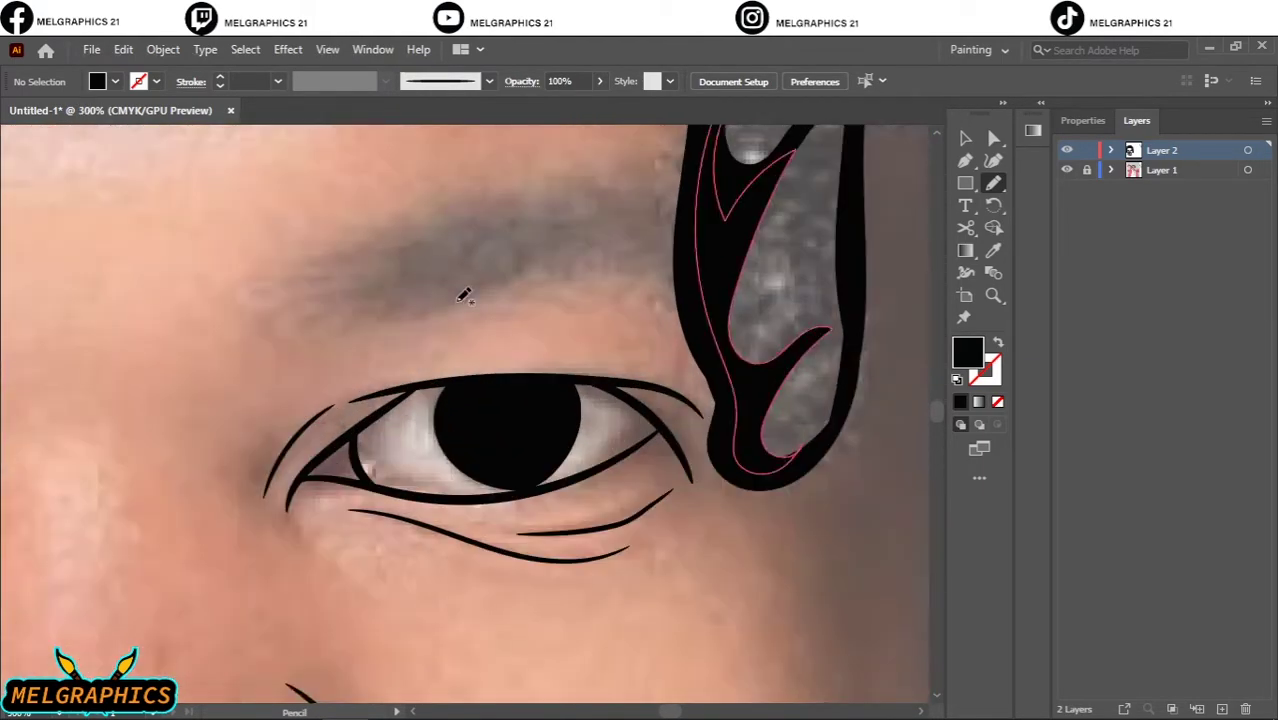
pyautogui.scroll(1, 350, 338)
# Trace a jagged solid black eyebrow over the brow, then hide the reference photo to check
pyautogui.moveTo(659, 280); pyautogui.dragTo(614, 341)
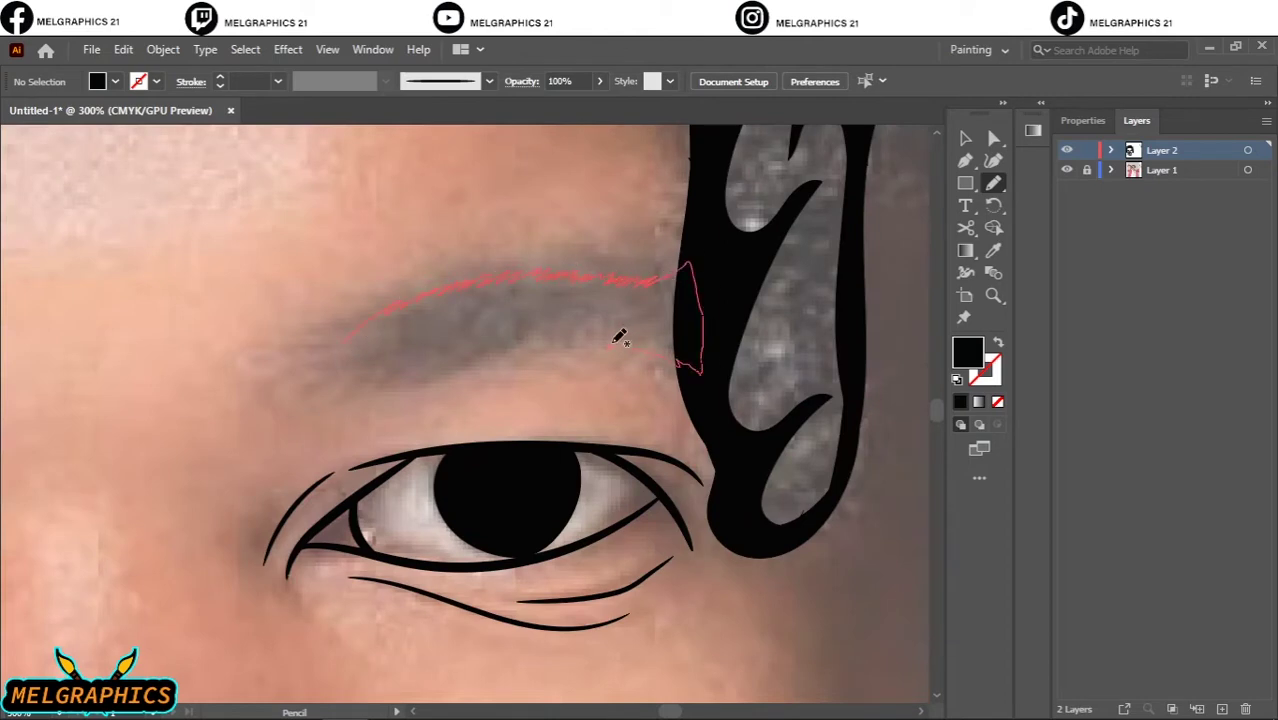
pyautogui.moveTo(325, 357); pyautogui.dragTo(320, 362)
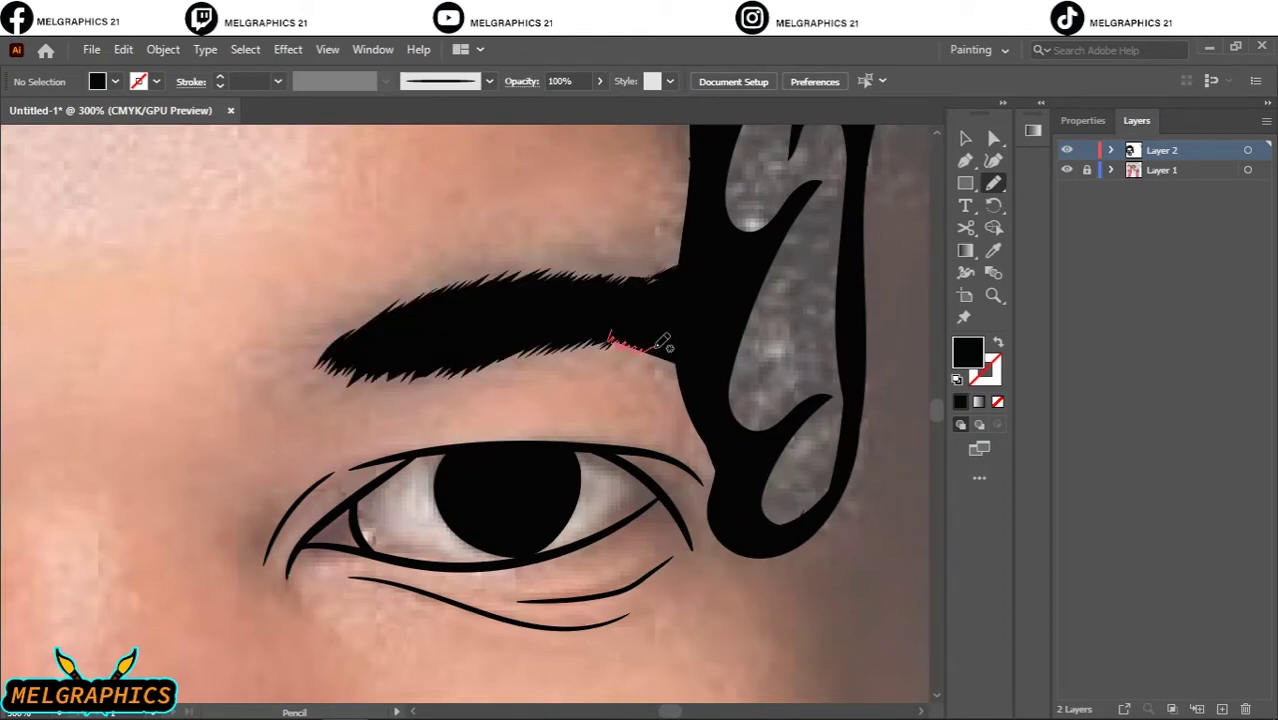
pyautogui.scroll(-5, 614, 343)
pyautogui.scroll(4, 313, 372)
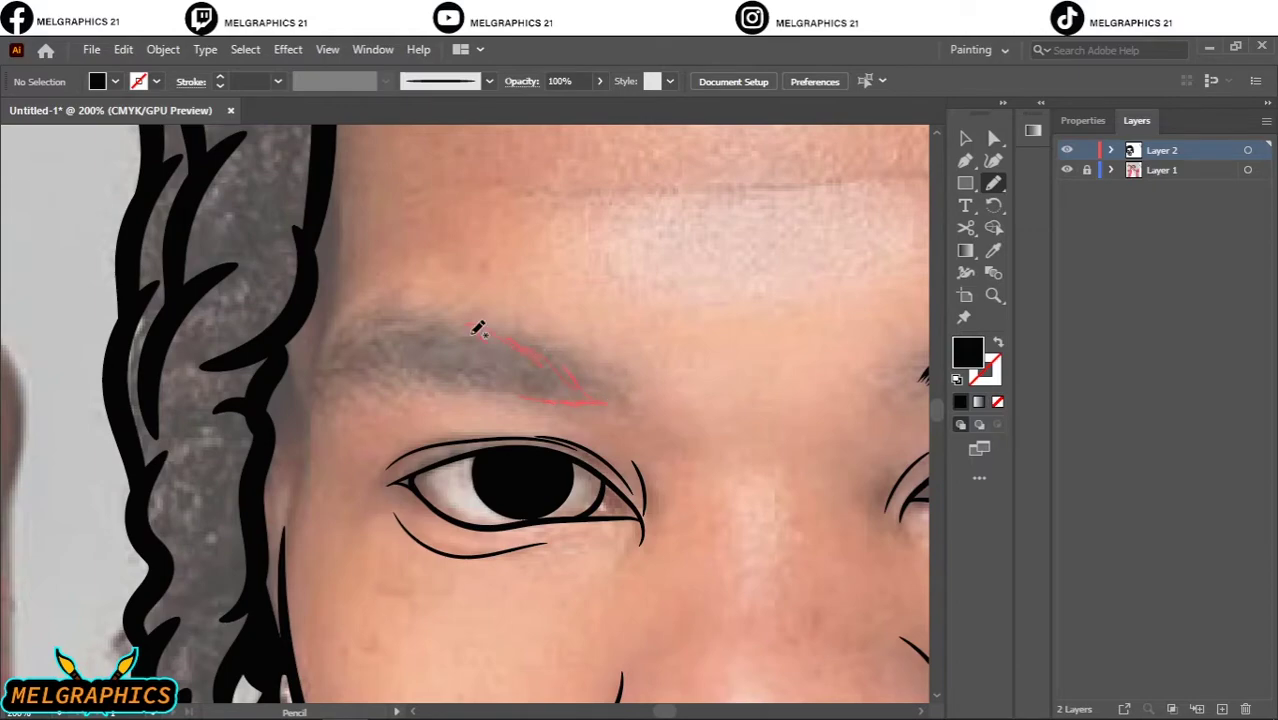
pyautogui.press('b')
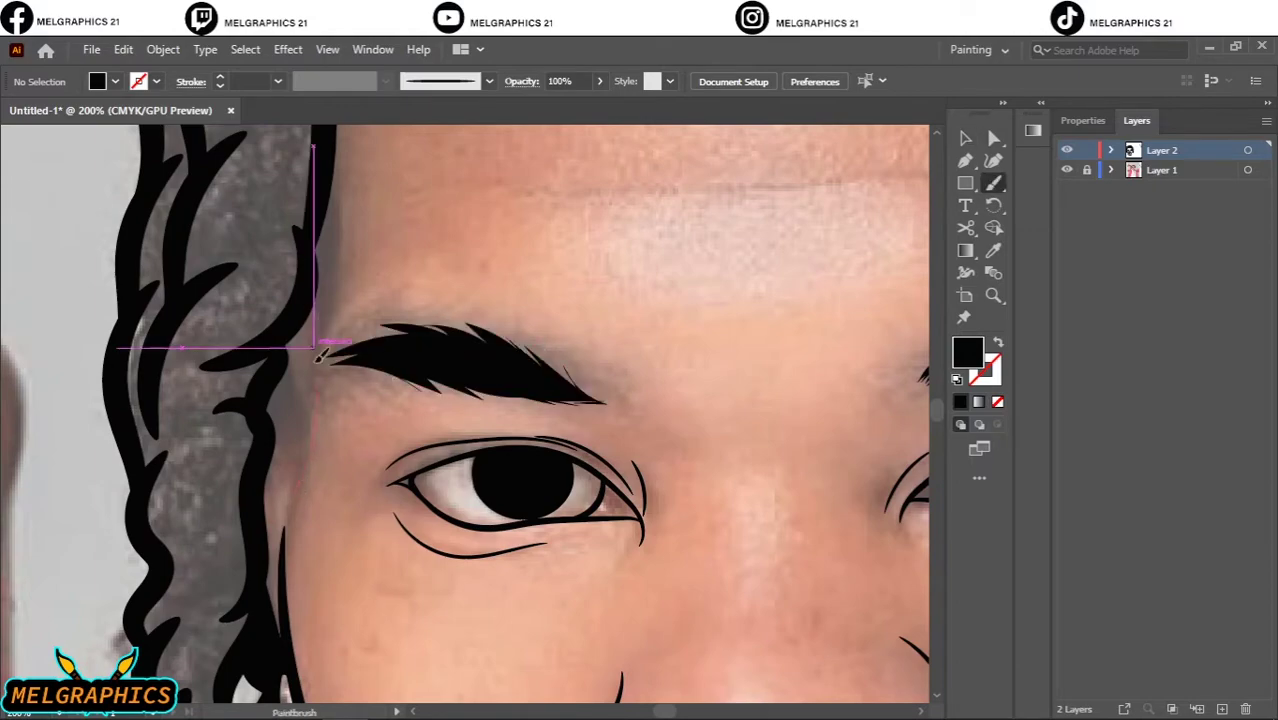
pyautogui.hotkey('shift', 'x')
pyautogui.scroll(-4, 297, 371)
pyautogui.scroll(-1, 297, 371)
pyautogui.click(1066, 170)
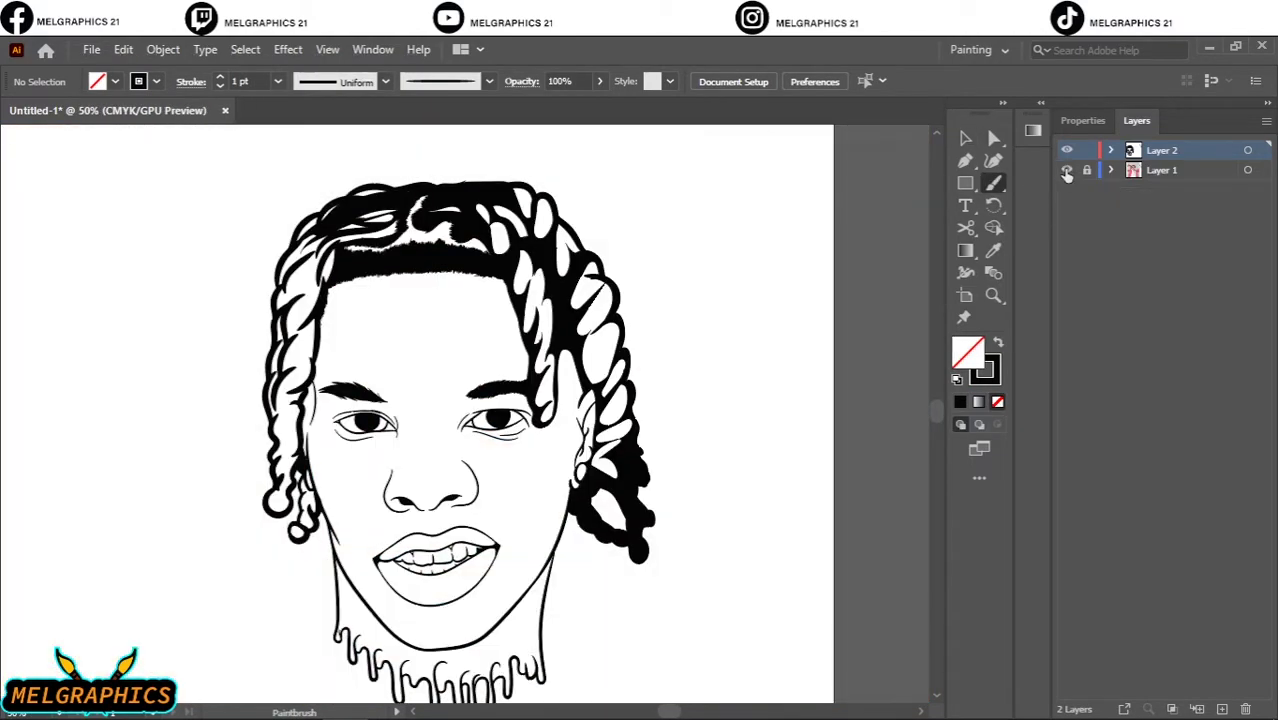
# At 0.25 pt brush weight, paint fine hairs along the eyebrow's top and lower edges
pyautogui.click(1066, 170)
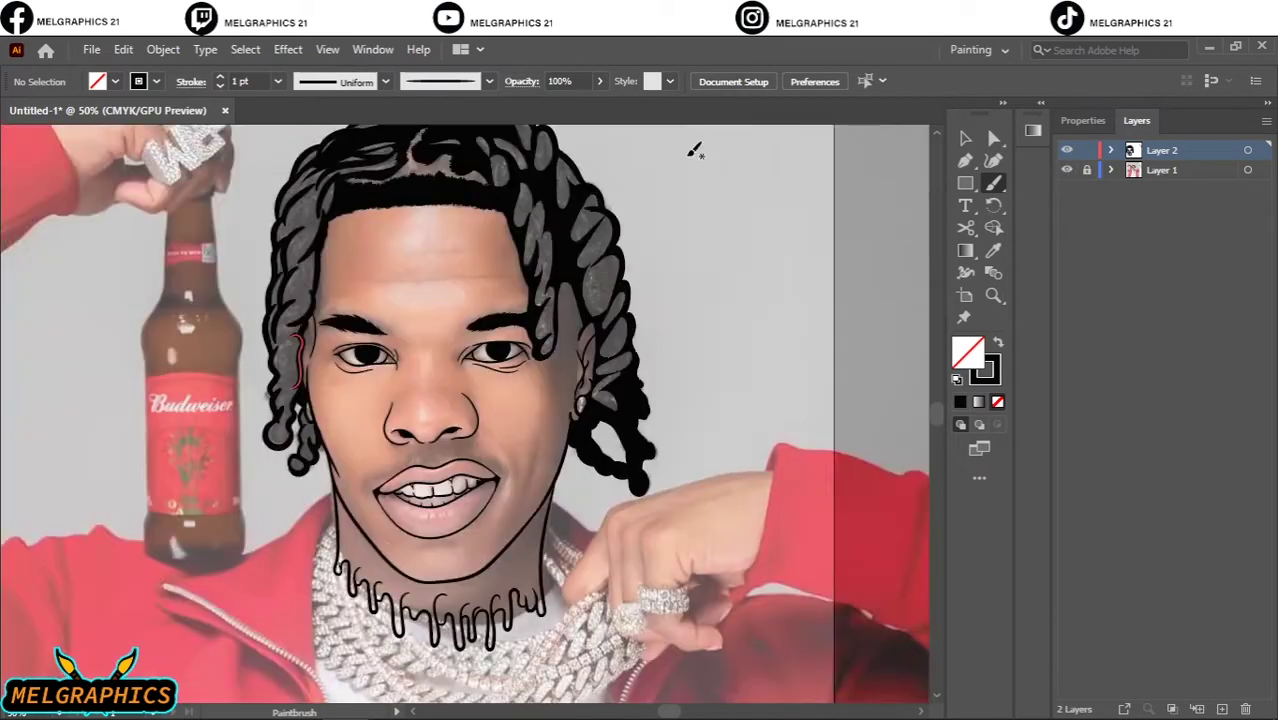
pyautogui.scroll(5, 365, 420)
pyautogui.click(219, 86)
pyautogui.moveTo(320, 272); pyautogui.dragTo(239, 282)
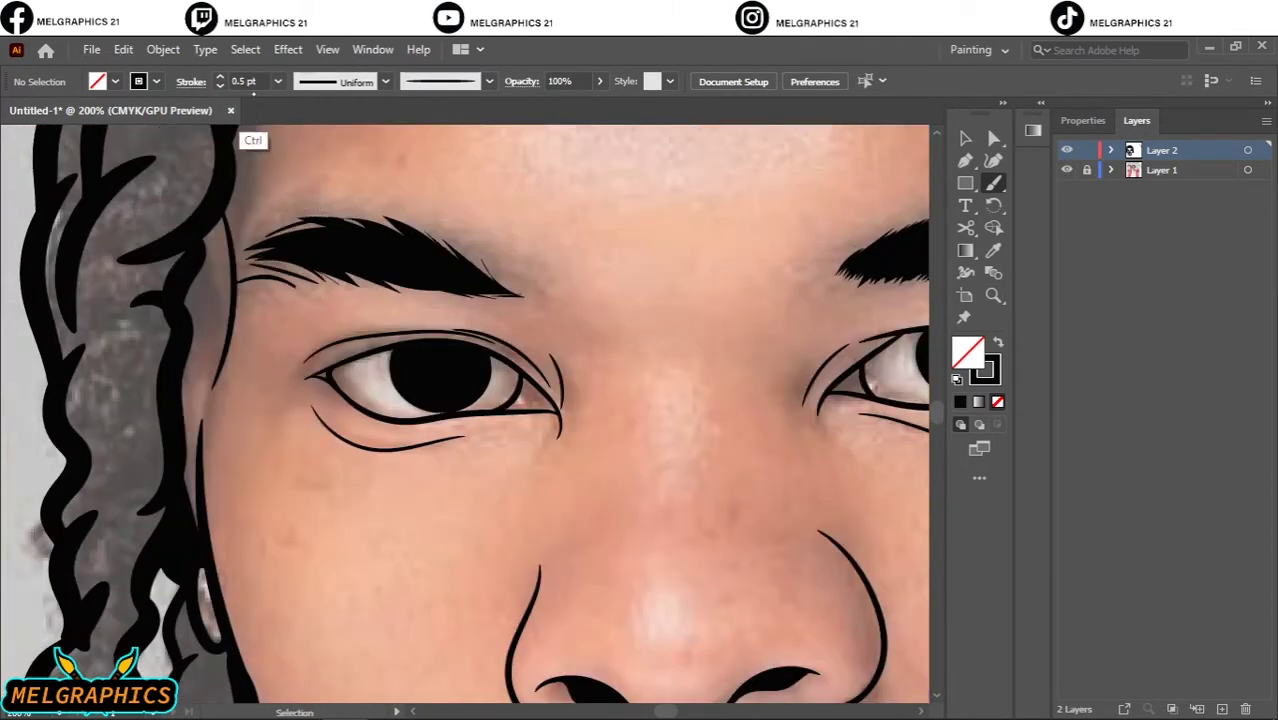
pyautogui.click(219, 86)
pyautogui.moveTo(536, 296); pyautogui.dragTo(455, 238)
pyautogui.moveTo(495, 282); pyautogui.dragTo(380, 210)
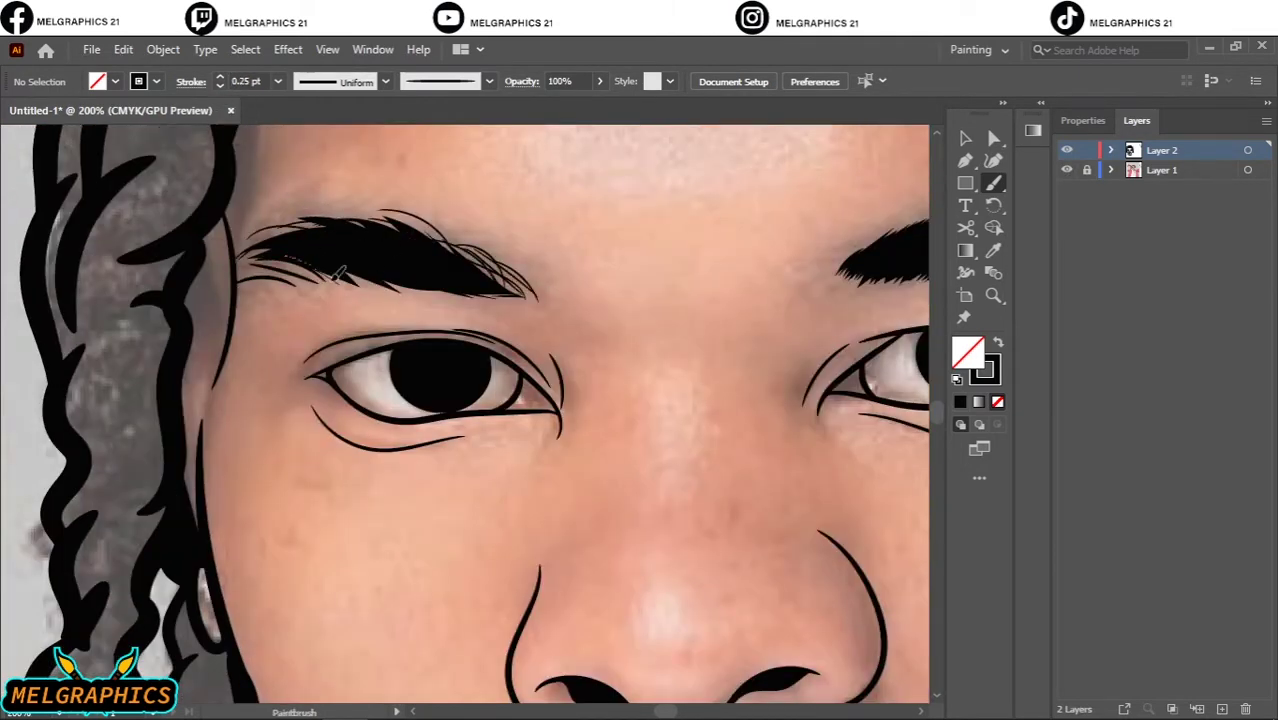
pyautogui.moveTo(480, 302); pyautogui.dragTo(303, 267)
# Add a fine hair to the other eyebrow and stubble above the upper lip
pyautogui.moveTo(855, 145); pyautogui.dragTo(445, 220)
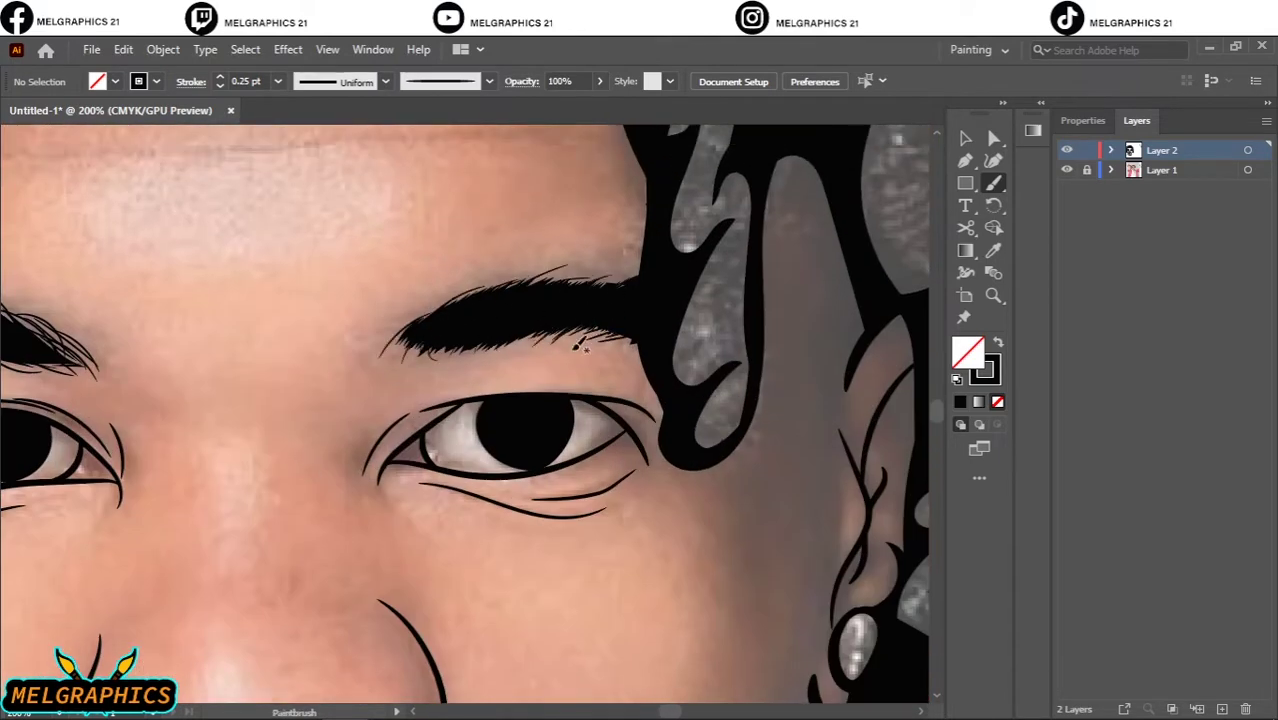
pyautogui.moveTo(566, 330); pyautogui.dragTo(395, 348)
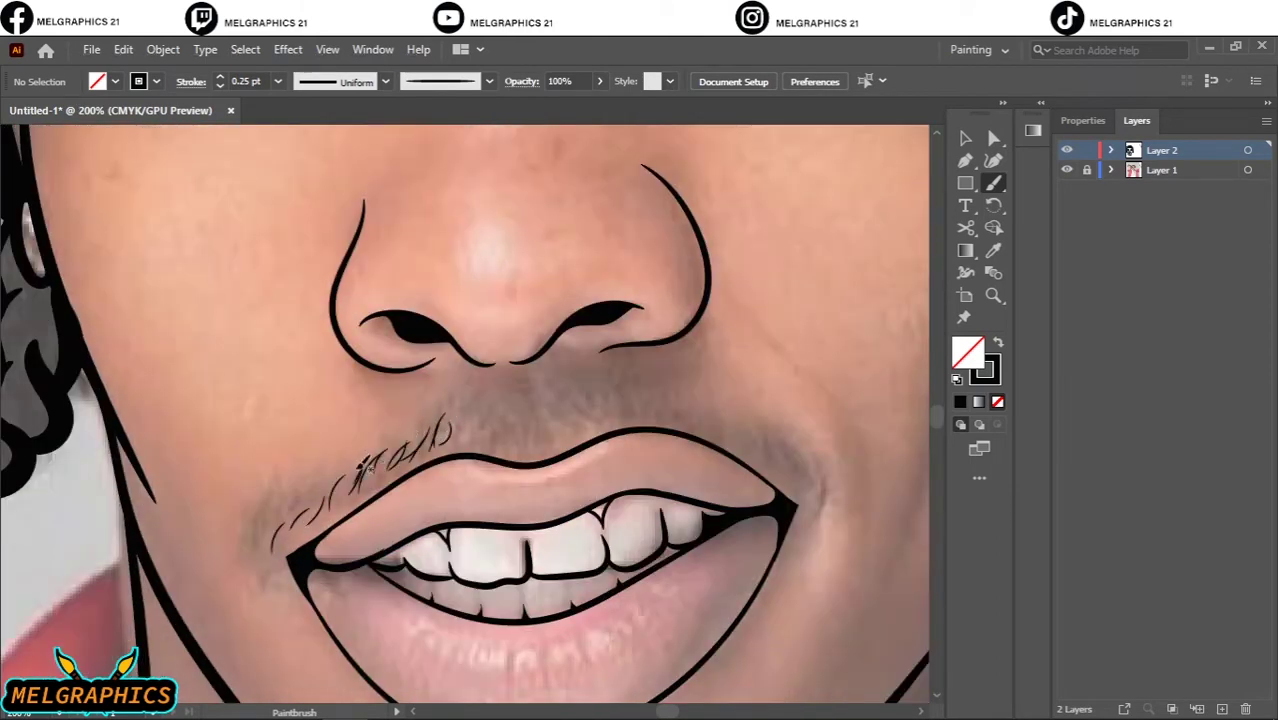
pyautogui.moveTo(765, 450); pyautogui.dragTo(735, 425)
pyautogui.moveTo(725, 425); pyautogui.dragTo(682, 406)
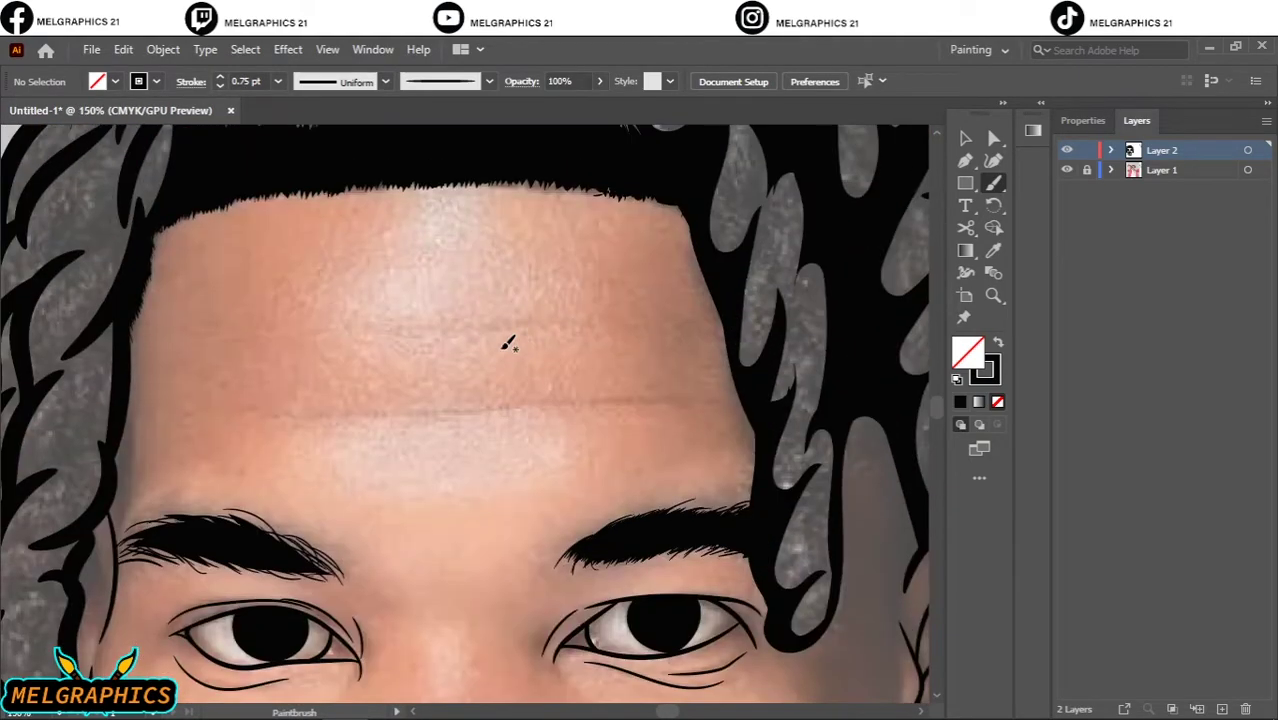
# Paint three wrinkle lines across the forehead
pyautogui.moveTo(548, 397); pyautogui.dragTo(552, 400)
pyautogui.moveTo(376, 336); pyautogui.dragTo(624, 323)
pyautogui.moveTo(606, 366); pyautogui.dragTo(734, 357)
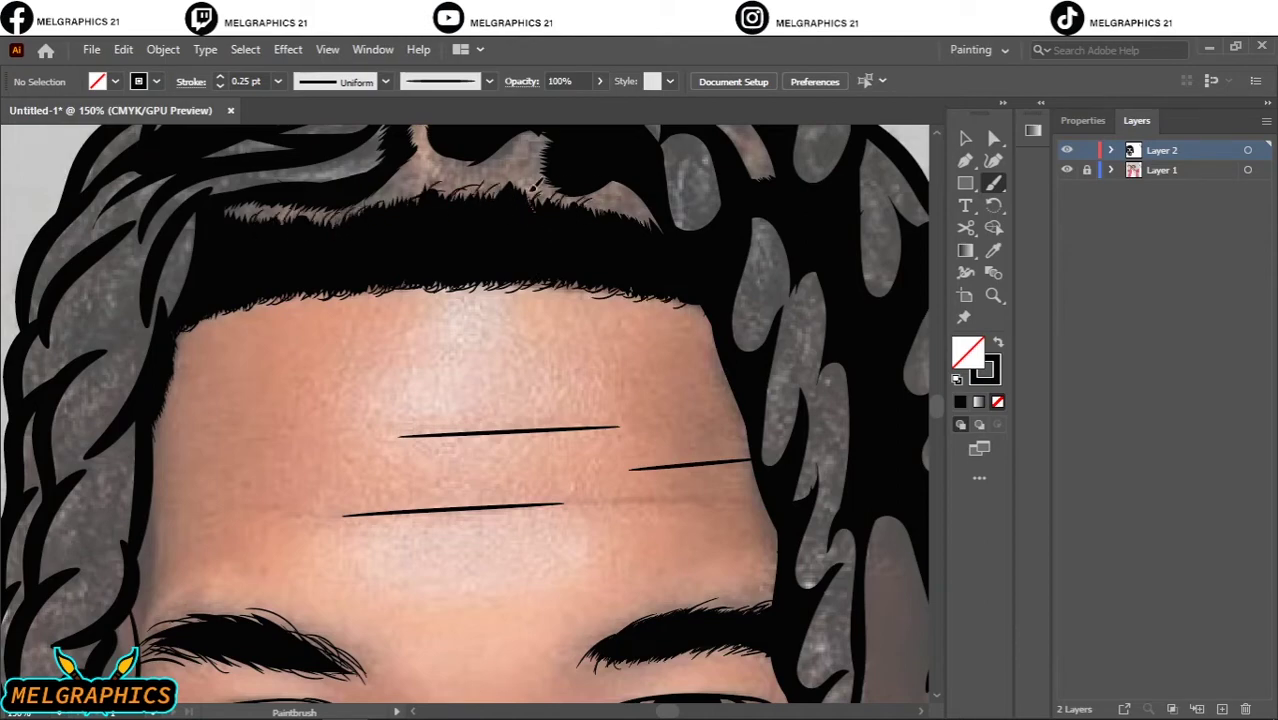
# Zoom to fit, check the line art against the photo, and select all the portrait artwork
pyautogui.hotkey('ctrl', '0')
pyautogui.click(1066, 170)
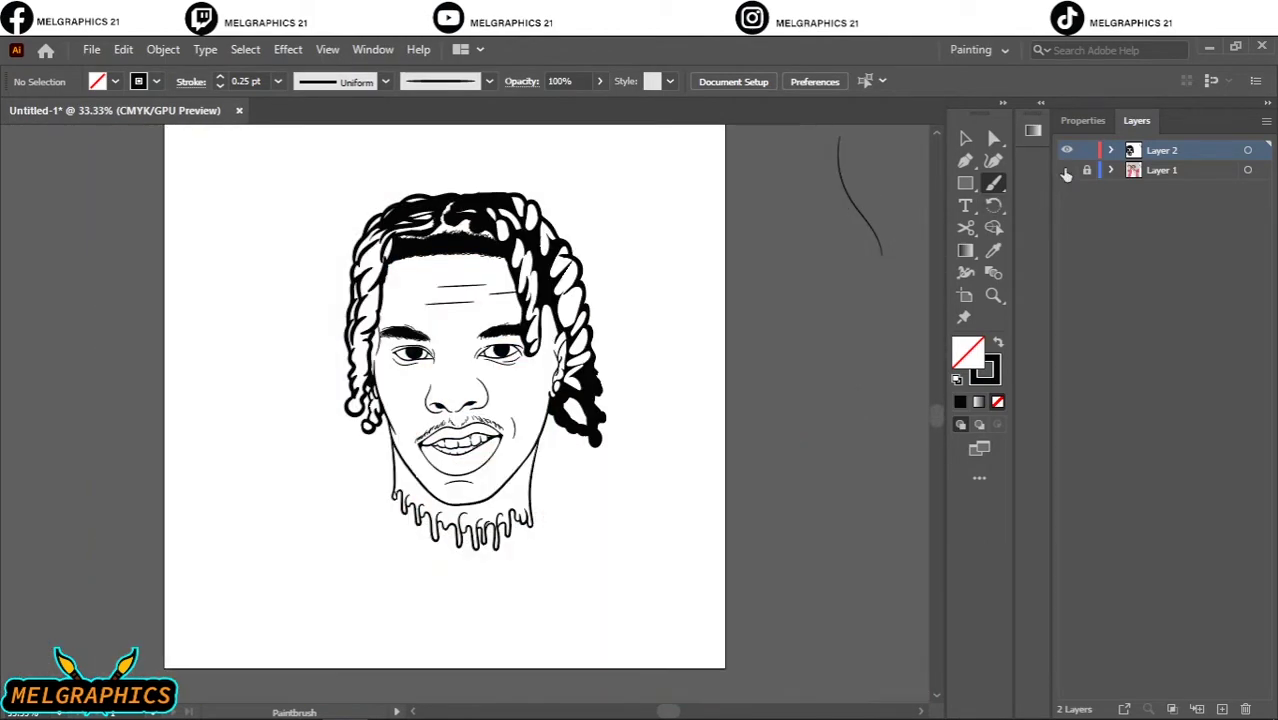
pyautogui.click(1066, 170)
pyautogui.click(965, 138)
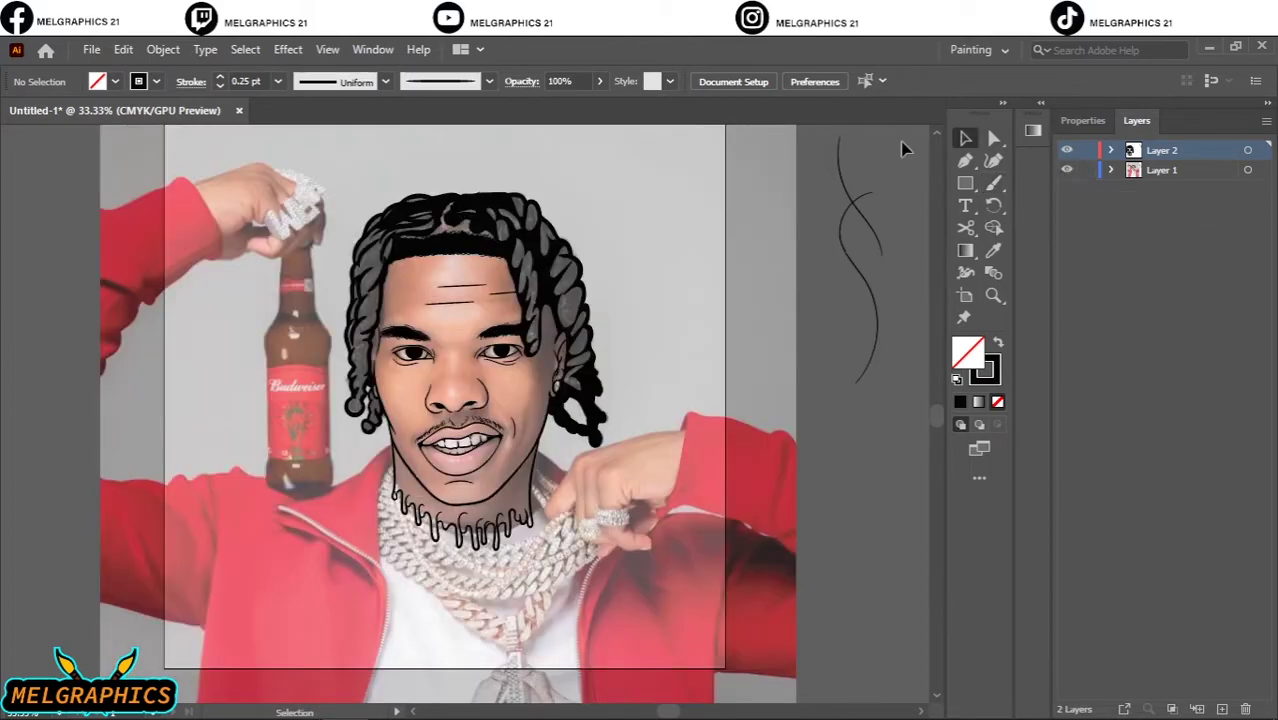
pyautogui.hotkey('ctrl', 'a')
pyautogui.moveTo(713, 400)
pyautogui.mouseDown()
pyautogui.moveTo(799, 485)
pyautogui.moveTo(555, 293)
pyautogui.mouseUp()
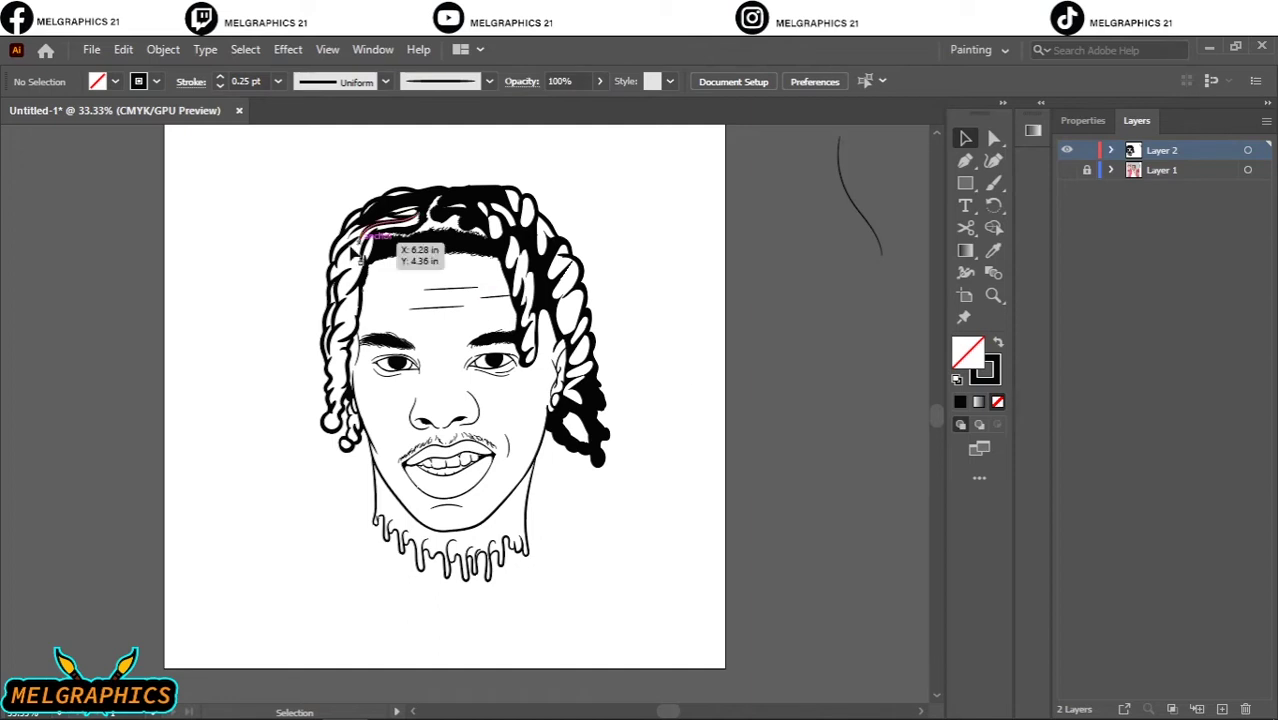
pyautogui.moveTo(290, 175); pyautogui.dragTo(613, 627)
# Apply Object > Expand Appearance and Pathfinder Merge, then deselect
pyautogui.click(163, 50)
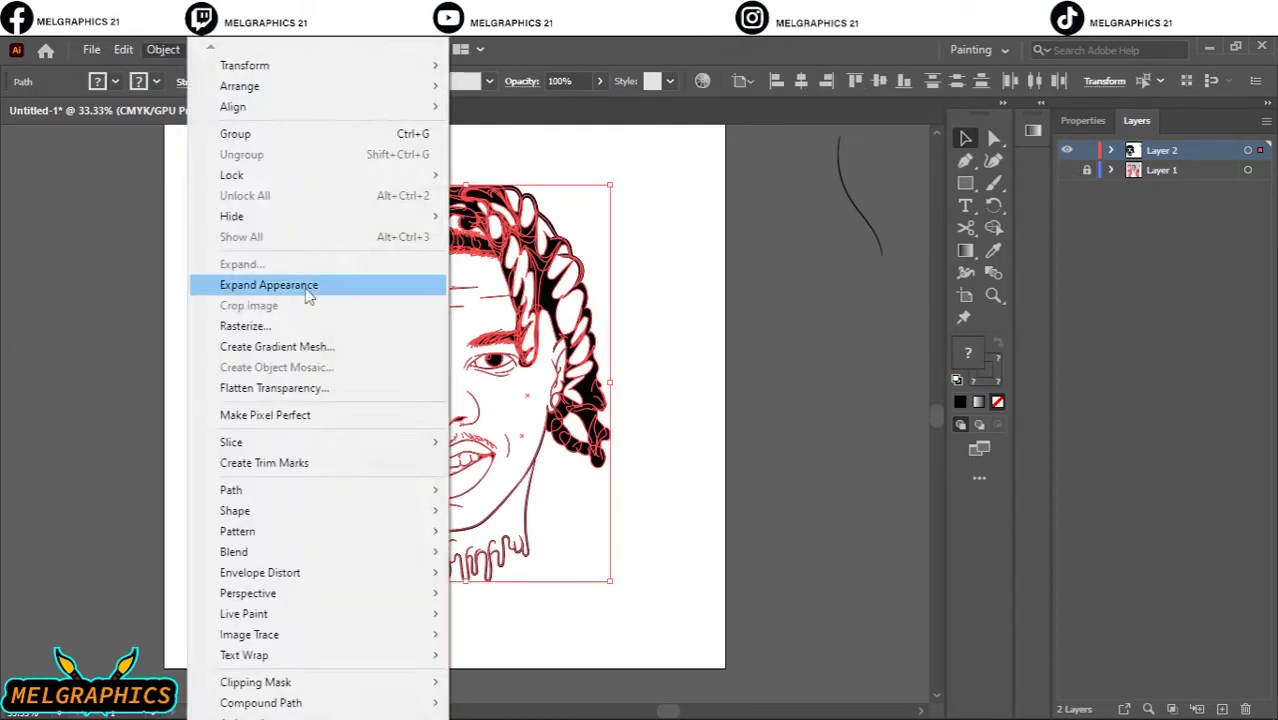
pyautogui.click(300, 281)
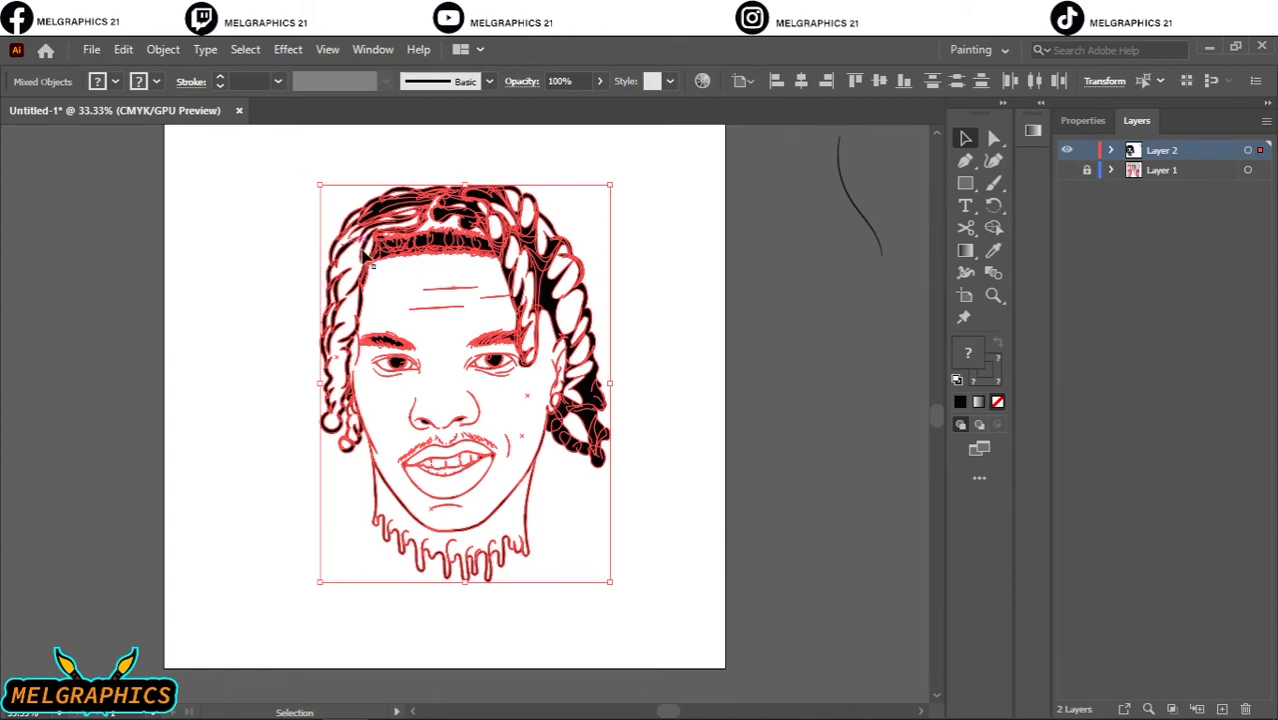
pyautogui.click(1083, 120)
pyautogui.click(1244, 582)
pyautogui.click(1133, 685)
pyautogui.click(1136, 120)
pyautogui.click(1066, 170)
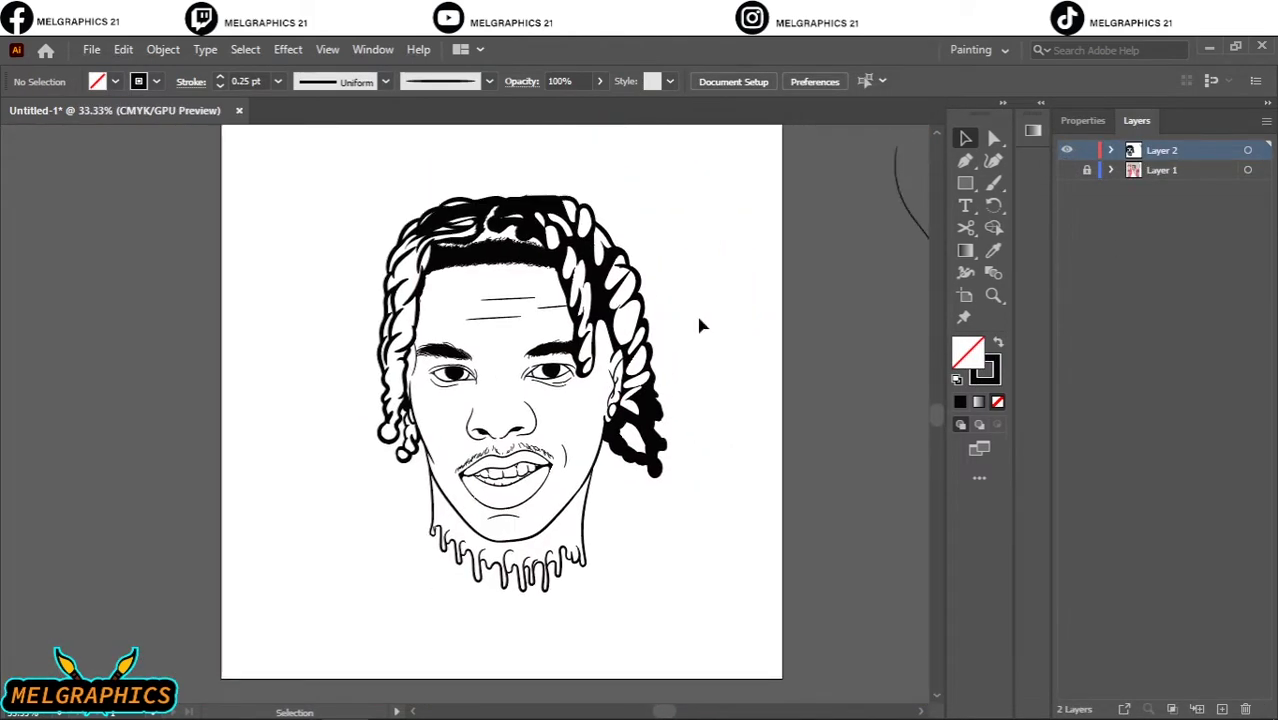
# With the Rectangle tool active, set the fill to the orange skin tone E57C4E
pyautogui.click(1066, 170)
pyautogui.click(965, 183)
pyautogui.click(1020, 180)
pyautogui.click(997, 342)
pyautogui.doubleClick(967, 352)
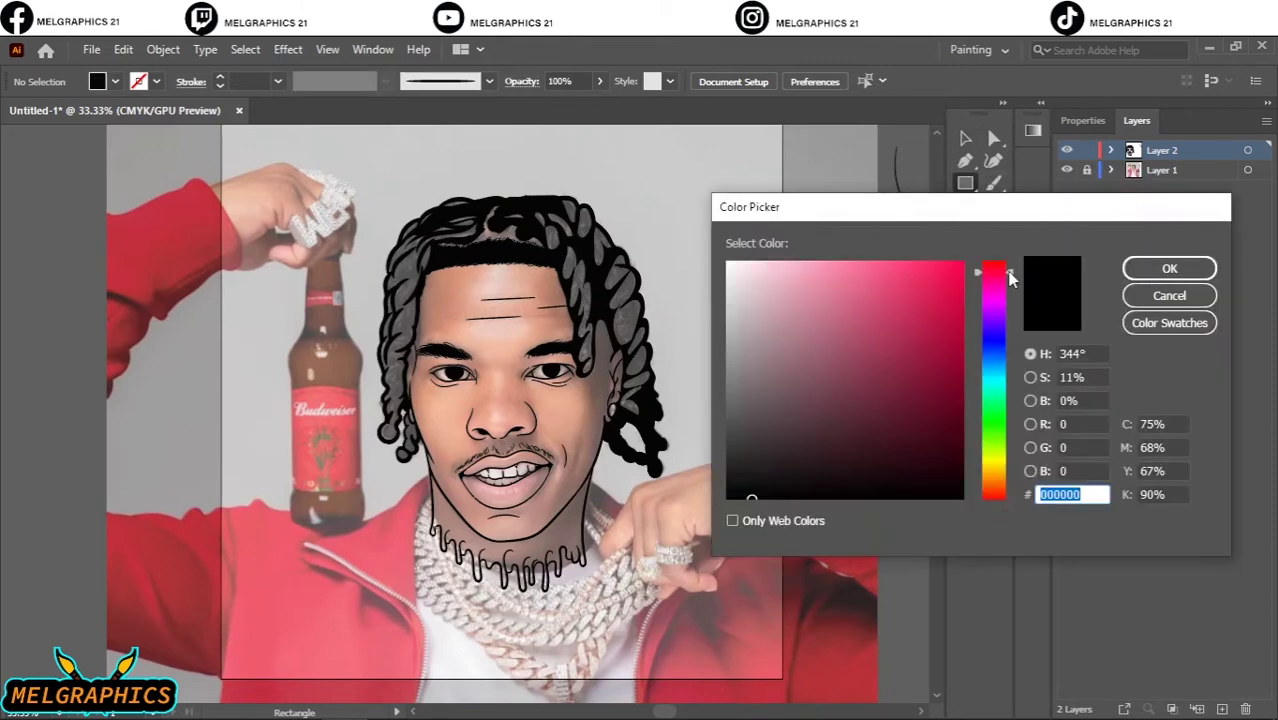
pyautogui.moveTo(1010, 278); pyautogui.dragTo(1018, 491)
pyautogui.click(897, 298)
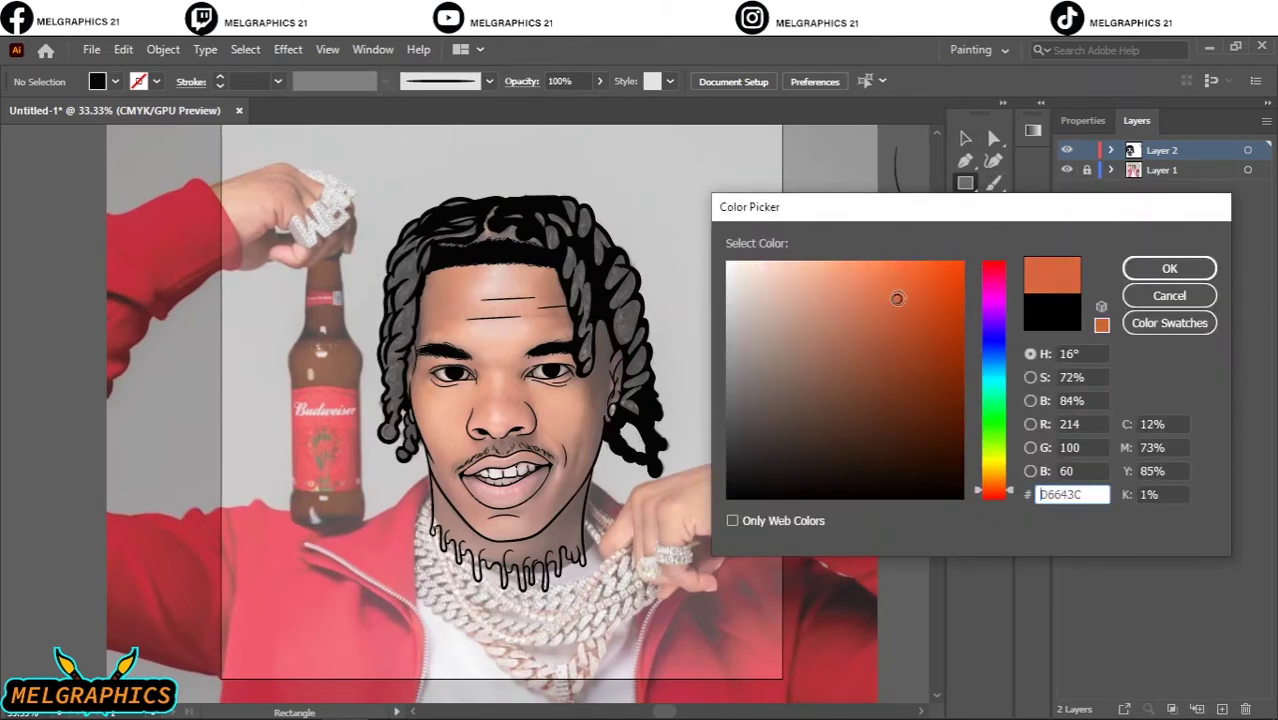
pyautogui.moveTo(995, 490); pyautogui.dragTo(1018, 490)
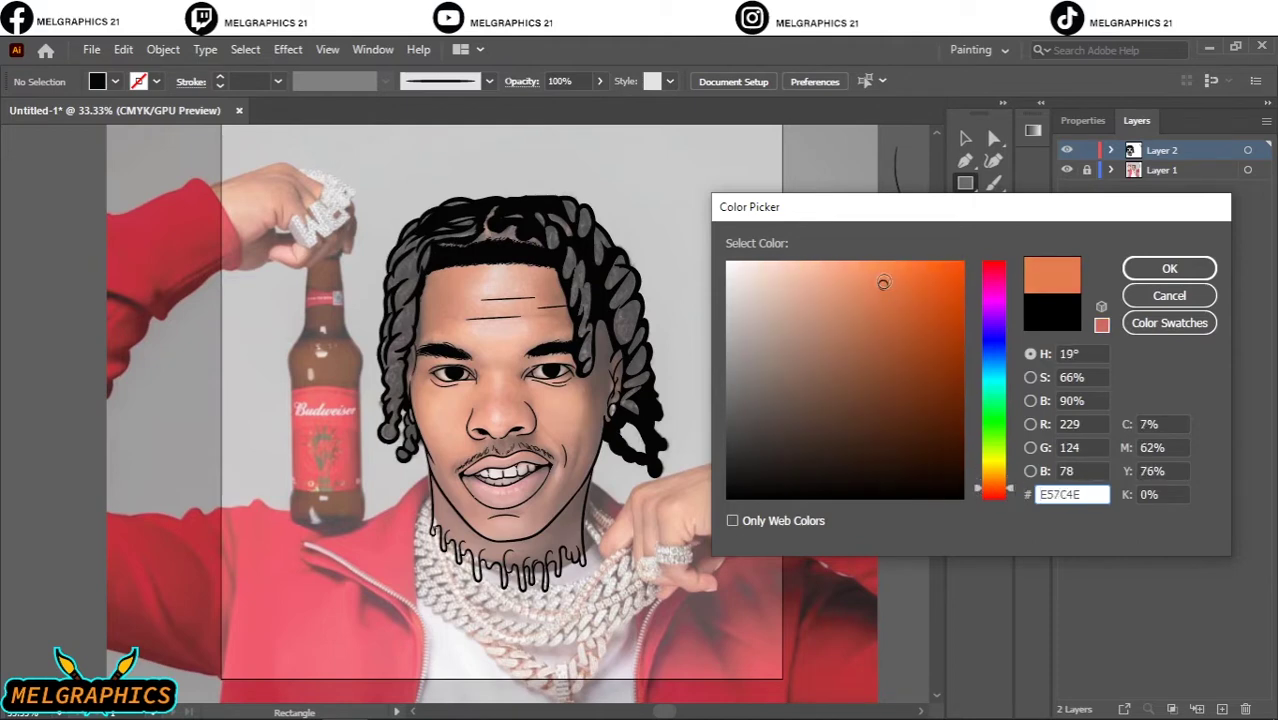
pyautogui.moveTo(884, 283); pyautogui.dragTo(895, 303)
pyautogui.click(1169, 268)
# Hide the reference photo and draw an orange rectangle covering the whole portrait
pyautogui.click(1066, 170)
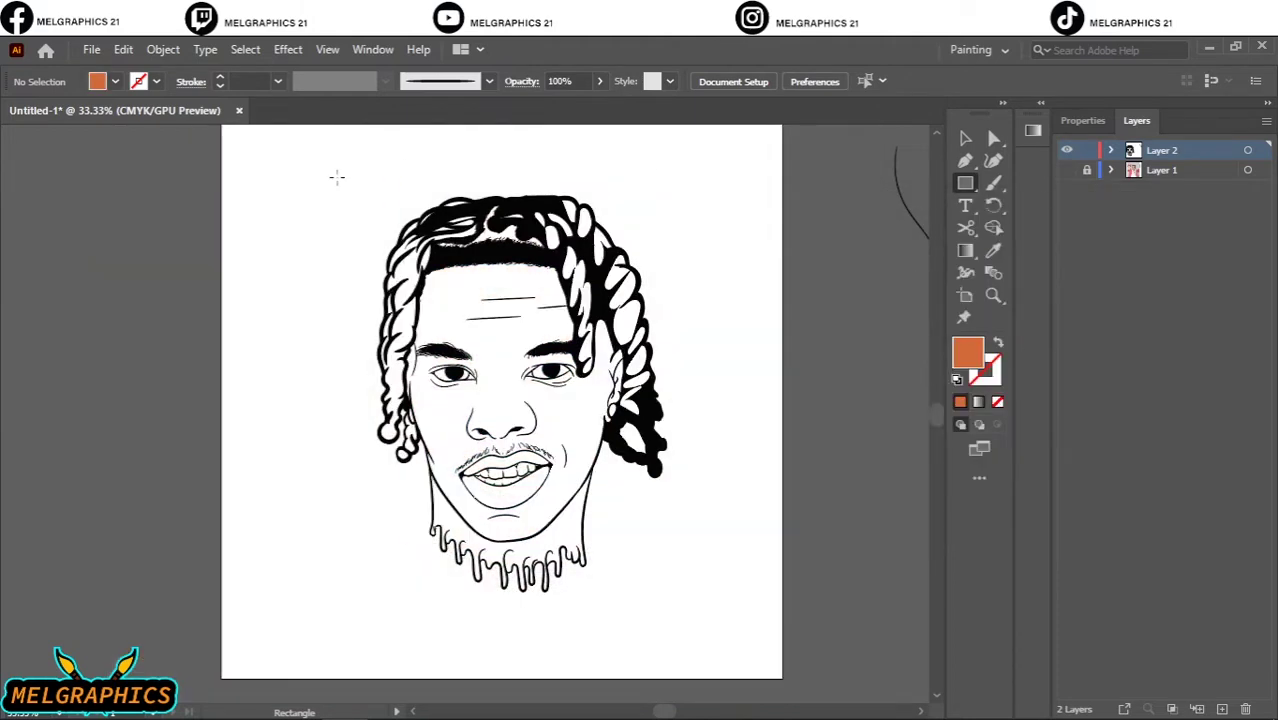
pyautogui.moveTo(337, 177); pyautogui.dragTo(699, 610)
pyautogui.hotkey('ctrl', 'z')
pyautogui.moveTo(334, 167); pyautogui.dragTo(705, 617)
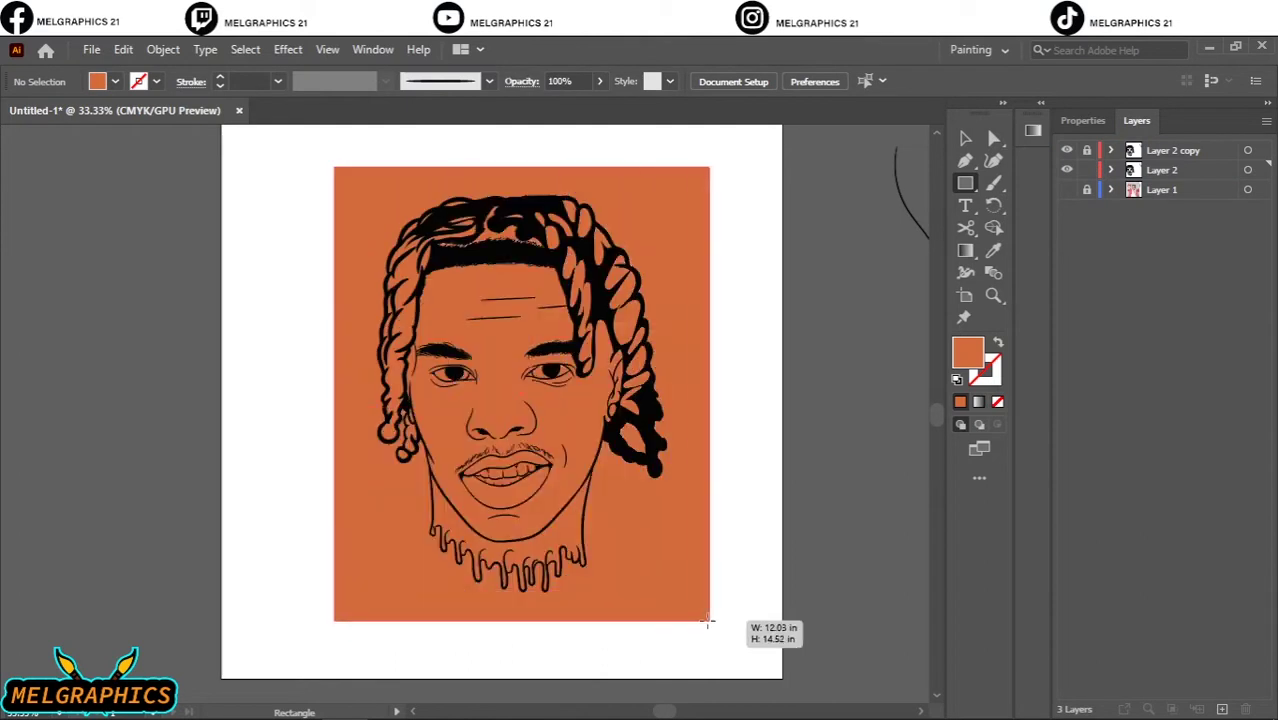
# Reduce the rectangle's magenta slightly with Adjust Color Balance
pyautogui.click(123, 49)
pyautogui.click(510, 400)
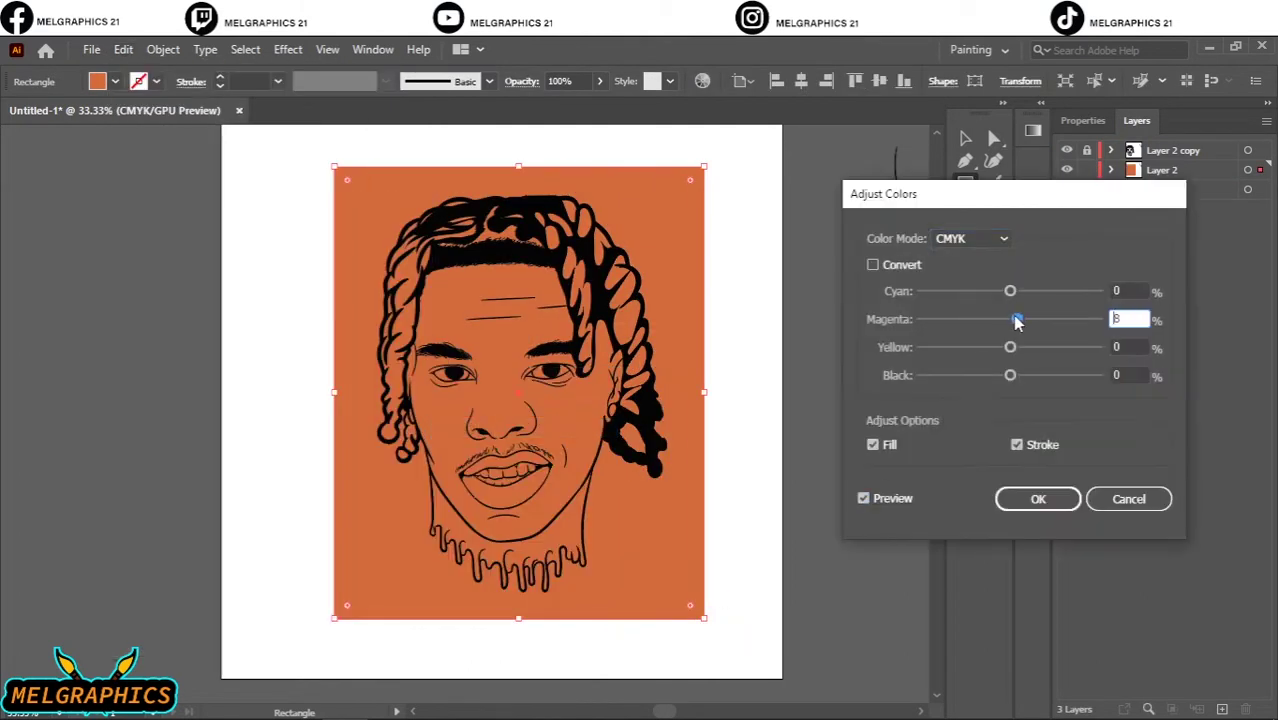
pyautogui.moveTo(1016, 320); pyautogui.dragTo(1005, 319)
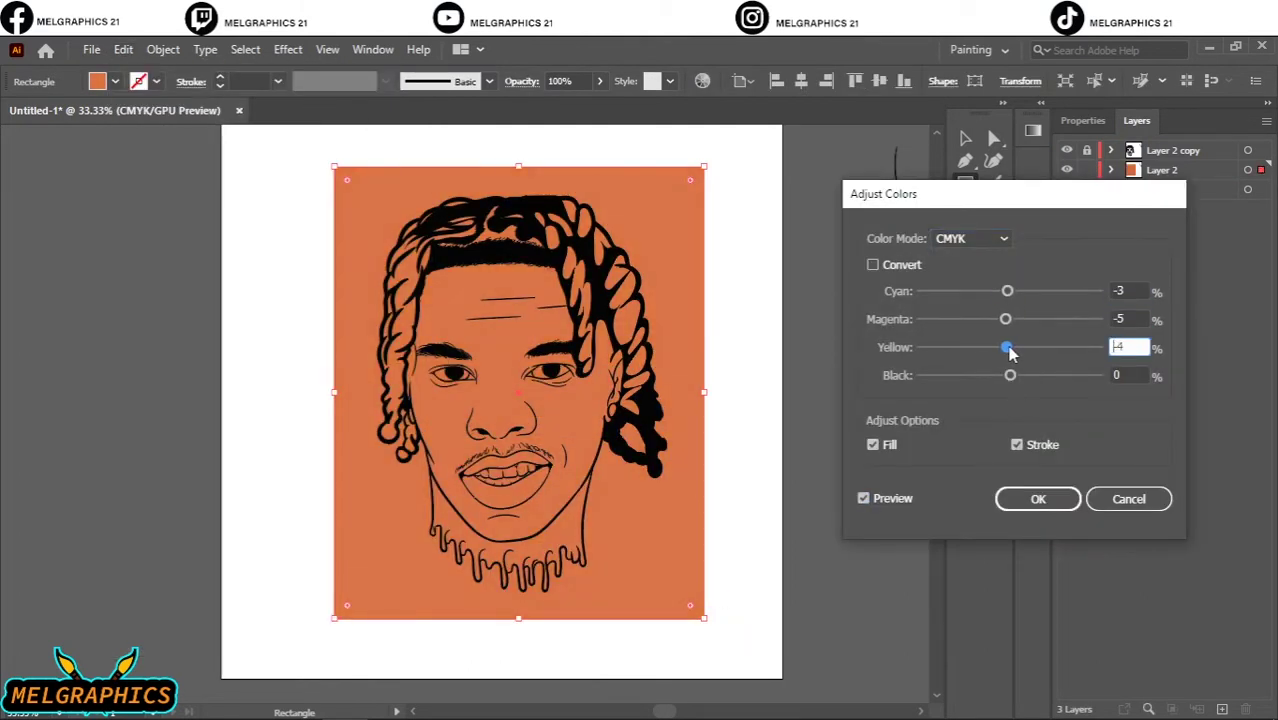
pyautogui.click(1038, 498)
# Send the rectangle behind the line art and Pathfinder Merge them together
pyautogui.rightClick(672, 270)
pyautogui.click(941, 651)
pyautogui.moveTo(745, 144); pyautogui.dragTo(422, 562)
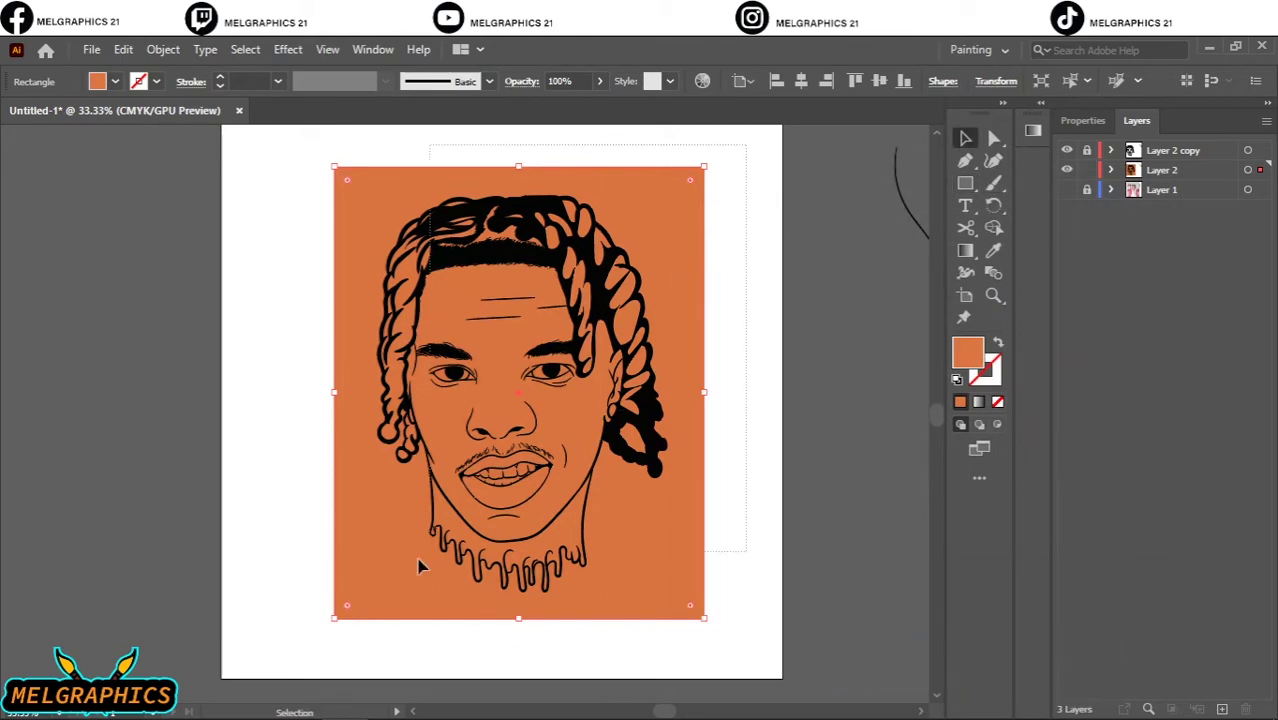
pyautogui.click(1252, 581)
pyautogui.click(1122, 629)
pyautogui.click(902, 430)
# Enter Isolation Mode on the merged group and select the orange piece by the right ear
pyautogui.rightClick(670, 218)
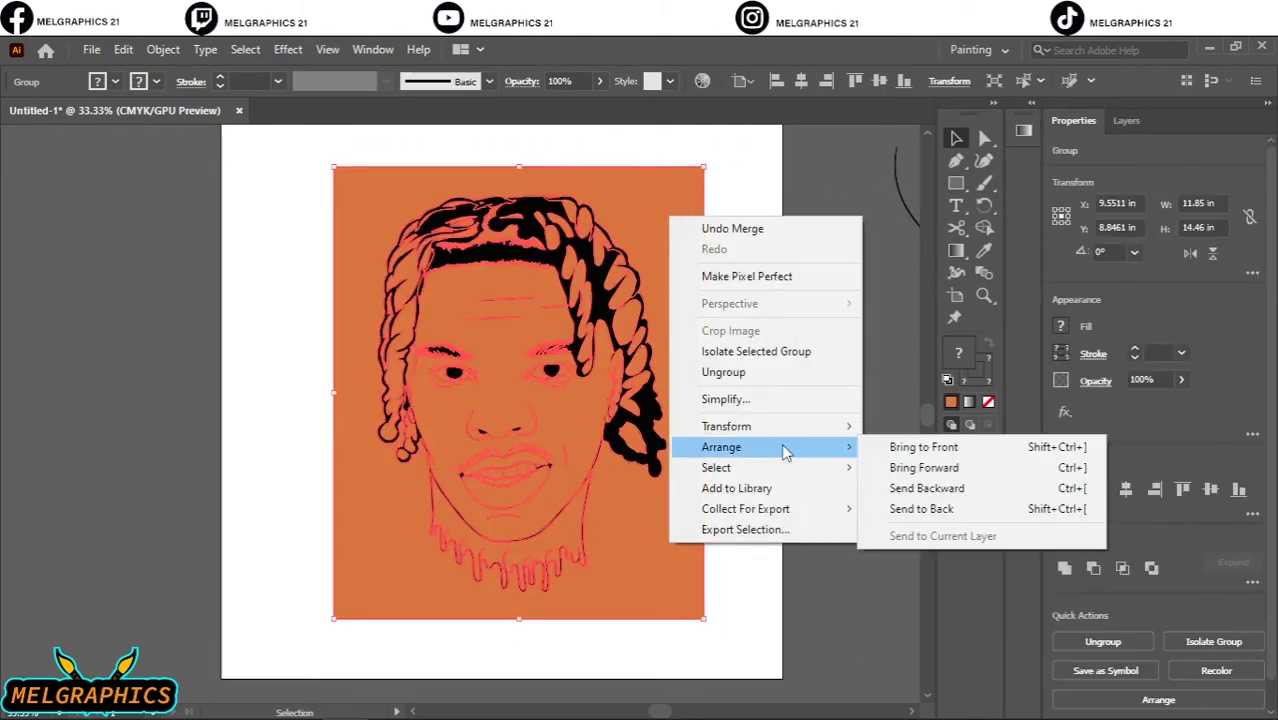
pyautogui.click(762, 352)
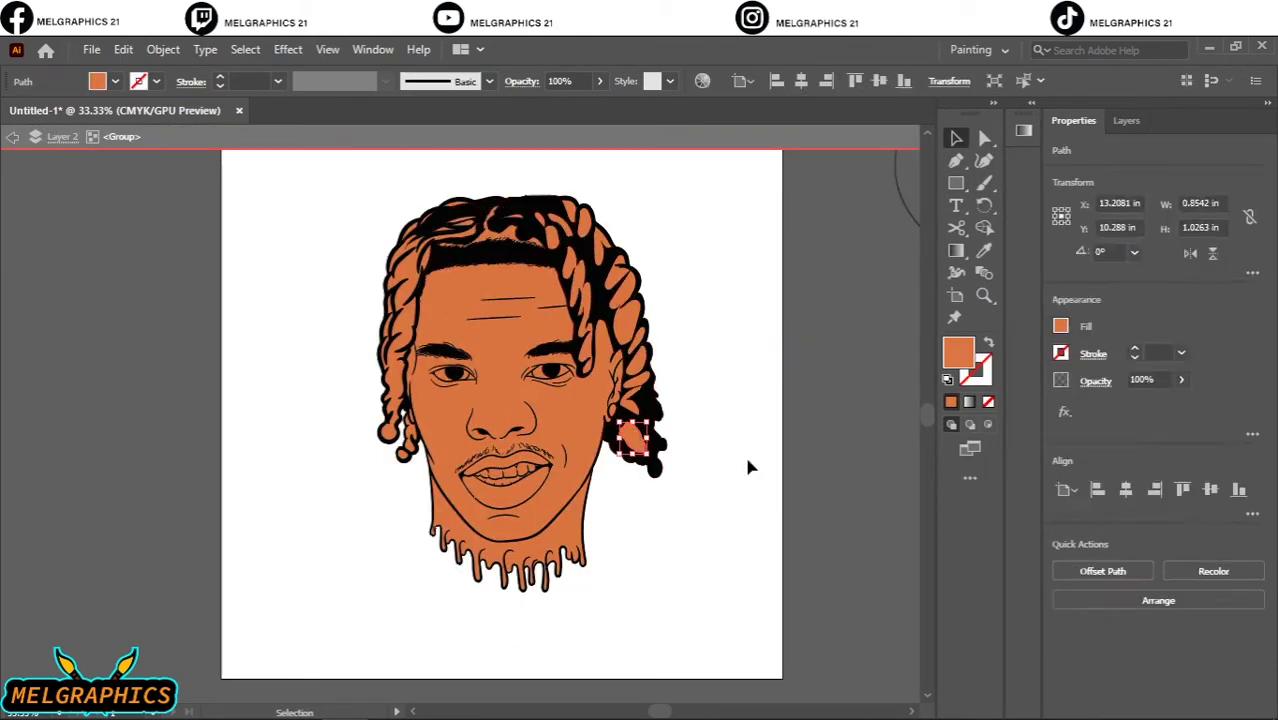
pyautogui.click(1136, 120)
# Expand the merged group in the Layers panel to review its paths, then zoom to the face
pyautogui.click(1131, 170)
pyautogui.scroll(-3, 1128, 581)
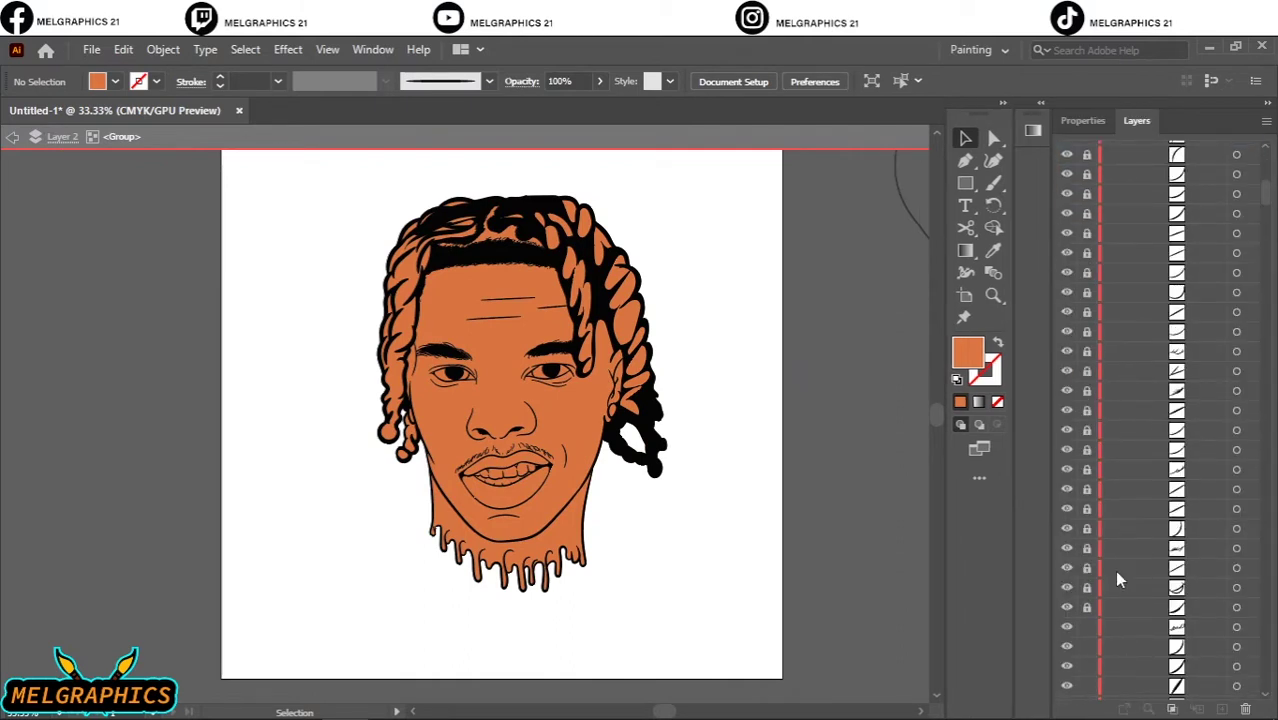
pyautogui.scroll(-3, 1120, 480)
pyautogui.scroll(-3, 1098, 473)
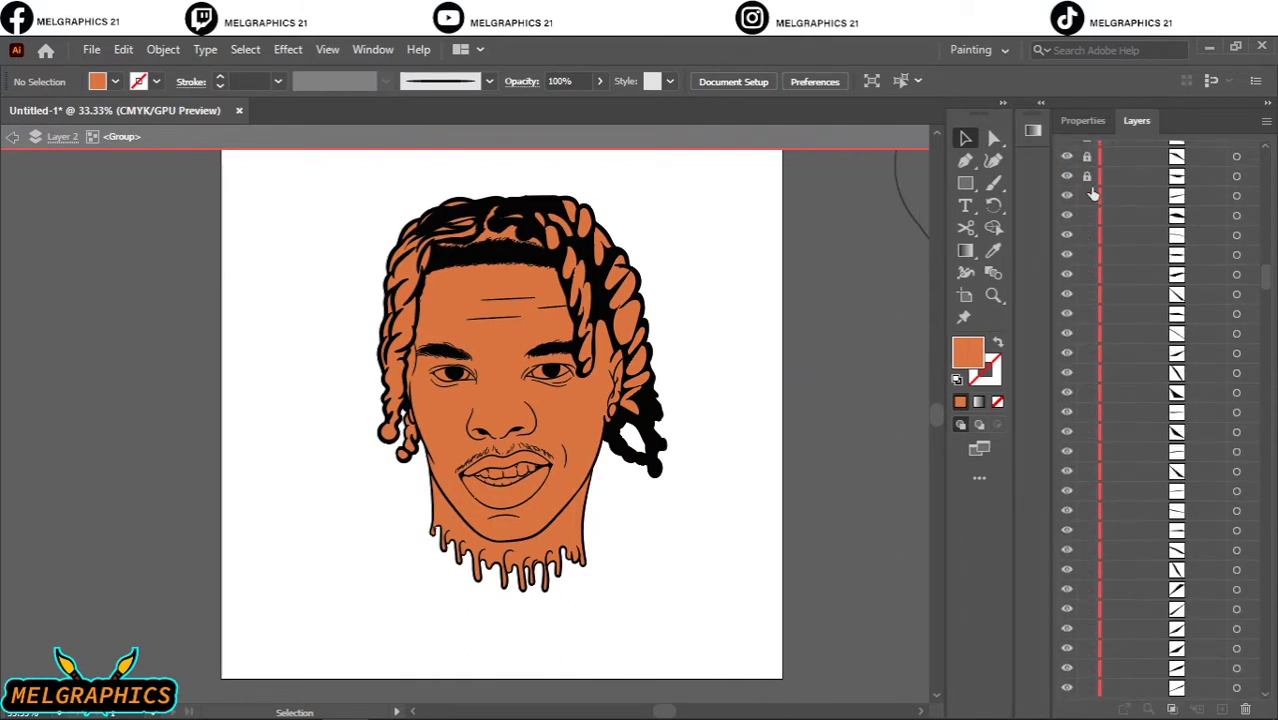
pyautogui.scroll(-3, 1098, 473)
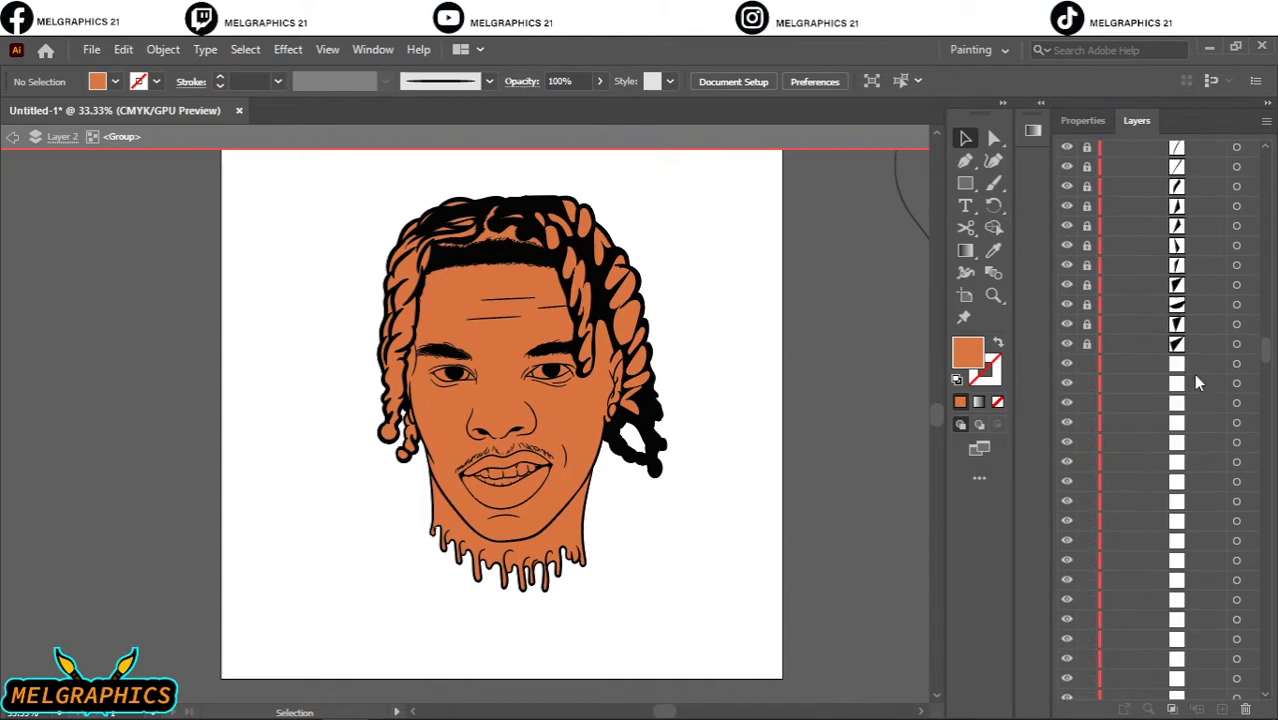
pyautogui.scroll(-3, 1143, 558)
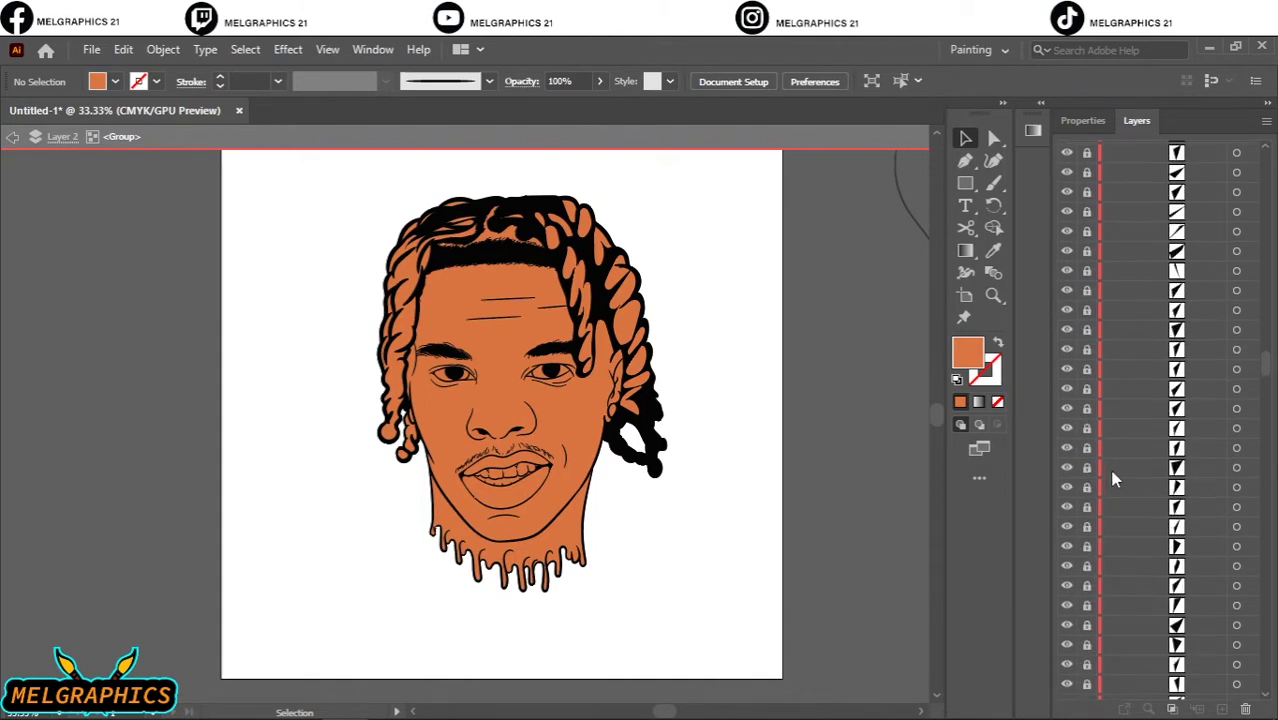
pyautogui.scroll(-5, 1082, 230)
pyautogui.scroll(-5, 1116, 548)
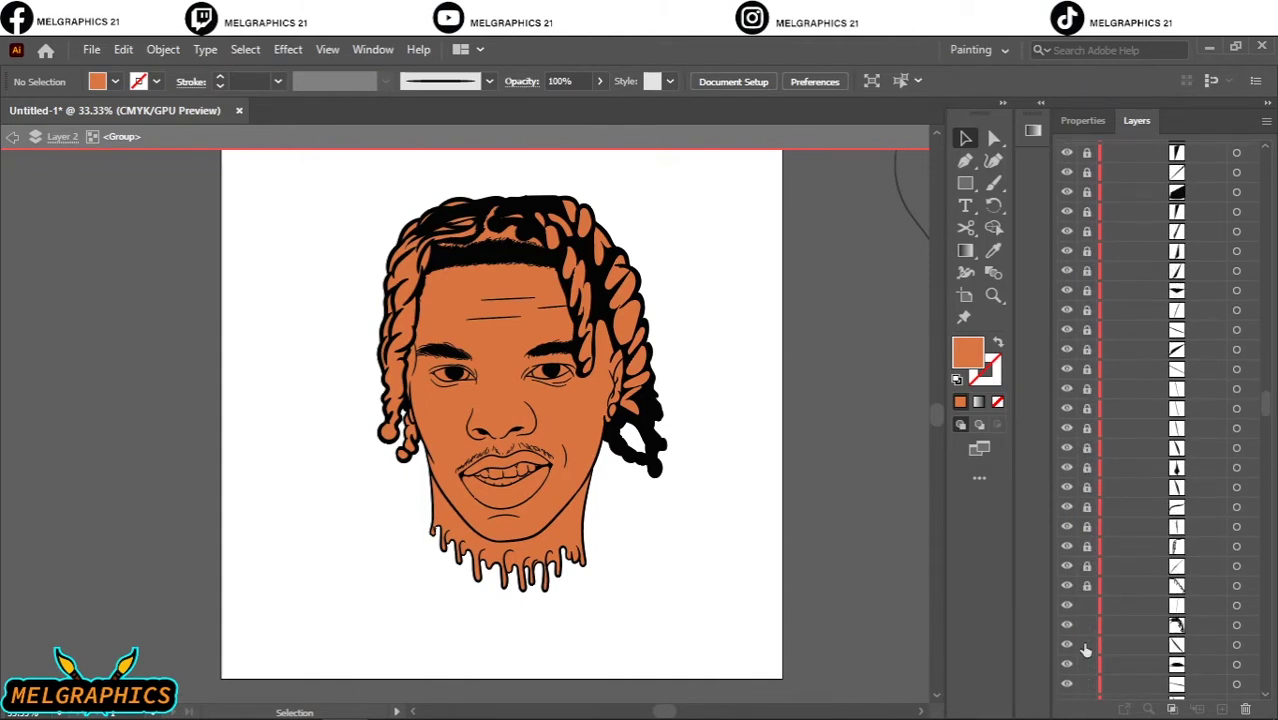
pyautogui.scroll(-5, 1094, 453)
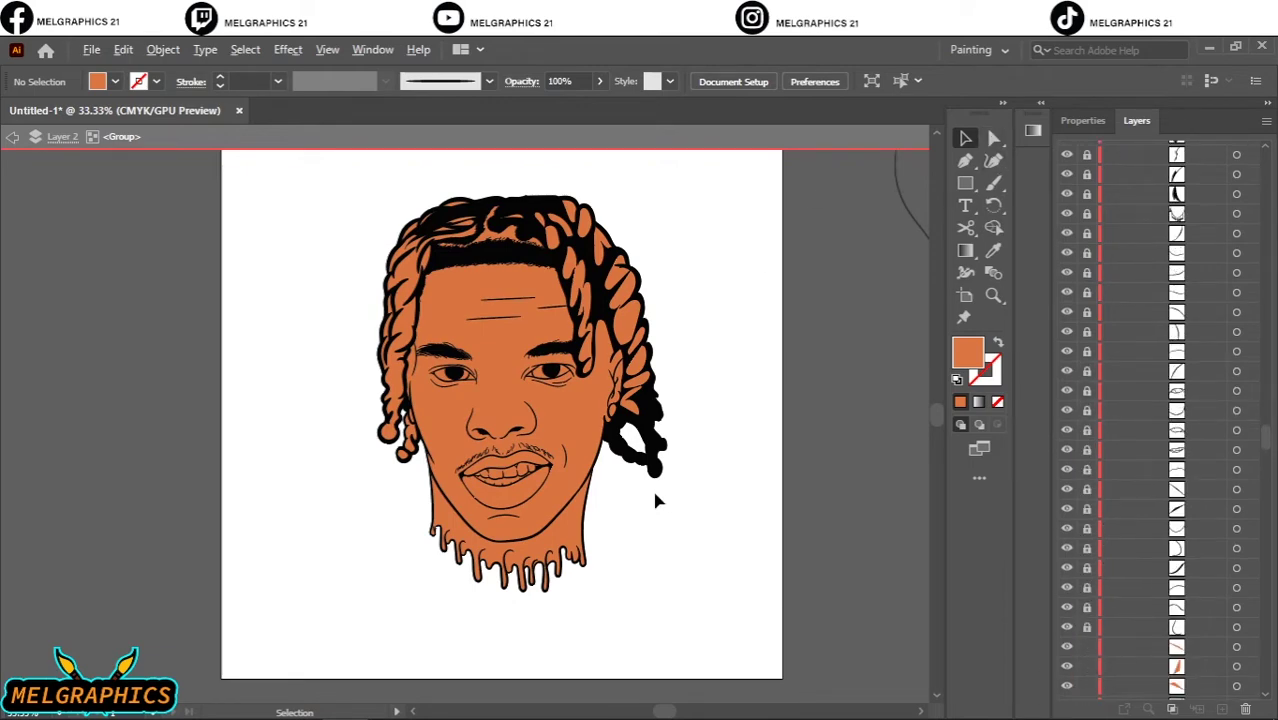
pyautogui.hotkey('ctrl', '1')
# After previewing a darker orange, make the earrings grey
pyautogui.doubleClick(967, 352)
pyautogui.moveTo(889, 297); pyautogui.dragTo(895, 335)
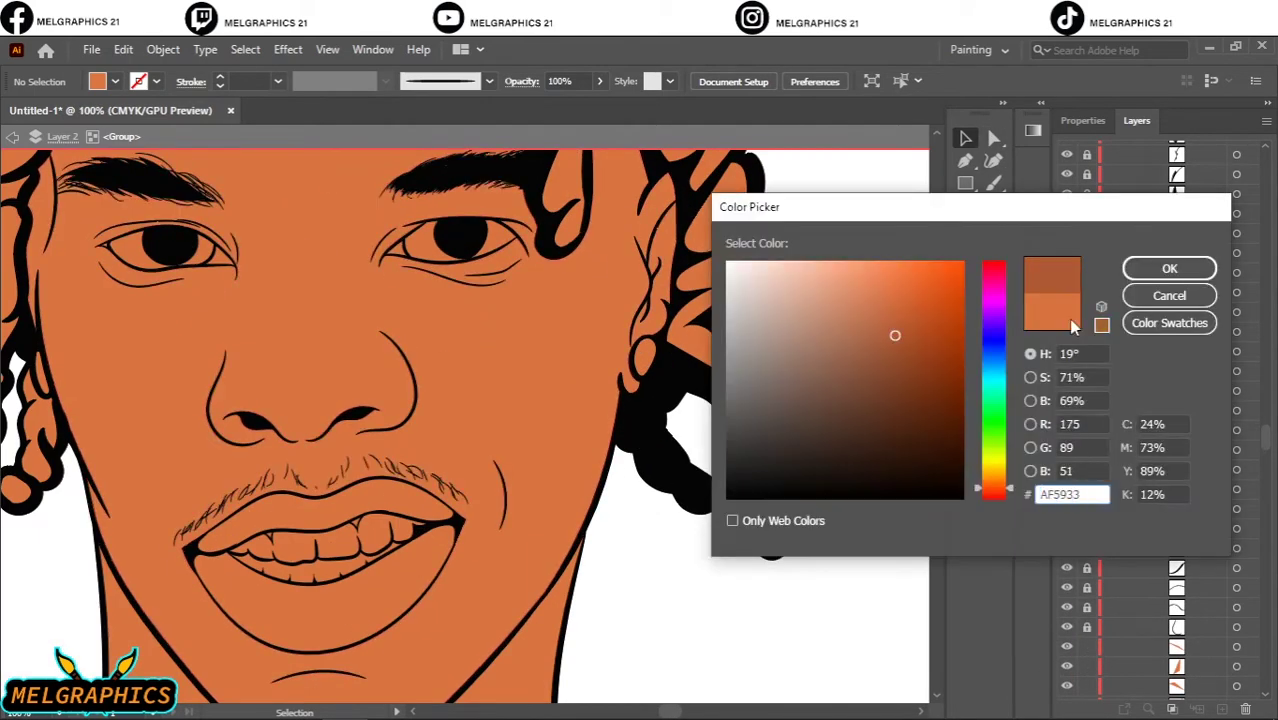
pyautogui.click(1169, 295)
pyautogui.hscroll(-3, 810, 220)
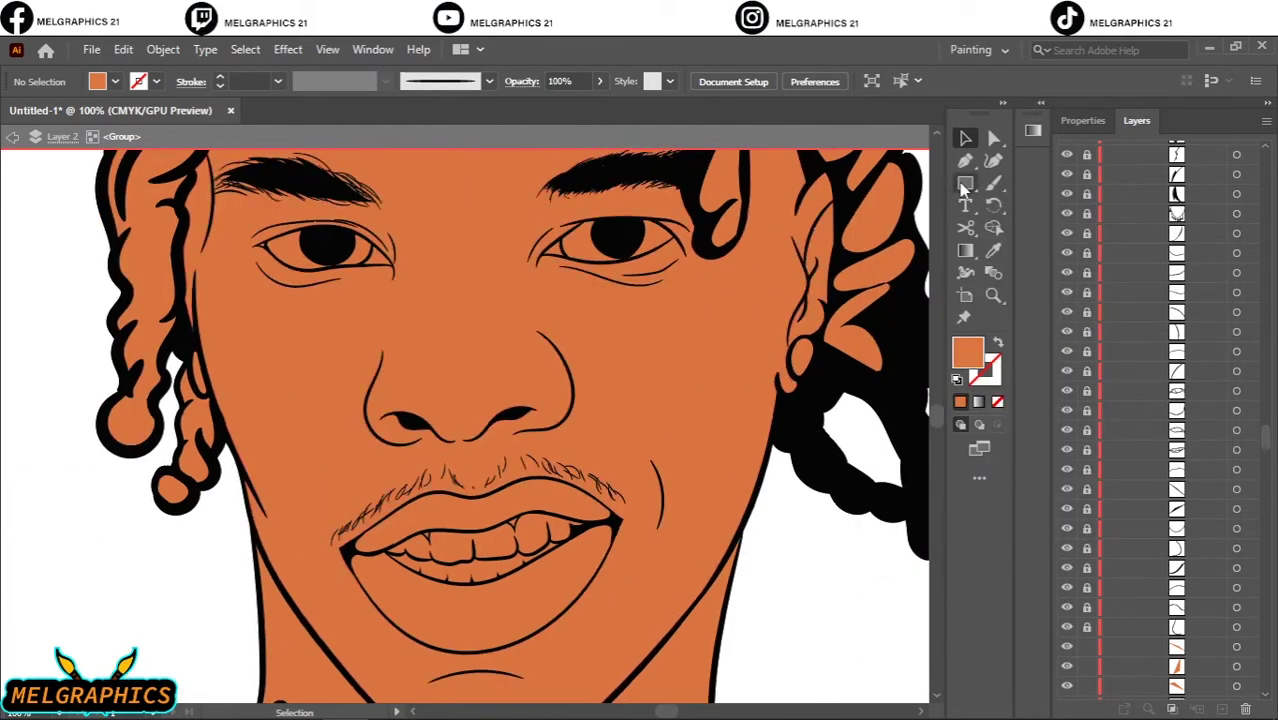
pyautogui.click(792, 365)
pyautogui.doubleClick(967, 352)
pyautogui.click(1175, 265)
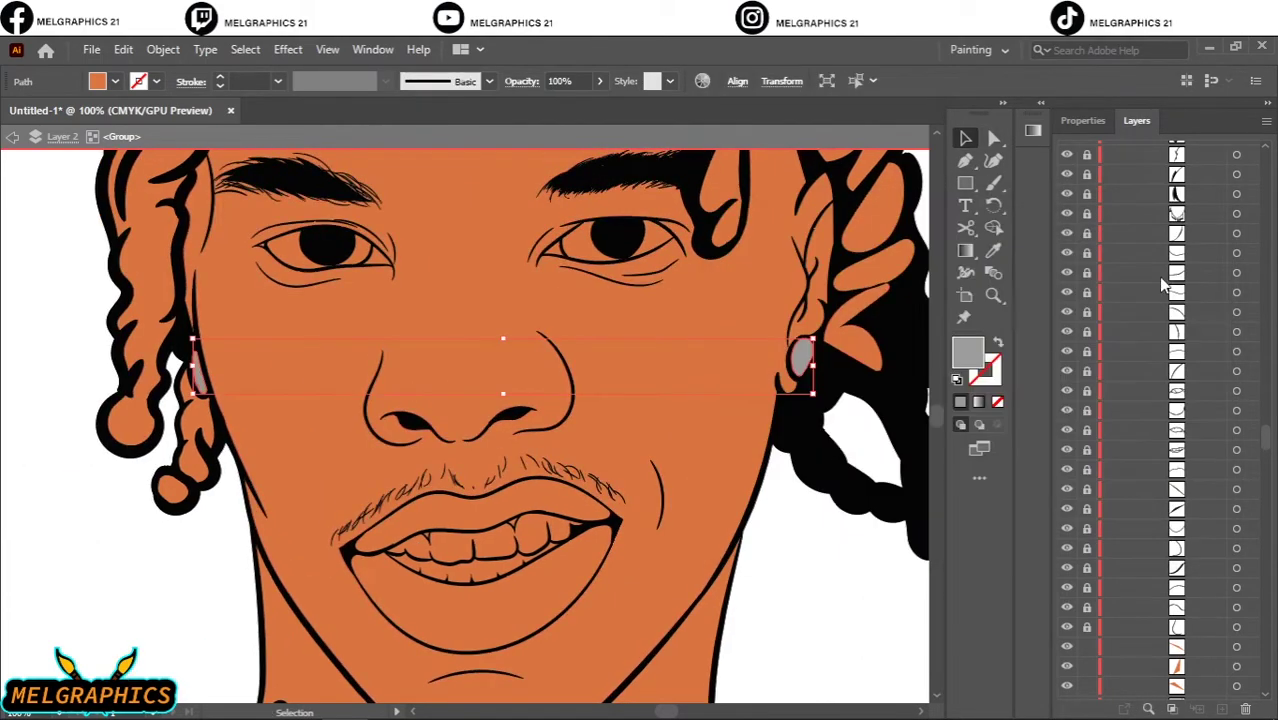
# Give the eye whites a light grey fill
pyautogui.hotkey('ctrl', 'shift', 'a')
pyautogui.scroll(2, 670, 265)
pyautogui.hscroll(-2, 465, 250)
pyautogui.click(465, 250)
pyautogui.doubleClick(967, 352)
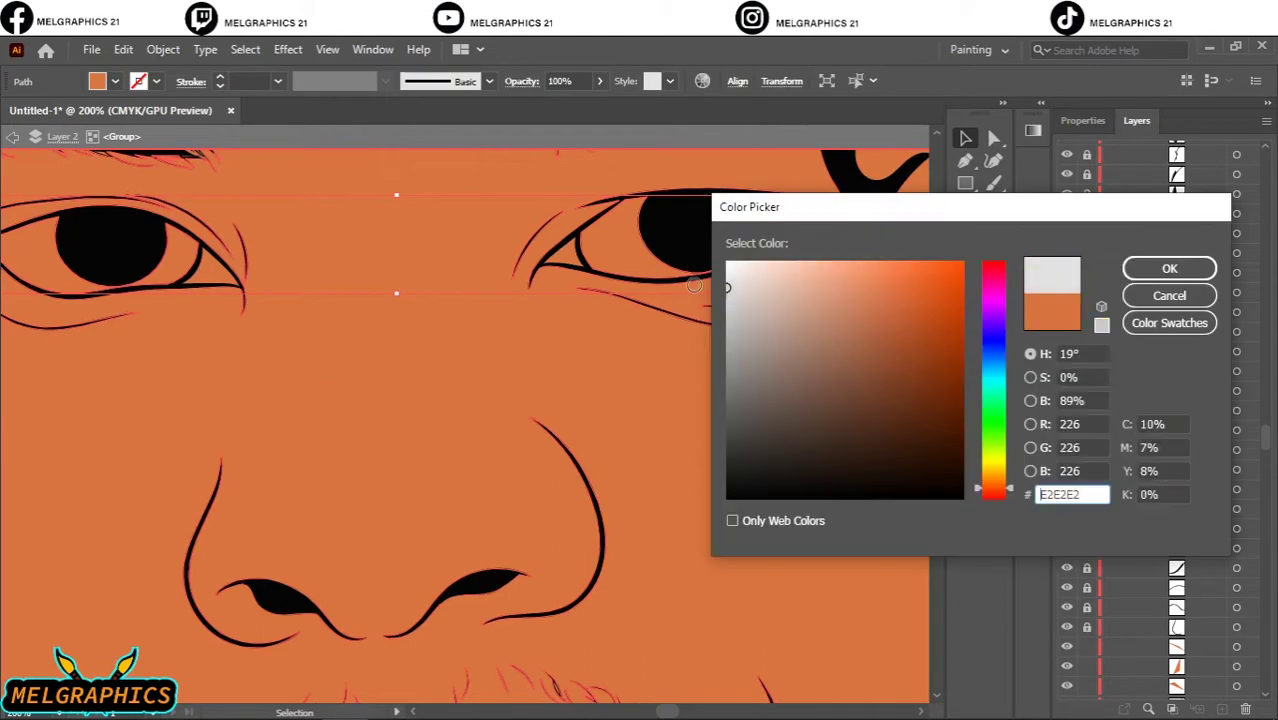
pyautogui.click(1175, 265)
pyautogui.hscroll(-2, 600, 300)
pyautogui.click(517, 262)
# Colour the inner eye corners, including the small left one, red
pyautogui.doubleClick(967, 352)
pyautogui.click(1169, 268)
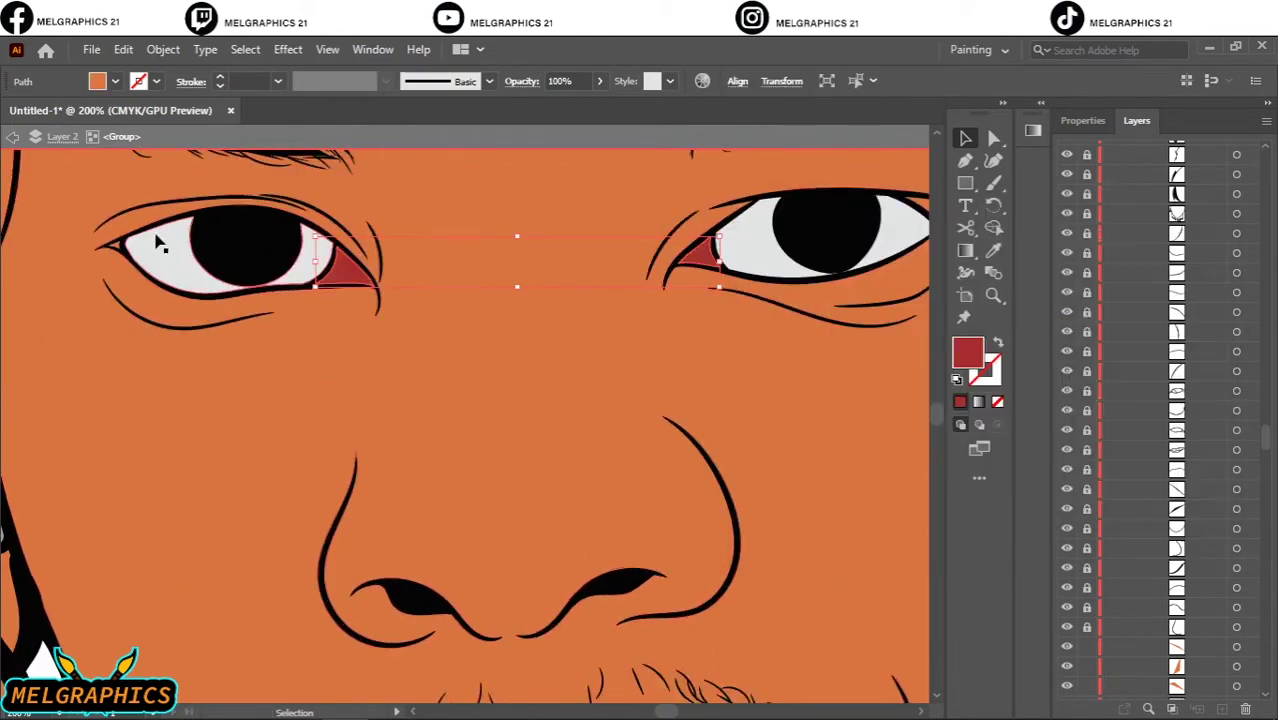
pyautogui.click(112, 245)
pyautogui.doubleClick(967, 352)
pyautogui.click(1169, 268)
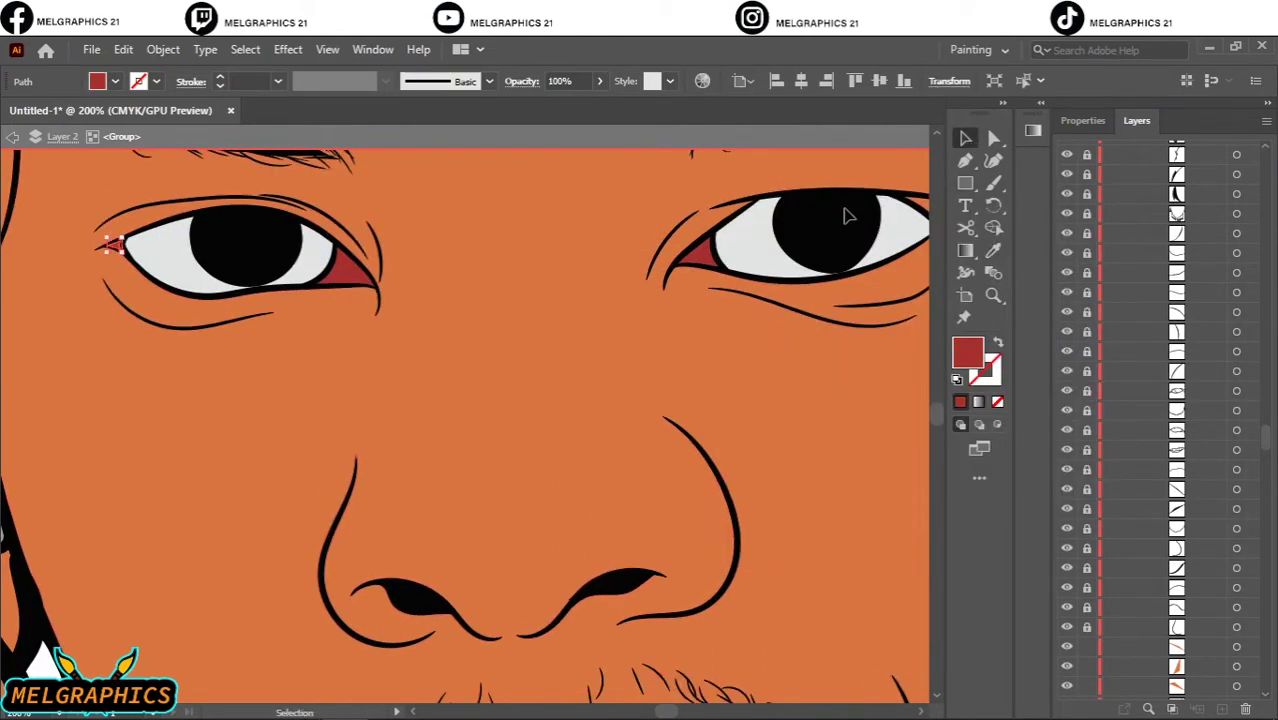
# Make the lower lip a lighter orange, then pinker and darker via Adjust Color Balance
pyautogui.scroll(-10, 465, 400)
pyautogui.click(420, 505)
pyautogui.doubleClick(967, 352)
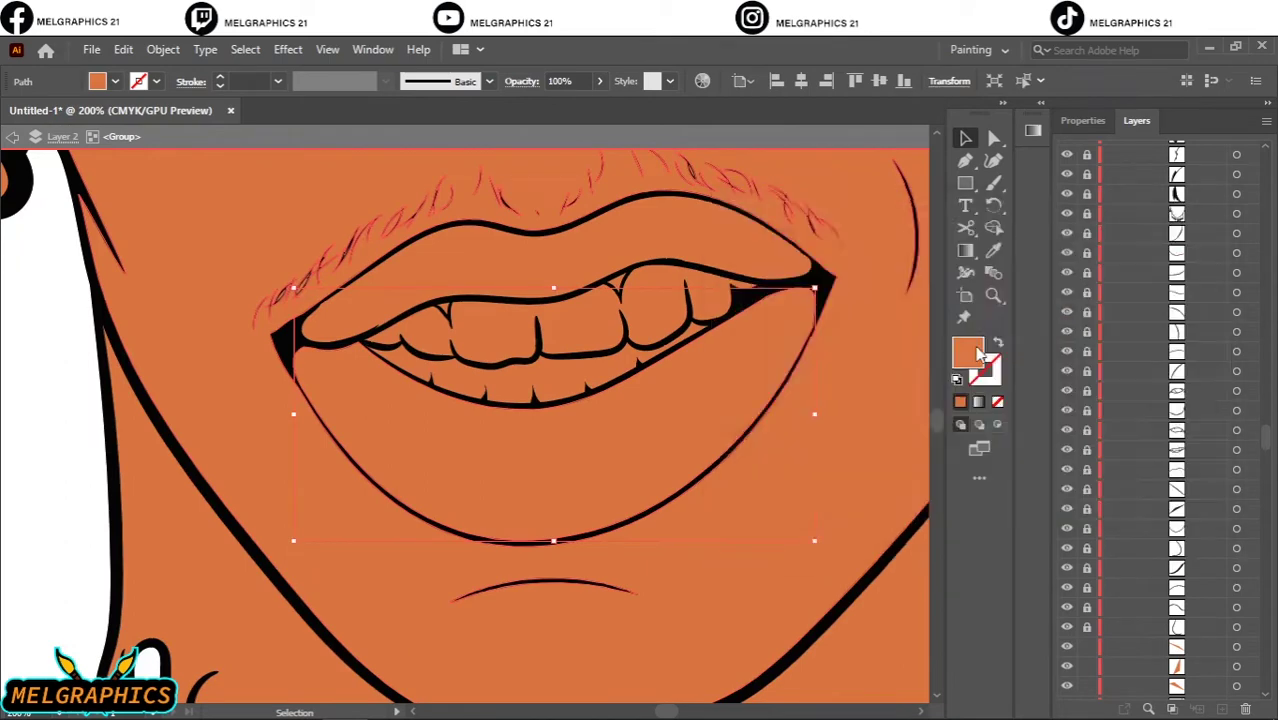
pyautogui.click(878, 279)
pyautogui.click(1169, 268)
pyautogui.click(123, 49)
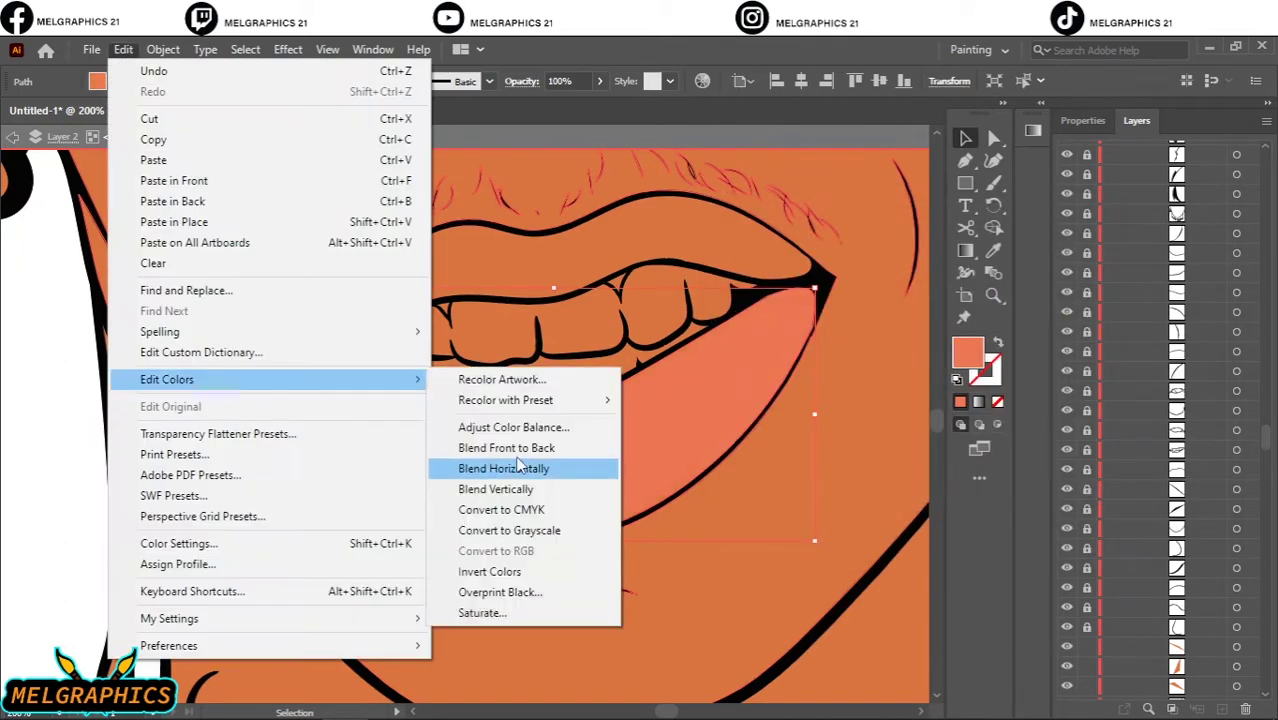
pyautogui.click(510, 423)
pyautogui.click(863, 498)
pyautogui.moveTo(1010, 319); pyautogui.dragTo(1008, 321)
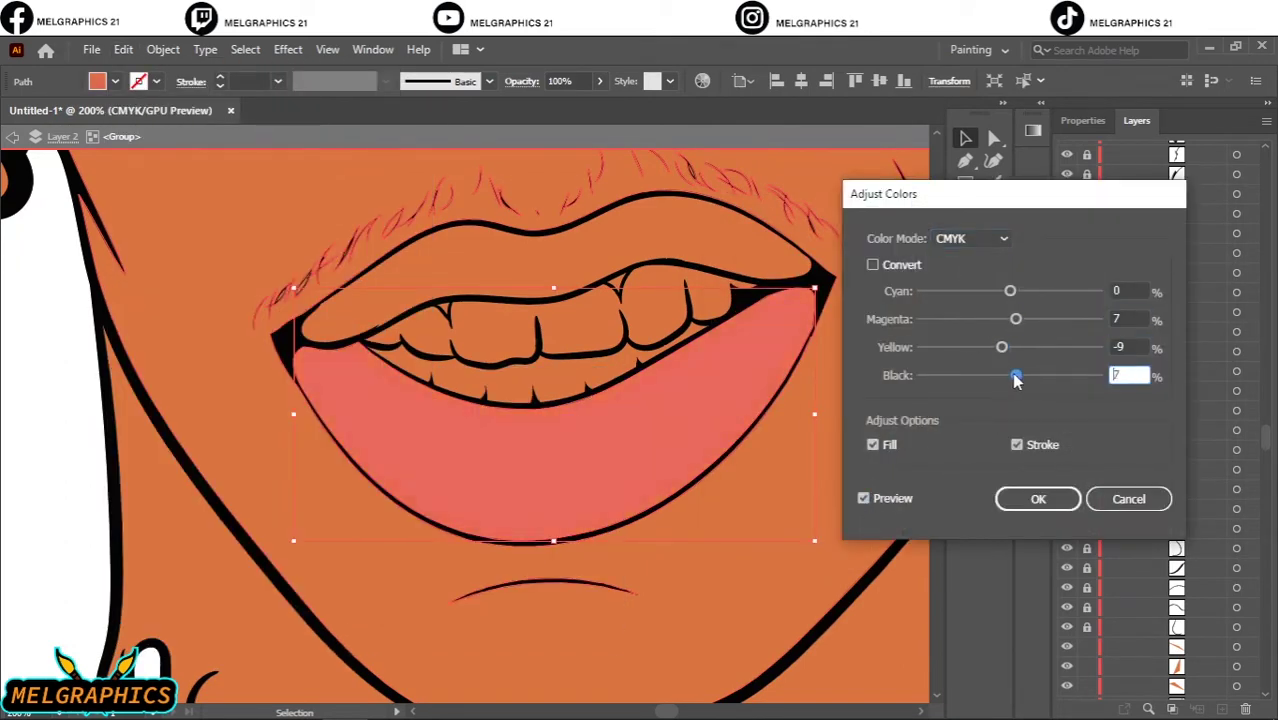
pyautogui.press('Return')
# Make the upper lip redder and darker with more magenta via Adjust Color Balance
pyautogui.doubleClick(967, 352)
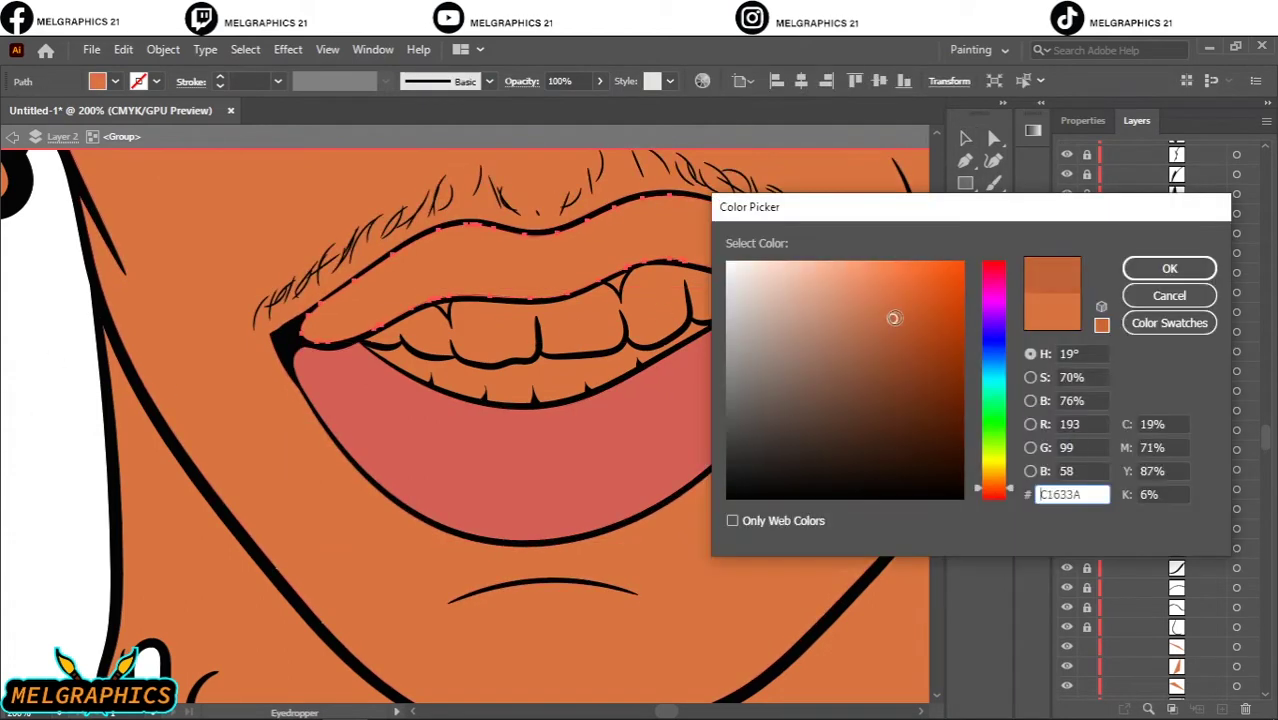
pyautogui.click(995, 493)
pyautogui.click(1169, 268)
pyautogui.click(123, 49)
pyautogui.click(500, 395)
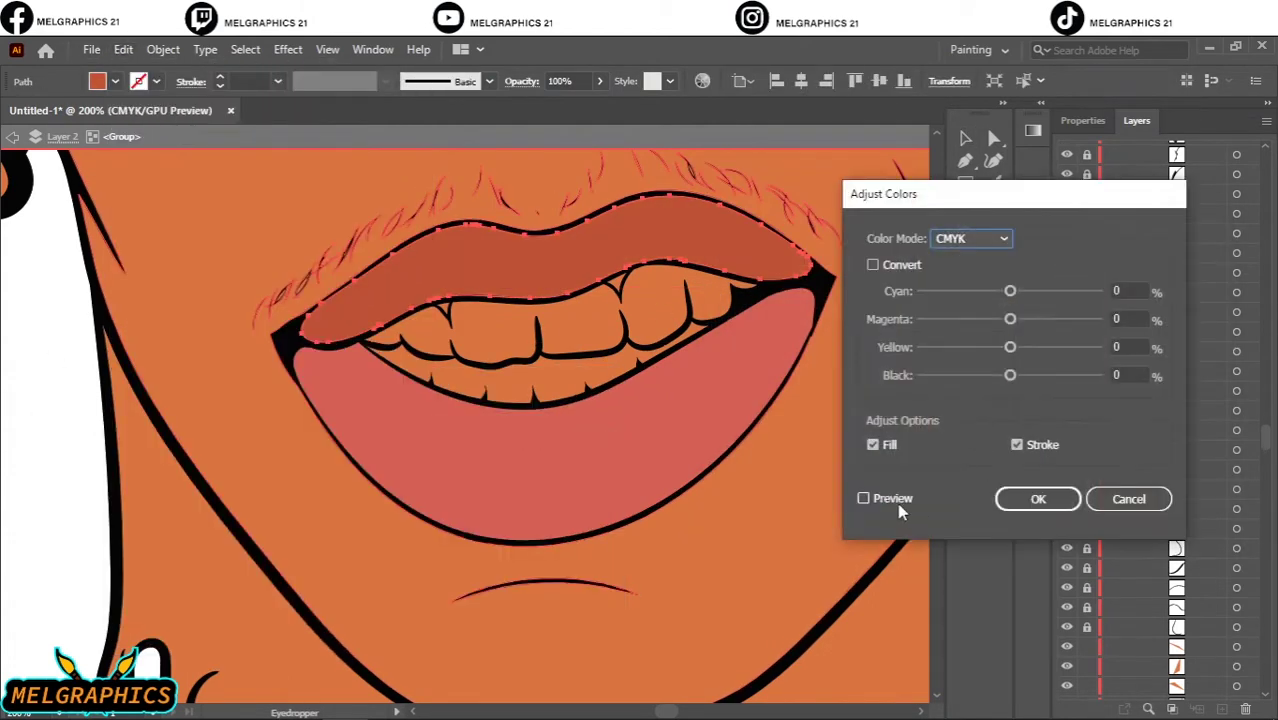
pyautogui.moveTo(1005, 320); pyautogui.dragTo(1001, 347)
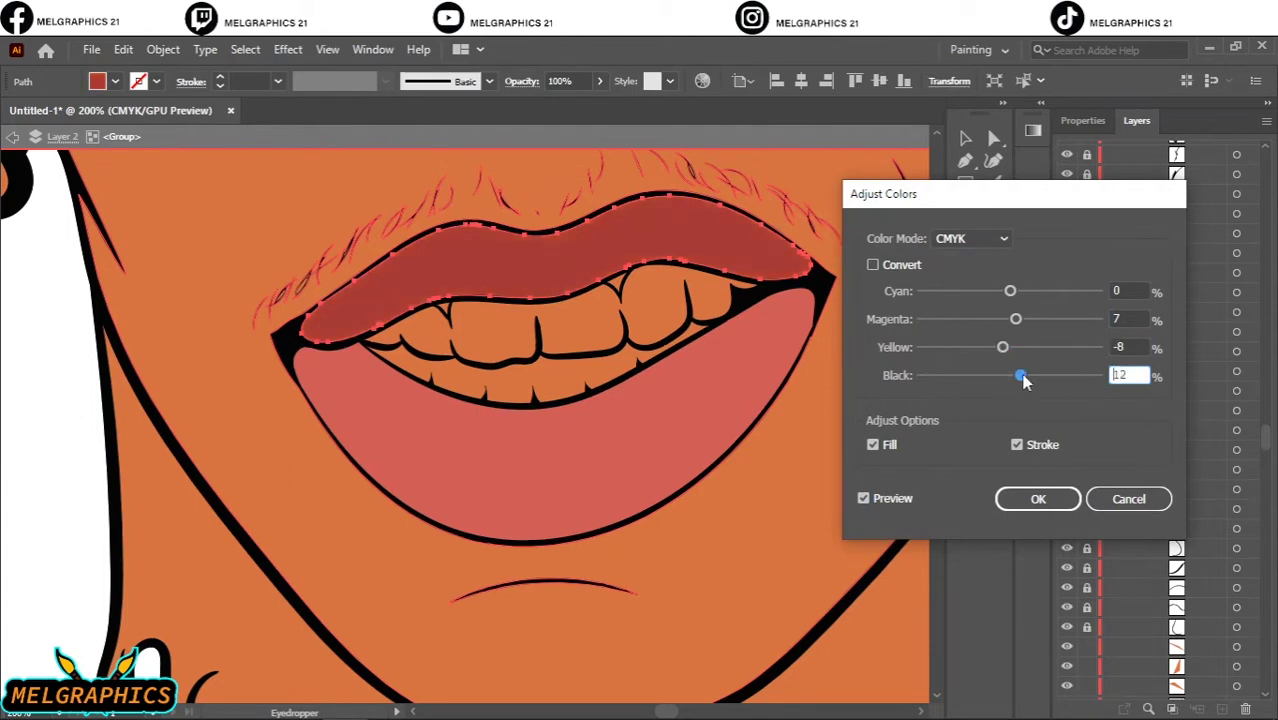
pyautogui.press('Return')
# Fill the teeth with light grey D3D3D3
pyautogui.click(965, 138)
pyautogui.click(571, 366)
pyautogui.doubleClick(967, 352)
pyautogui.write('D3D3D3')
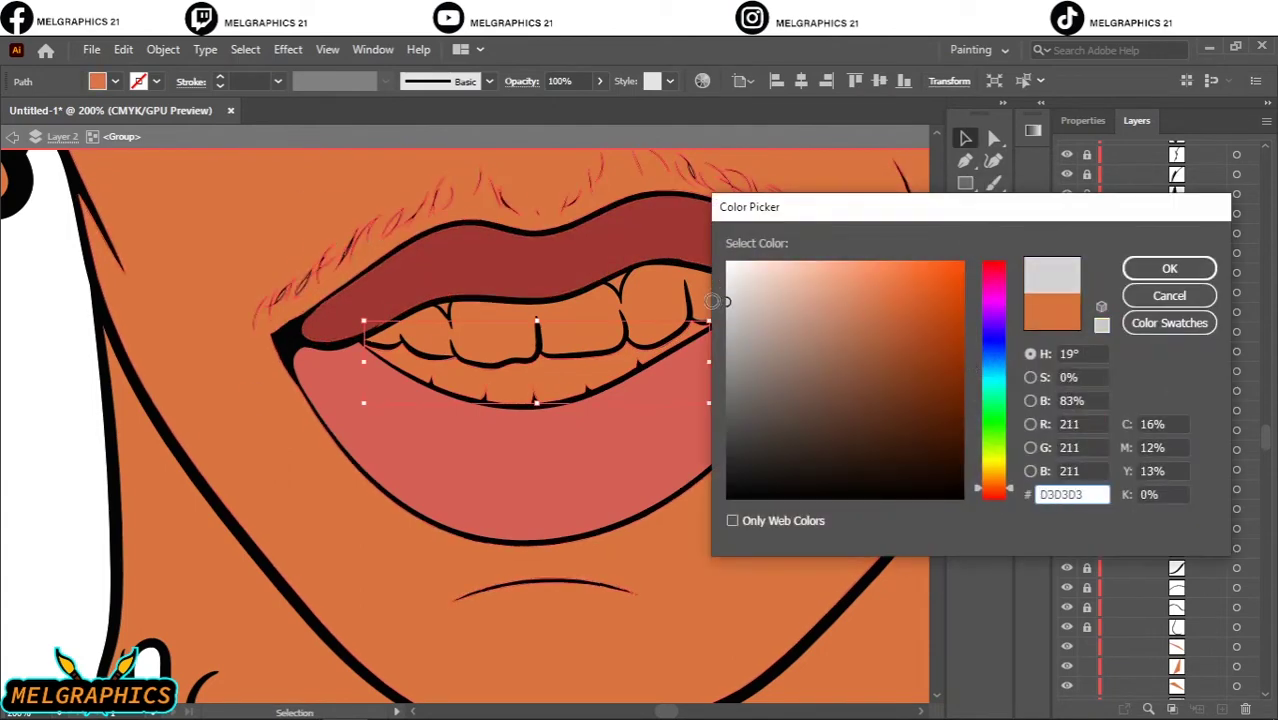
pyautogui.press('Return')
pyautogui.hotkey('ctrl', '+')
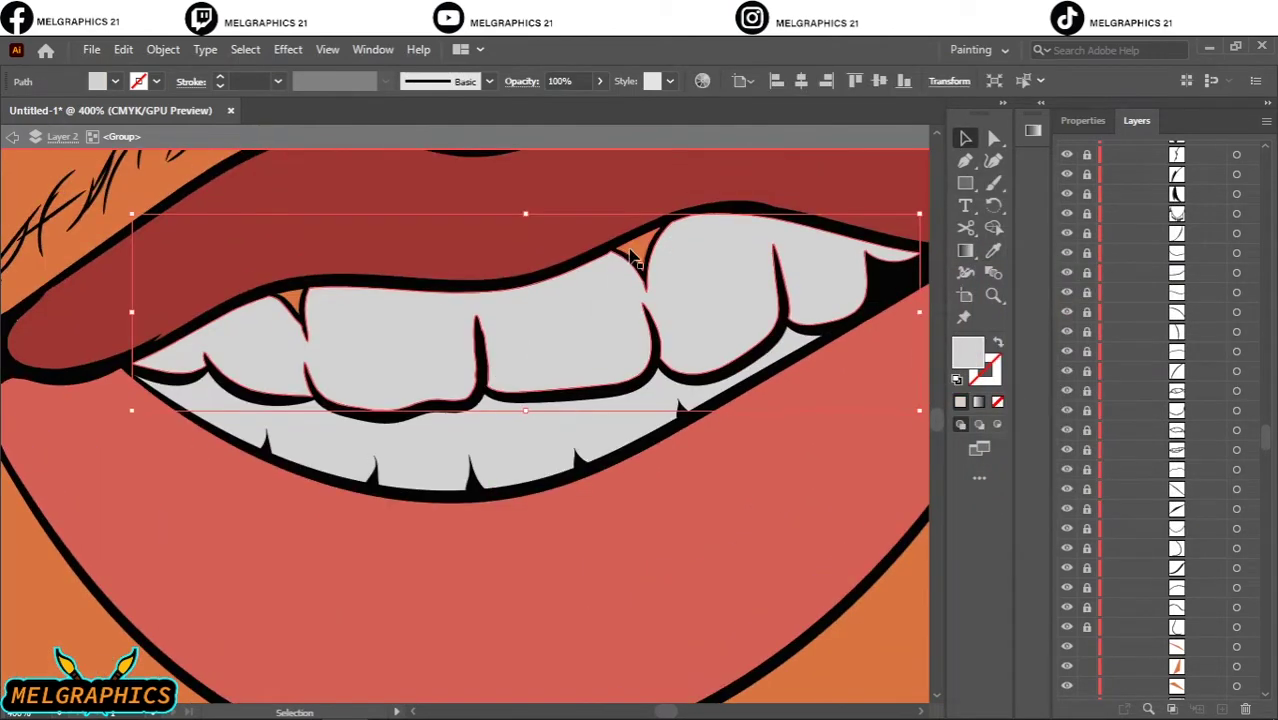
# Recolour the gum shapes red, then zoom out to the whole face
pyautogui.click(300, 298)
pyautogui.doubleClick(967, 352)
pyautogui.press('Return')
pyautogui.hotkey('ctrl', 'shift', 'a')
pyautogui.hotkey('ctrl', '-')
pyautogui.hotkey('ctrl', '-')
pyautogui.hotkey('ctrl', '-')
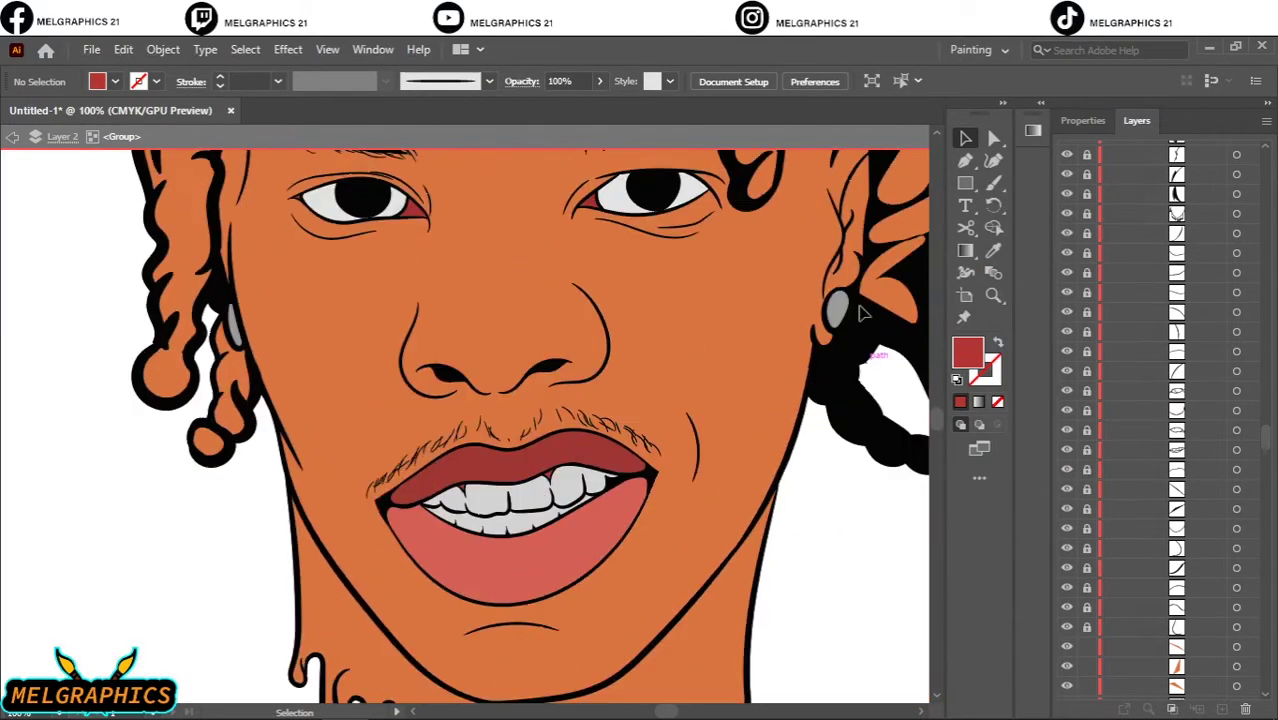
pyautogui.hotkey('ctrl', '-')
pyautogui.hotkey('ctrl', '-')
pyautogui.scroll(2, 780, 300)
# Turn the orange hair strands on the right dark brown 1E1818
pyautogui.click(765, 232)
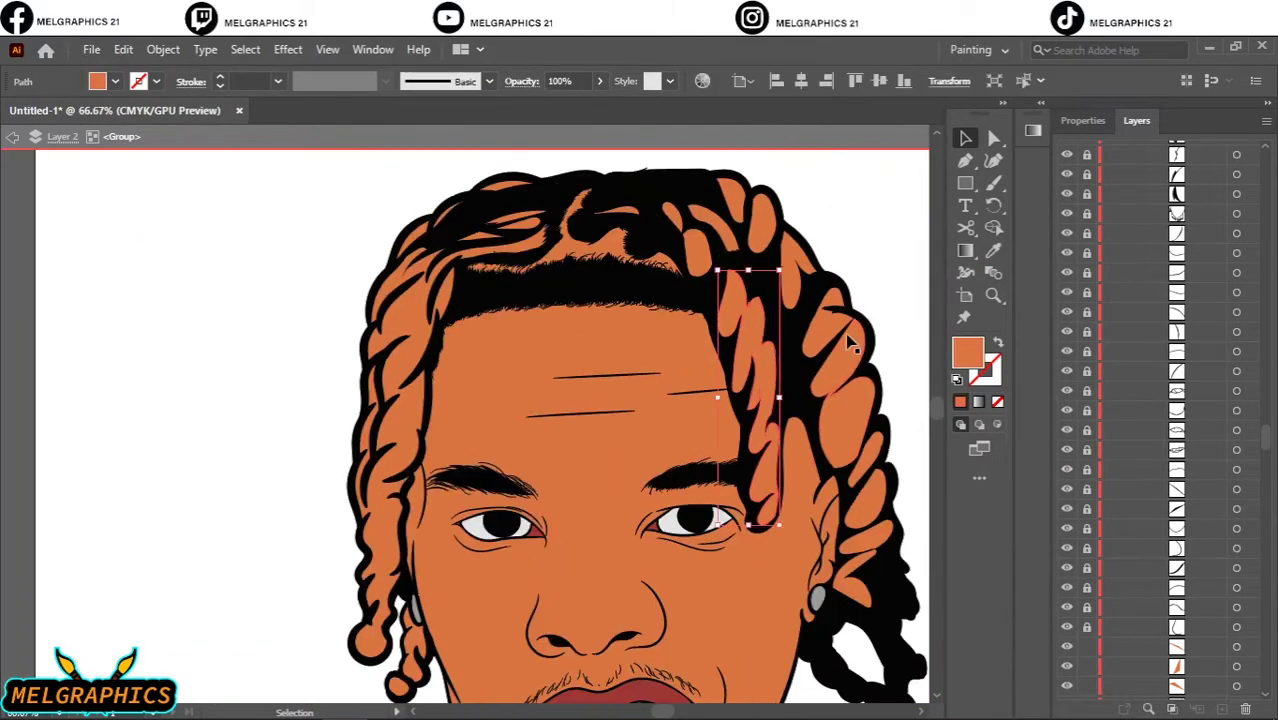
pyautogui.keyDown('shift'); pyautogui.click(750, 195); pyautogui.keyUp('shift')
pyautogui.keyDown('shift'); pyautogui.click(845, 270); pyautogui.keyUp('shift')
pyautogui.keyDown('shift'); pyautogui.click(870, 380); pyautogui.keyUp('shift')
pyautogui.keyDown('shift'); pyautogui.click(860, 570); pyautogui.keyUp('shift')
pyautogui.doubleClick(967, 352)
pyautogui.write('1E1818')
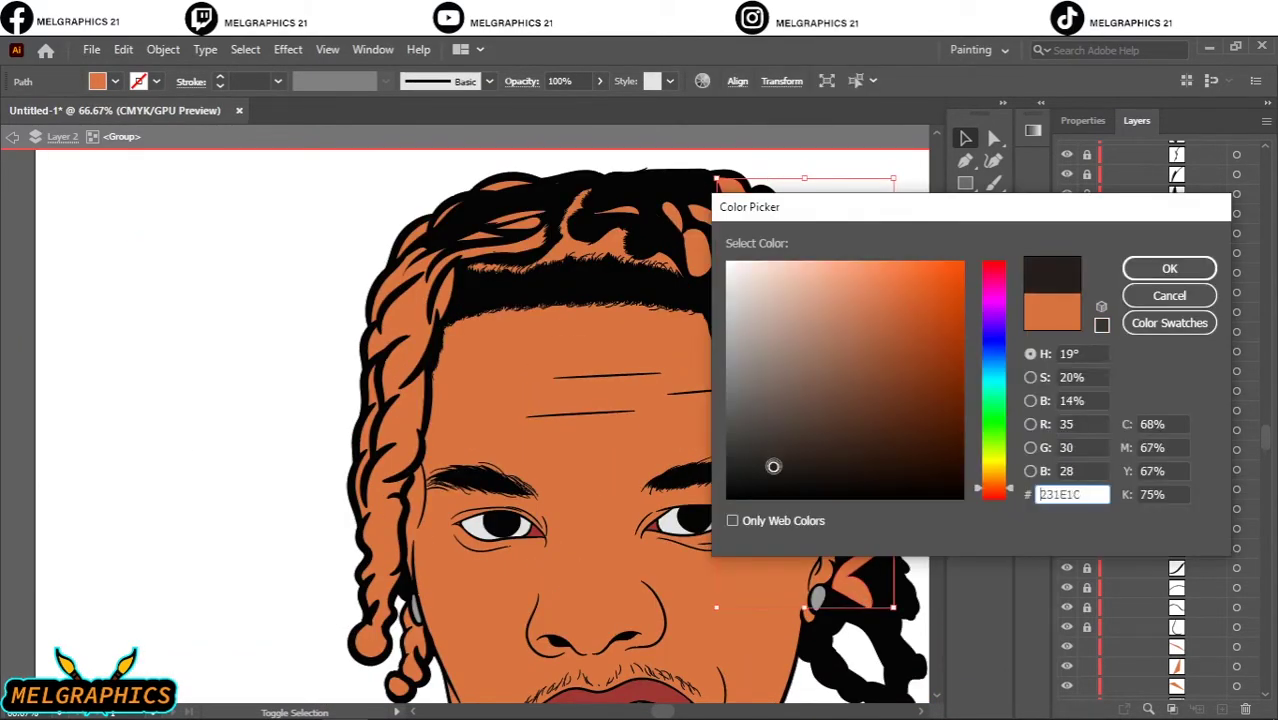
pyautogui.press('Return')
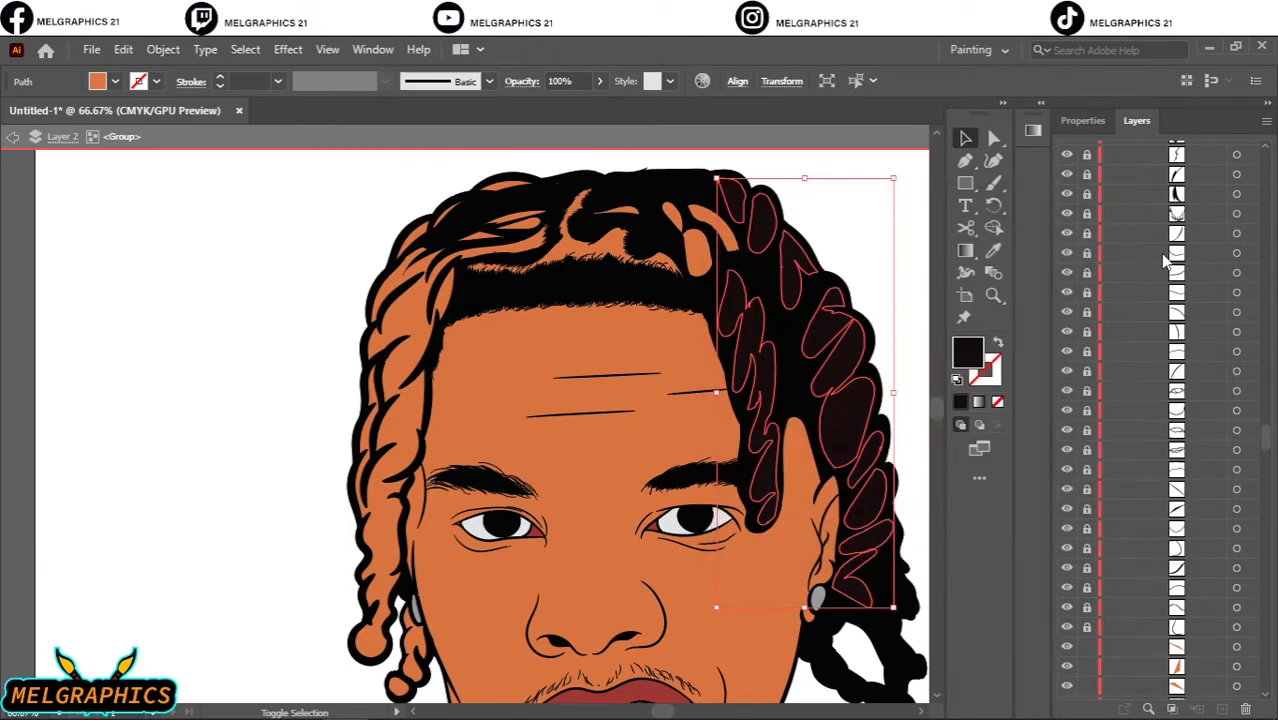
# Turn the orange curls of the left strand dark
pyautogui.scroll(-2, 600, 450)
pyautogui.click(360, 610)
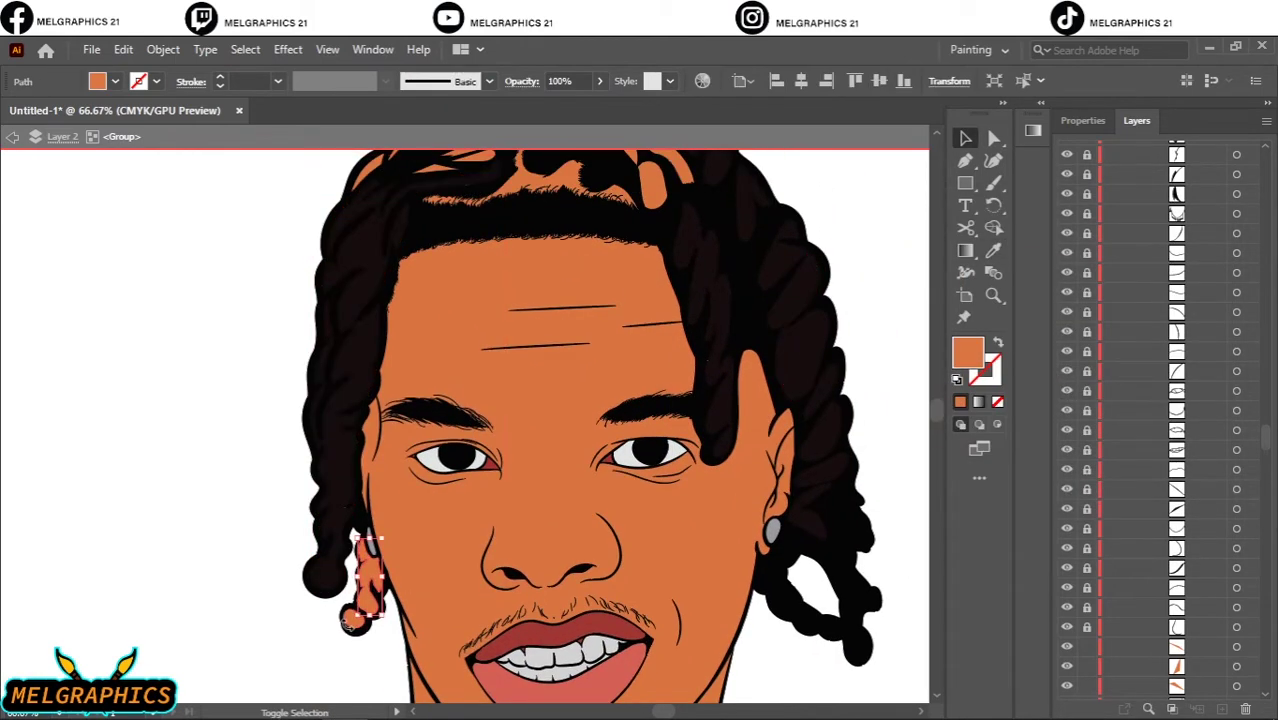
pyautogui.hotkey('ctrl', '+')
pyautogui.hotkey('ctrl', '+')
pyautogui.hotkey('ctrl', '-')
pyautogui.hotkey('ctrl', '-')
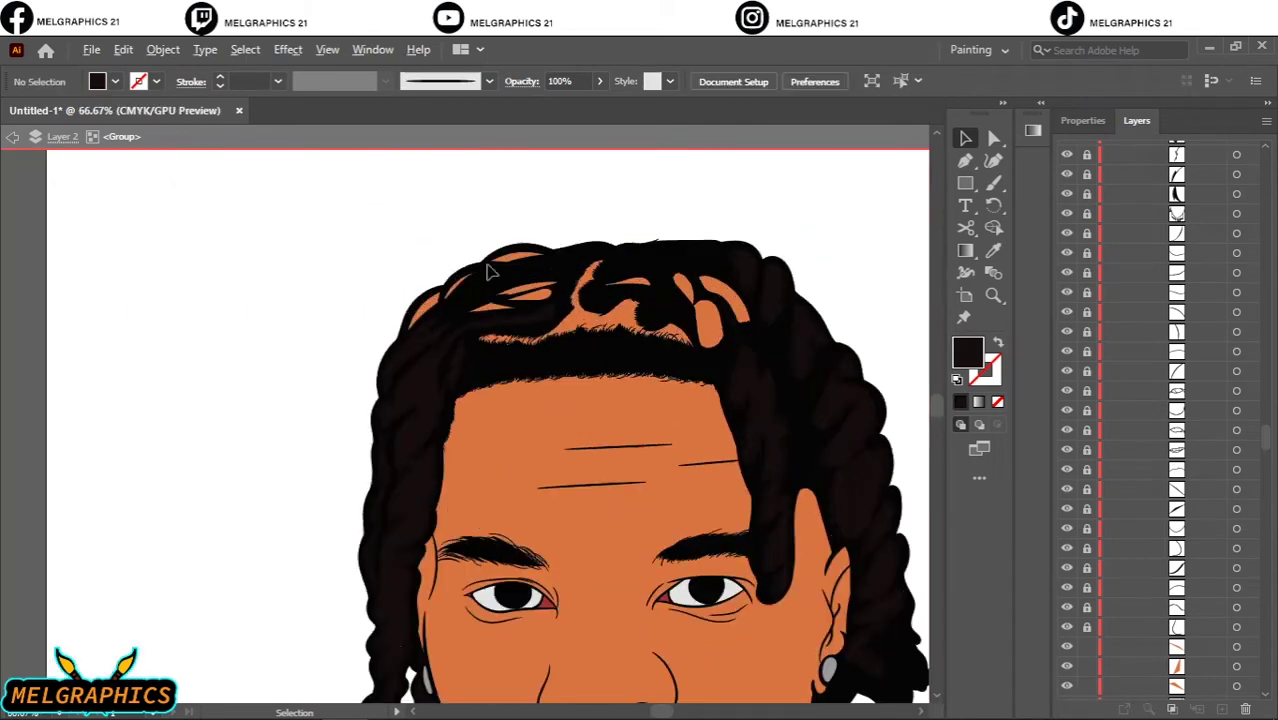
pyautogui.hotkey('ctrl', '+')
pyautogui.hotkey('ctrl', '+')
# Eyedropper the dark brown hair colour onto the remaining orange strands on top of the head
pyautogui.keyDown('shift'); pyautogui.click(570, 325); pyautogui.keyUp('shift')
pyautogui.keyDown('shift'); pyautogui.click(380, 335); pyautogui.keyUp('shift')
pyautogui.keyDown('shift'); pyautogui.click(500, 365); pyautogui.keyUp('shift')
pyautogui.press('i')
pyautogui.click(730, 258)
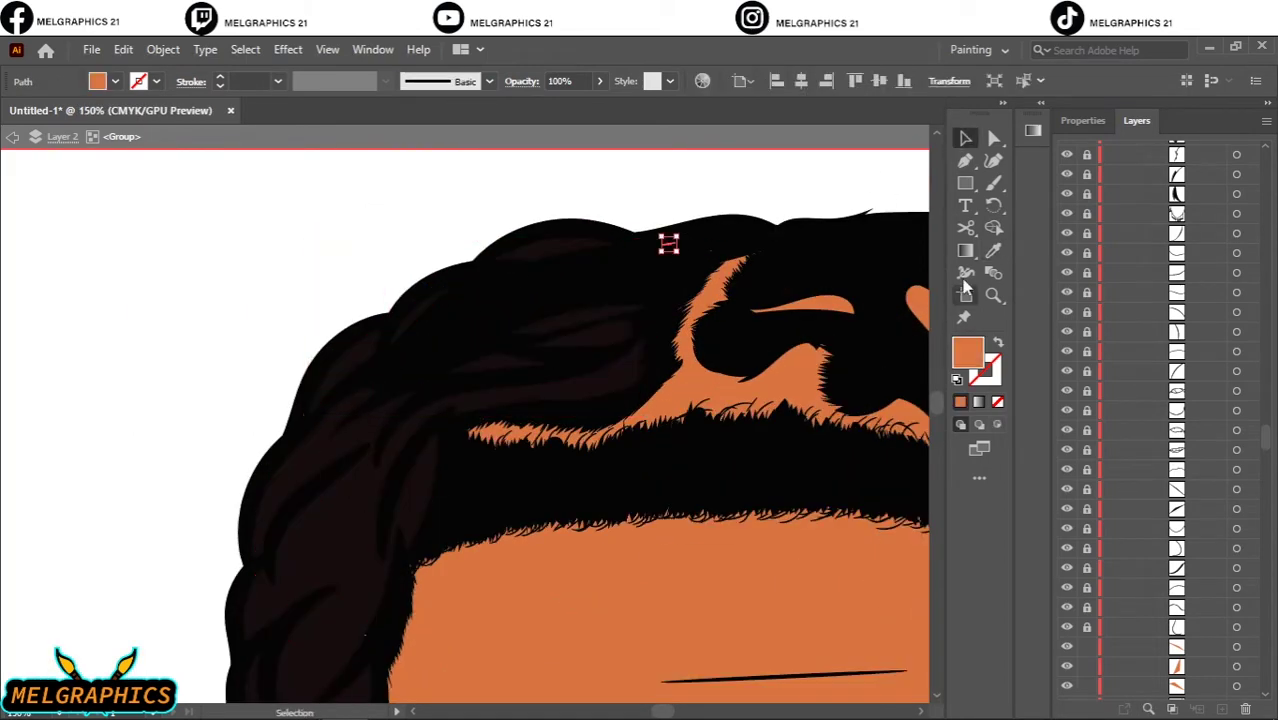
pyautogui.press('v')
pyautogui.hscroll(5, 665, 243)
pyautogui.click(640, 375)
pyautogui.press('i')
pyautogui.click(720, 330)
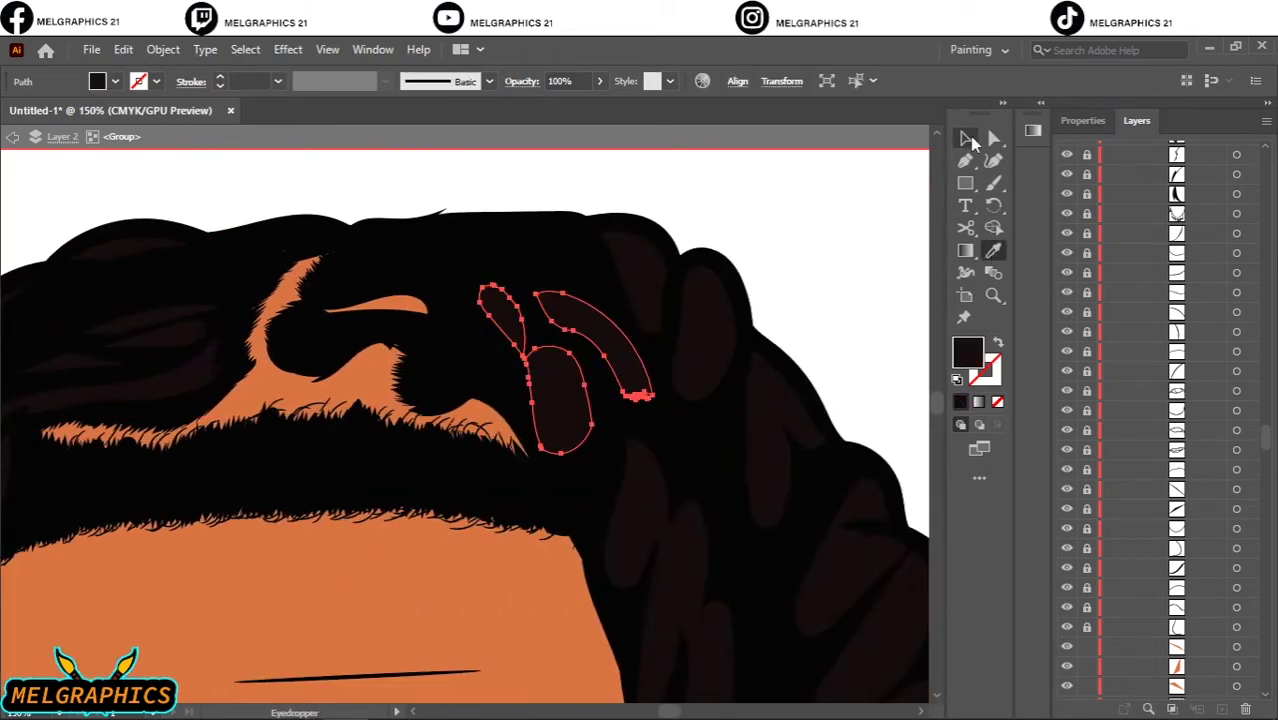
pyautogui.hotkey('ctrl', '0')
# Duplicate Layer 2, hide the original, and delete the orange strands along the hairline
pyautogui.moveTo(1160, 170); pyautogui.dragTo(1222, 708)
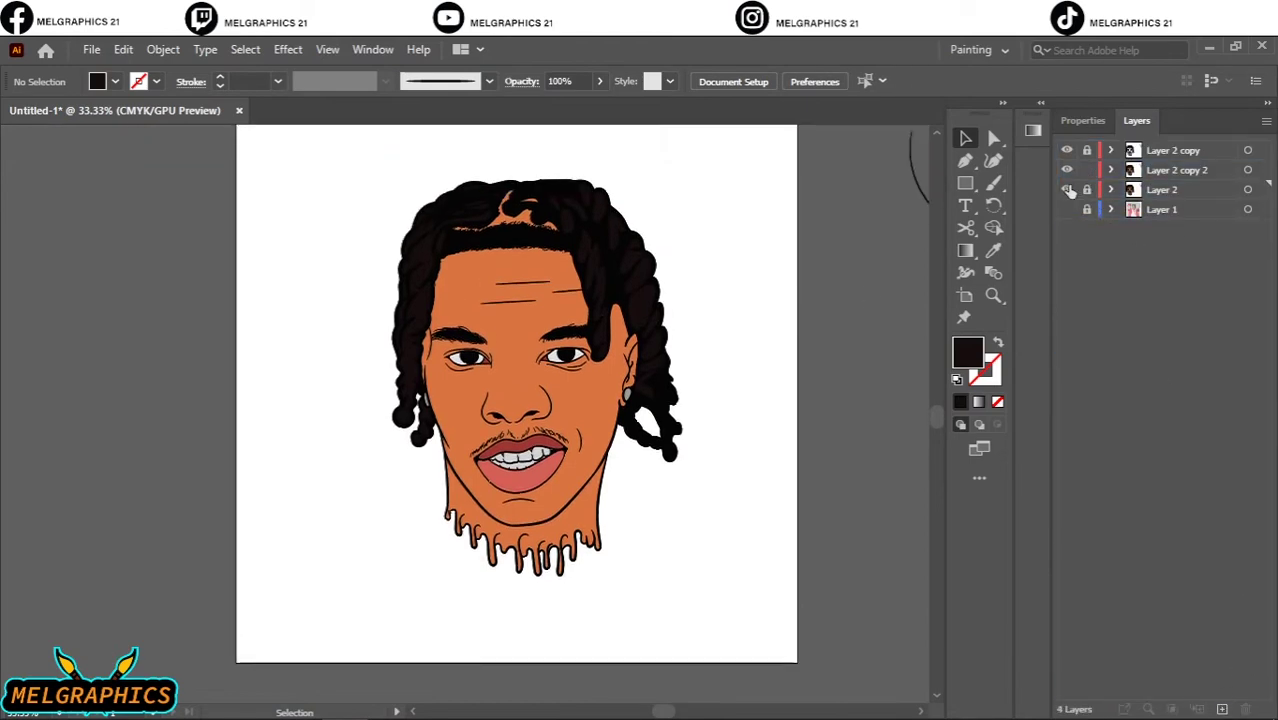
pyautogui.click(1067, 190)
pyautogui.scroll(3, 590, 430)
pyautogui.scroll(5, 590, 430)
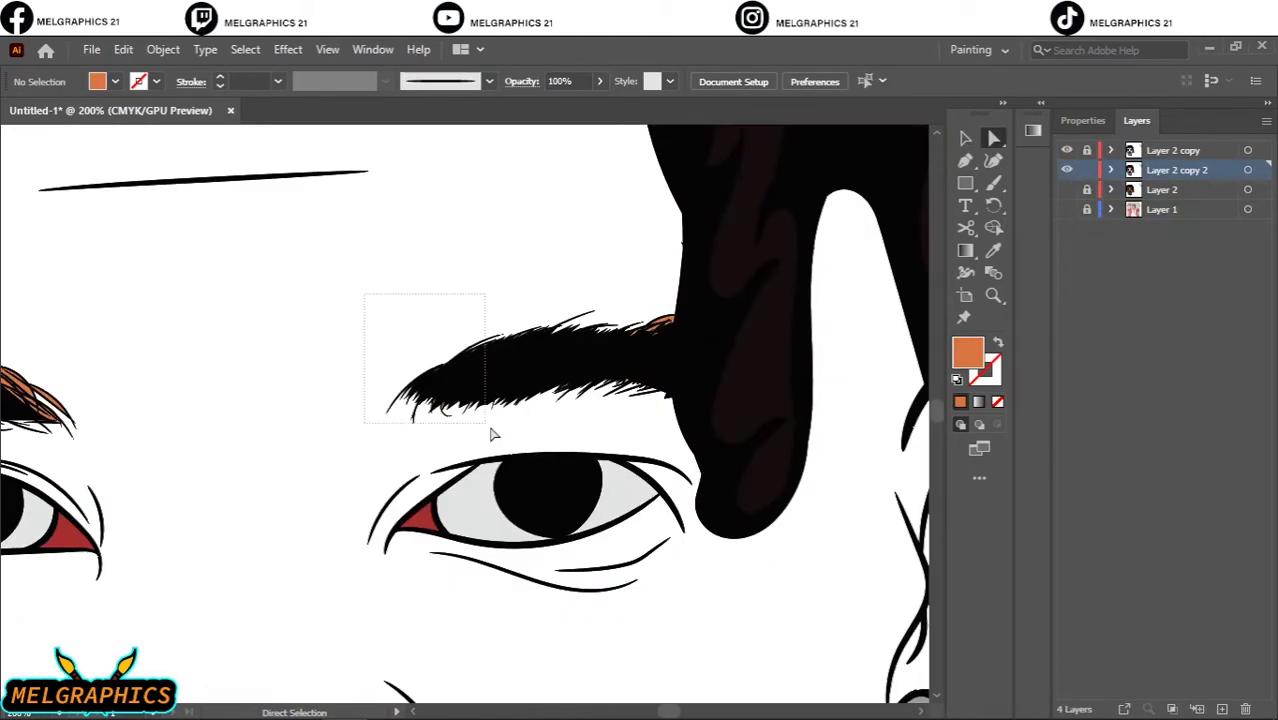
pyautogui.hscroll(-5, 490, 322)
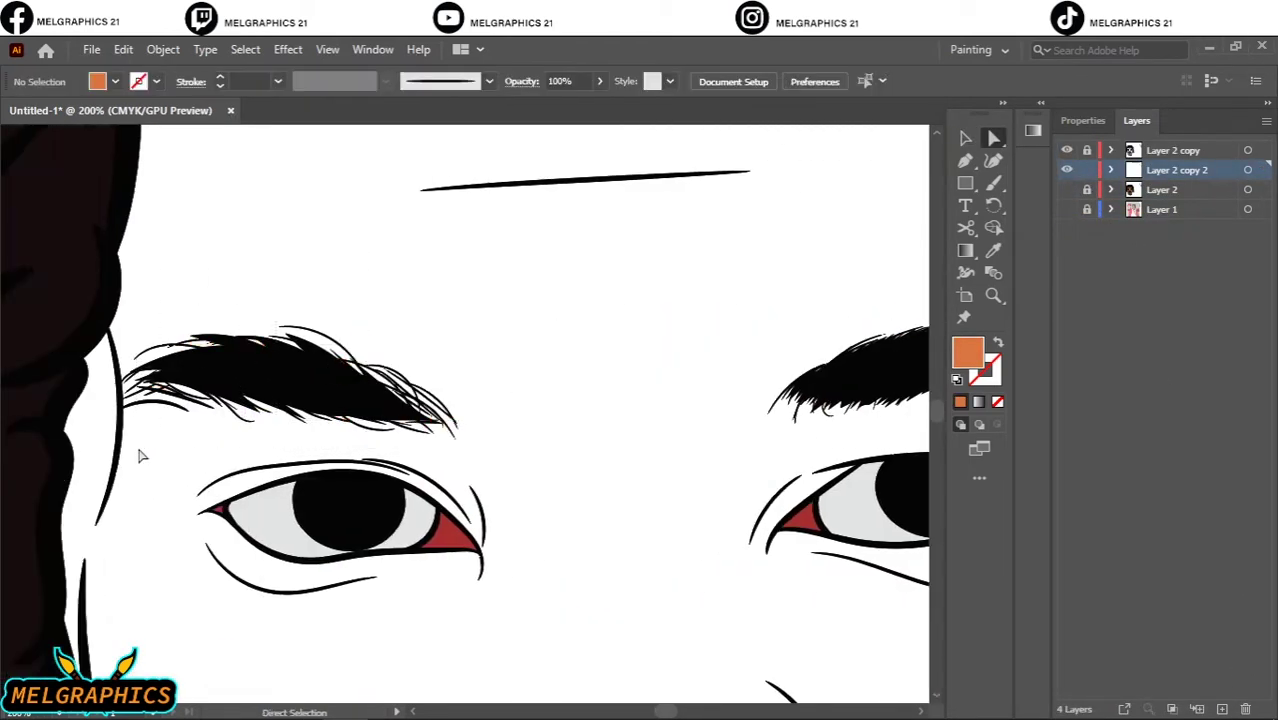
pyautogui.scroll(5, 141, 456)
pyautogui.moveTo(165, 295); pyautogui.dragTo(805, 381)
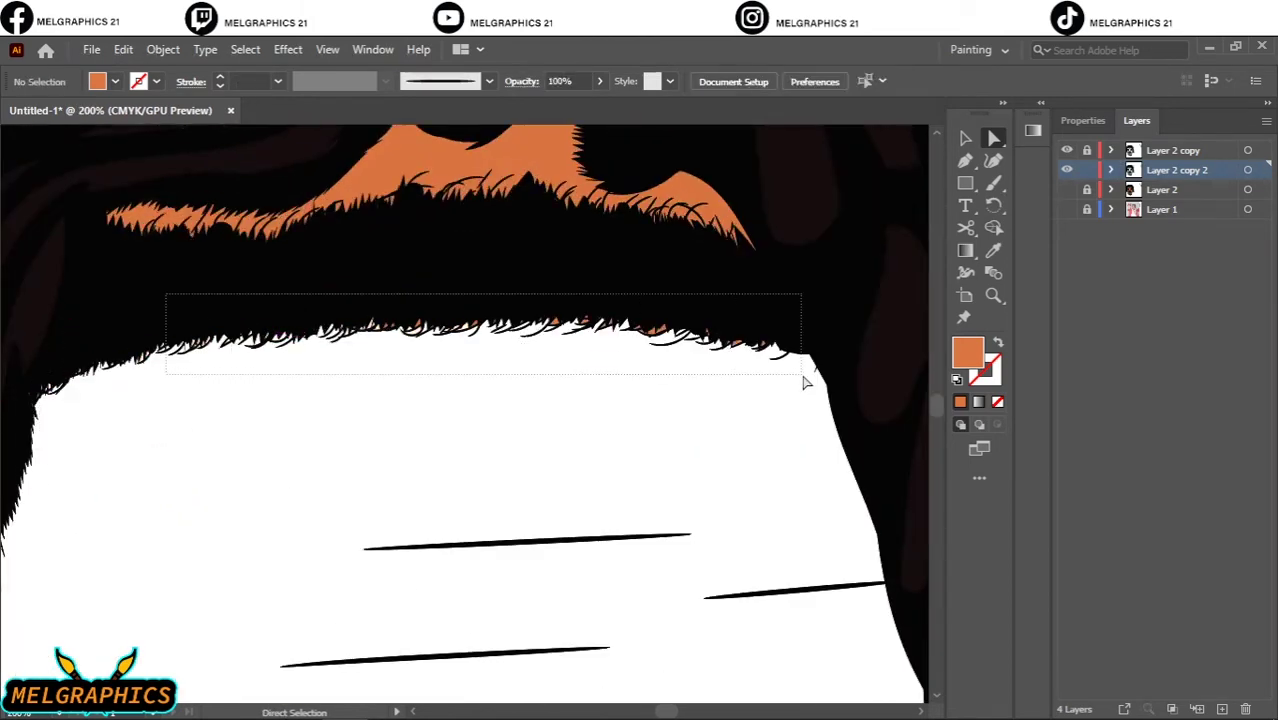
pyautogui.press('Delete')
# Delete the leftover orange strands in the hair
pyautogui.scroll(3, 28, 400)
pyautogui.moveTo(695, 362); pyautogui.dragTo(744, 478)
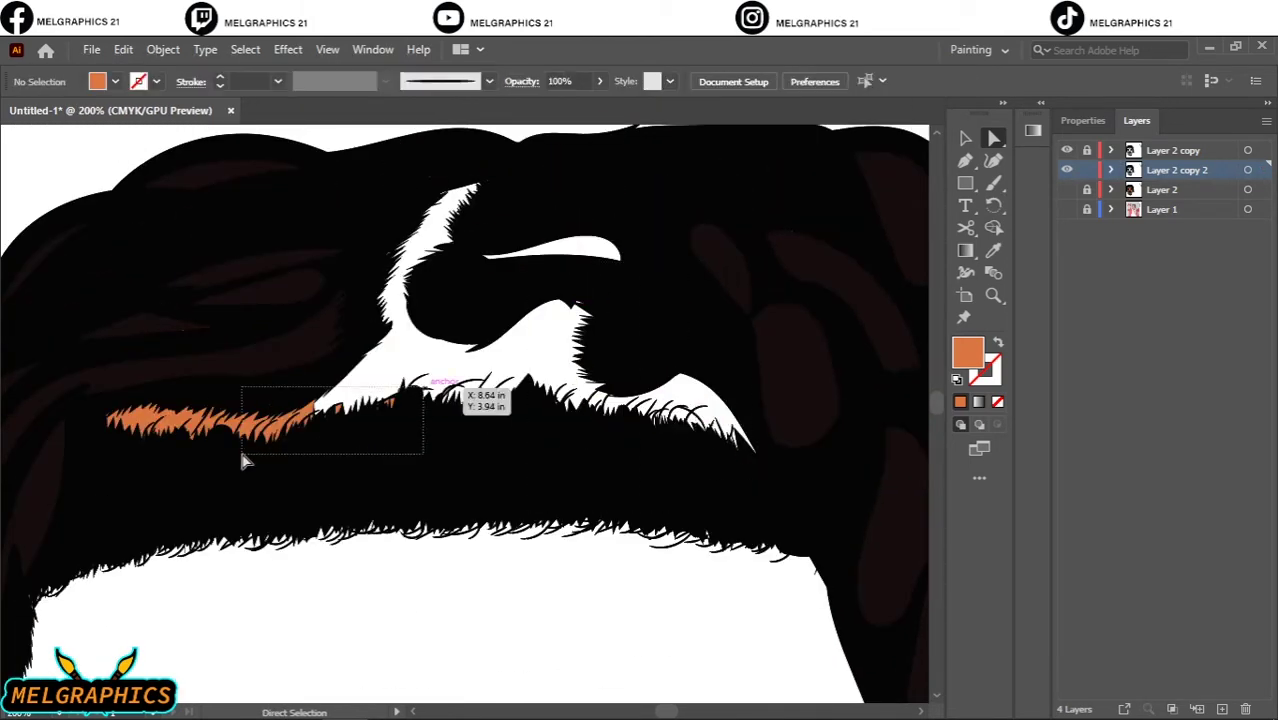
pyautogui.moveTo(242, 460)
pyautogui.mouseDown()
pyautogui.moveTo(137, 465)
pyautogui.moveTo(235, 535)
pyautogui.mouseUp()
pyautogui.press('Delete')
# Delete the orange mustache strands and make Layer 2 the active layer
pyautogui.scroll(-5, 171, 451)
pyautogui.scroll(6, 165, 502)
pyautogui.press('Delete')
pyautogui.hscroll(8, 653, 343)
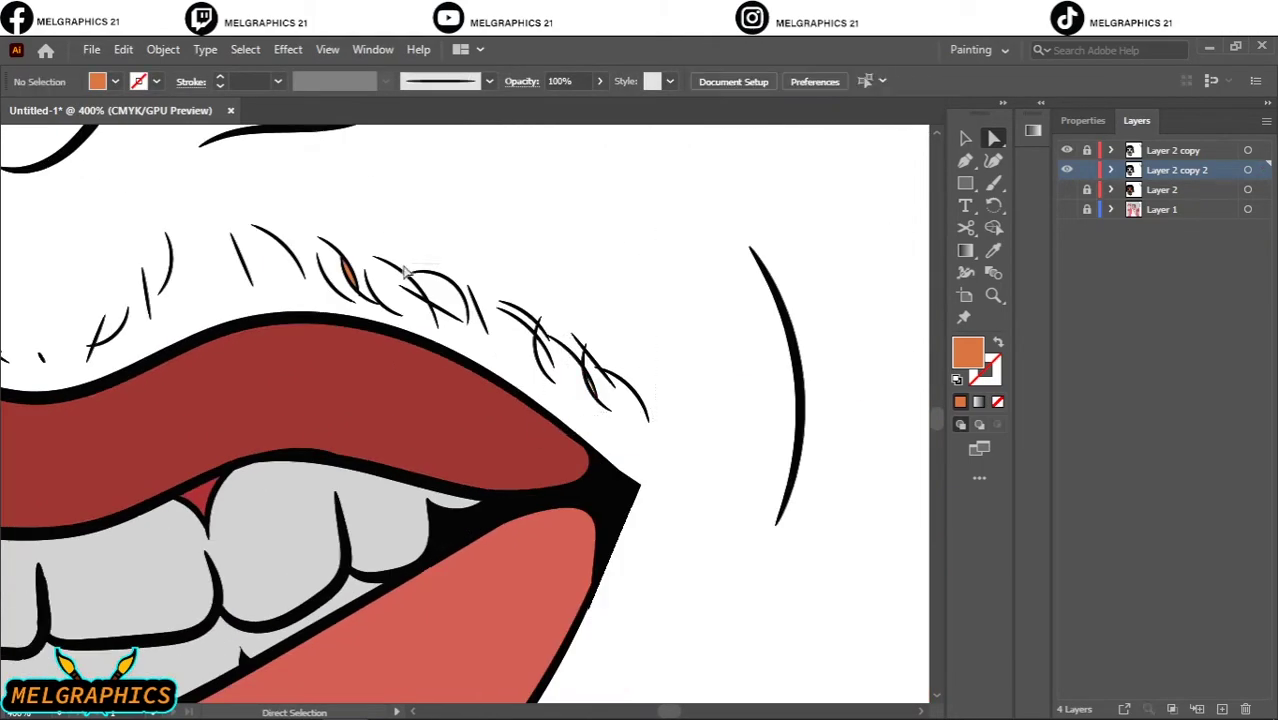
pyautogui.scroll(-5, 679, 317)
pyautogui.scroll(-3, 650, 323)
pyautogui.scroll(3, 650, 323)
pyautogui.click(1160, 189)
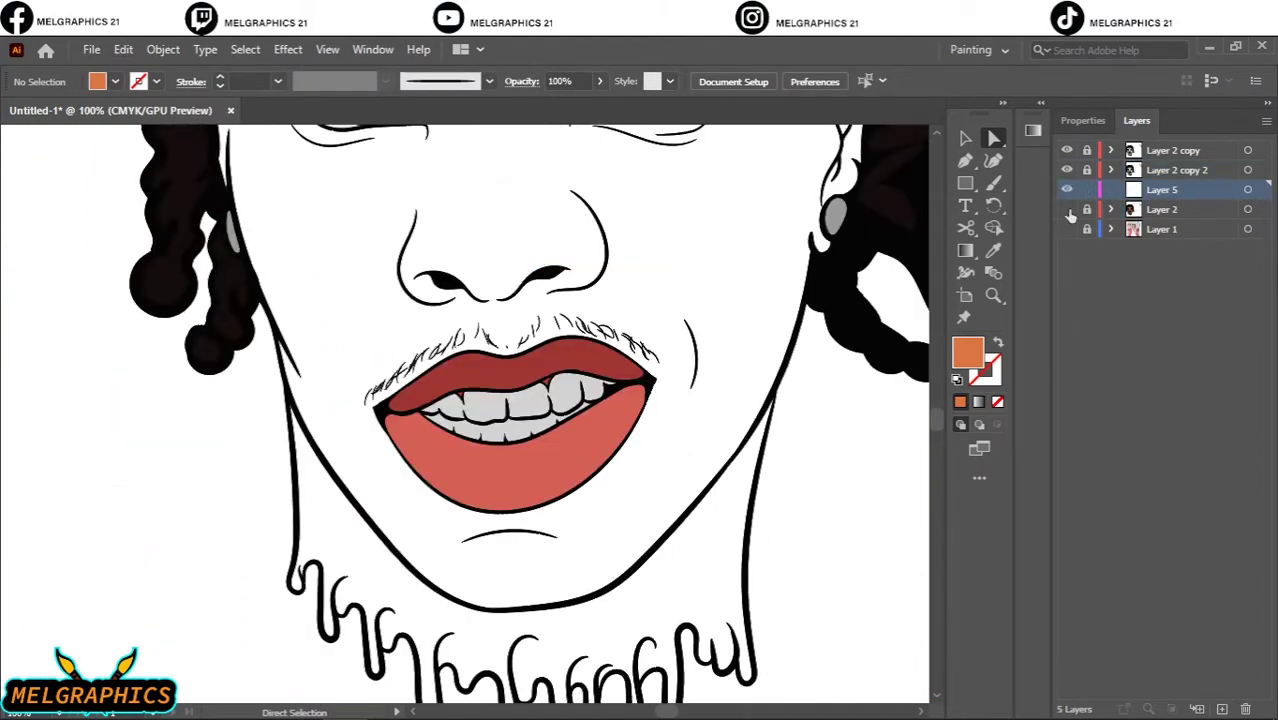
# Sample the orange skin colour, then set the fill to the darker shadow colour B55031
pyautogui.doubleClick(967, 352)
pyautogui.click(1172, 297)
pyautogui.click(1066, 229)
pyautogui.scroll(5, 700, 400)
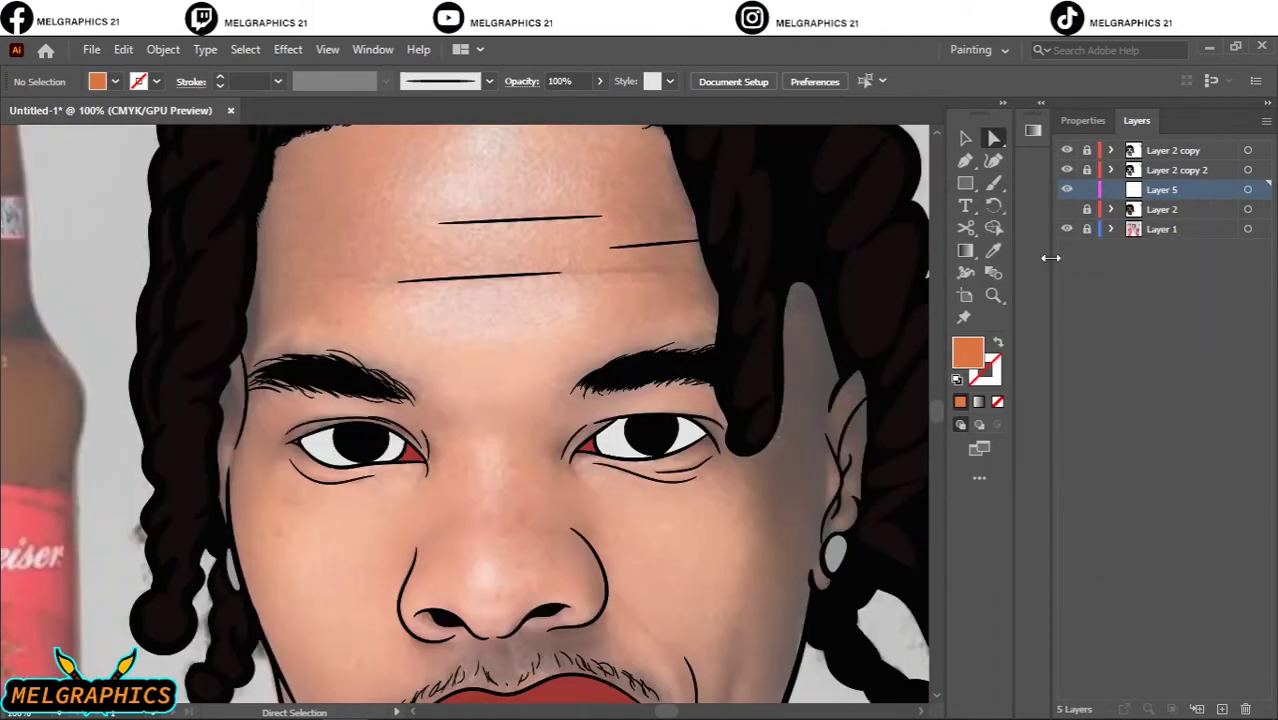
pyautogui.click(1066, 229)
pyautogui.click(993, 250)
pyautogui.doubleClick(967, 352)
pyautogui.write('B55031')
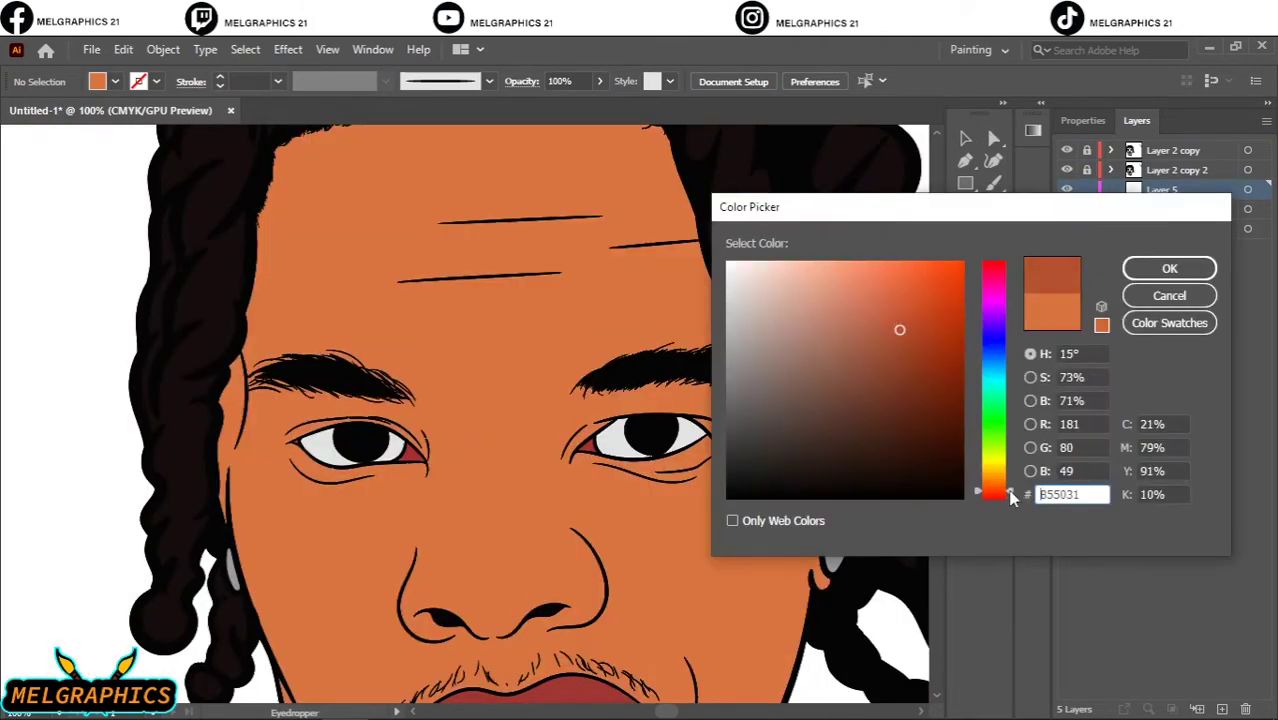
pyautogui.click(1169, 269)
# With the Pencil, draw shadow shapes between hair and ear, beside the ear and hair strand
pyautogui.press('n')
pyautogui.click(1066, 229)
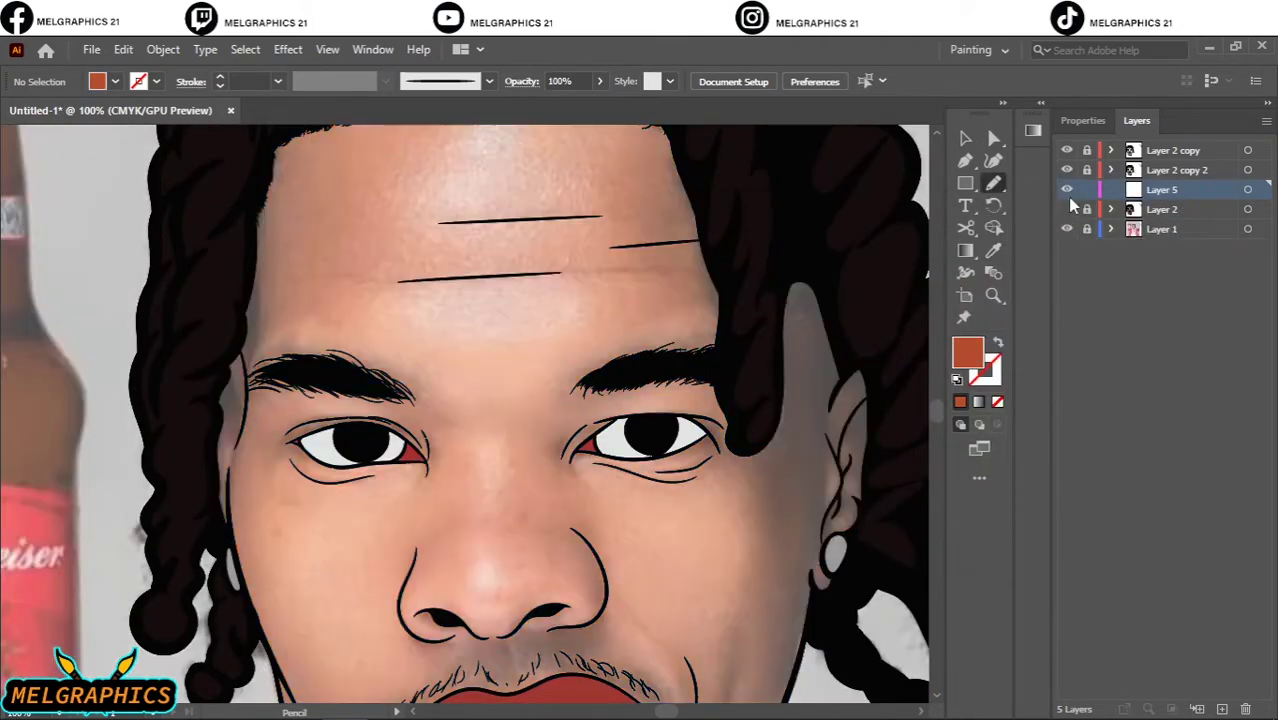
pyautogui.scroll(-3, 629, 290)
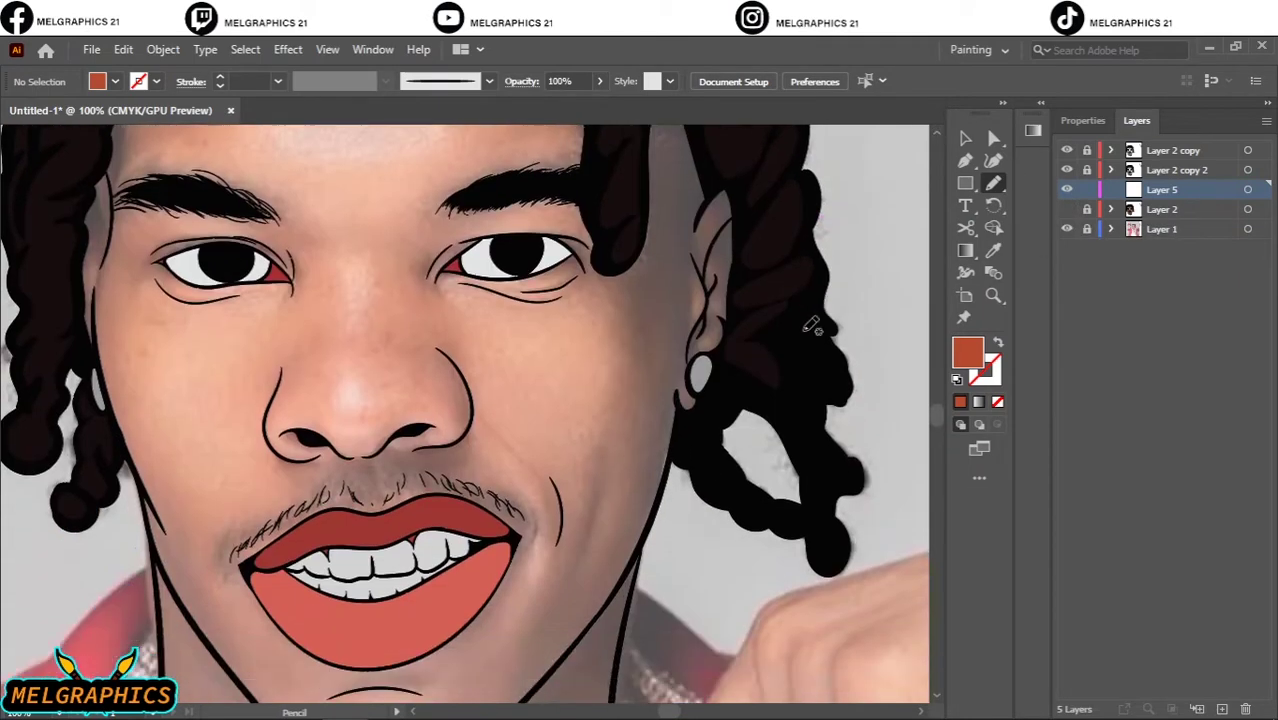
pyautogui.moveTo(622, 336); pyautogui.dragTo(678, 262)
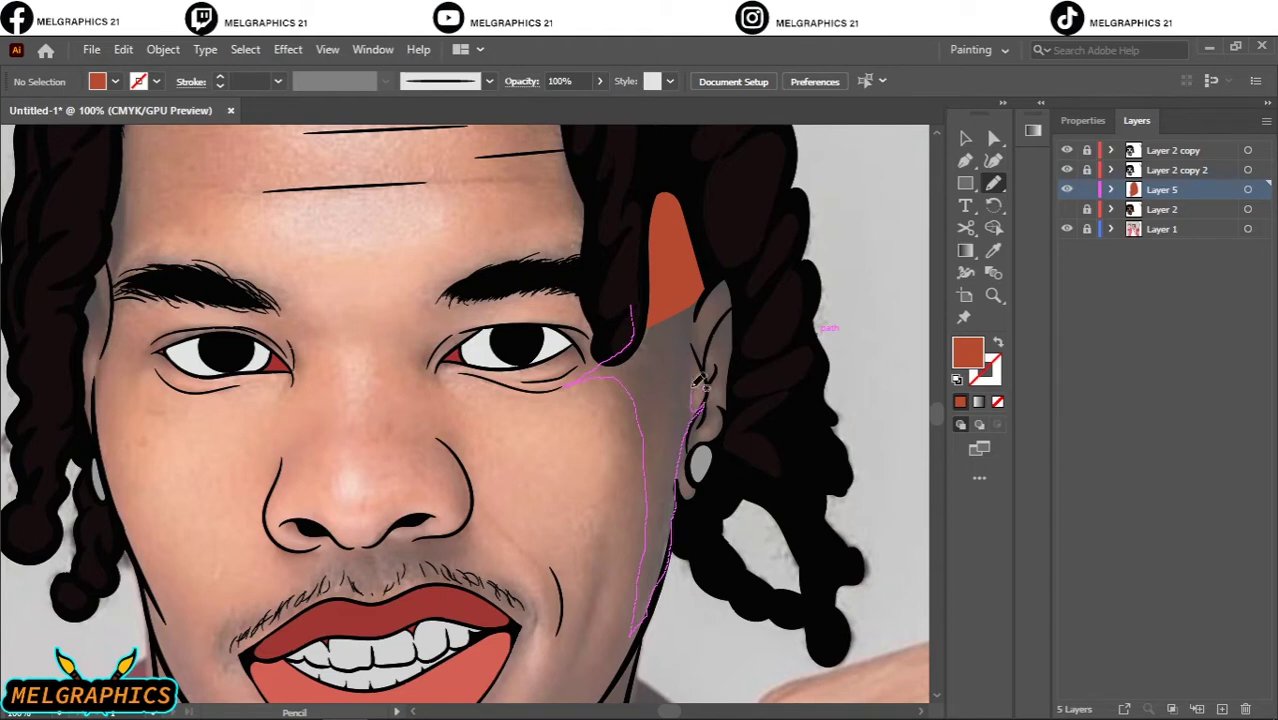
pyautogui.moveTo(700, 380); pyautogui.dragTo(690, 310)
pyautogui.scroll(3, 684, 316)
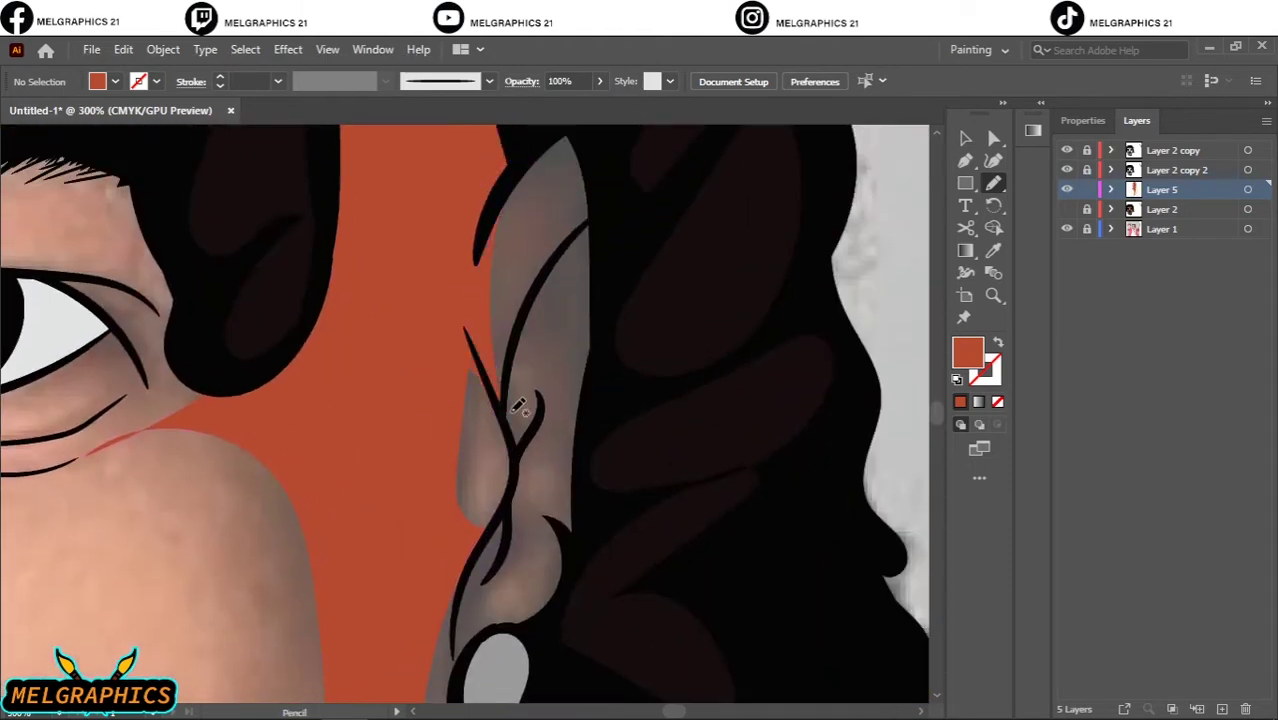
pyautogui.moveTo(531, 392); pyautogui.dragTo(518, 394)
pyautogui.scroll(-3, 556, 398)
pyautogui.moveTo(490, 343)
pyautogui.mouseDown()
pyautogui.moveTo(494, 356)
pyautogui.moveTo(540, 345)
pyautogui.mouseUp()
pyautogui.scroll(-3, 560, 290)
pyautogui.scroll(3, 450, 283)
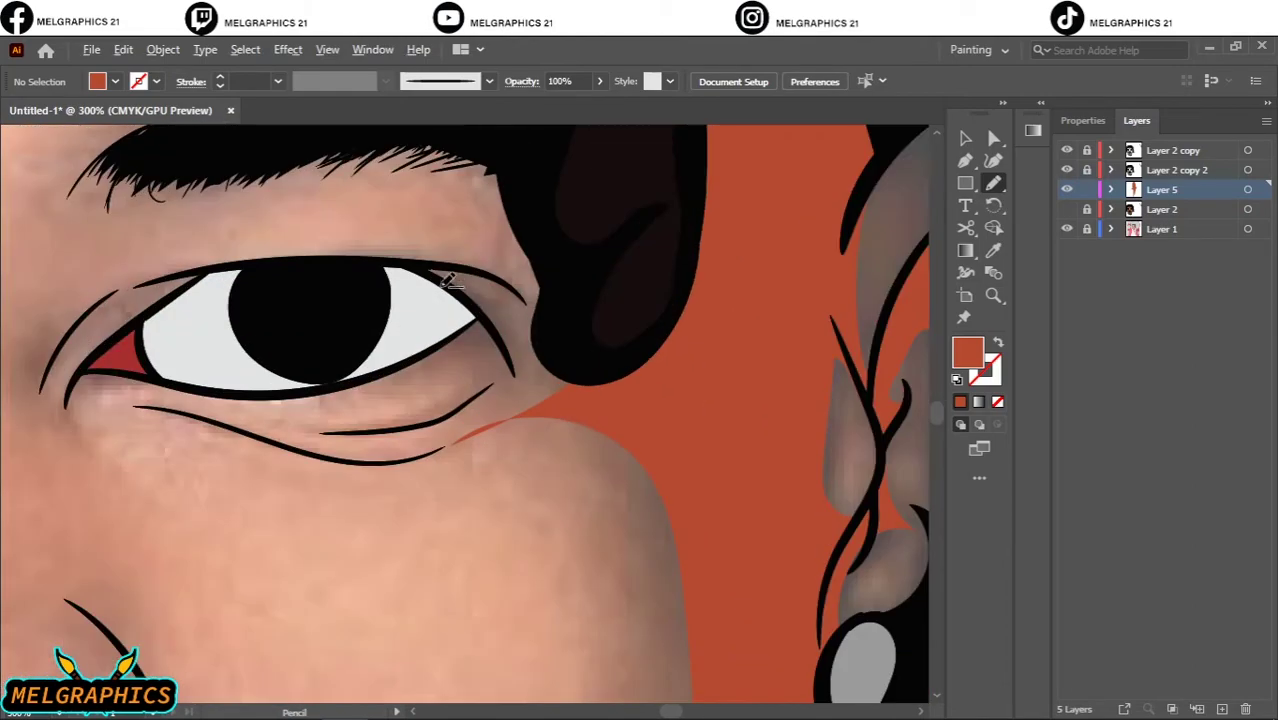
# Draw shadow shapes under the eye, along the jaw to the chin, and at the hairline
pyautogui.moveTo(470, 432); pyautogui.dragTo(516, 381)
pyautogui.moveTo(487, 288); pyautogui.dragTo(491, 428)
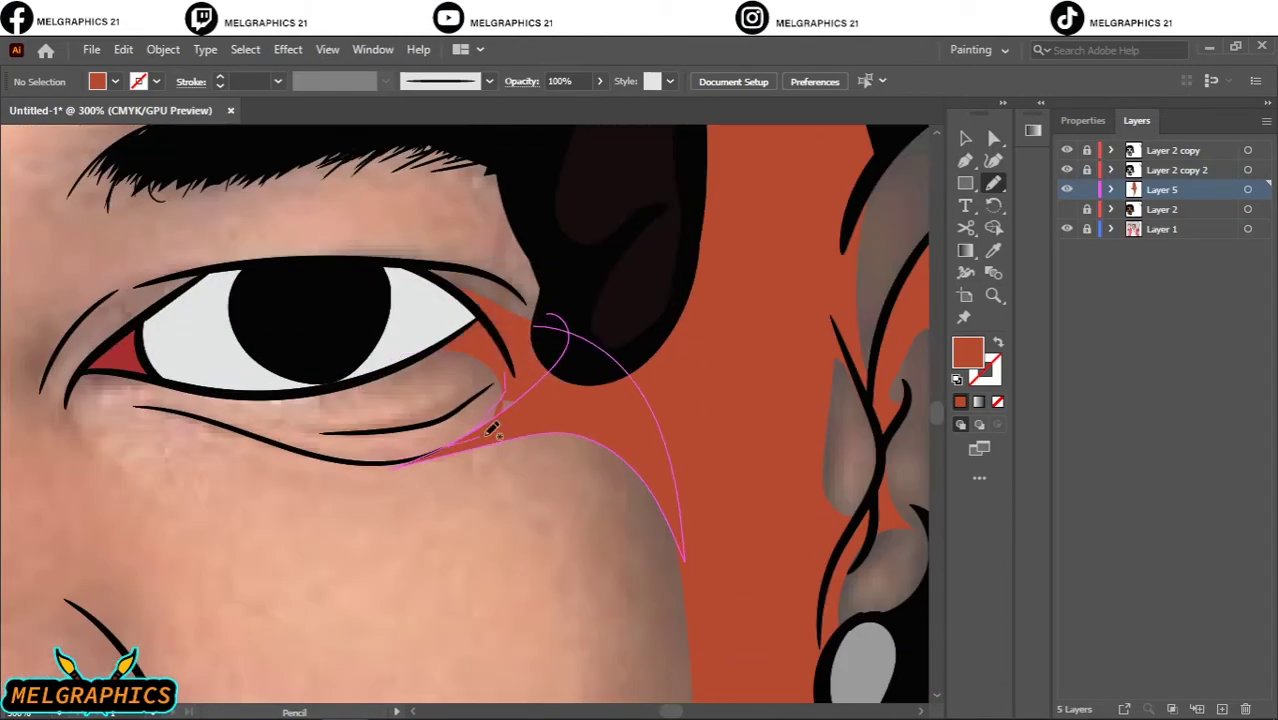
pyautogui.moveTo(591, 258); pyautogui.dragTo(593, 260)
pyautogui.scroll(-3, 560, 290)
pyautogui.scroll(-3, 620, 300)
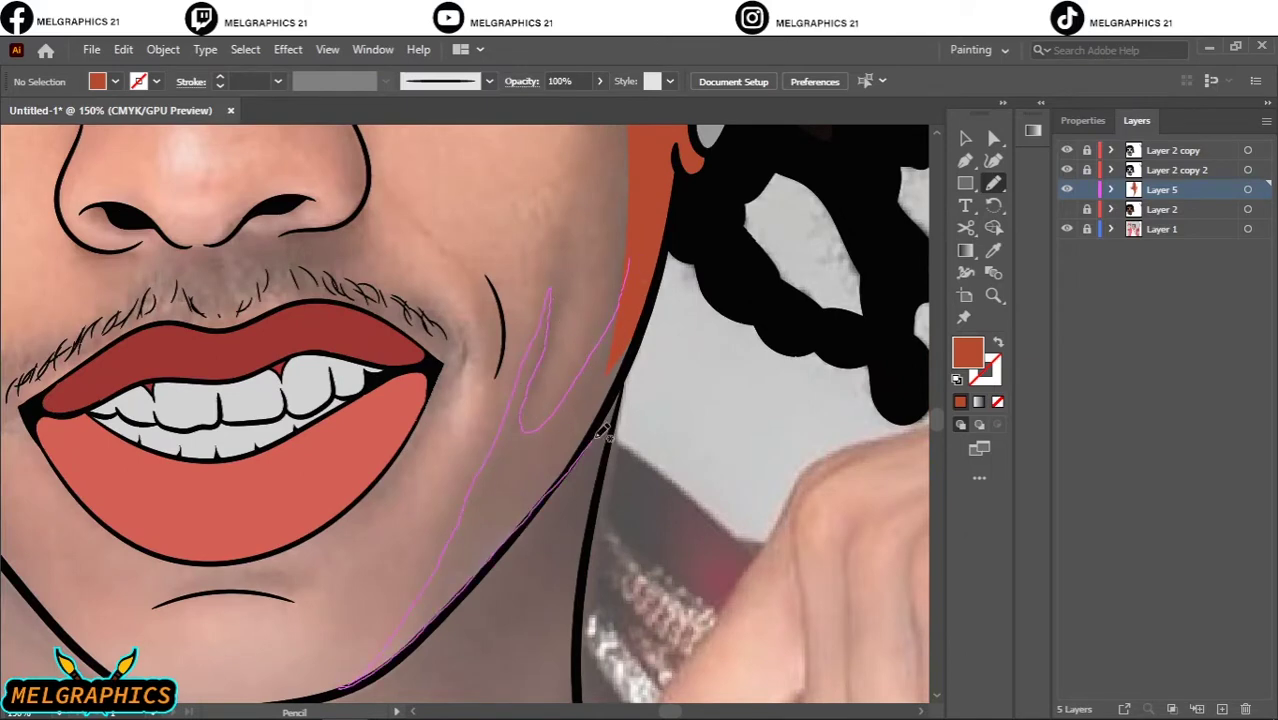
pyautogui.moveTo(603, 432)
pyautogui.mouseDown()
pyautogui.moveTo(550, 425)
pyautogui.moveTo(522, 392)
pyautogui.mouseUp()
pyautogui.scroll(-3, 485, 470)
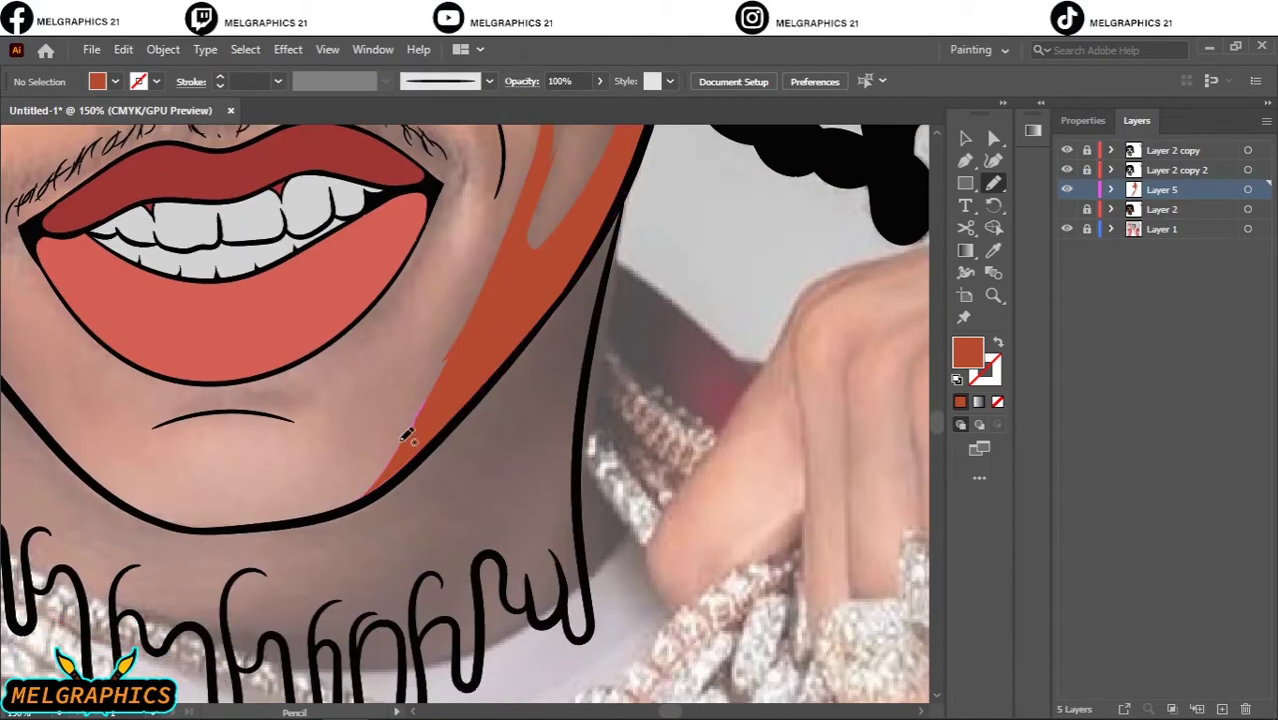
pyautogui.moveTo(596, 320); pyautogui.dragTo(405, 458)
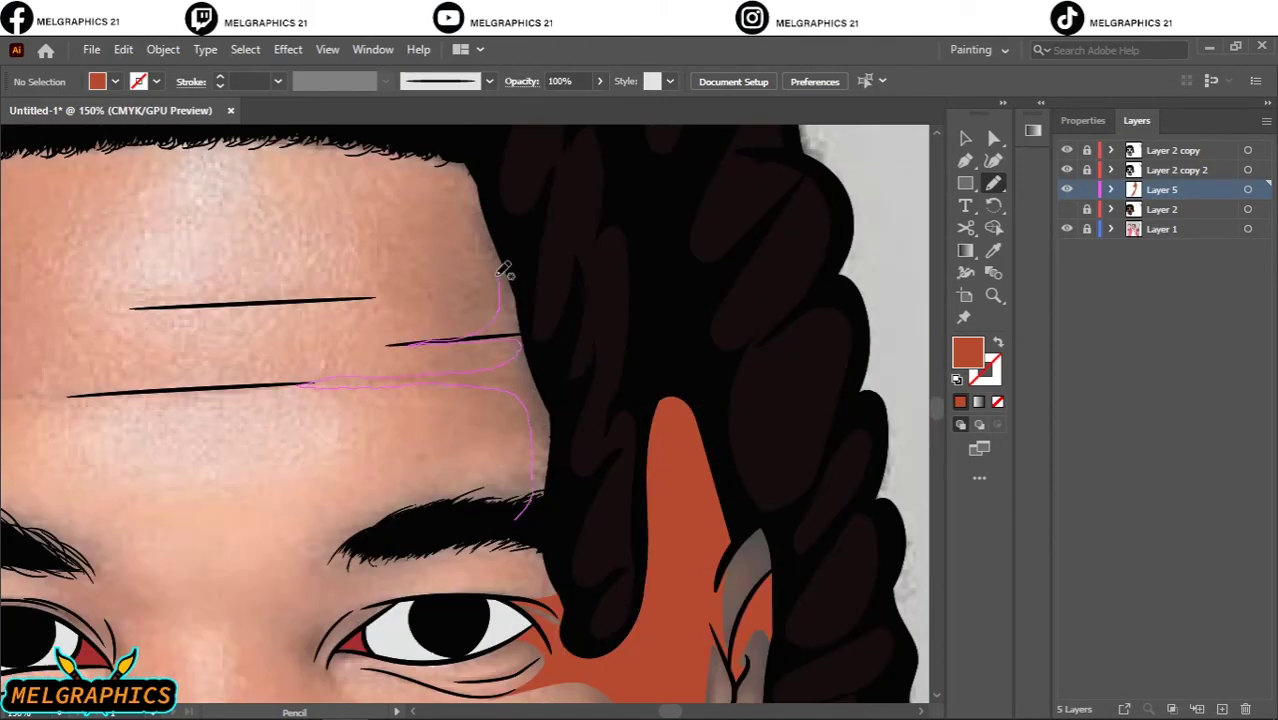
pyautogui.moveTo(504, 270); pyautogui.dragTo(505, 200)
pyautogui.hotkey('ctrl', '0')
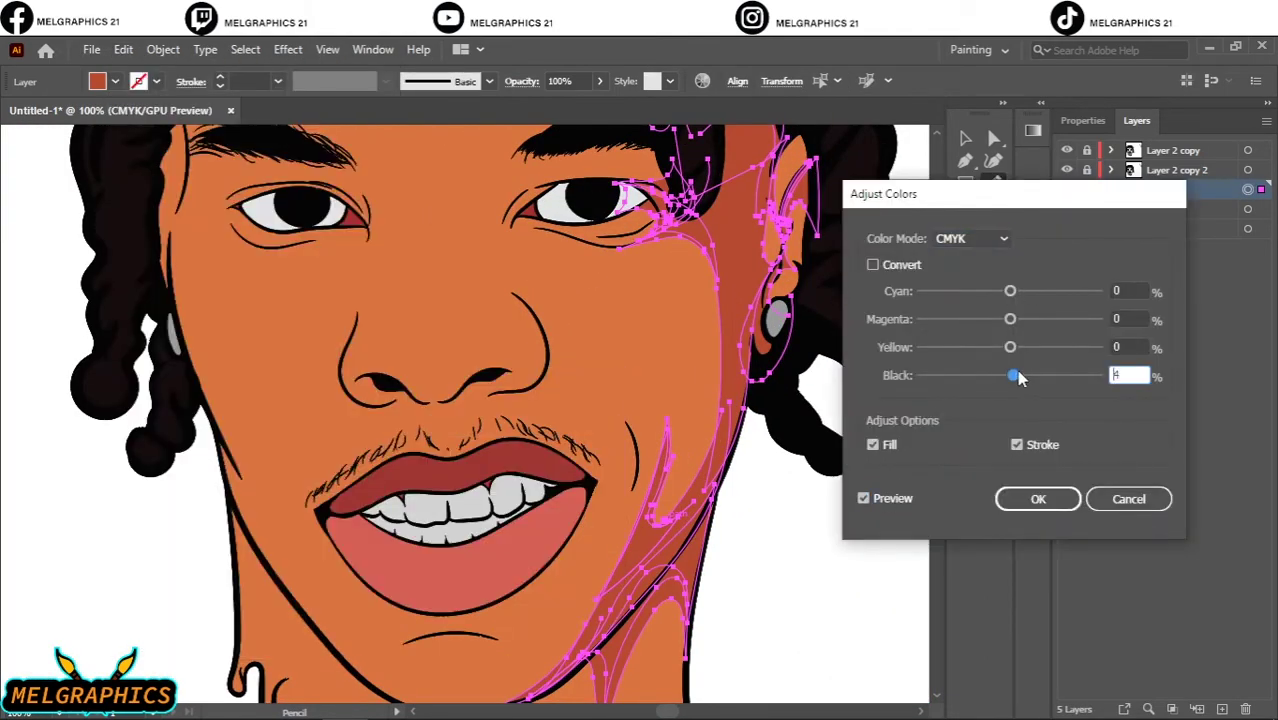
# Apply the darker shadow colour, deselect, and show the reference photo instead of the flat skin
pyautogui.click(1030, 497)
pyautogui.click(820, 590)
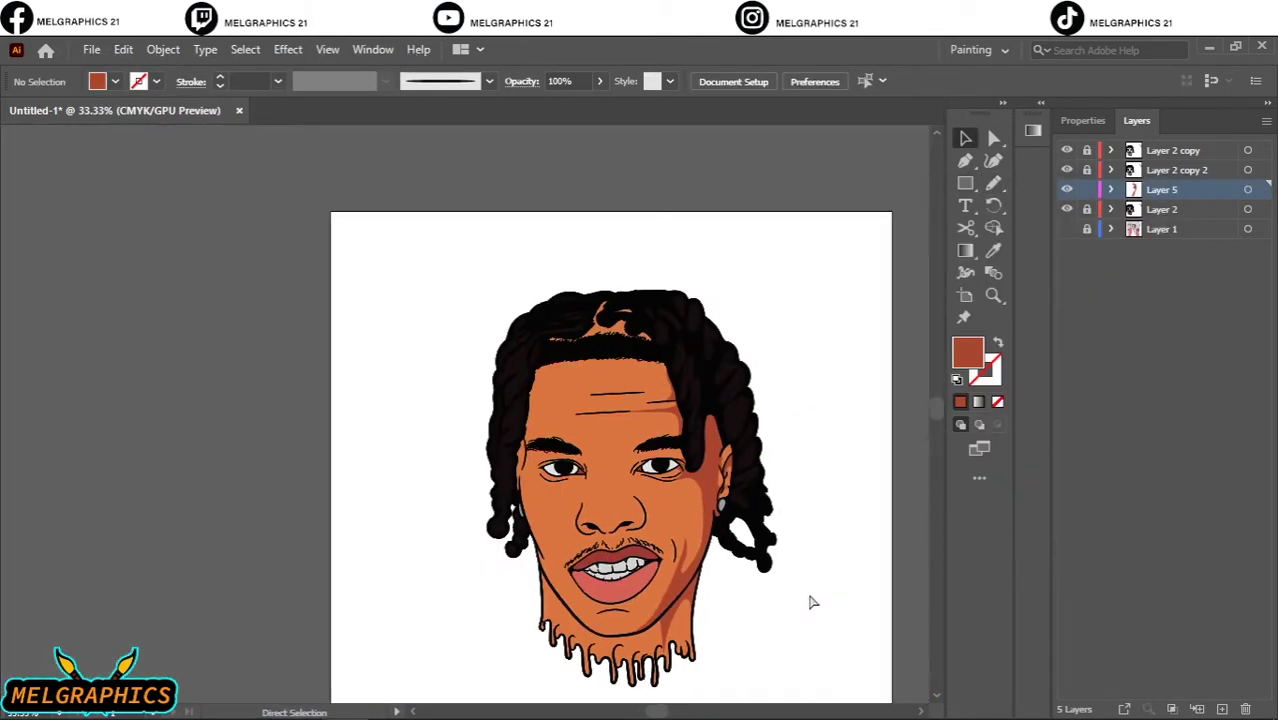
pyautogui.click(1066, 229)
pyautogui.click(1066, 209)
pyautogui.scroll(3, 640, 540)
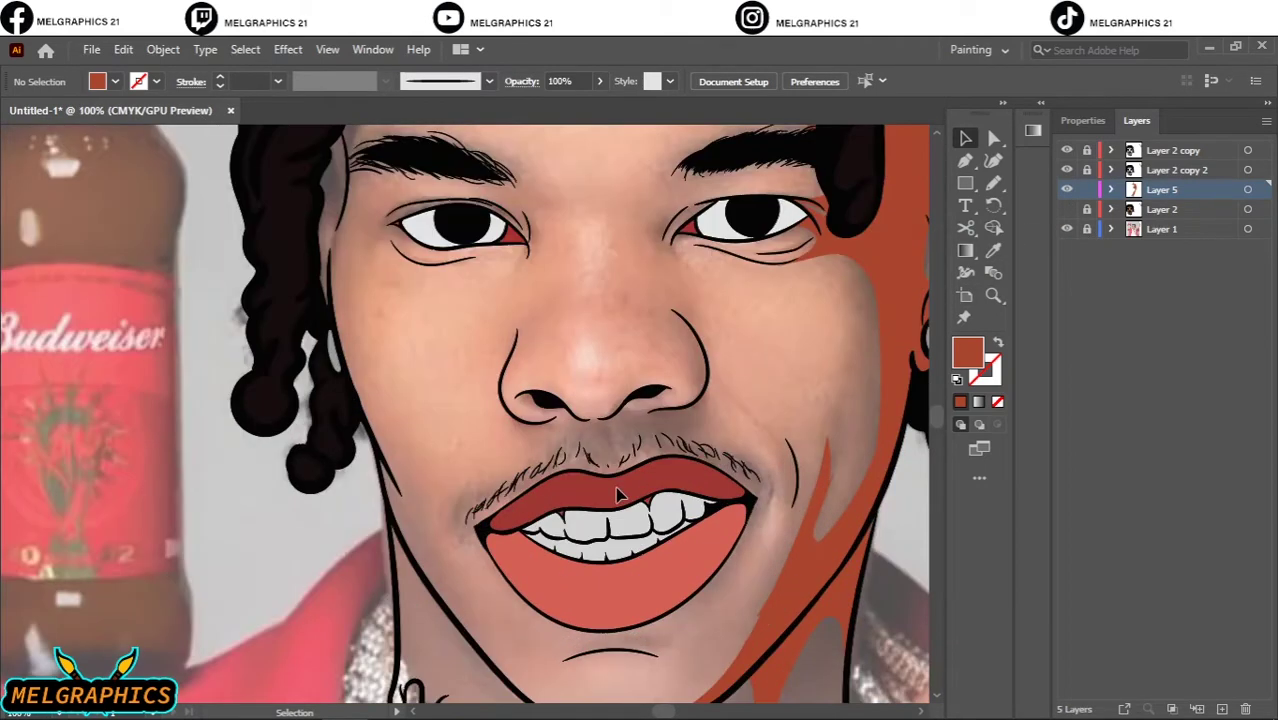
pyautogui.scroll(2, 700, 492)
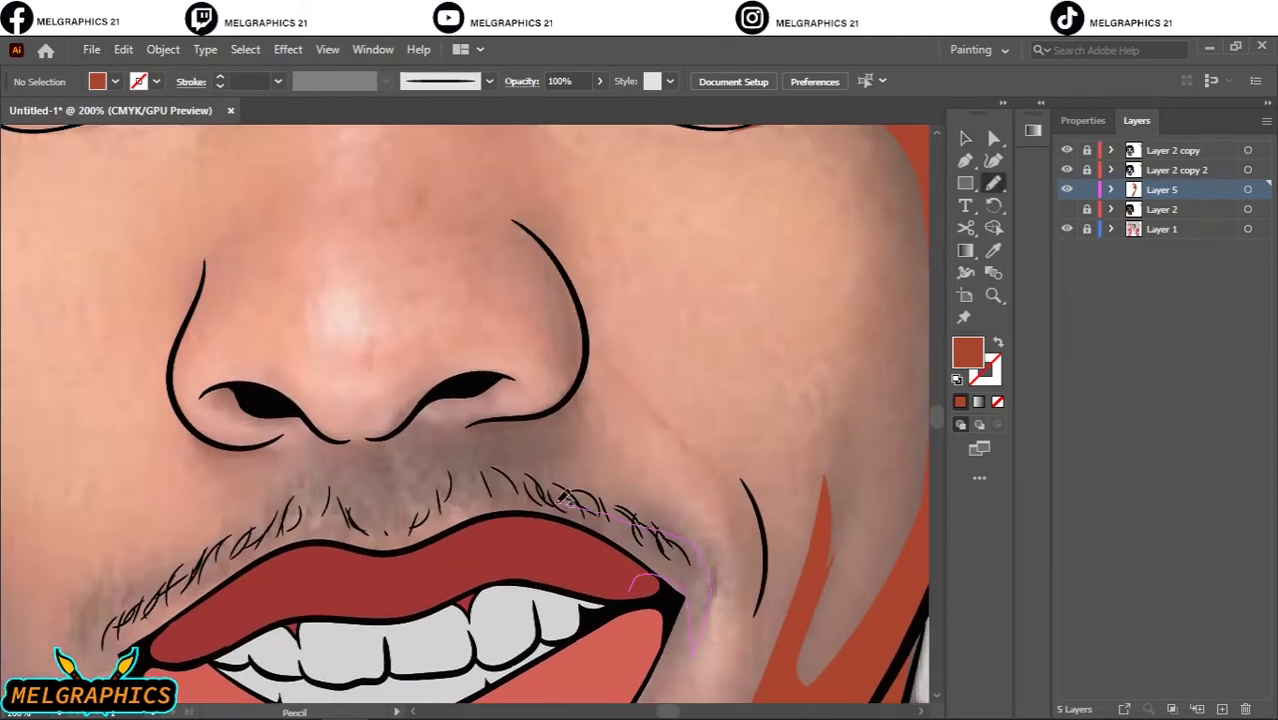
# Draw shadow shapes beside the upper lip, below the nostril and around the nose
pyautogui.moveTo(563, 497); pyautogui.dragTo(470, 508)
pyautogui.moveTo(366, 432); pyautogui.dragTo(575, 398)
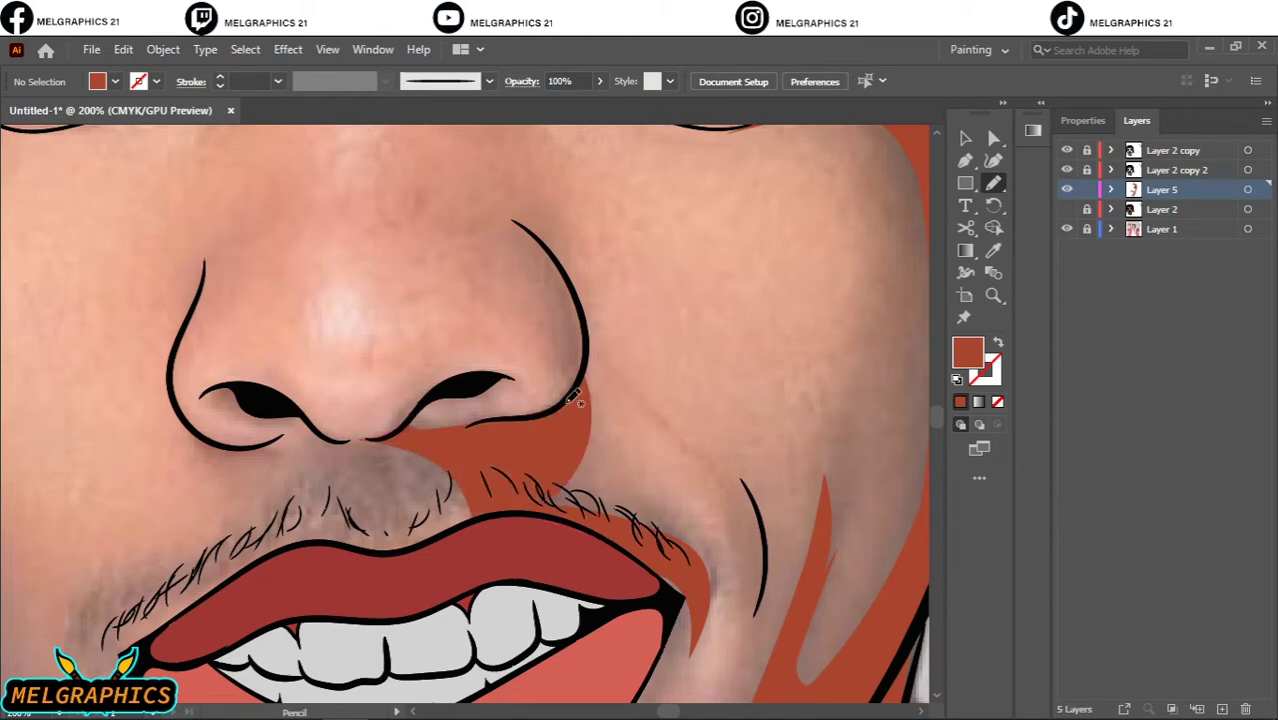
pyautogui.moveTo(541, 236); pyautogui.dragTo(455, 226)
pyautogui.hscroll(-3, 511, 562)
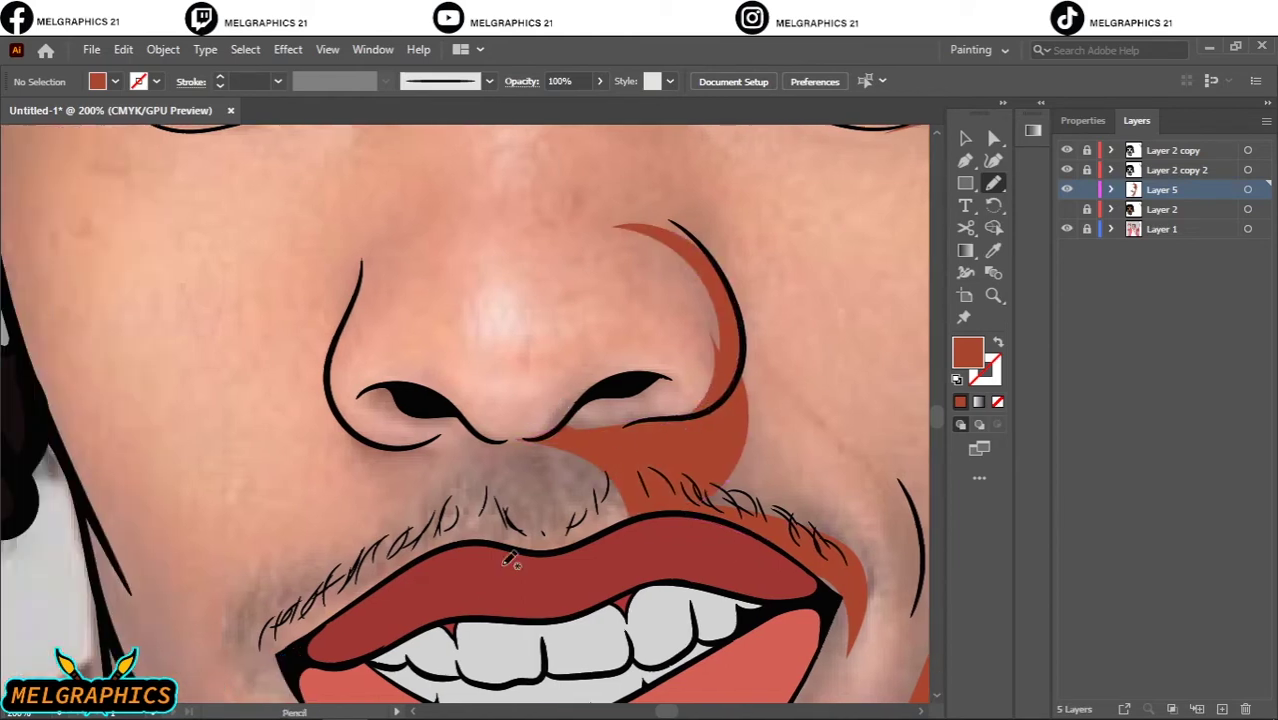
pyautogui.moveTo(314, 600); pyautogui.dragTo(266, 660)
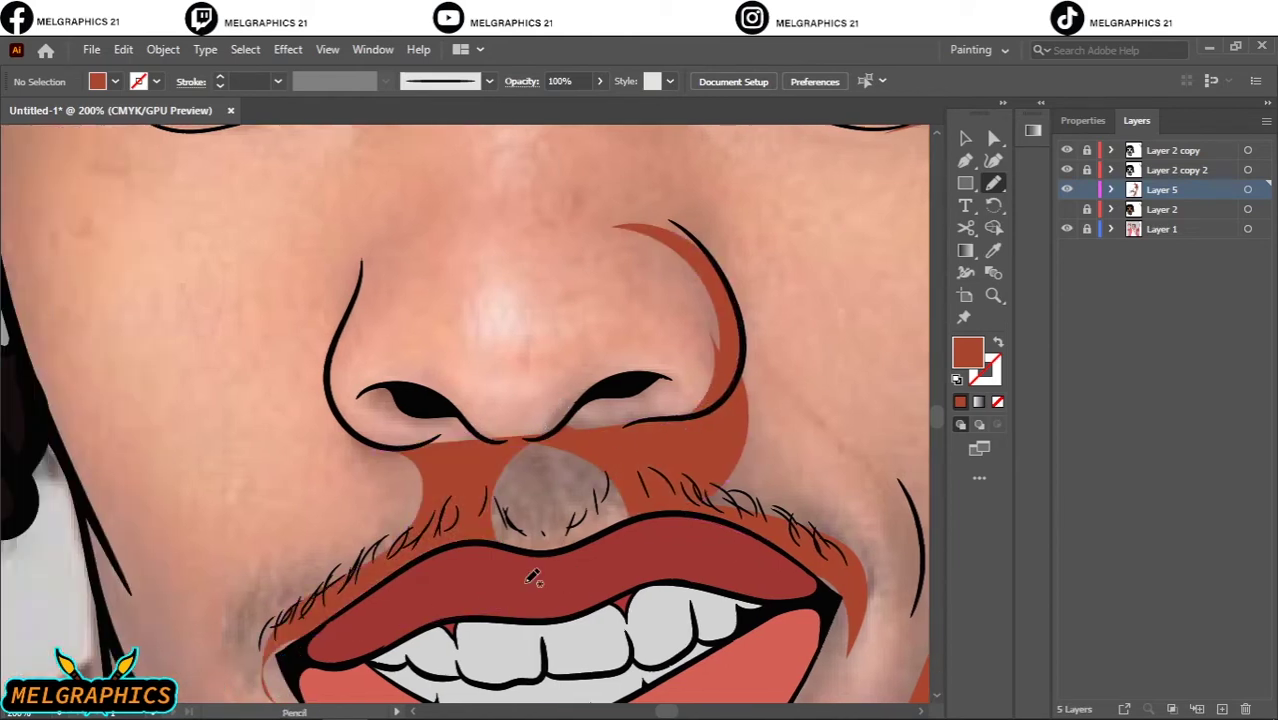
pyautogui.moveTo(527, 438); pyautogui.dragTo(527, 440)
pyautogui.scroll(-3, 527, 440)
pyautogui.moveTo(323, 482); pyautogui.dragTo(295, 530)
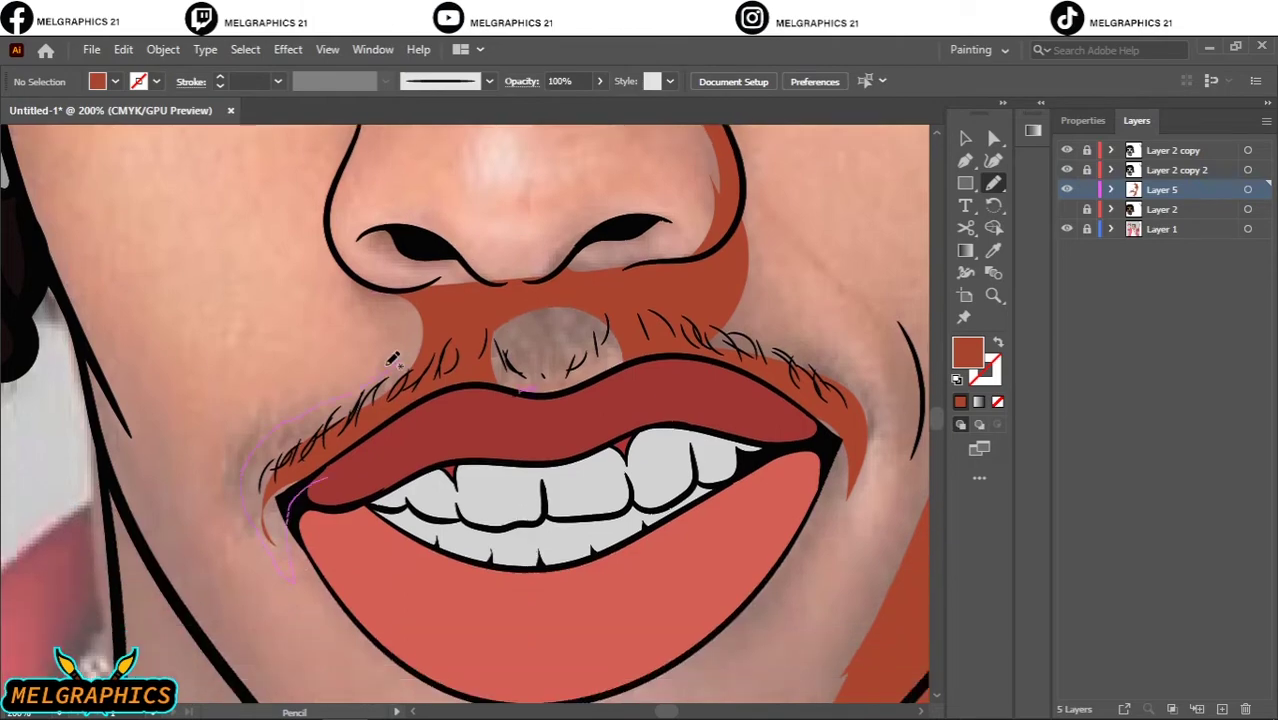
# Add shadow shapes at the left lip corner and beside the inner eye corner
pyautogui.moveTo(392, 360); pyautogui.dragTo(415, 342)
pyautogui.scroll(5, 460, 366)
pyautogui.scroll(1, 460, 366)
pyautogui.moveTo(525, 307); pyautogui.dragTo(460, 366)
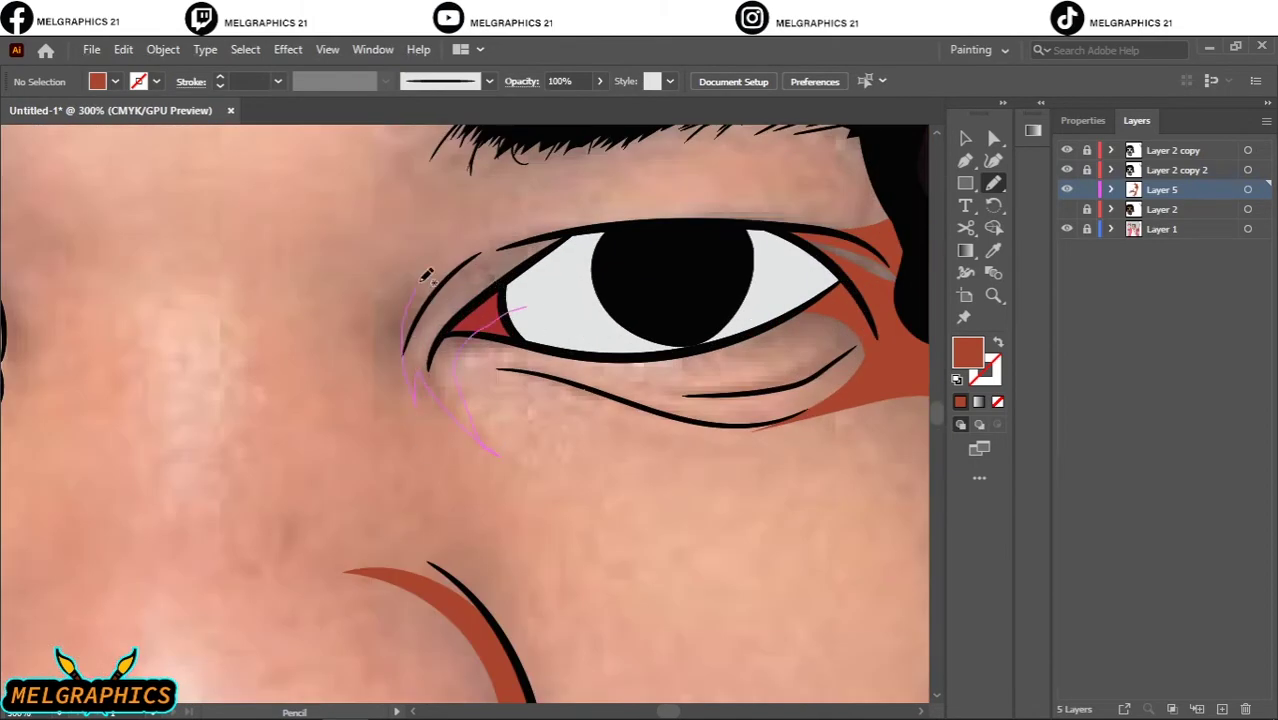
pyautogui.moveTo(567, 240); pyautogui.dragTo(540, 270)
pyautogui.hotkey('ctrl', '-')
# Add shadows in the hair-top gap, at the temple, and above the eyebrow
pyautogui.hotkey('ctrl', '-')
pyautogui.hotkey('ctrl', '-')
pyautogui.click(1066, 209)
pyautogui.click(1066, 229)
pyautogui.hotkey('ctrl', '-')
pyautogui.hotkey('ctrl', '-')
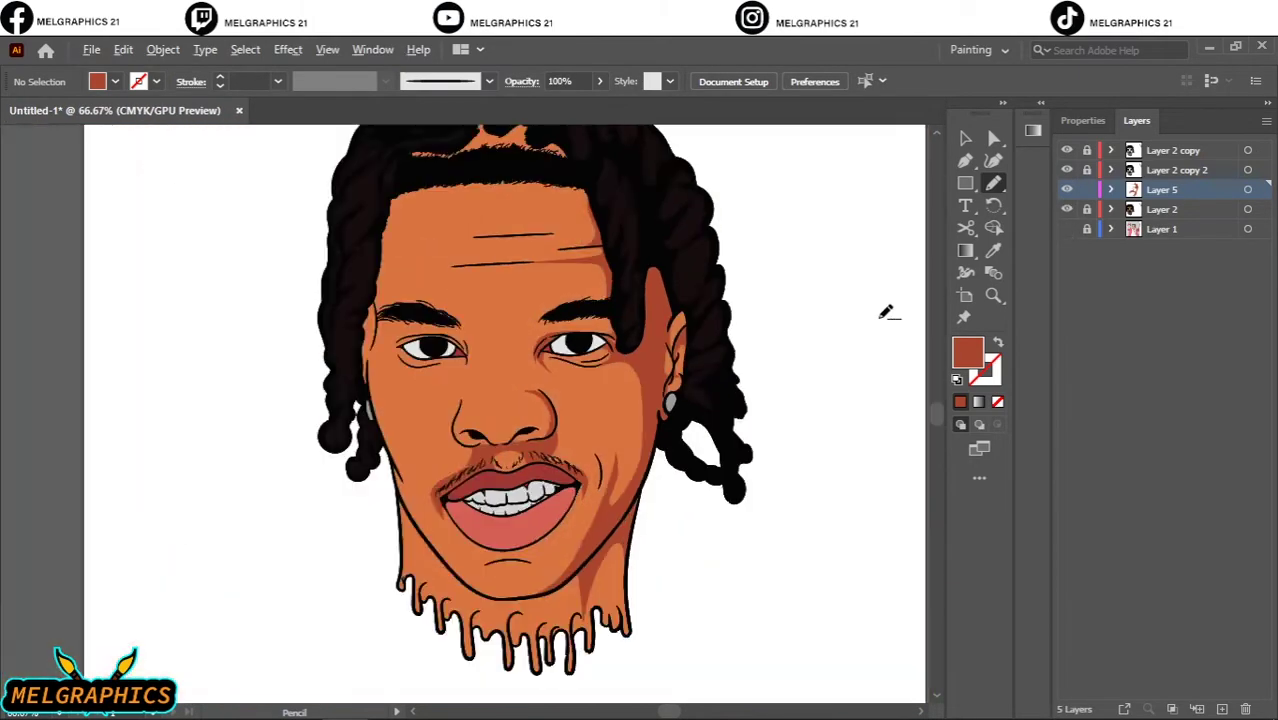
pyautogui.click(1066, 229)
pyautogui.click(1066, 209)
pyautogui.scroll(2, 480, 240)
pyautogui.moveTo(160, 345); pyautogui.dragTo(202, 336)
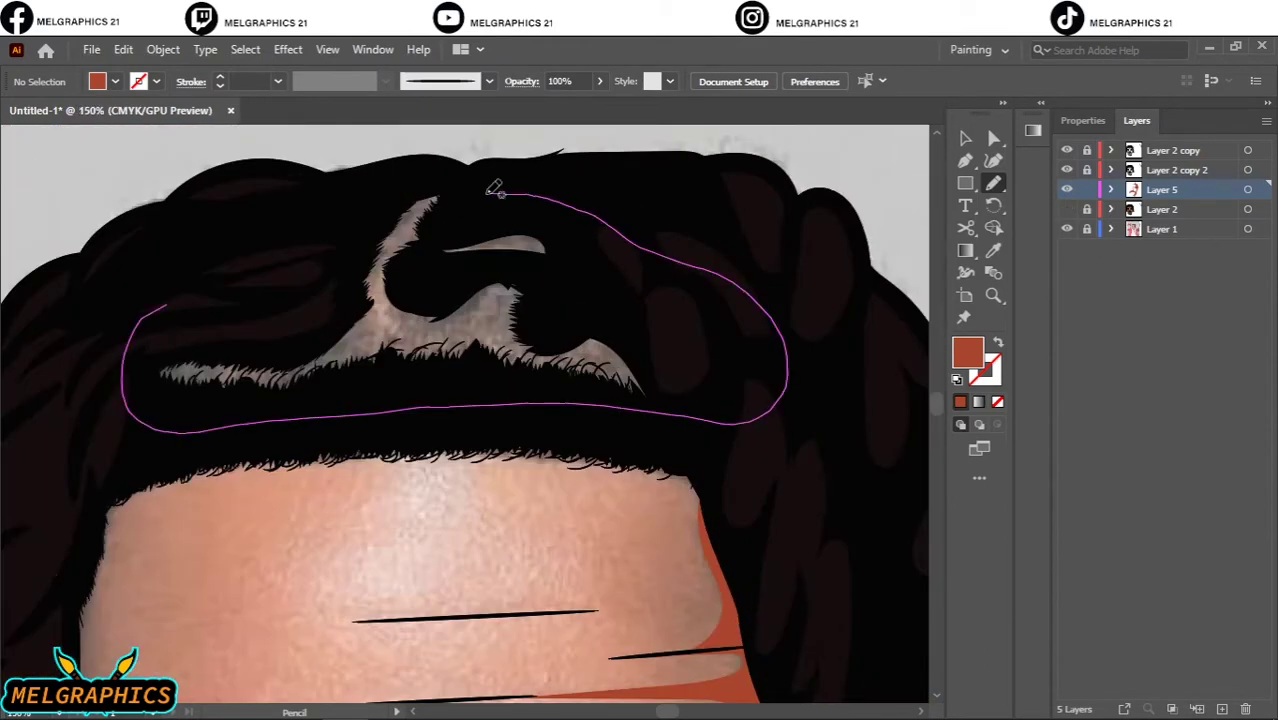
pyautogui.scroll(-3, 202, 336)
pyautogui.scroll(2, 222, 440)
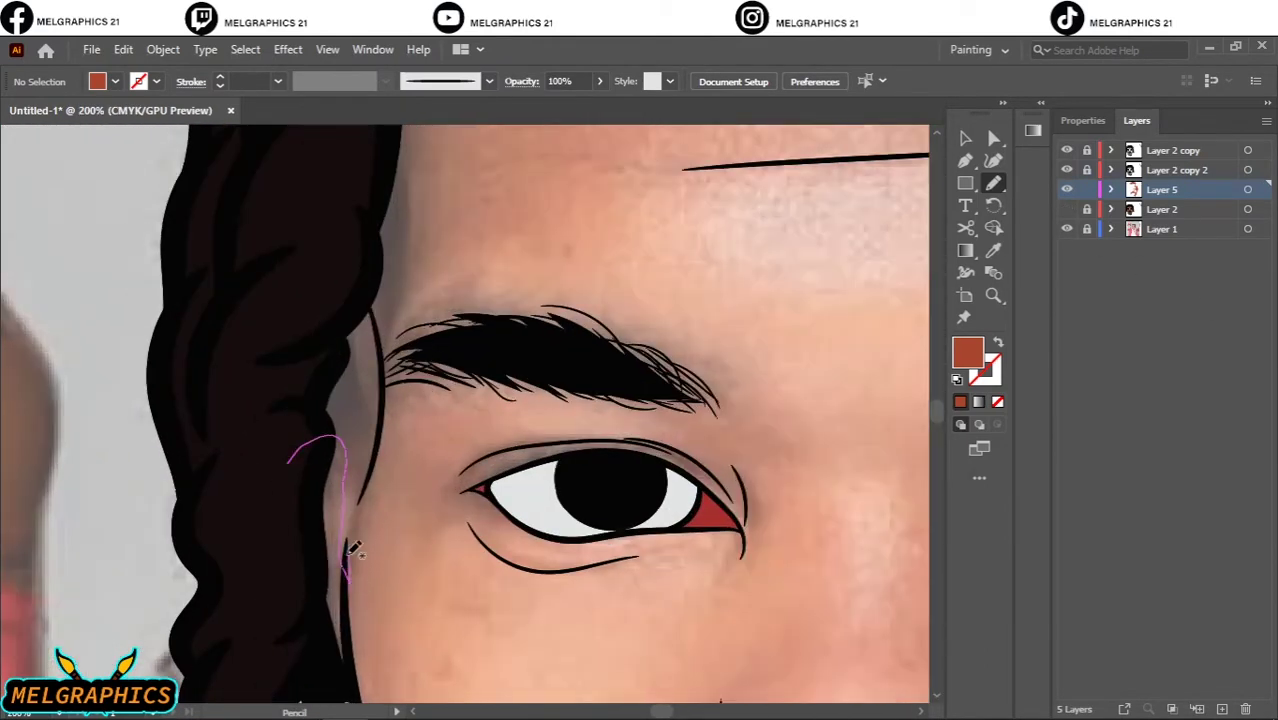
pyautogui.moveTo(352, 549); pyautogui.dragTo(365, 450)
pyautogui.scroll(3, 378, 500)
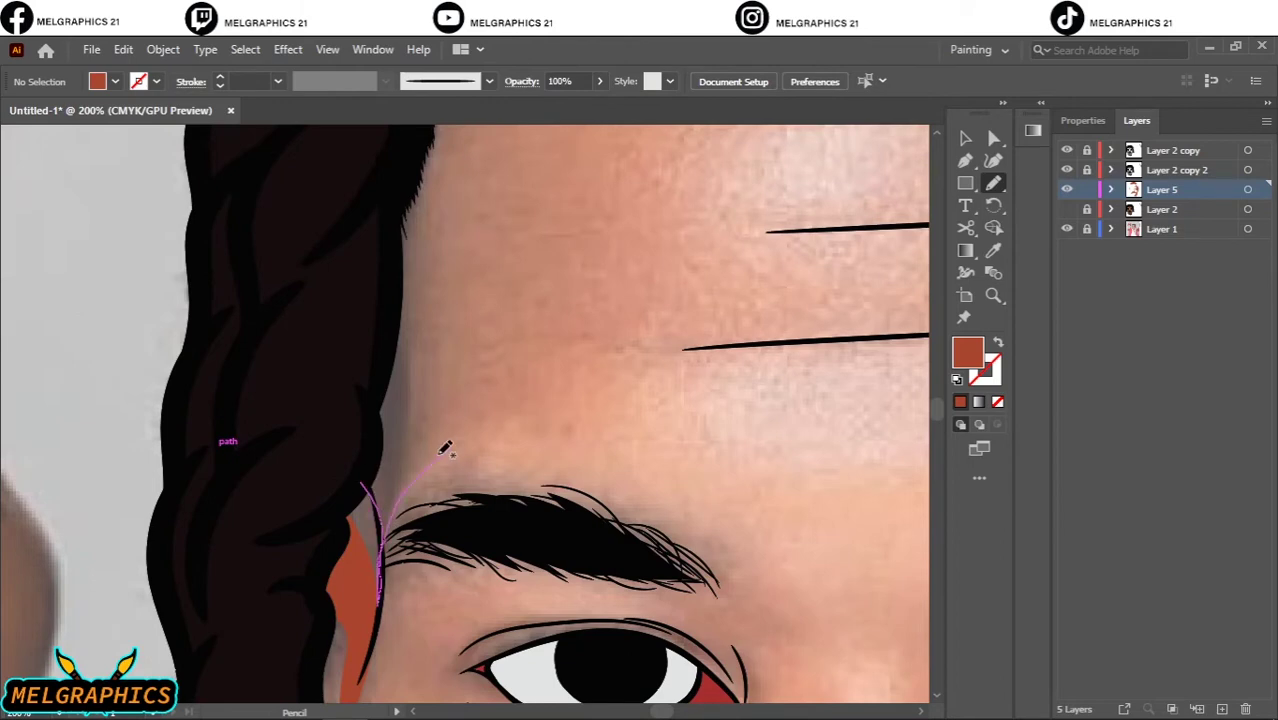
pyautogui.moveTo(445, 450); pyautogui.dragTo(398, 465)
# Toggle the shadow, skin and photo layers to compare, ending with the photo hidden
pyautogui.hotkey('ctrl', '-')
pyautogui.hotkey('ctrl', '-')
pyautogui.hotkey('ctrl', '-')
pyautogui.click(1066, 189)
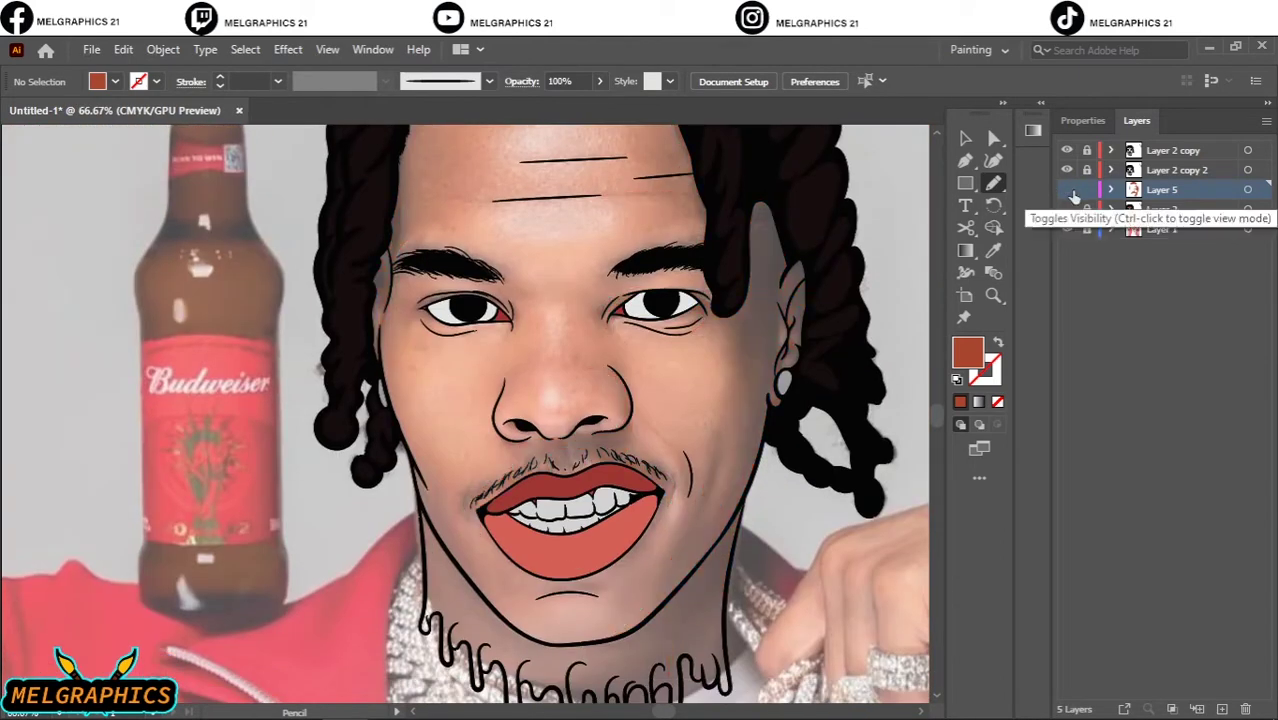
pyautogui.hotkey('ctrl', '-')
pyautogui.click(1066, 229)
pyautogui.click(1066, 209)
pyautogui.click(1066, 189)
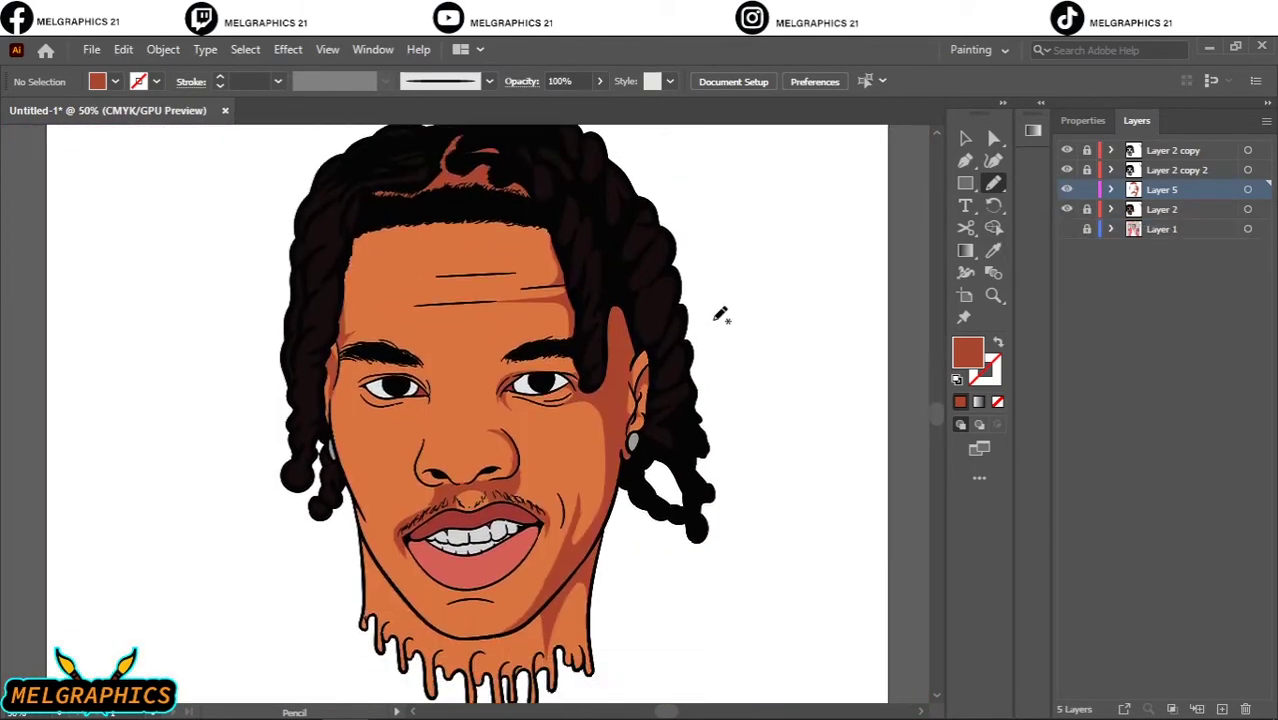
# Add a new layer for shading and sample the orange skin colour with the Eyedropper
pyautogui.click(1173, 209)
pyautogui.hotkey('ctrl', 'l')
pyautogui.press('i')
pyautogui.click(617, 335)
pyautogui.hotkey('ctrl', '+')
pyautogui.hotkey('ctrl', '+')
# Set the fill to the lighter orange D87440 for highlight shapes
pyautogui.doubleClick(967, 352)
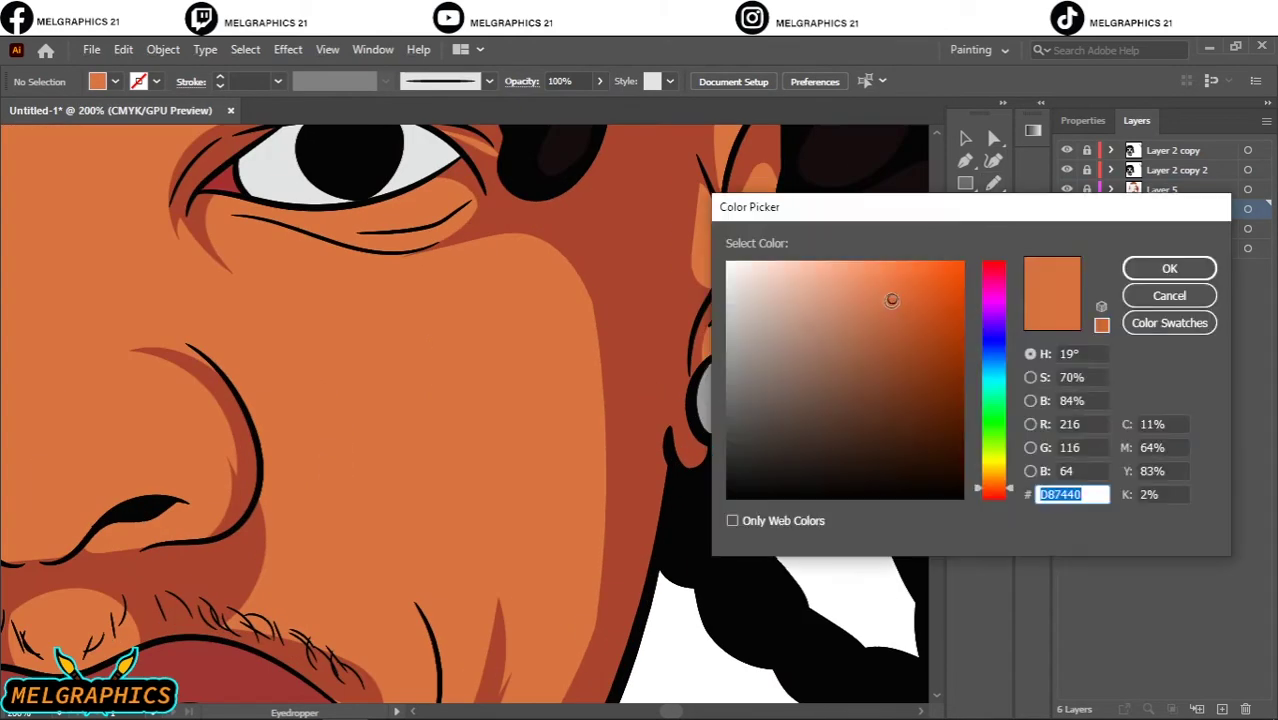
pyautogui.click(899, 320)
pyautogui.click(1175, 262)
pyautogui.press('n')
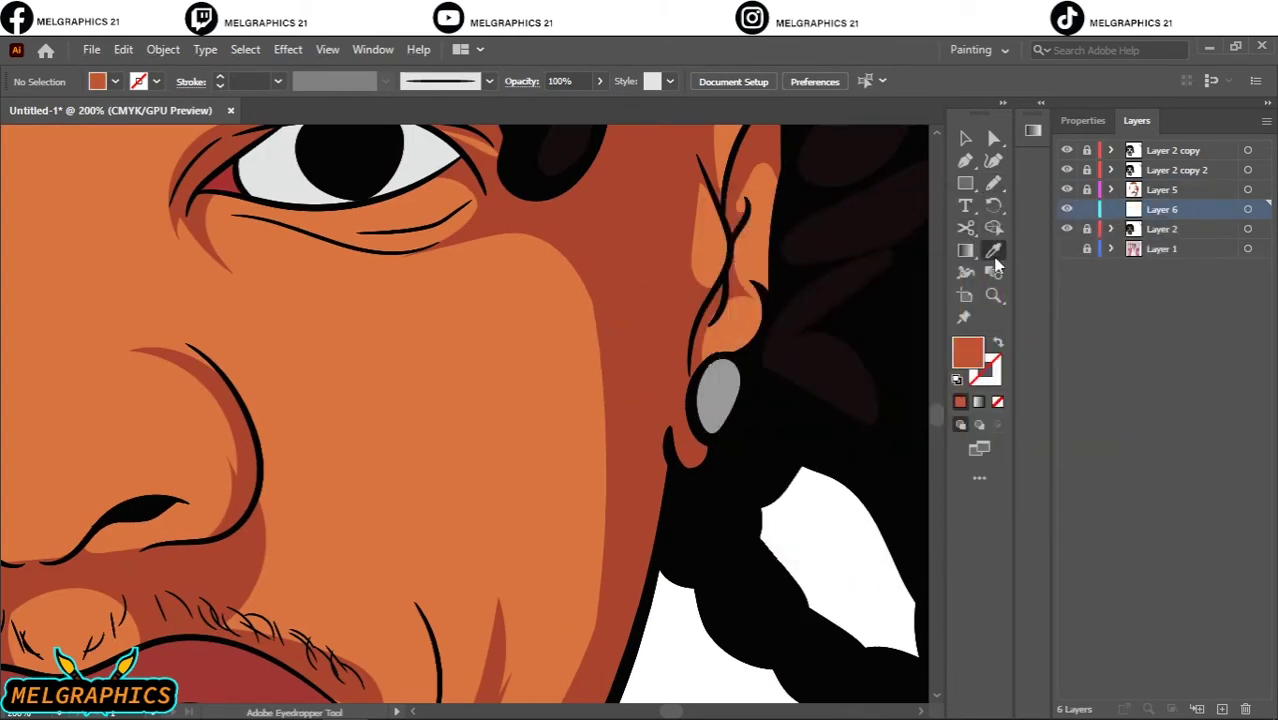
pyautogui.doubleClick(967, 352)
pyautogui.click(897, 310)
pyautogui.click(1167, 266)
pyautogui.press('n')
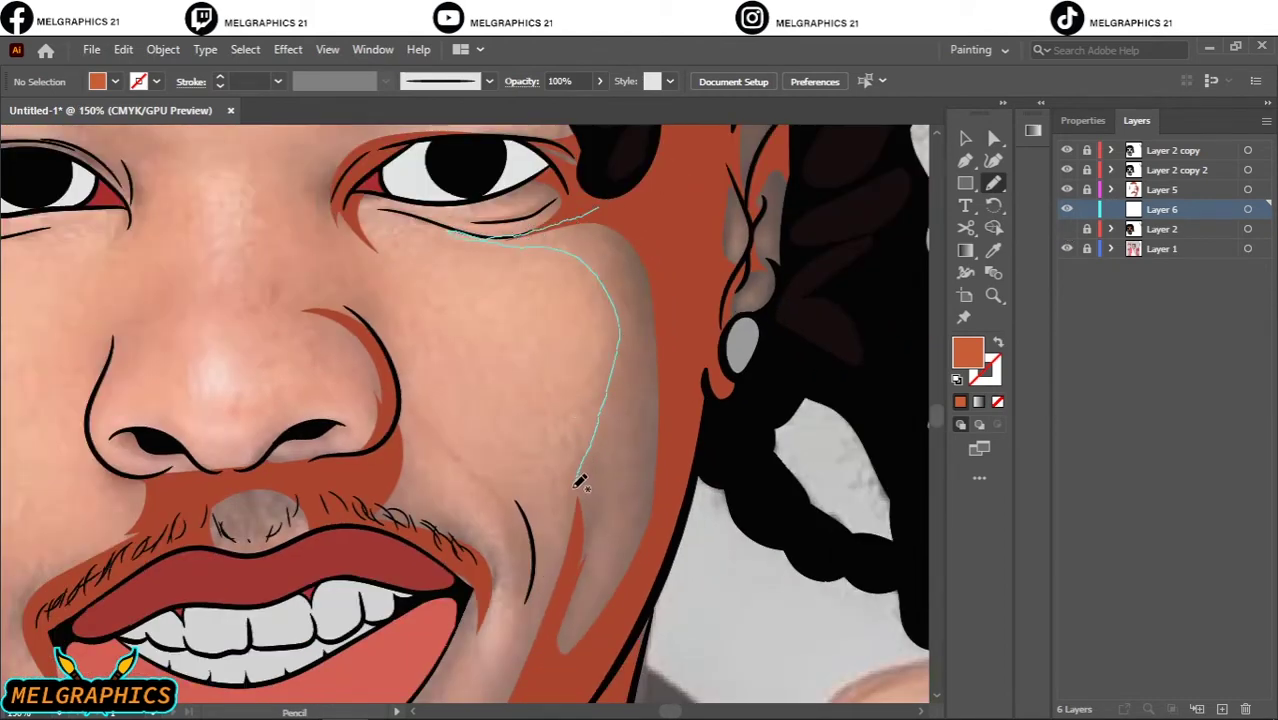
# Draw lighter orange Pencil shapes over the right cheek and on the ear
pyautogui.moveTo(516, 566); pyautogui.dragTo(644, 570)
pyautogui.scroll(3, 793, 288)
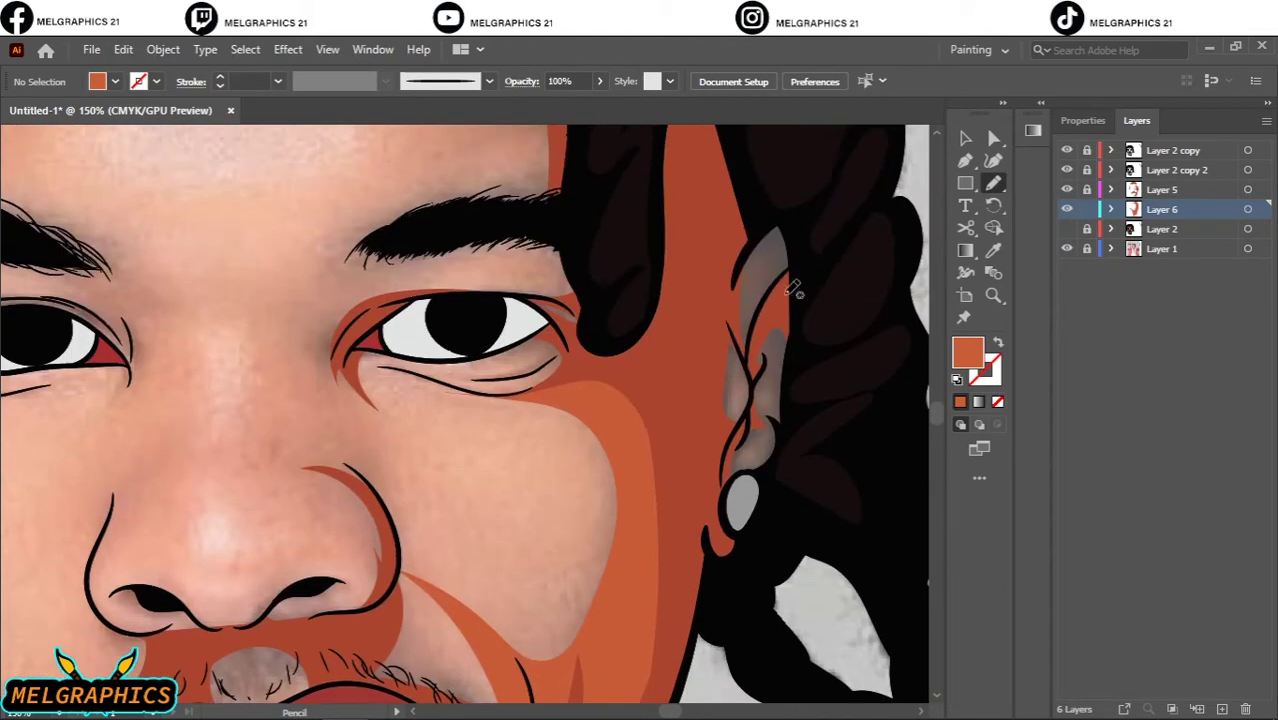
pyautogui.moveTo(770, 322); pyautogui.dragTo(756, 400)
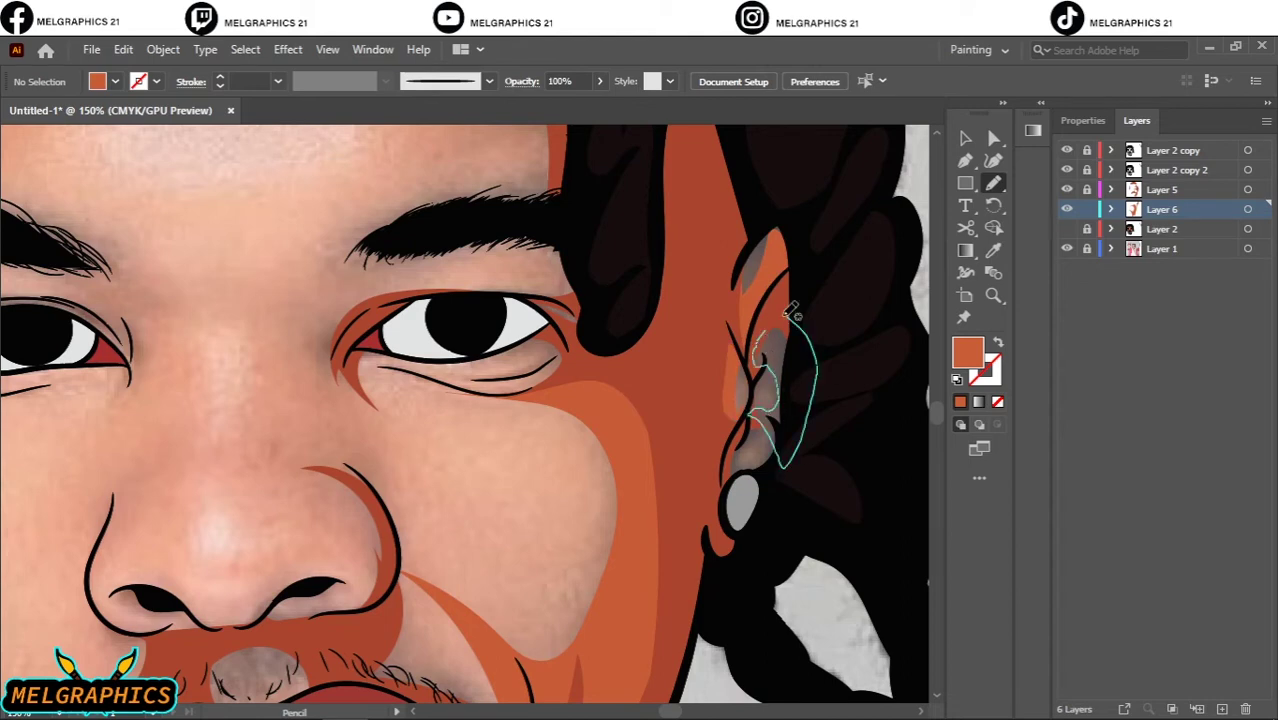
pyautogui.moveTo(788, 310); pyautogui.dragTo(779, 420)
pyautogui.scroll(-5, 690, 330)
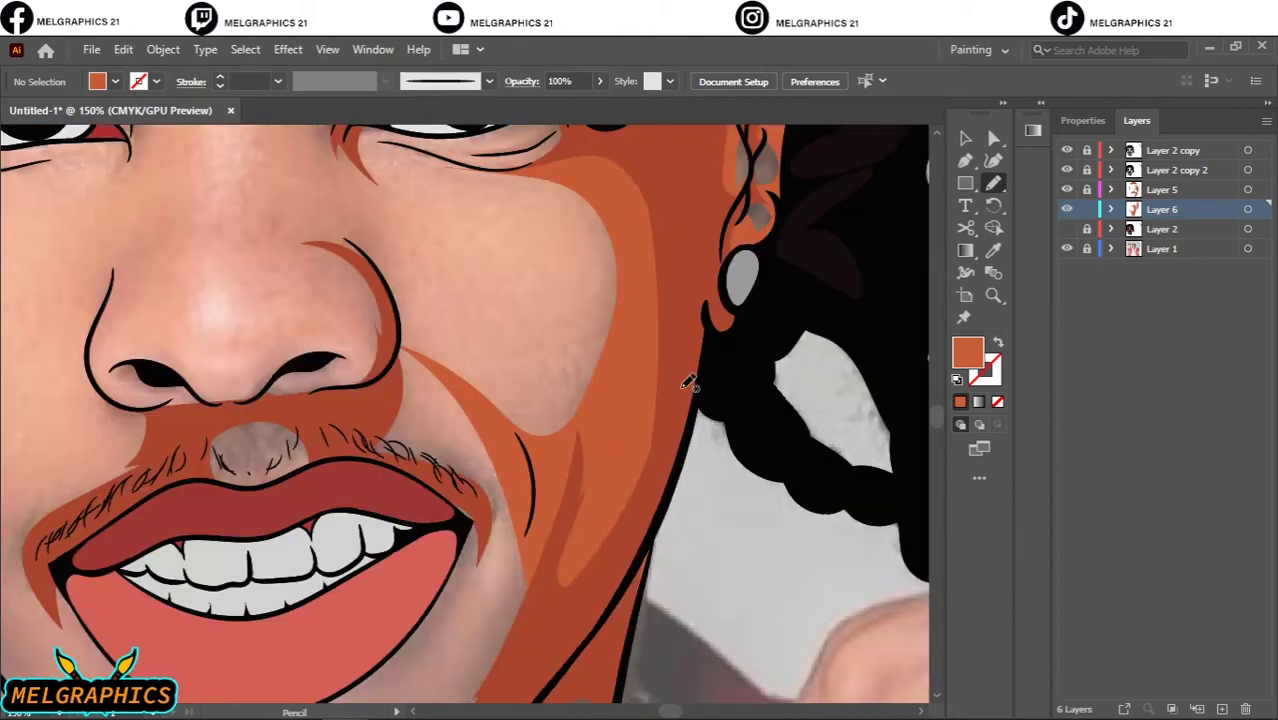
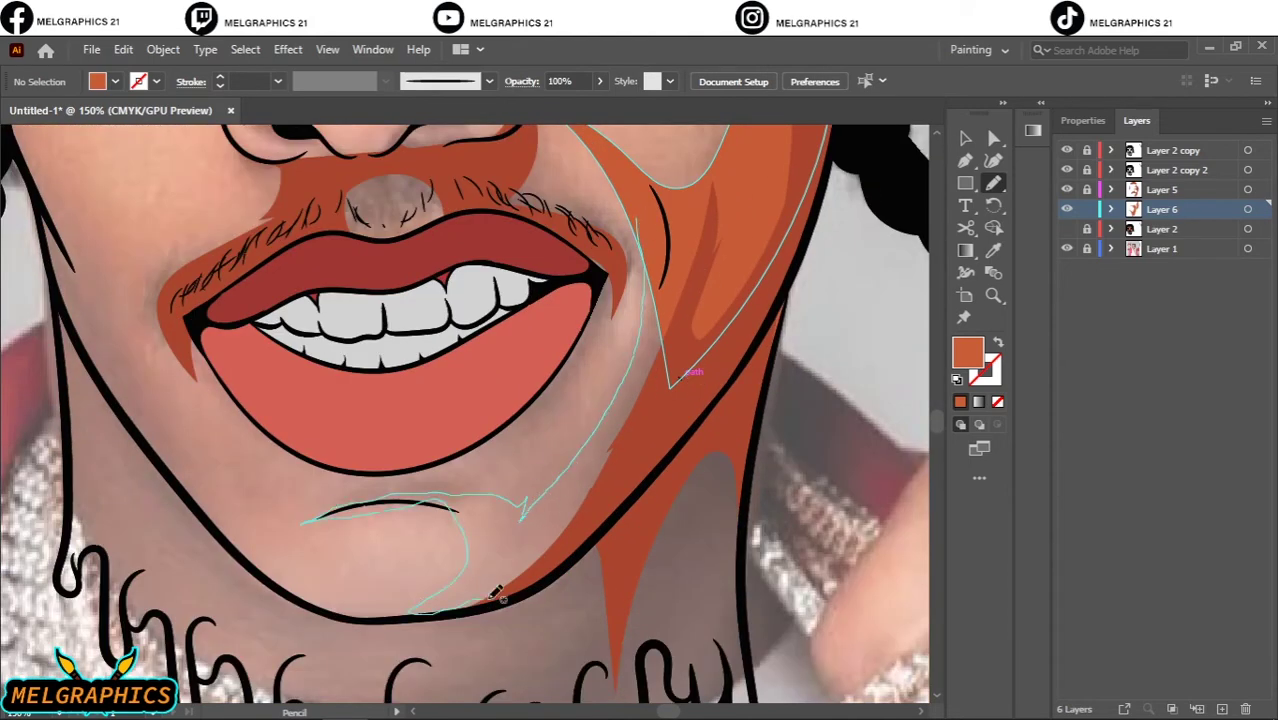
# Finish the orange chin shading, then shade around the nose and nostril
pyautogui.moveTo(493, 594); pyautogui.dragTo(435, 510)
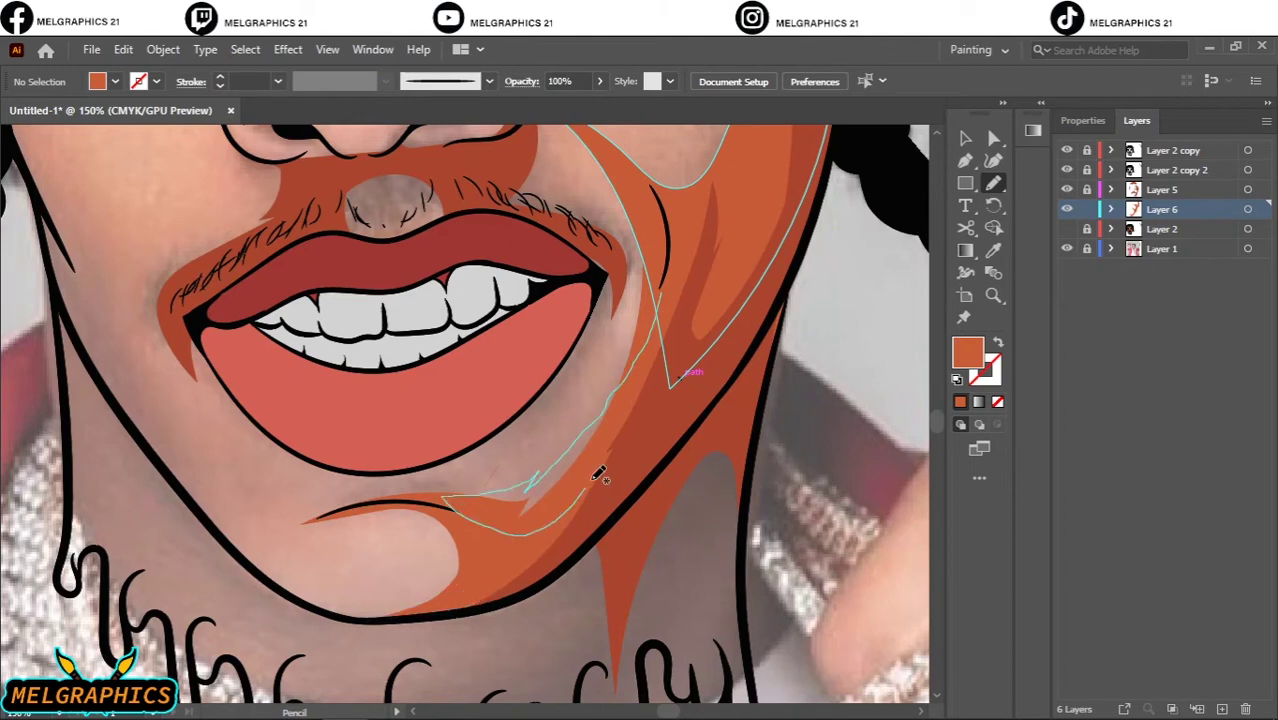
pyautogui.scroll(1, 604, 255)
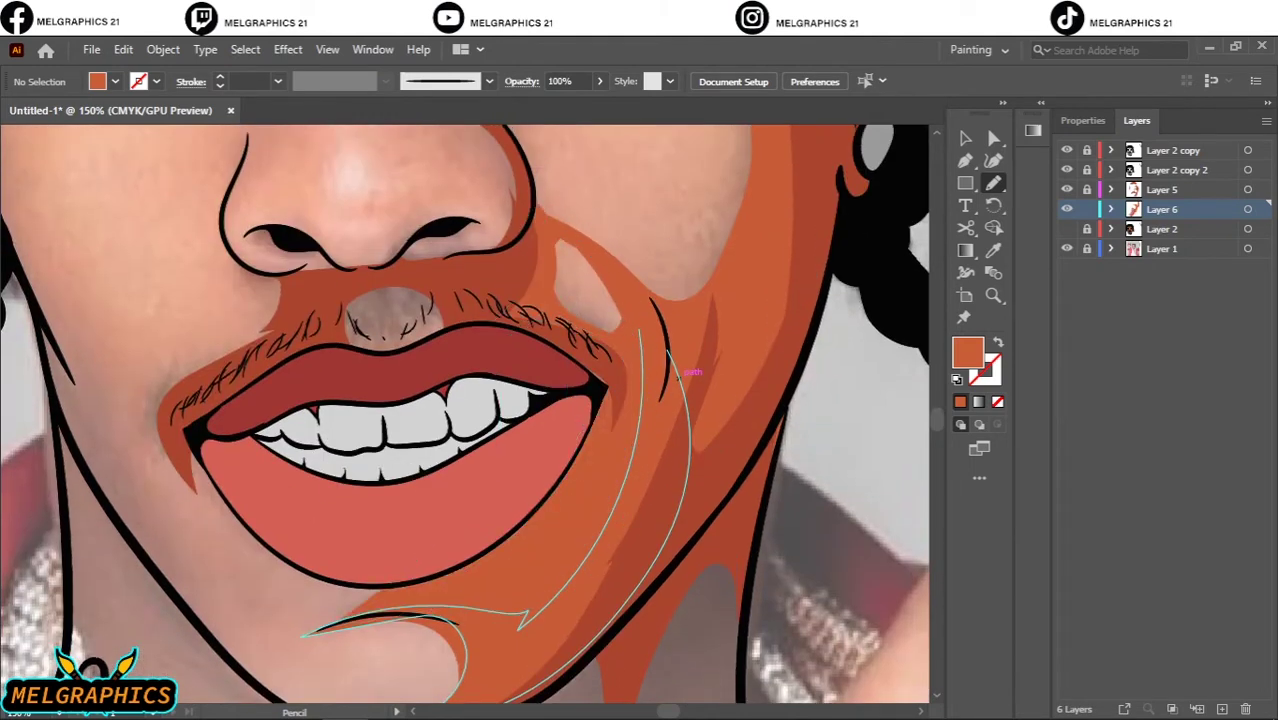
pyautogui.hotkey('ctrl', '0')
pyautogui.scroll(4, 573, 430)
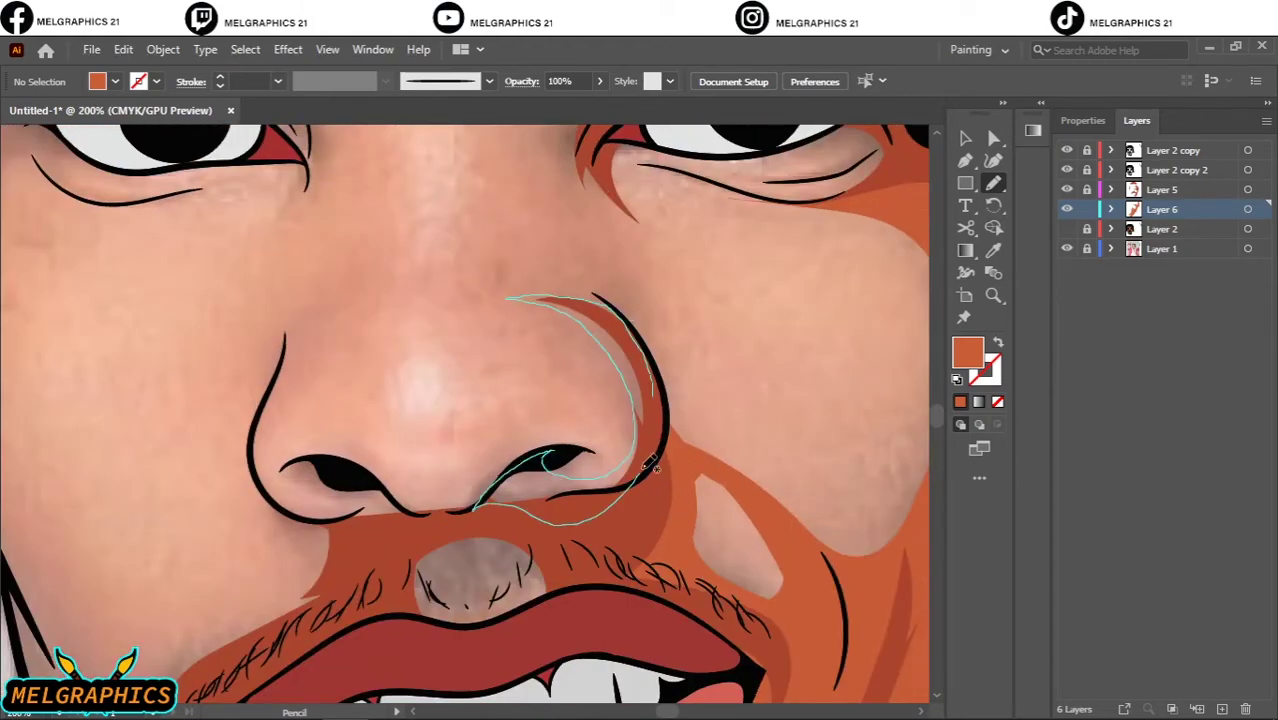
pyautogui.moveTo(650, 465); pyautogui.dragTo(645, 468)
pyautogui.moveTo(470, 505); pyautogui.dragTo(537, 470)
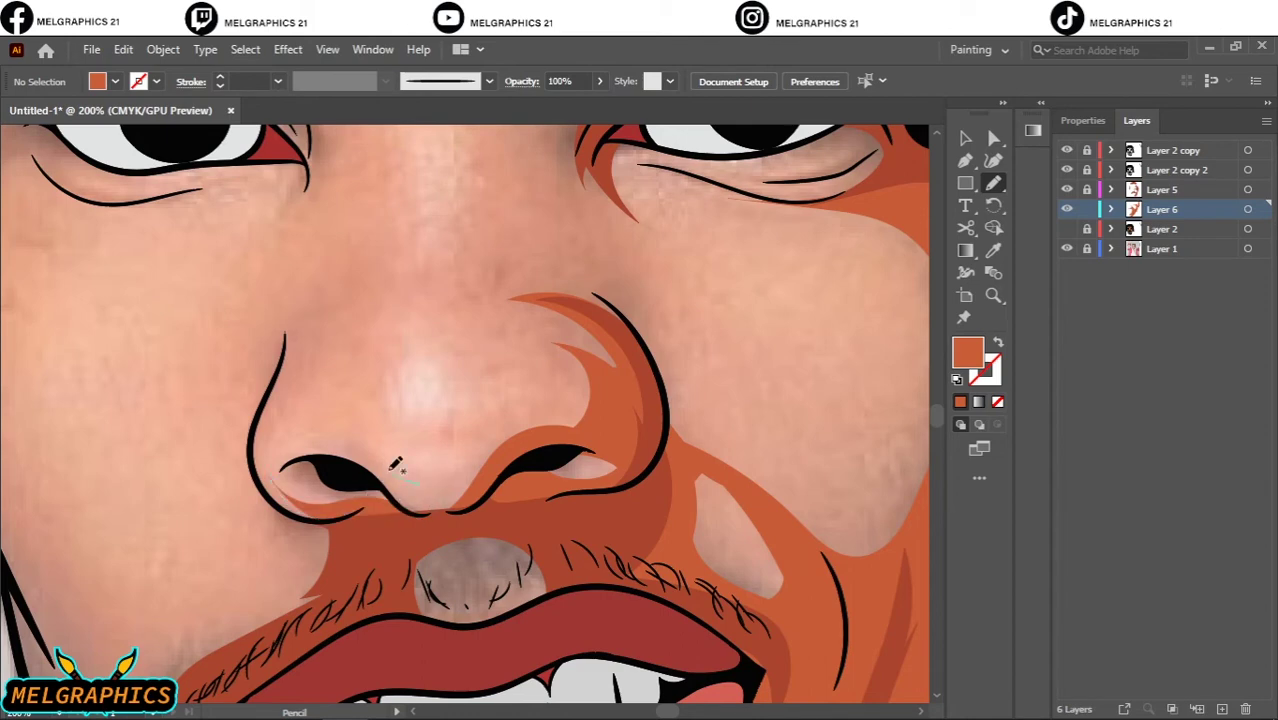
pyautogui.moveTo(265, 450); pyautogui.dragTo(415, 452)
# Draw orange shading under the jaw and down the neck through the drips
pyautogui.hotkey('ctrl', '-')
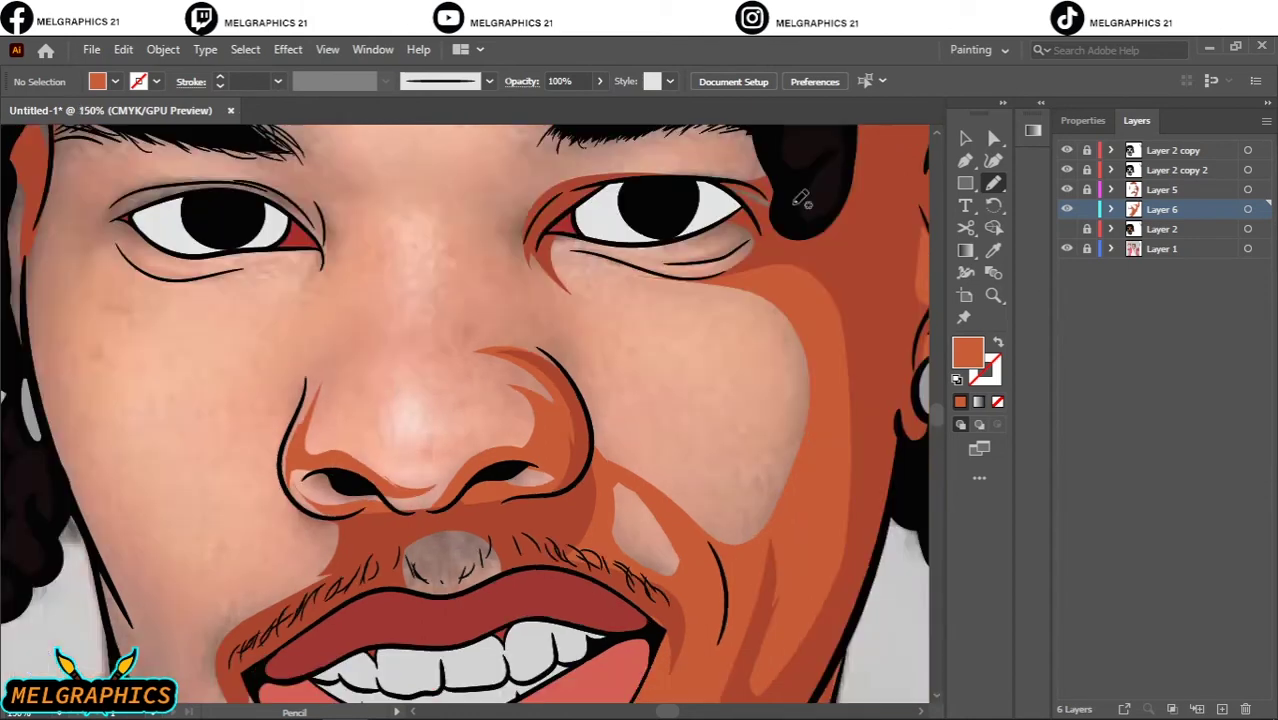
pyautogui.hotkey('ctrl', '0')
pyautogui.scroll(5, 680, 477)
pyautogui.moveTo(585, 268); pyautogui.dragTo(487, 352)
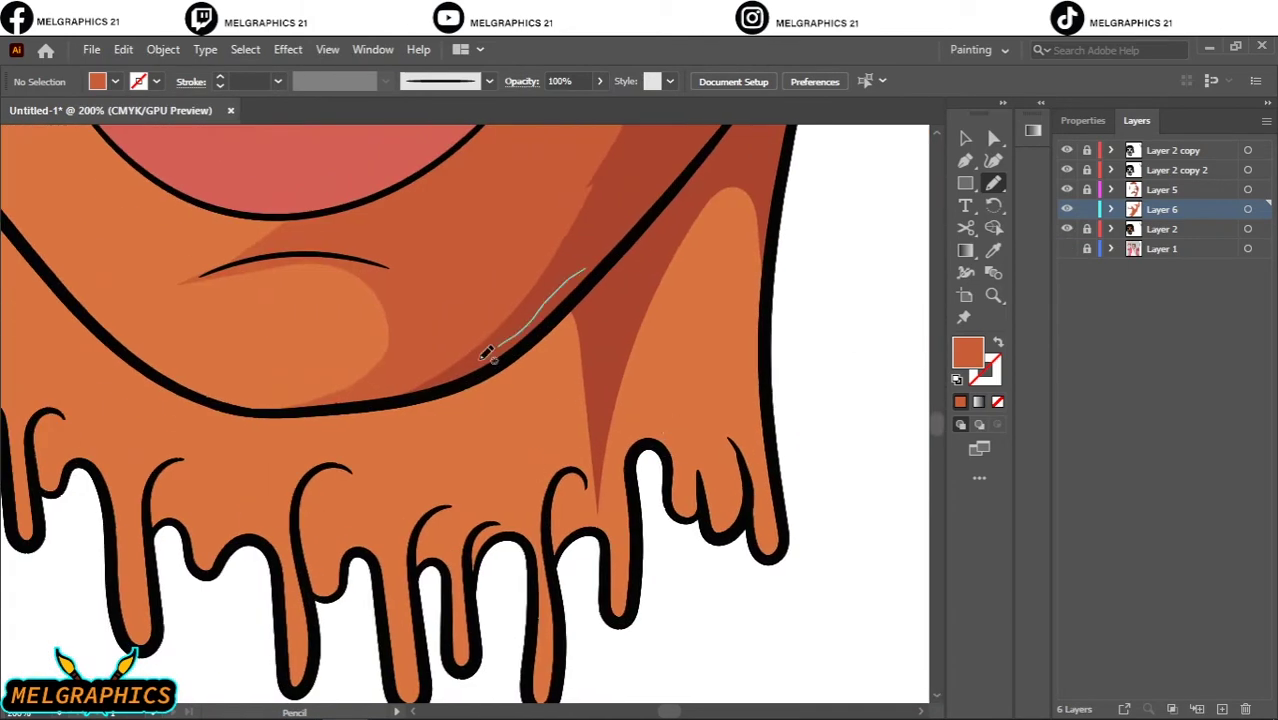
pyautogui.moveTo(653, 318); pyautogui.dragTo(745, 258)
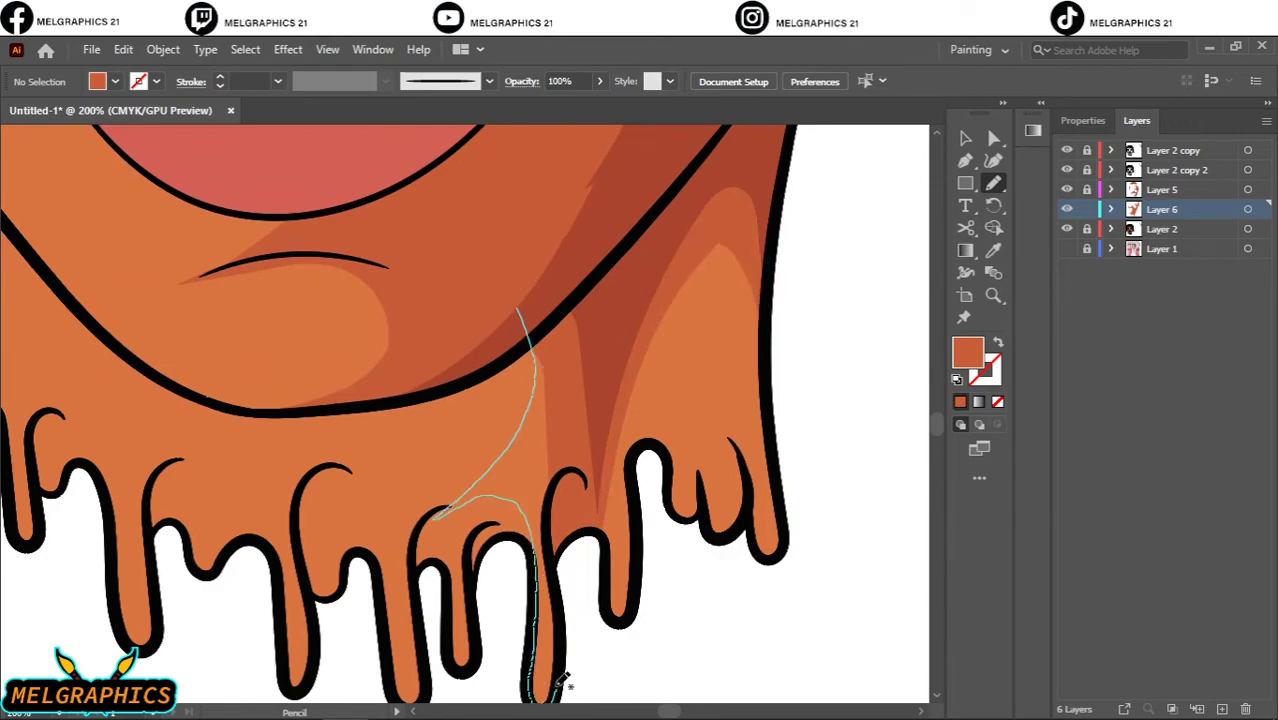
pyautogui.moveTo(562, 683); pyautogui.dragTo(560, 690)
# With the reference photo shown, shade the right eye's inner corner and the forehead
pyautogui.hotkey('ctrl', '0')
pyautogui.scroll(2, 366, 460)
pyautogui.click(1066, 248)
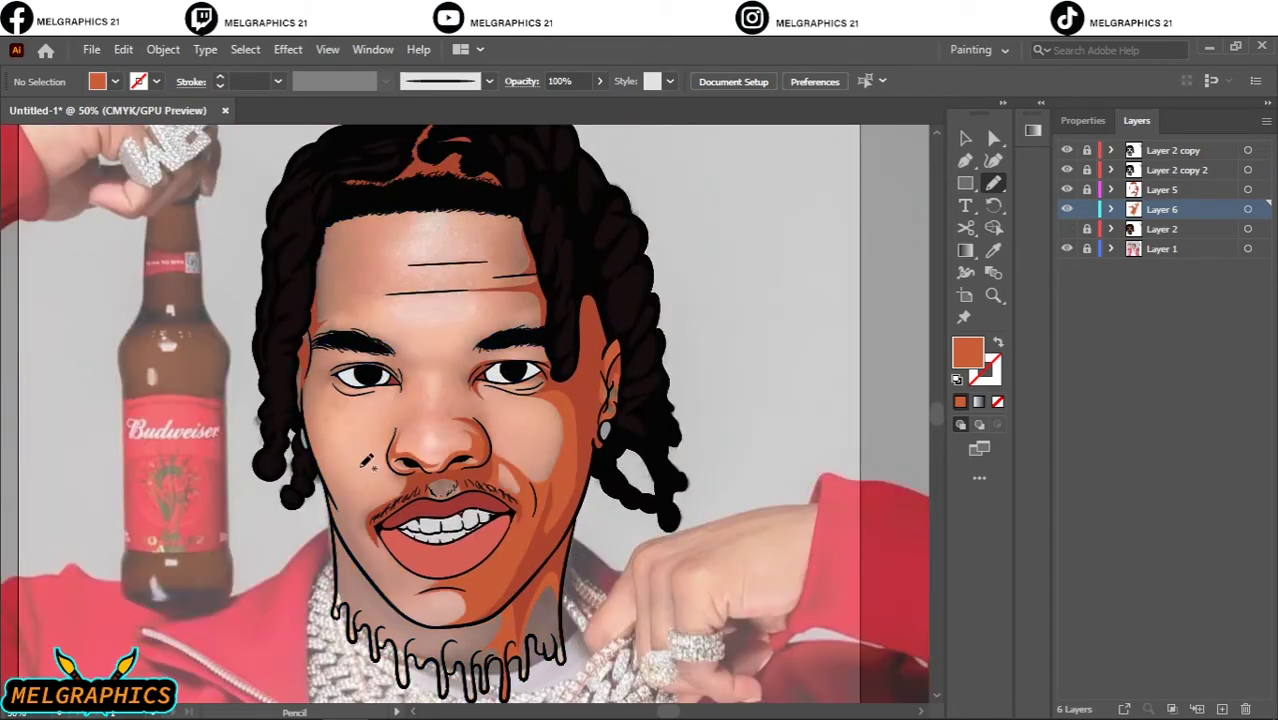
pyautogui.scroll(5, 366, 460)
pyautogui.moveTo(545, 405)
pyautogui.mouseDown()
pyautogui.moveTo(633, 388)
pyautogui.moveTo(580, 368)
pyautogui.mouseUp()
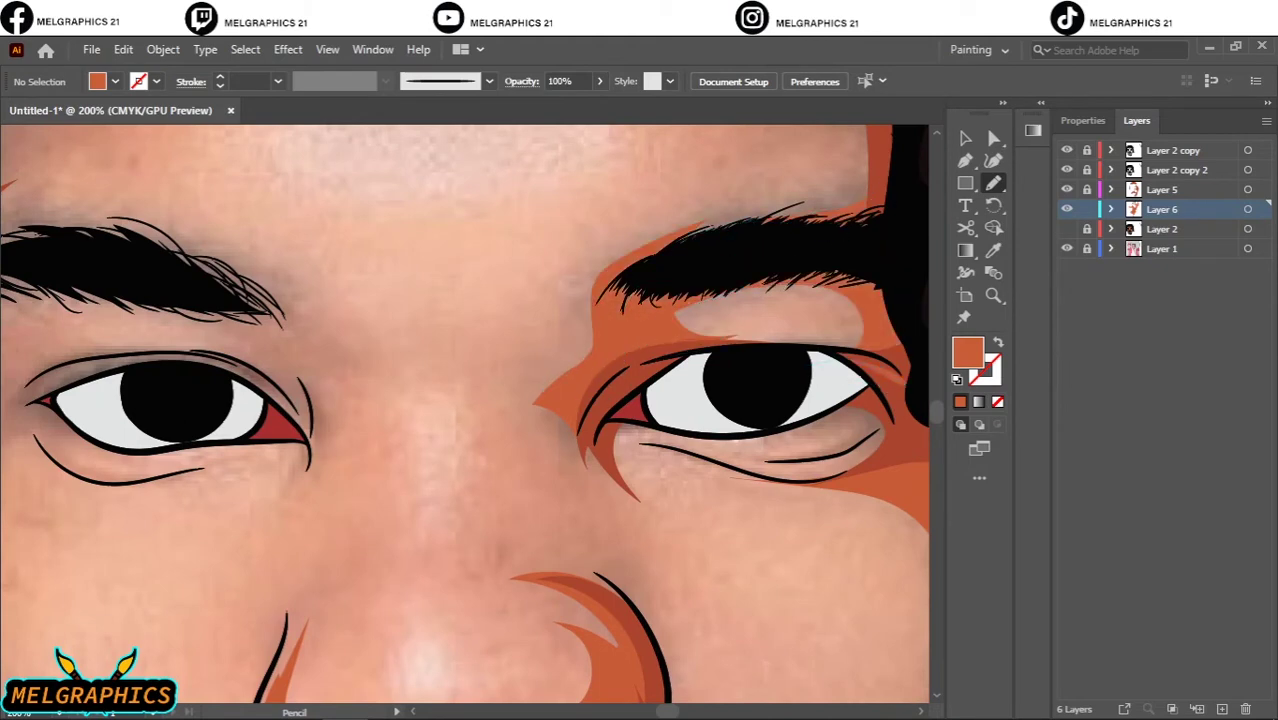
pyautogui.scroll(3, 642, 338)
pyautogui.scroll(-1, 642, 338)
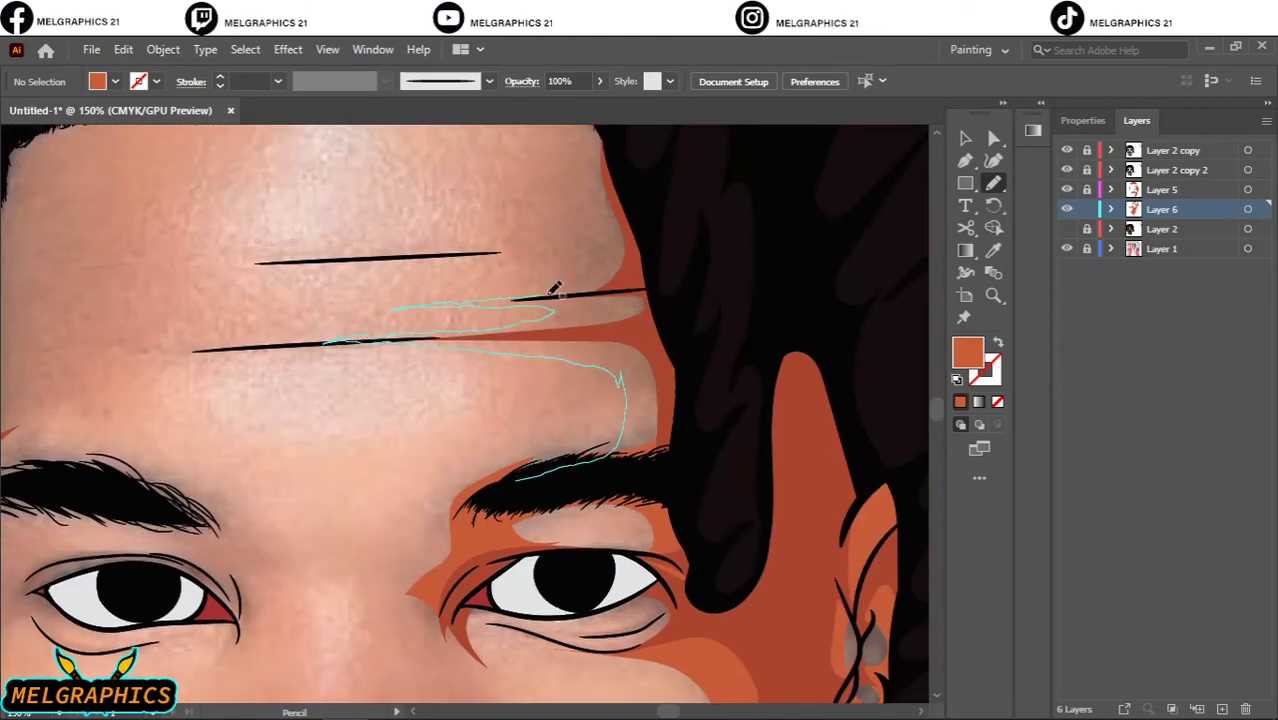
pyautogui.moveTo(555, 289); pyautogui.dragTo(548, 297)
pyautogui.scroll(3, 535, 474)
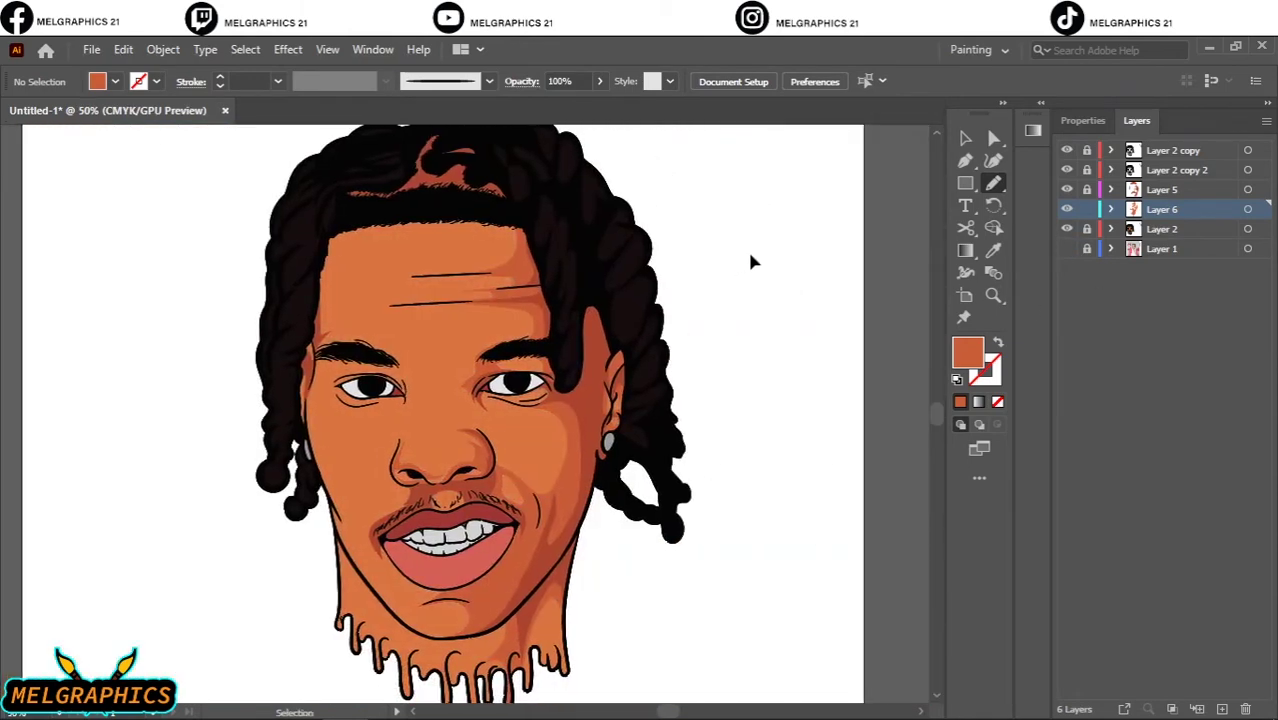
# Save the portrait as 'Lil baby.ai', accepting the default Illustrator options
pyautogui.click(101, 50)
pyautogui.click(130, 227)
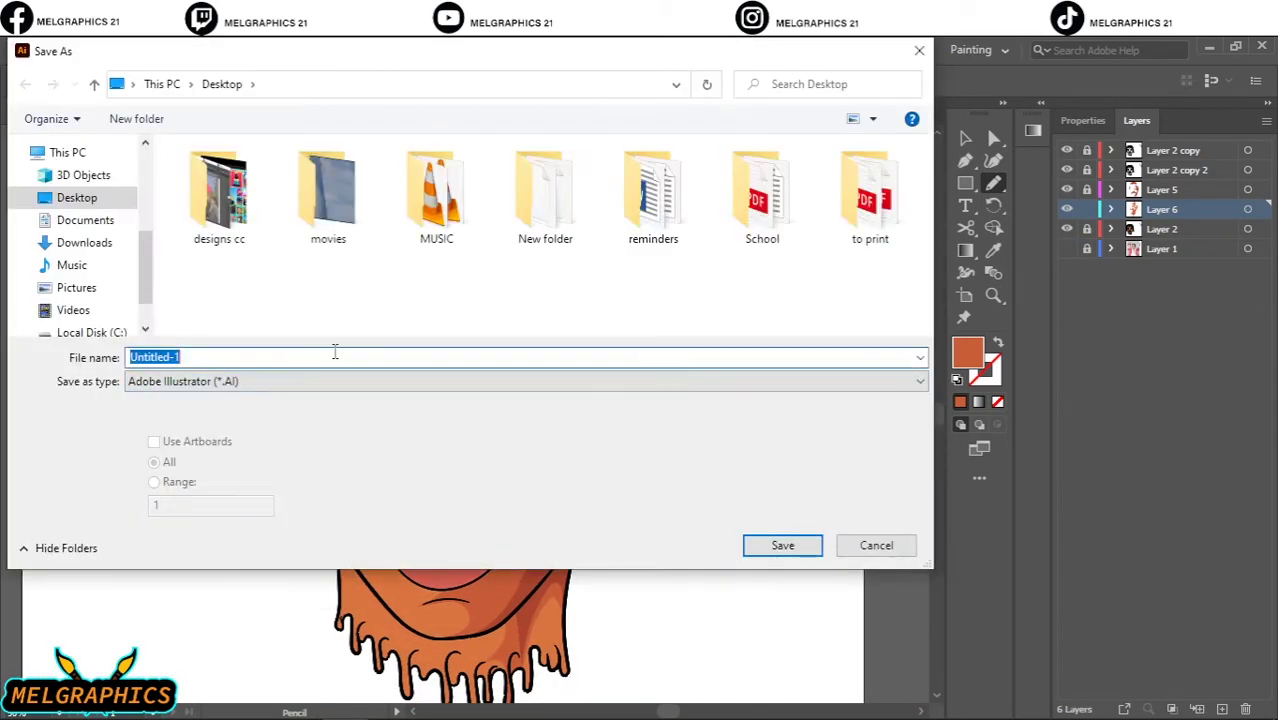
pyautogui.press('Return')
pyautogui.click(813, 648)
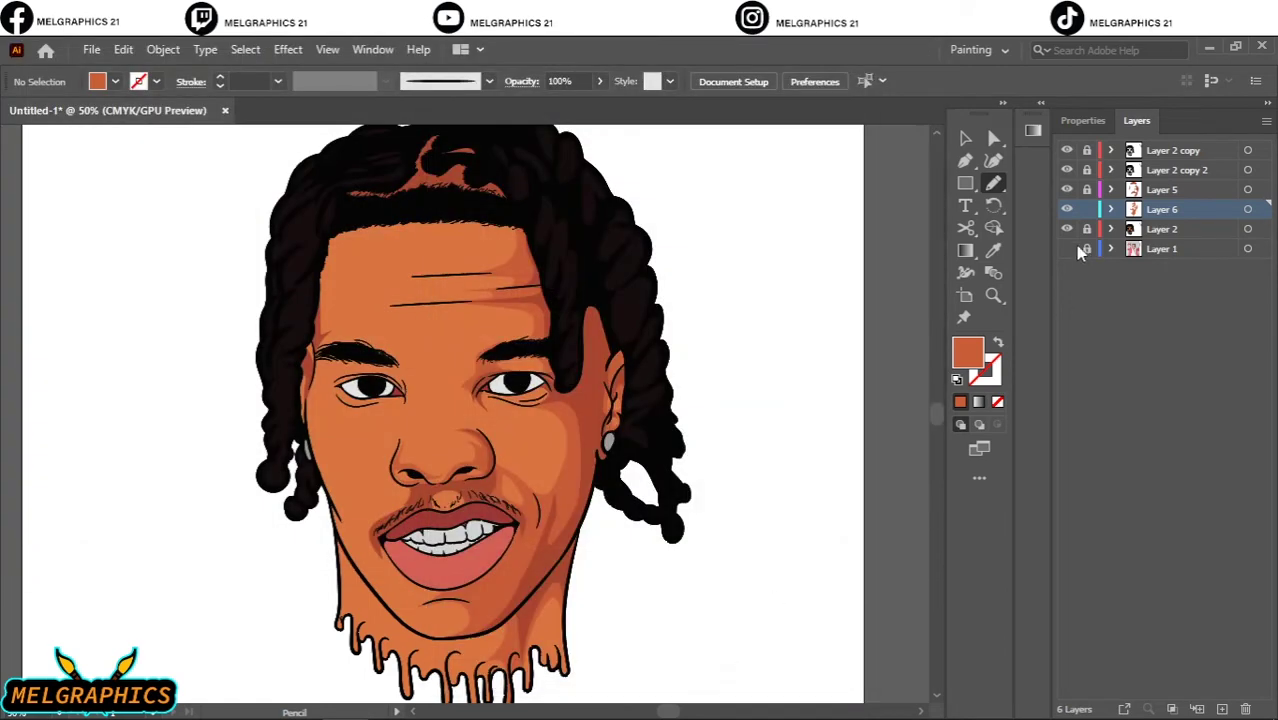
# Shade the forehead along the left hairline, then add a new Layer 7
pyautogui.click(1066, 248)
pyautogui.click(1066, 228)
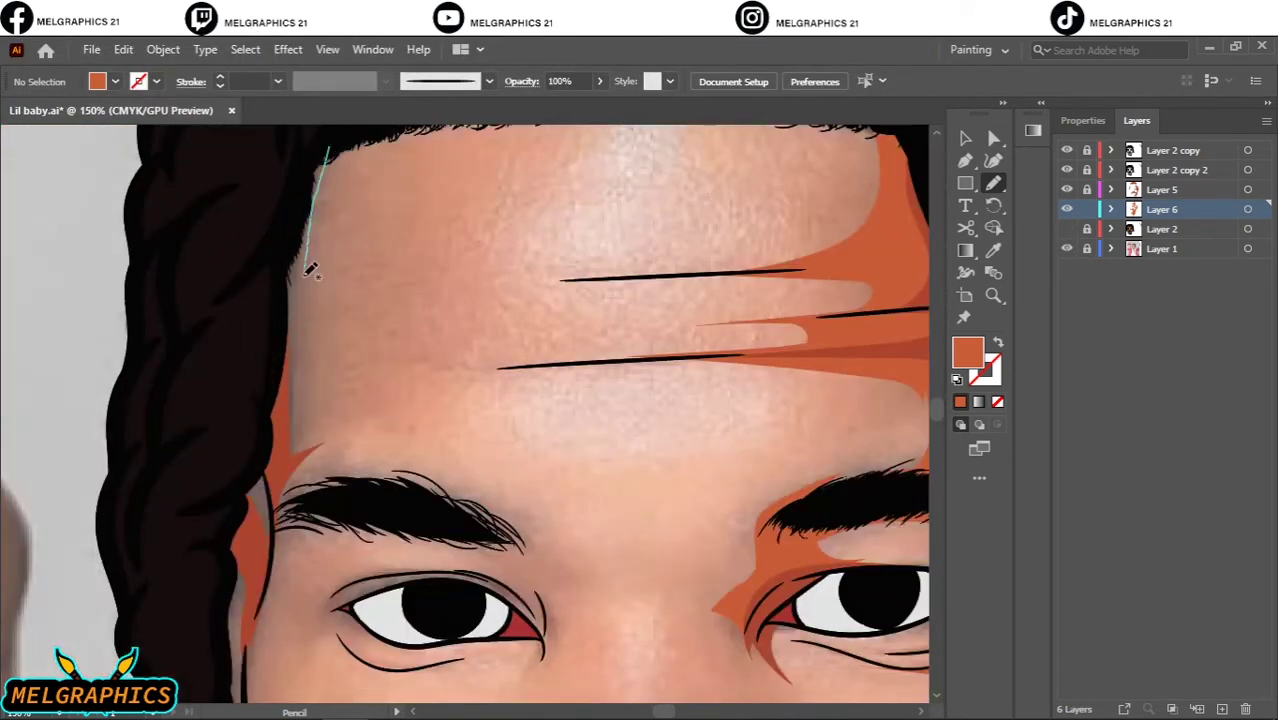
pyautogui.moveTo(328, 446); pyautogui.dragTo(324, 450)
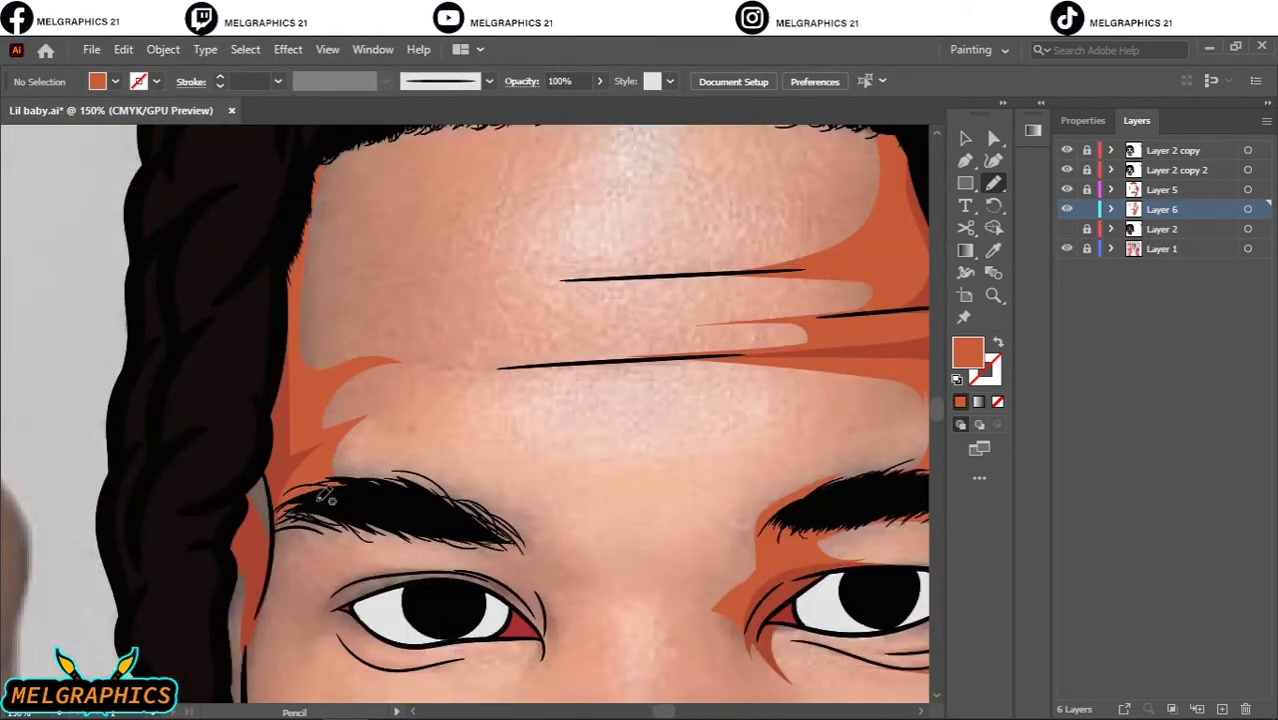
pyautogui.moveTo(456, 355); pyautogui.dragTo(365, 500)
pyautogui.moveTo(343, 440); pyautogui.dragTo(363, 492)
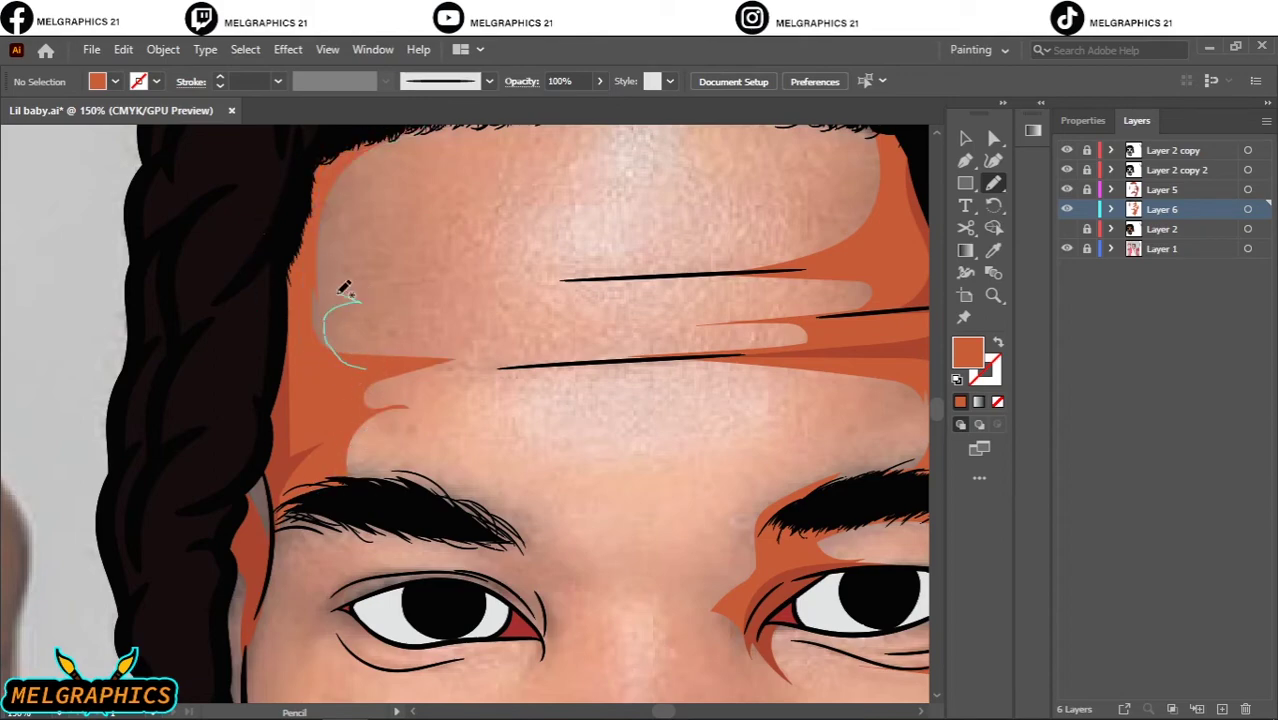
pyautogui.moveTo(343, 289); pyautogui.dragTo(352, 374)
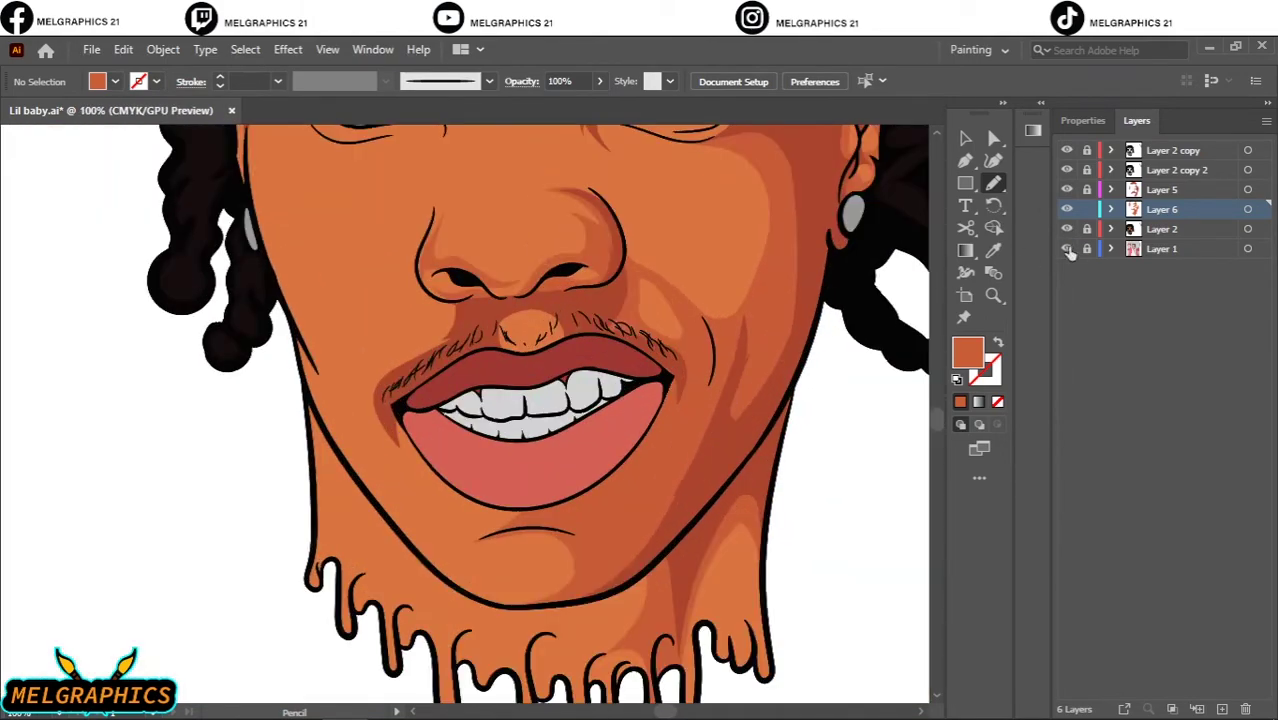
pyautogui.click(1066, 248)
# Set Layer 7's colour, then shade above the right eyebrow and around the right eye
pyautogui.click(1160, 229)
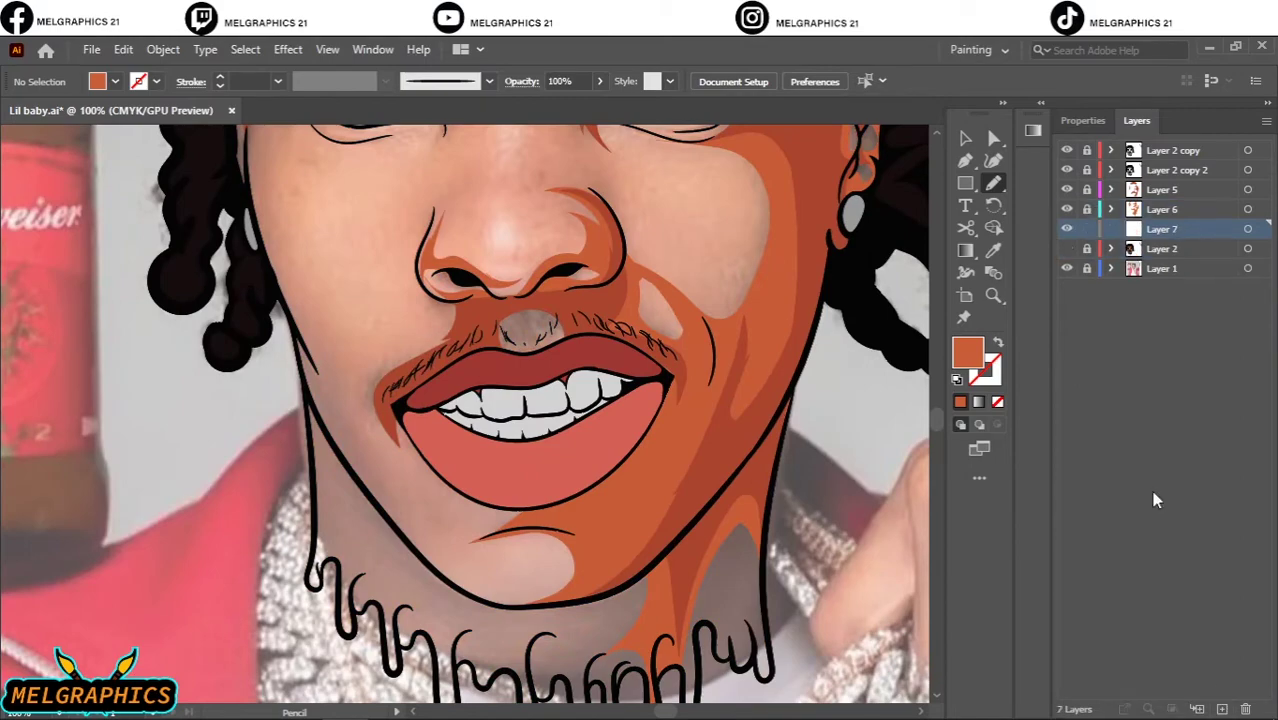
pyautogui.doubleClick(967, 352)
pyautogui.click(1169, 268)
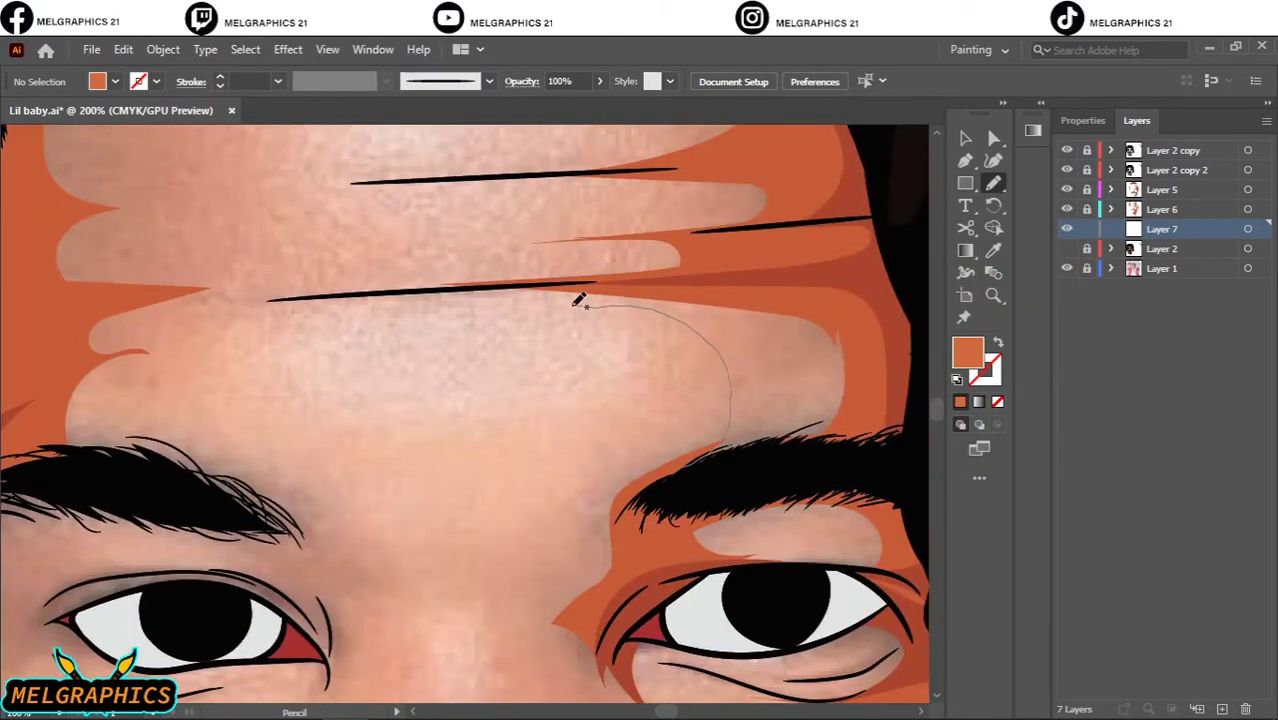
pyautogui.moveTo(578, 301); pyautogui.dragTo(478, 296)
pyautogui.scroll(-3, 748, 249)
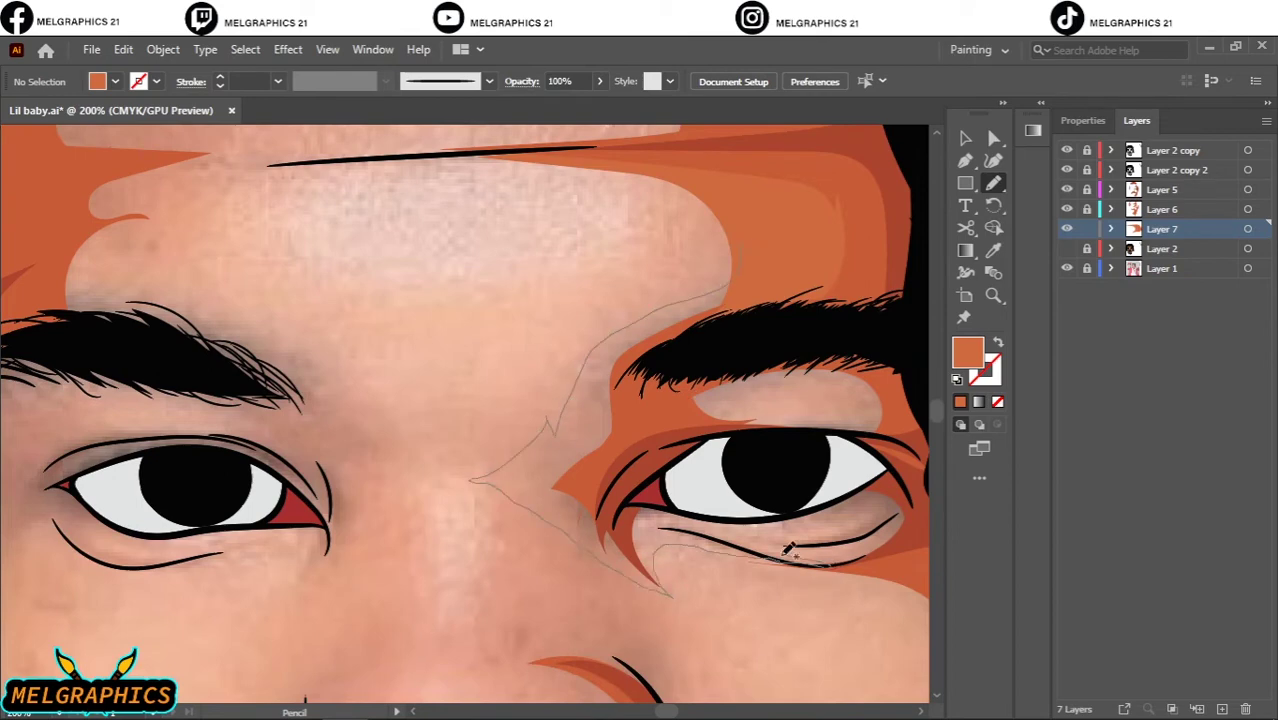
pyautogui.moveTo(787, 549); pyautogui.dragTo(789, 552)
pyautogui.scroll(-5, 787, 549)
pyautogui.hscroll(3, 787, 549)
pyautogui.moveTo(598, 303); pyautogui.dragTo(563, 265)
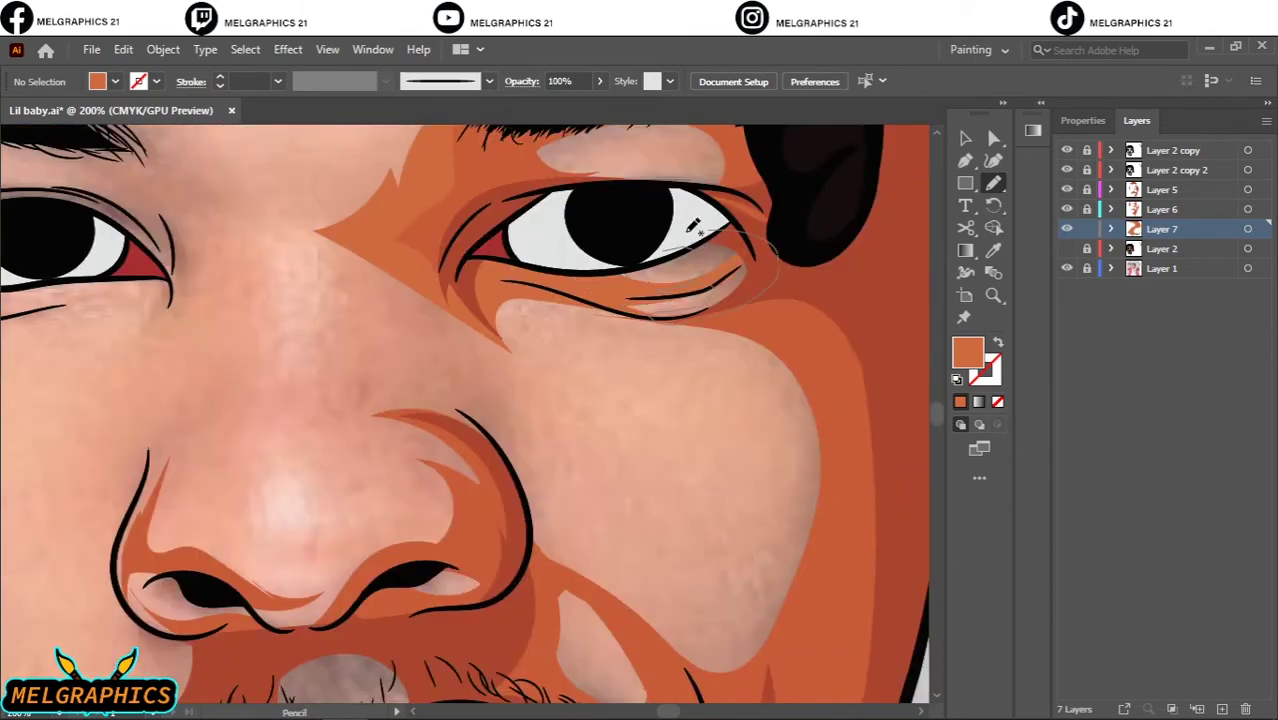
# Shade the upper and side of the nose and down the right cheek
pyautogui.moveTo(458, 452); pyautogui.dragTo(468, 484)
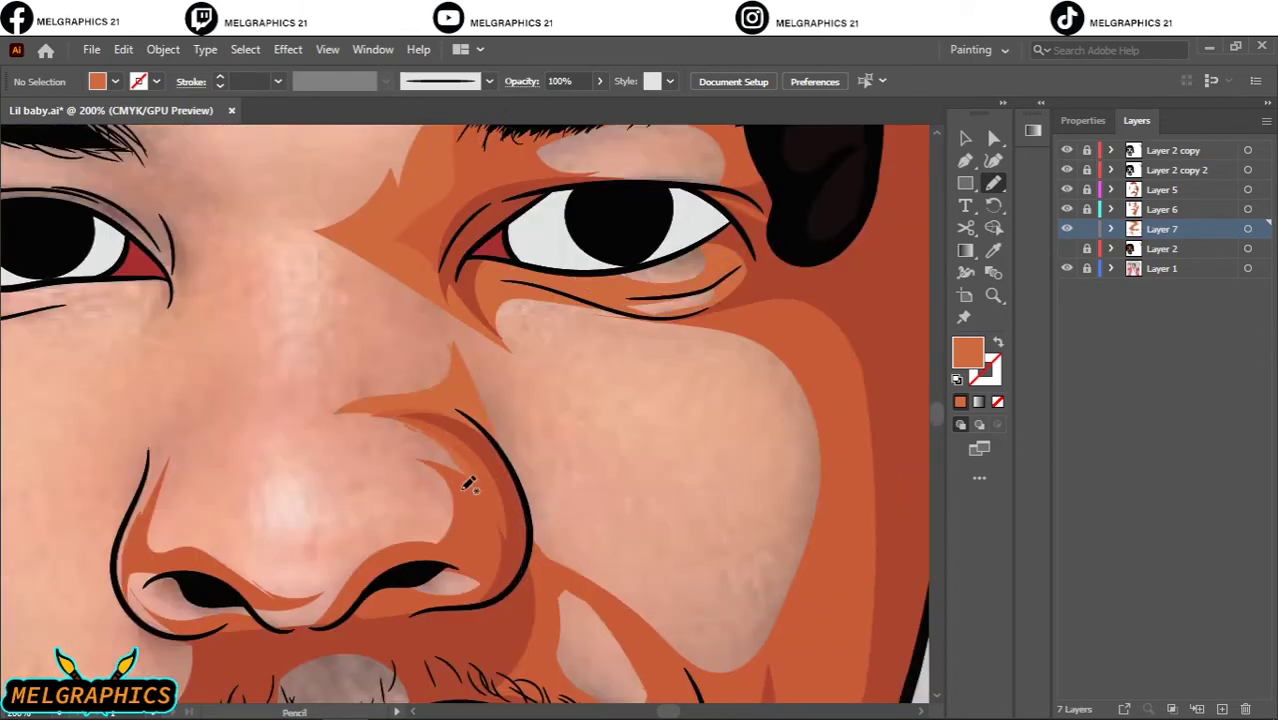
pyautogui.moveTo(258, 610); pyautogui.dragTo(422, 466)
pyautogui.scroll(-2, 440, 450)
pyautogui.hscroll(3, 500, 420)
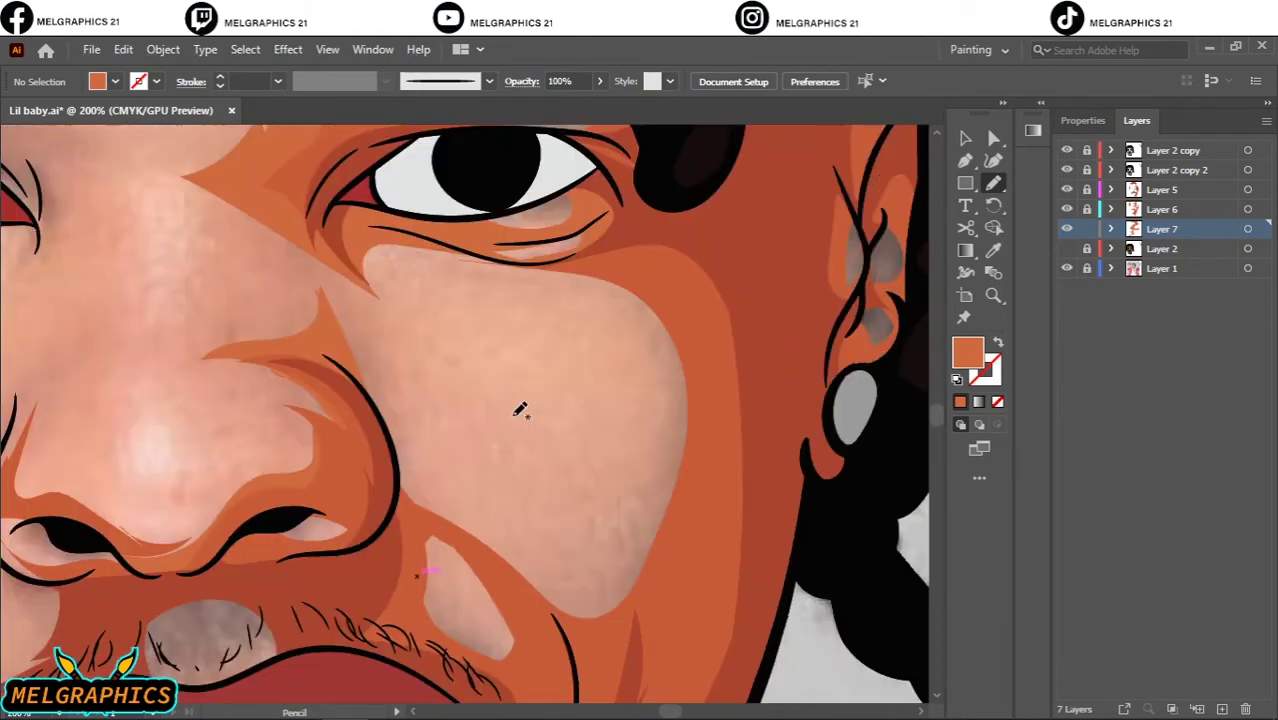
pyautogui.moveTo(600, 278); pyautogui.dragTo(620, 520)
pyautogui.moveTo(603, 646); pyautogui.dragTo(397, 472)
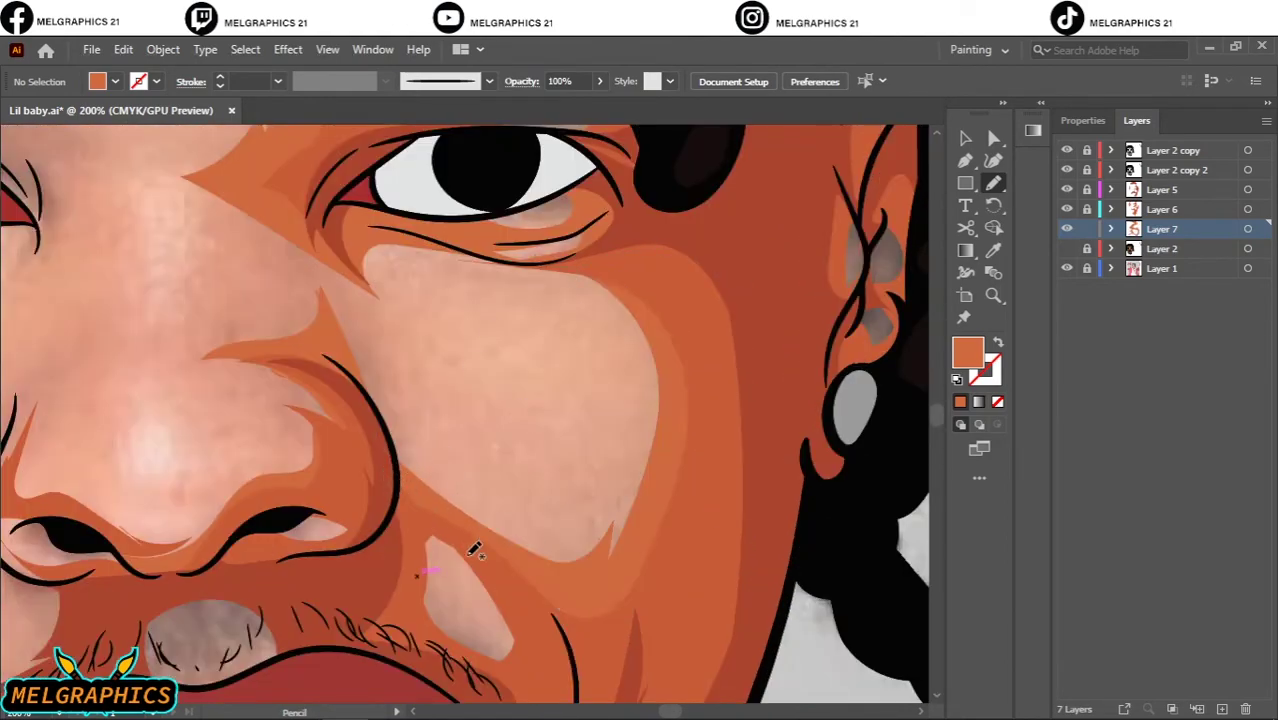
pyautogui.moveTo(474, 551); pyautogui.dragTo(432, 566)
pyautogui.scroll(-1, 422, 372)
pyautogui.scroll(-1, 422, 372)
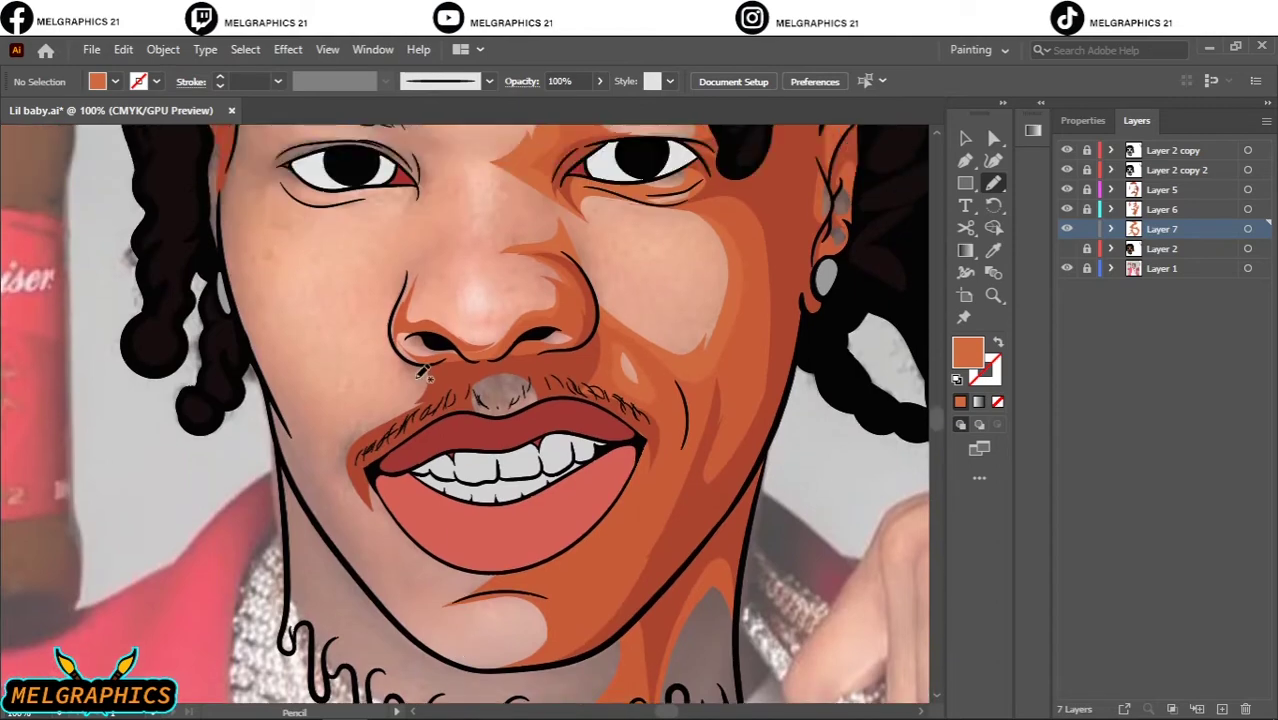
pyautogui.scroll(2, 445, 313)
# Shade the left side of the nose, left cheek, jaw and chin
pyautogui.moveTo(358, 478); pyautogui.dragTo(410, 328)
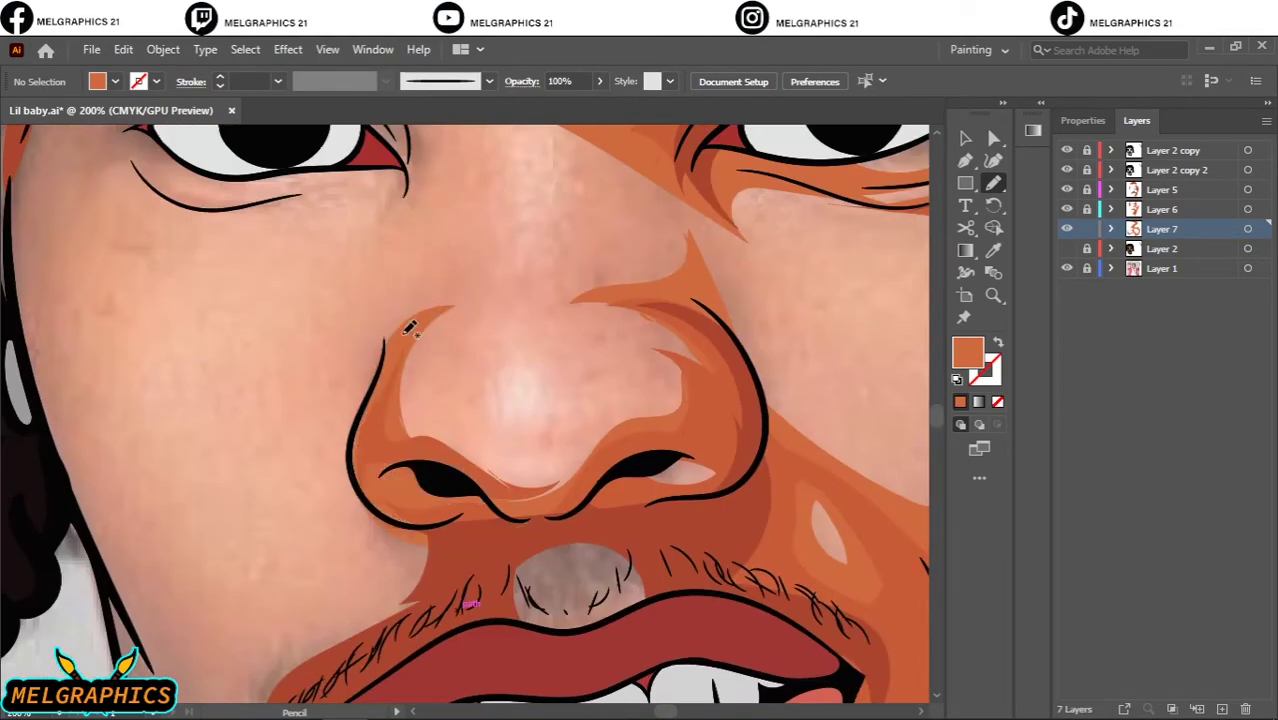
pyautogui.scroll(-2, 460, 388)
pyautogui.scroll(1, 447, 575)
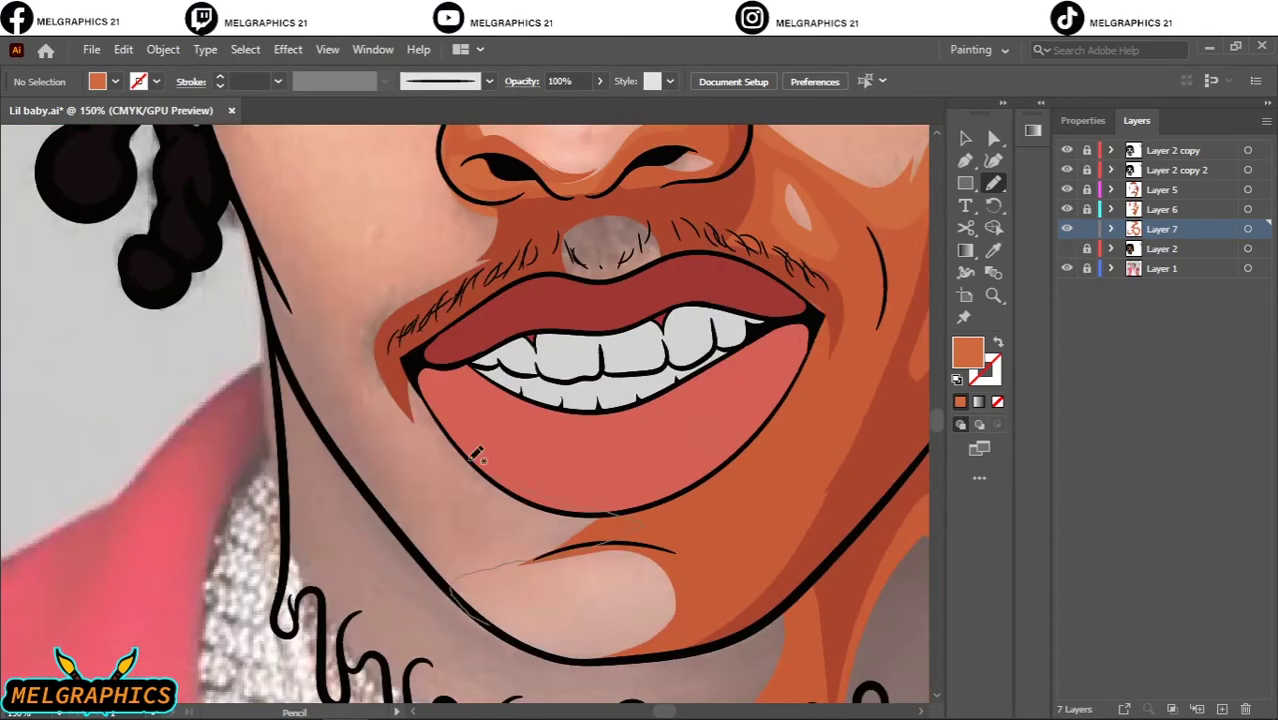
pyautogui.moveTo(412, 305); pyautogui.dragTo(492, 625)
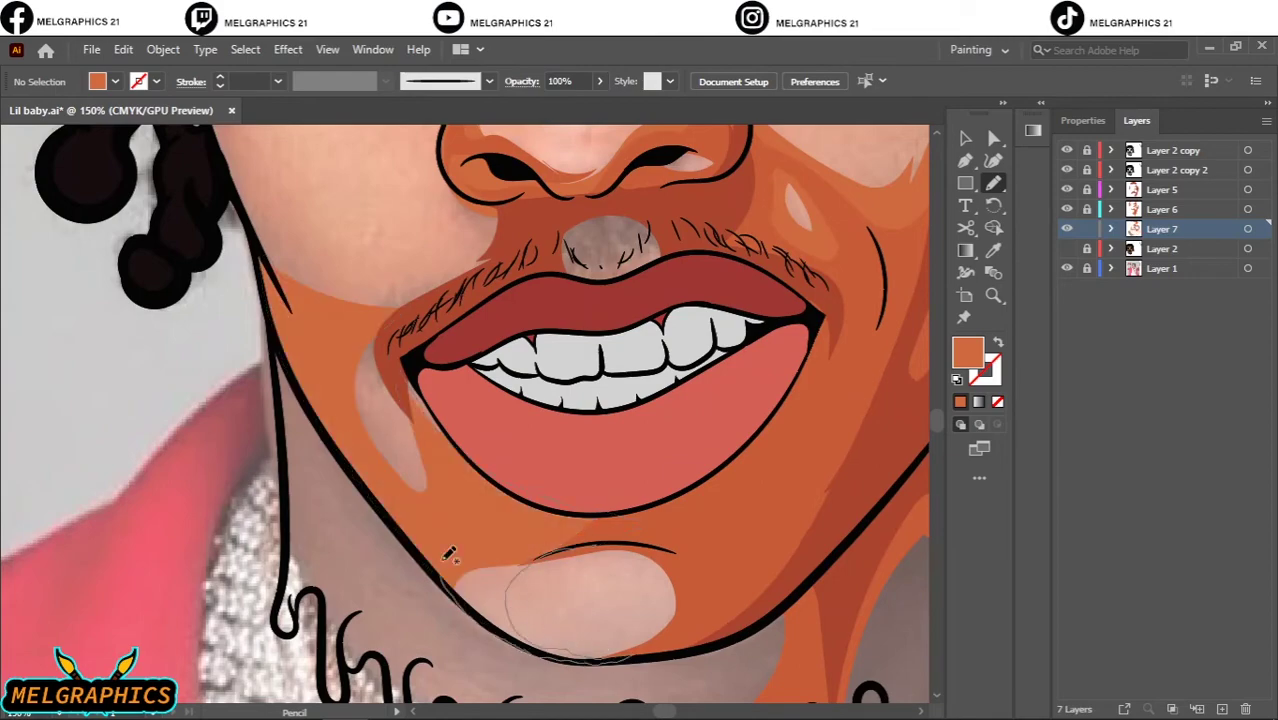
pyautogui.moveTo(408, 436); pyautogui.dragTo(383, 343)
pyautogui.scroll(-2, 465, 400)
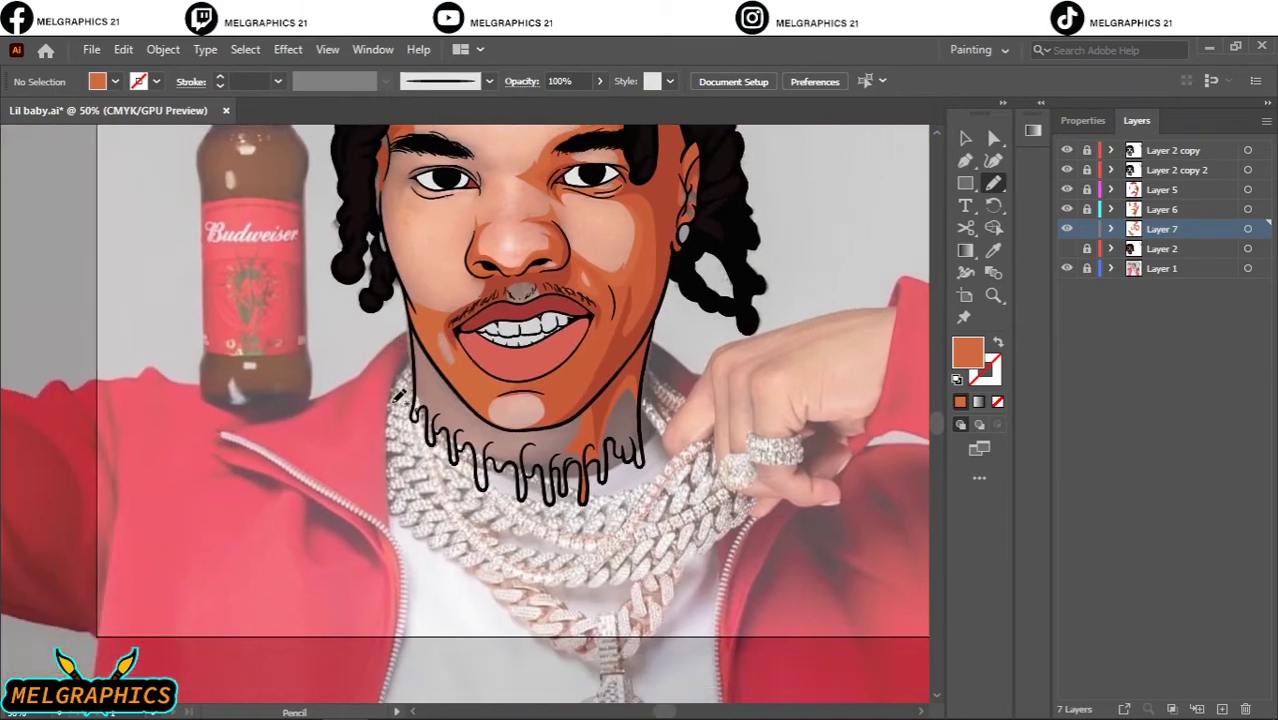
pyautogui.scroll(2, 465, 400)
pyautogui.moveTo(410, 446); pyautogui.dragTo(326, 256)
pyautogui.hscroll(4, 752, 352)
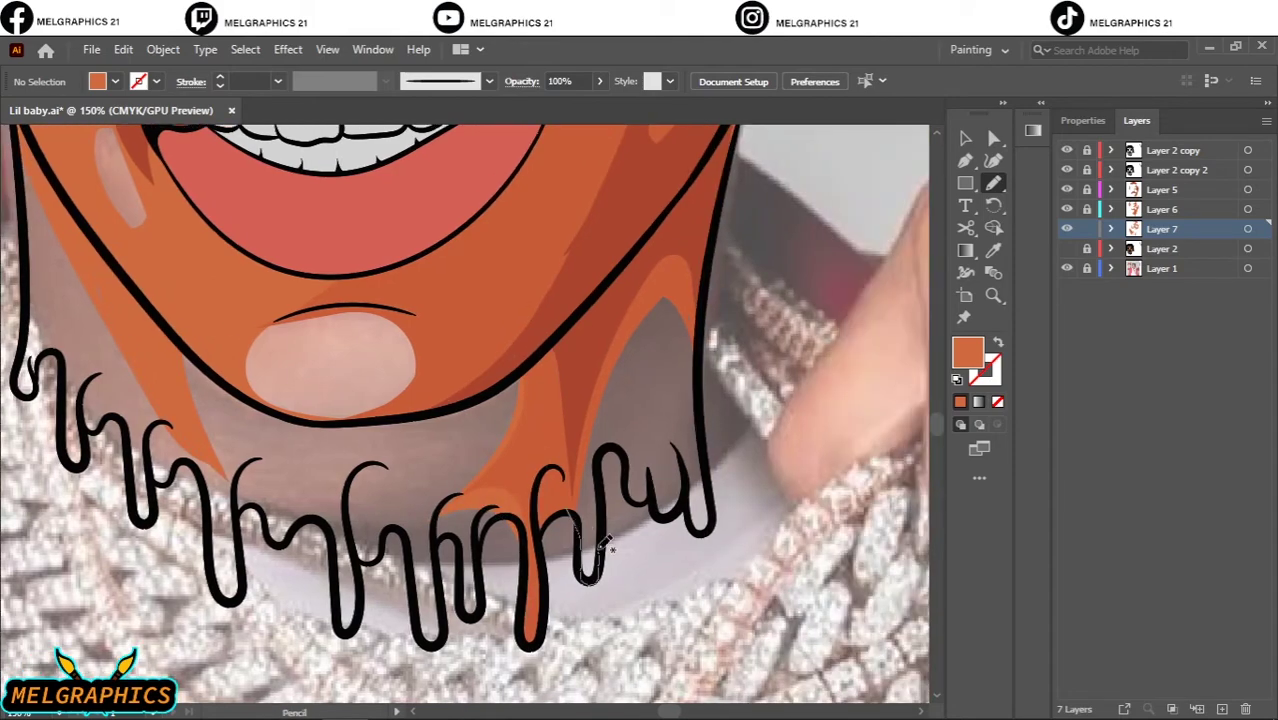
# Draw shadows up the right neck drip and along the left cheek and jaw
pyautogui.moveTo(598, 549); pyautogui.dragTo(706, 300)
pyautogui.hotkey('ctrl', '-')
pyautogui.hotkey('ctrl', '-')
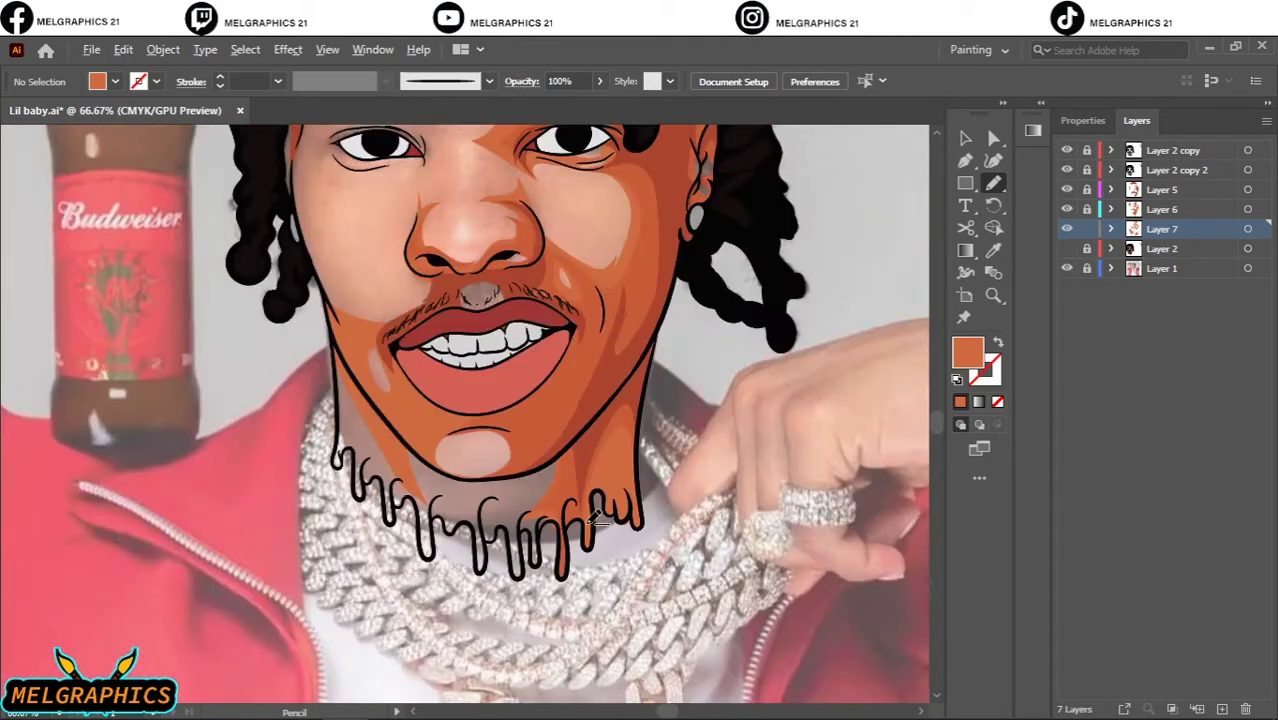
pyautogui.scroll(2, 394, 428)
pyautogui.moveTo(282, 130); pyautogui.dragTo(284, 138)
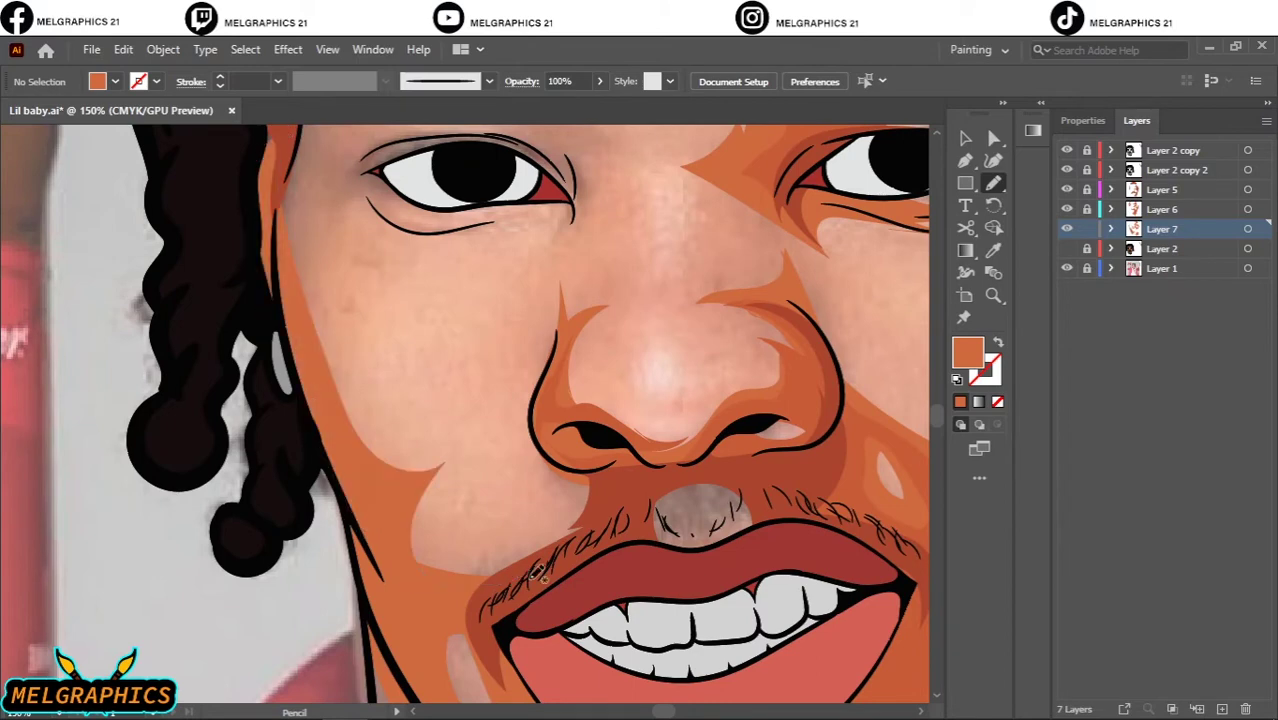
pyautogui.scroll(2, 413, 487)
pyautogui.scroll(3, 282, 520)
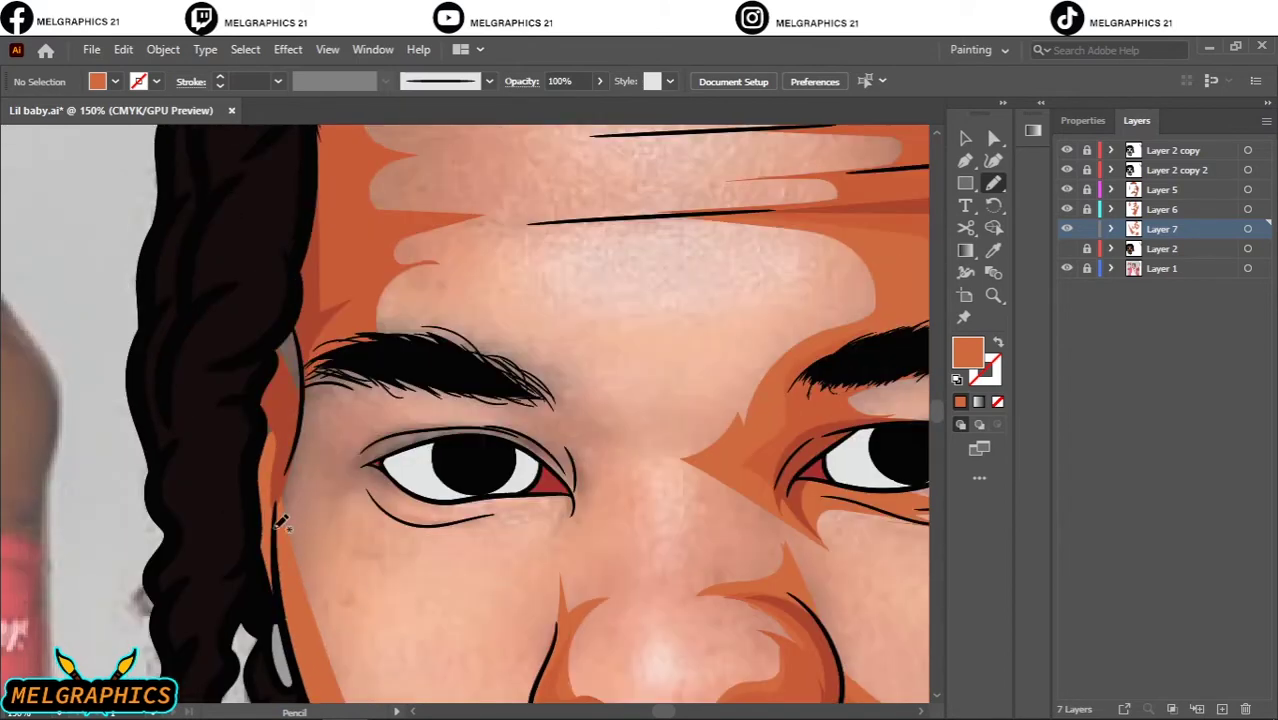
# Draw shadow shapes around the left eye and across the forehead
pyautogui.moveTo(440, 313); pyautogui.dragTo(352, 517)
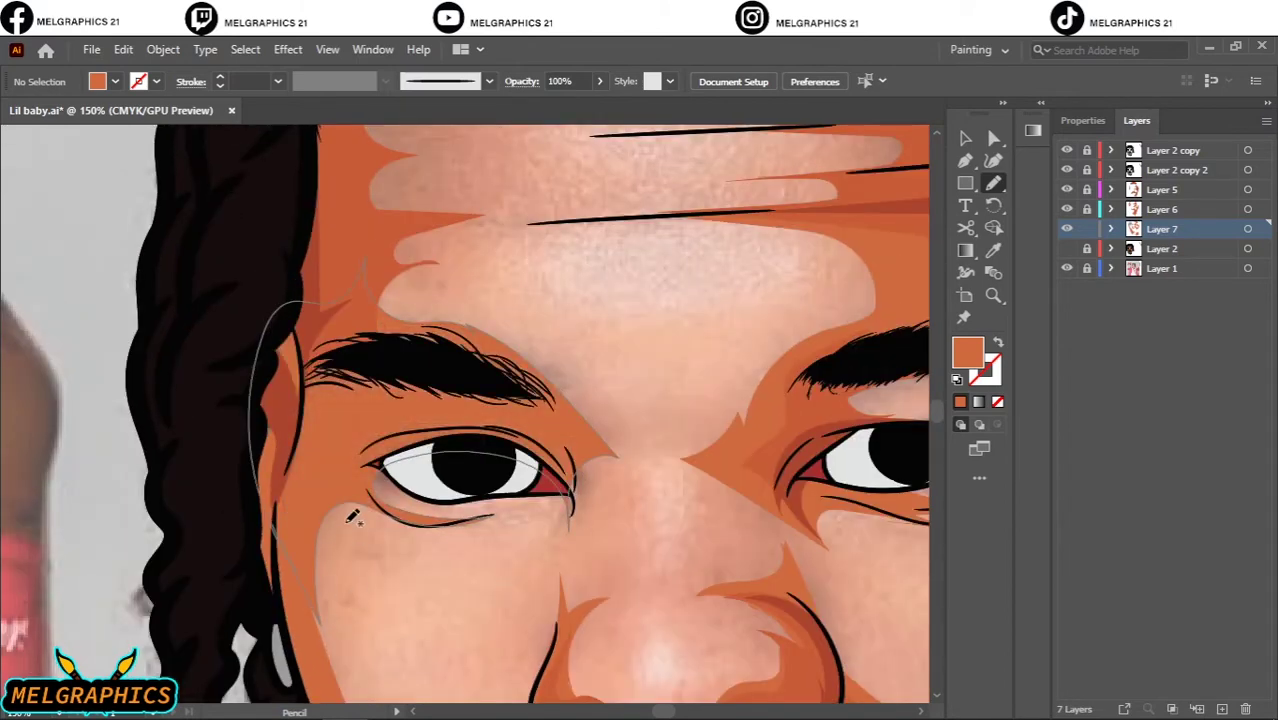
pyautogui.scroll(2, 484, 305)
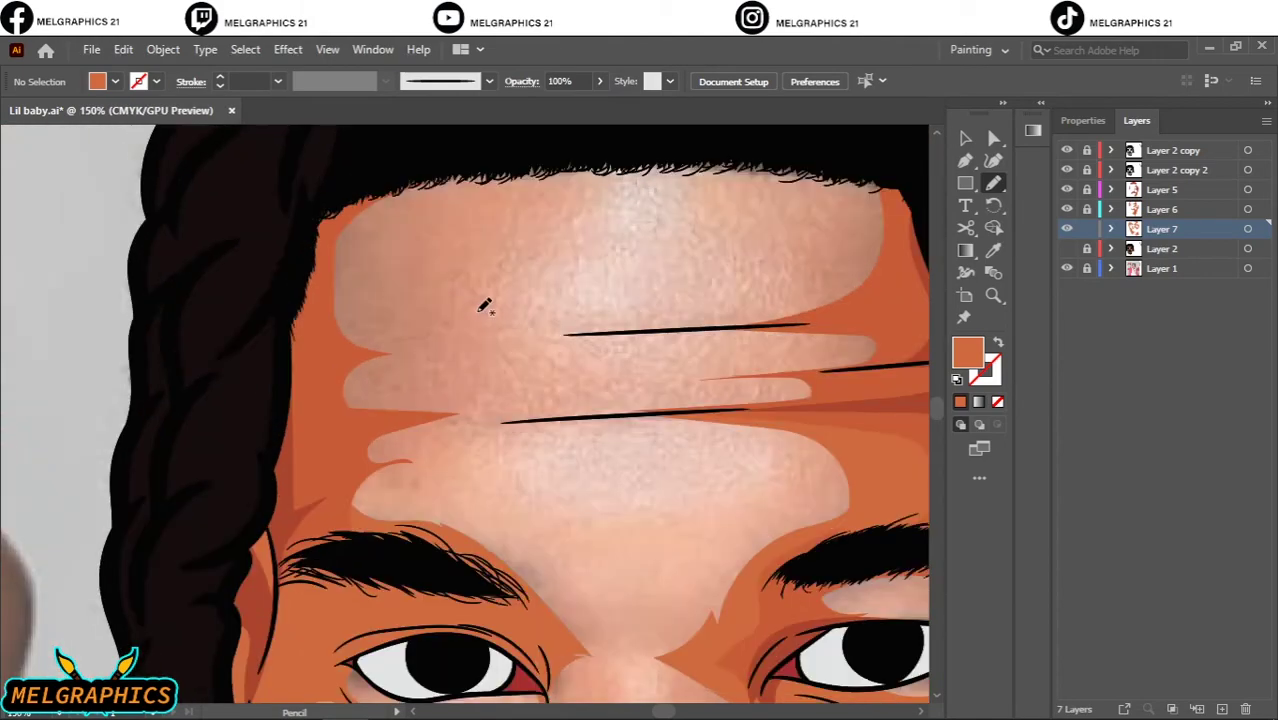
pyautogui.moveTo(481, 453); pyautogui.dragTo(440, 553)
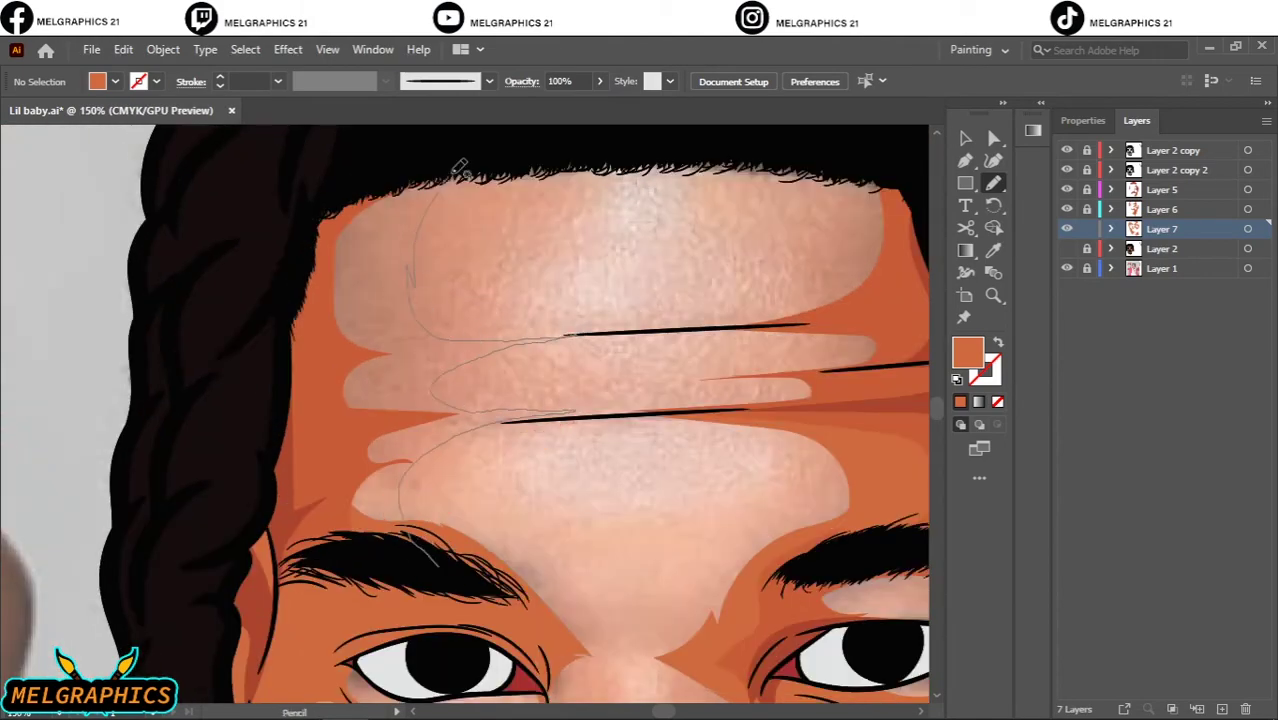
pyautogui.moveTo(460, 167); pyautogui.dragTo(428, 505)
pyautogui.scroll(-2, 428, 505)
pyautogui.scroll(-2, 428, 505)
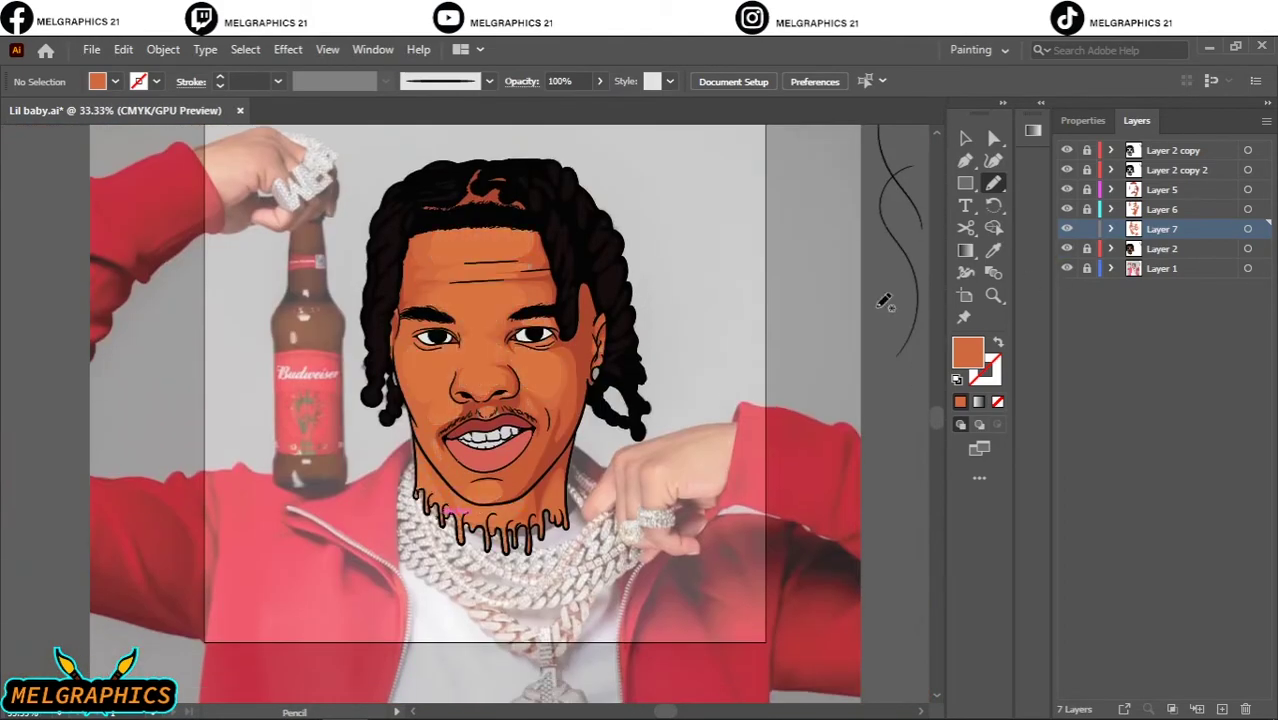
# Shift the black and yellow balance of all Layer 7 shadows with Adjust Color Balance
pyautogui.click(1066, 268)
pyautogui.scroll(2, 440, 284)
pyautogui.scroll(1, 440, 284)
pyautogui.hotkey('ctrl', 'a')
pyautogui.scroll(1, 440, 284)
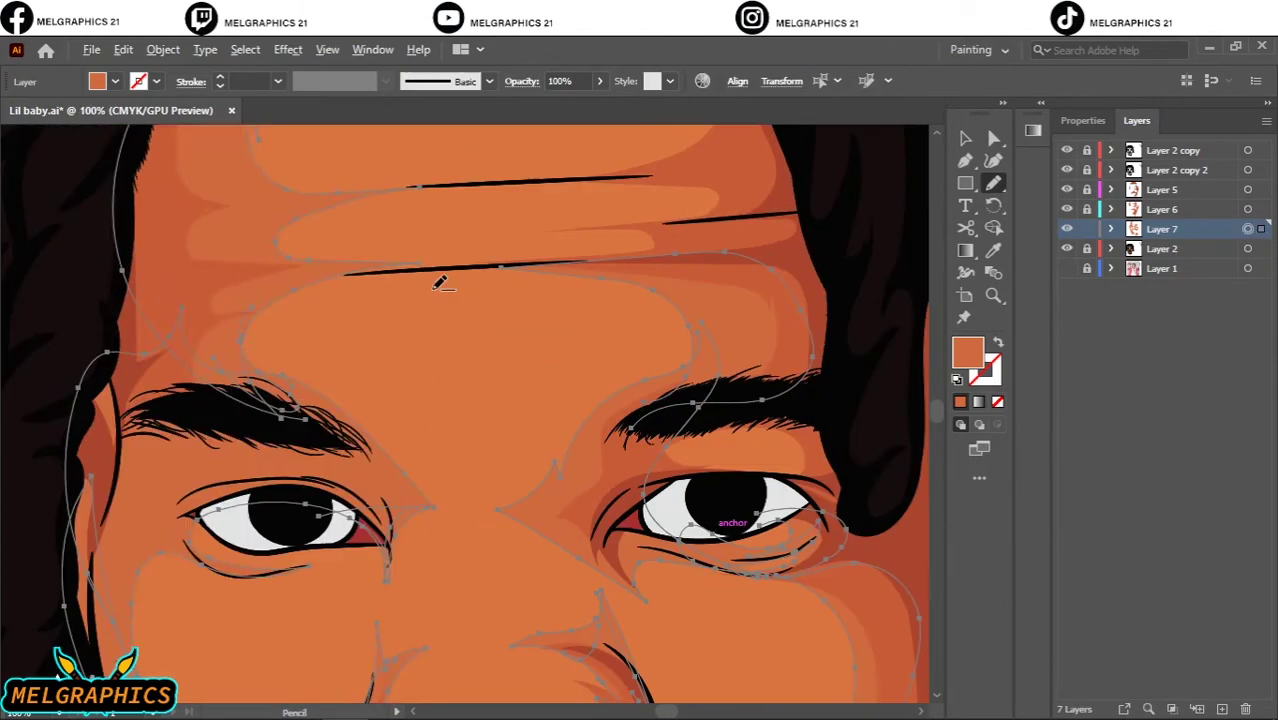
pyautogui.click(123, 49)
pyautogui.click(470, 405)
pyautogui.moveTo(1008, 375); pyautogui.dragTo(999, 290)
pyautogui.click(1038, 498)
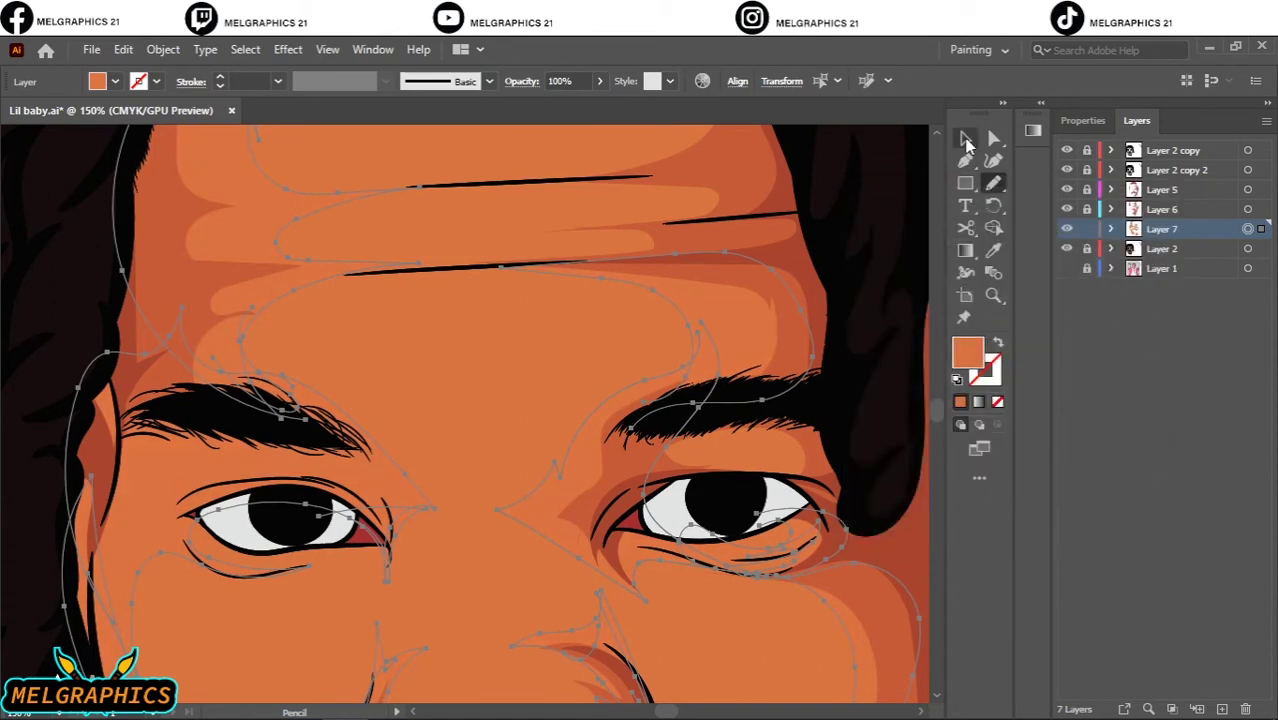
pyautogui.click(966, 143)
pyautogui.hotkey('ctrl', 'shift', 'a')
# Draw a jaw shadow and, on Layer 6, a shadow left of the mouth
pyautogui.scroll(-5, 545, 337)
pyautogui.scroll(-1, 780, 430)
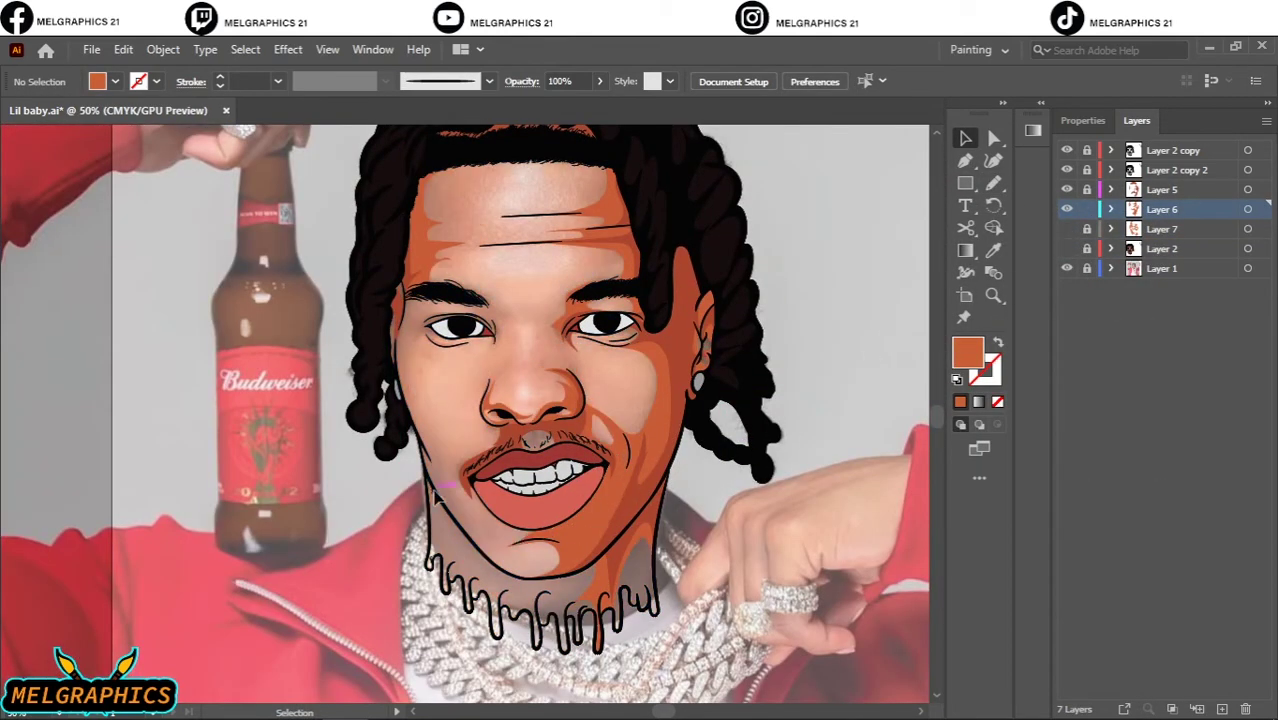
pyautogui.scroll(3, 437, 497)
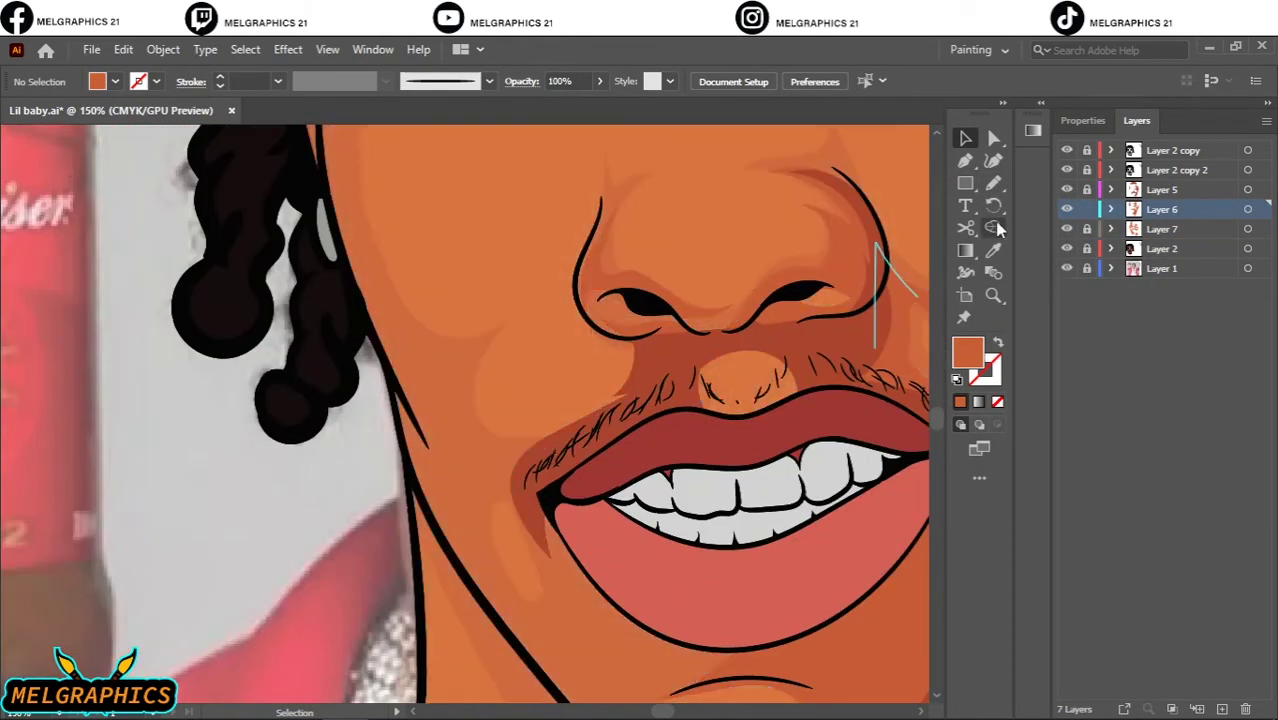
pyautogui.press('n')
pyautogui.moveTo(447, 545); pyautogui.dragTo(451, 463)
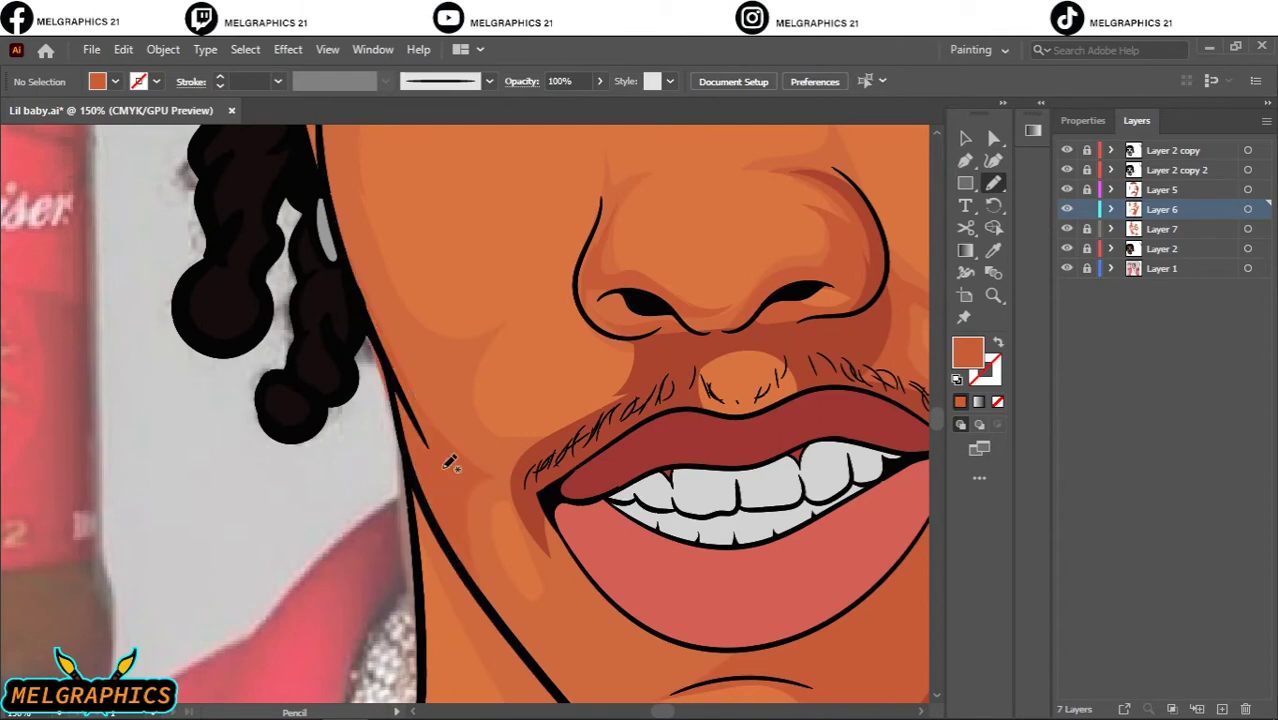
pyautogui.scroll(-5, 434, 478)
pyautogui.hscroll(5, 434, 478)
pyautogui.click(1249, 209)
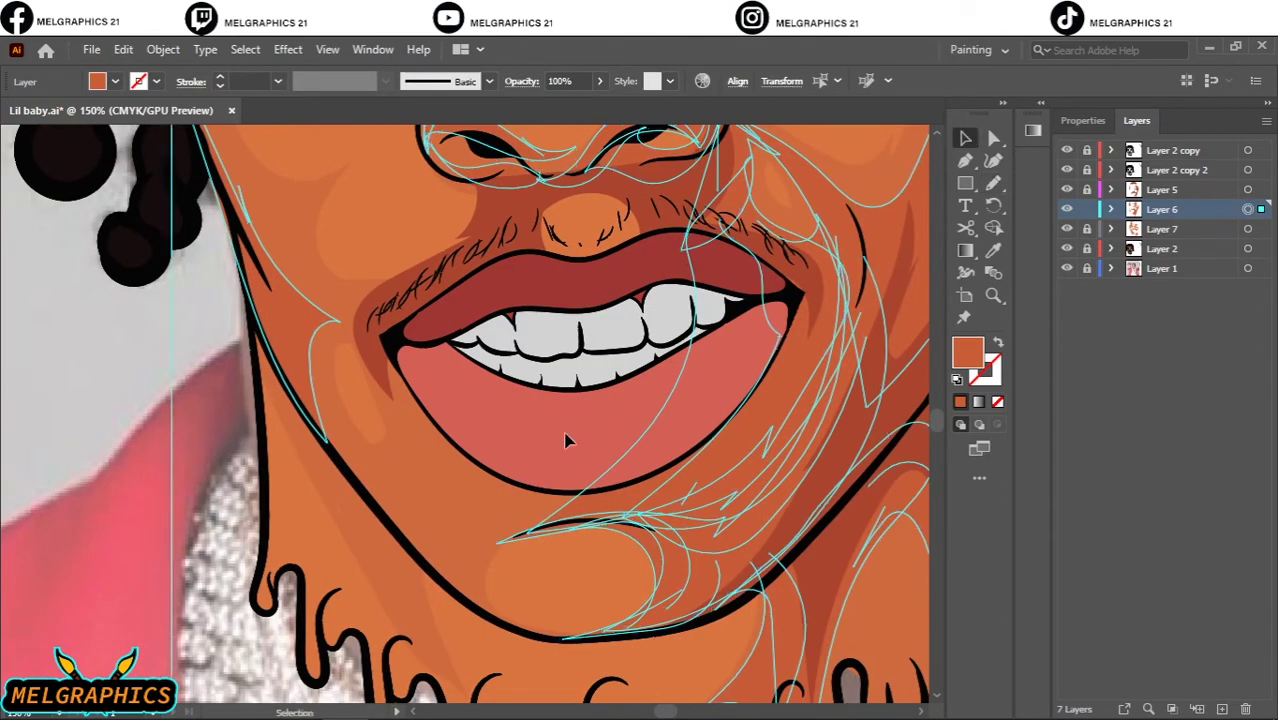
pyautogui.hotkey('ctrl', 'shift', 'a')
pyautogui.moveTo(300, 350); pyautogui.dragTo(306, 220)
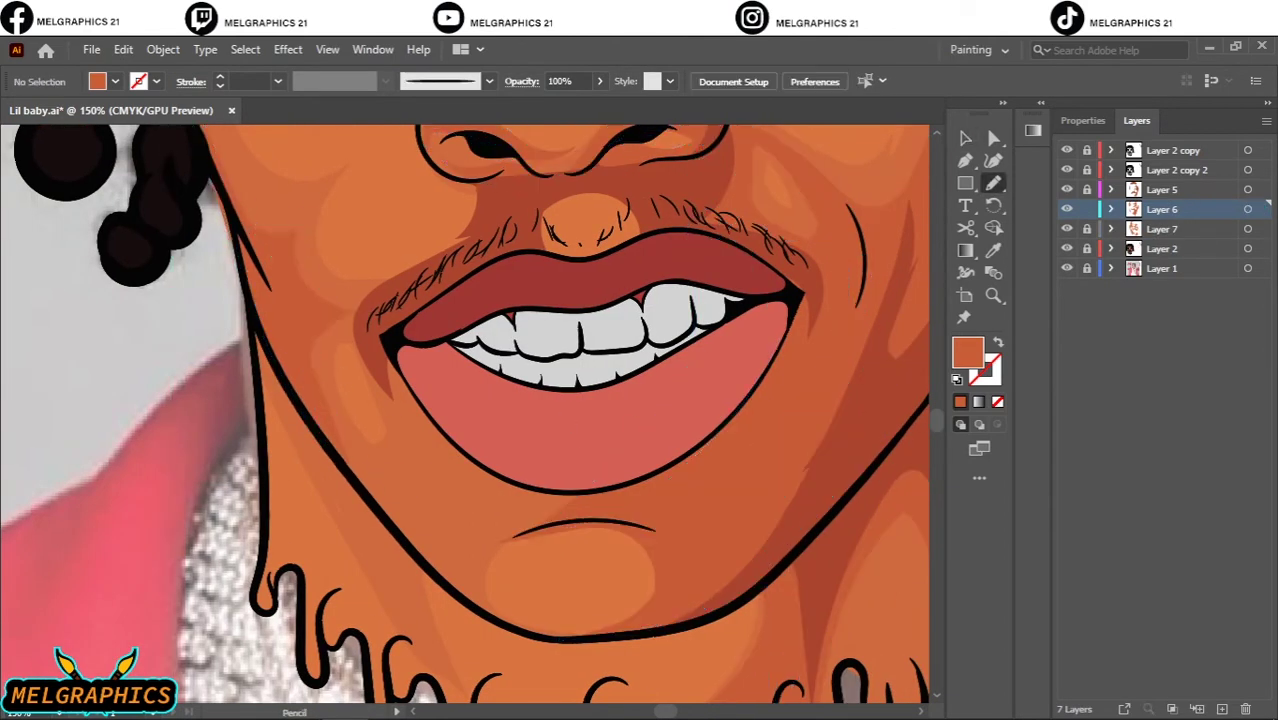
# Toggle the reference photo and face layers to review the lower-face shading up close
pyautogui.hotkey('ctrl', '-')
pyautogui.hotkey('ctrl', '-')
pyautogui.hotkey('ctrl', '-')
pyautogui.click(1066, 268)
pyautogui.press('v')
pyautogui.hotkey('ctrl', '=')
pyautogui.hotkey('ctrl', '=')
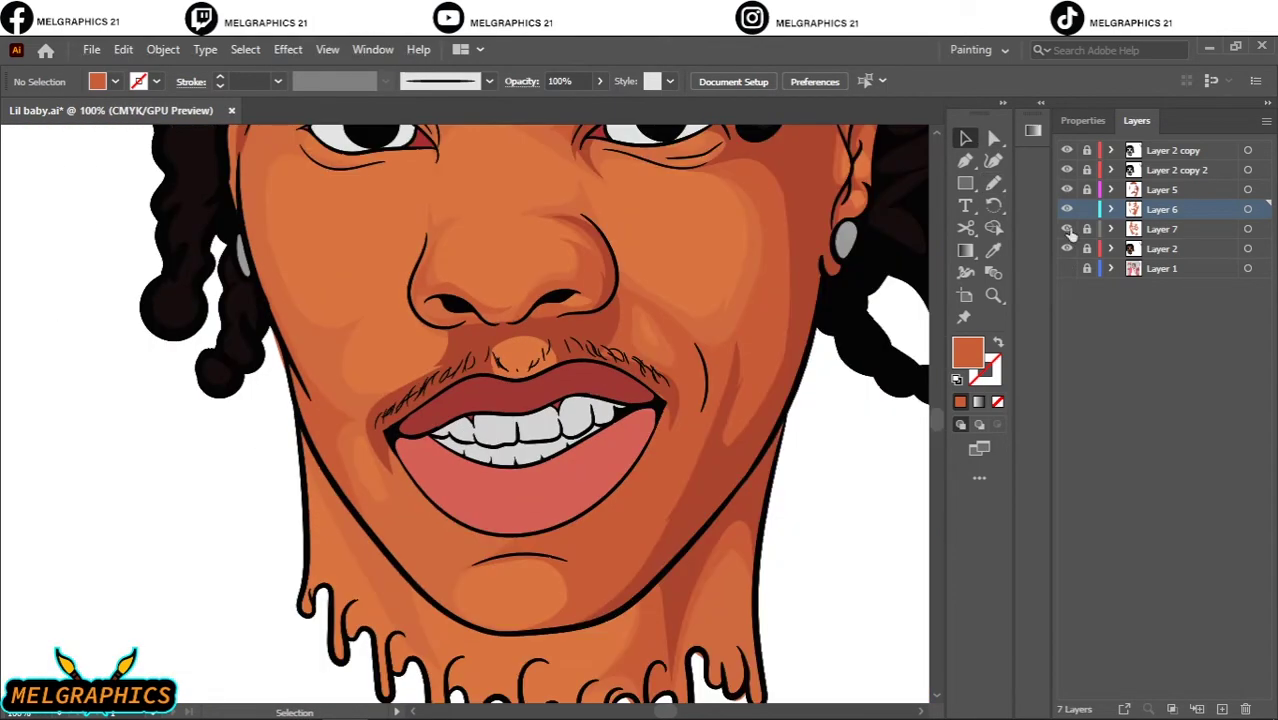
pyautogui.moveTo(1066, 268)
pyautogui.mouseDown()
pyautogui.moveTo(1068, 210)
pyautogui.moveTo(1066, 248)
pyautogui.mouseUp()
pyautogui.hotkey('ctrl', '=')
# Draw a shadow beside the mouth corner, then a darker cheek shadow on Layer 5
pyautogui.press('n')
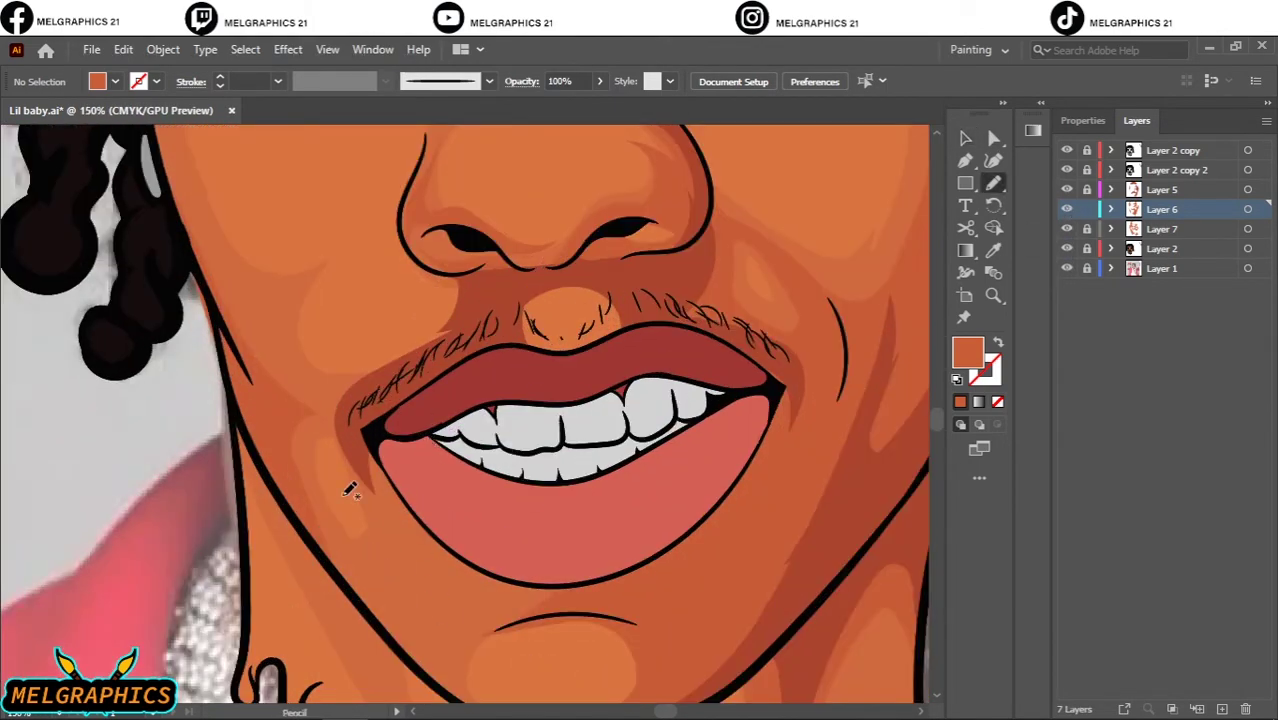
pyautogui.moveTo(366, 408); pyautogui.dragTo(260, 372)
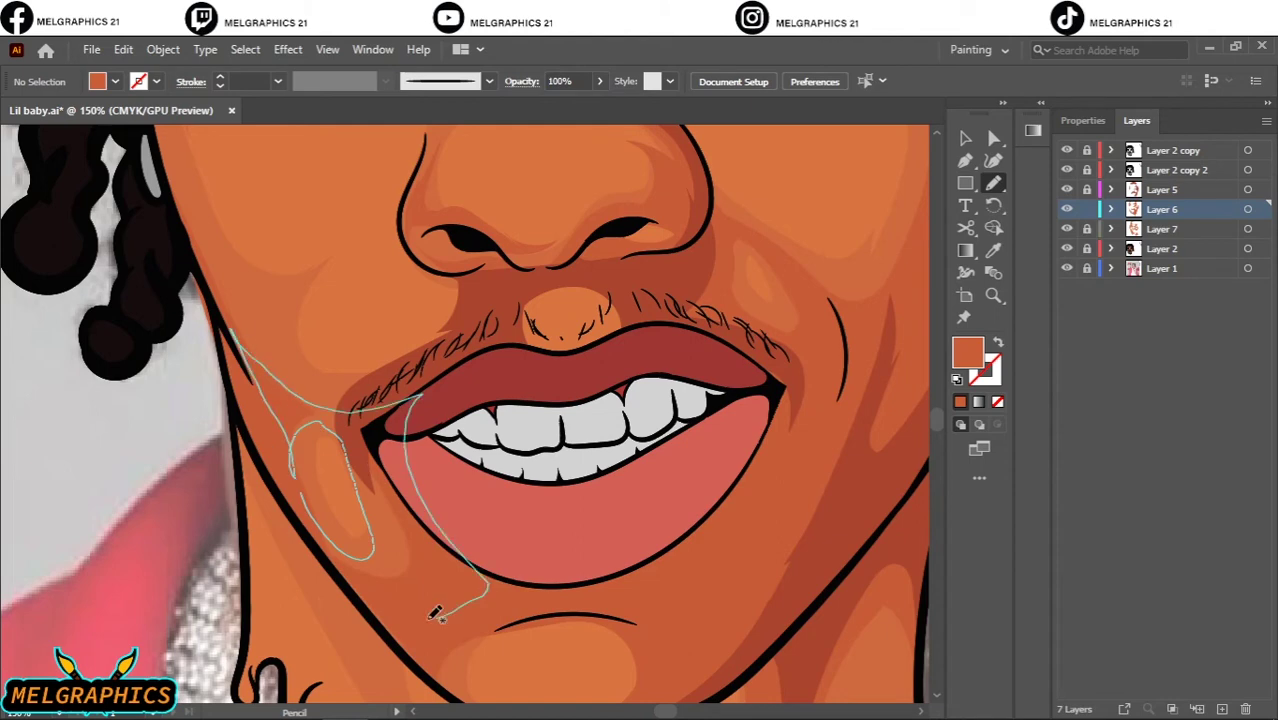
pyautogui.keyDown('alt'); pyautogui.click(1160, 189); pyautogui.keyUp('alt')
pyautogui.hotkey('ctrl', 'shift', 'a')
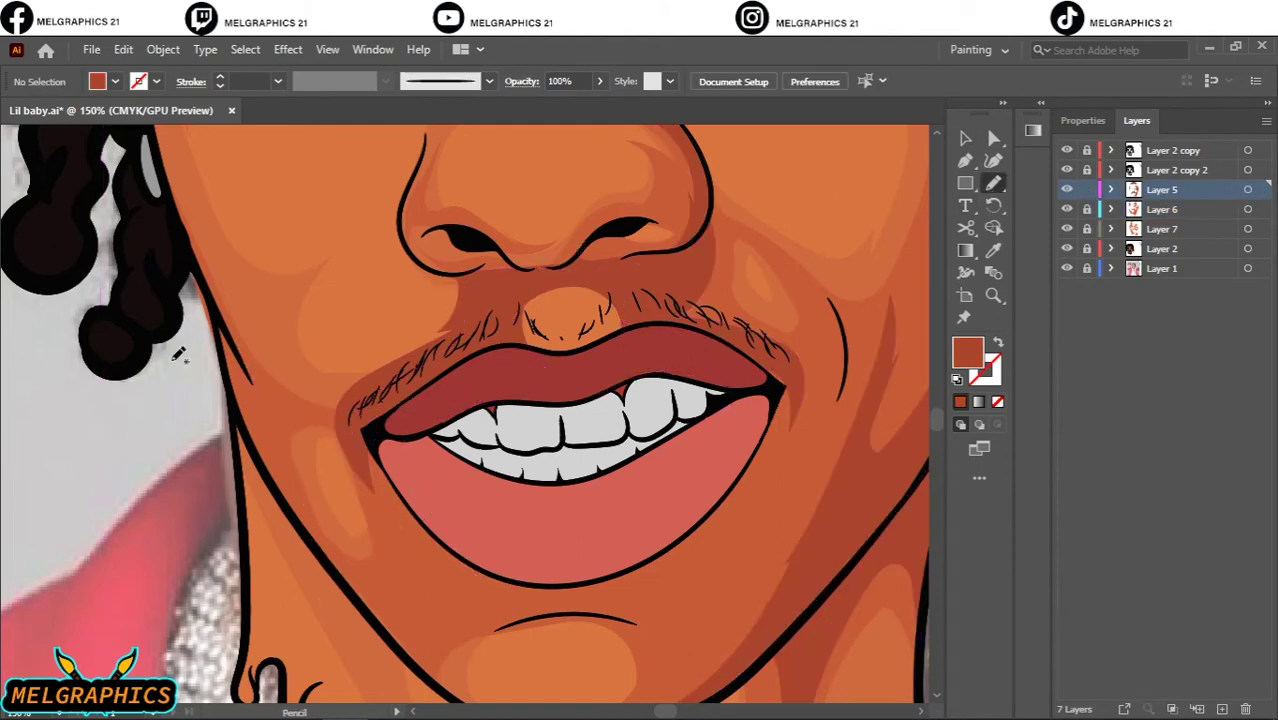
pyautogui.hscroll(-3, 449, 527)
pyautogui.moveTo(366, 310); pyautogui.dragTo(441, 515)
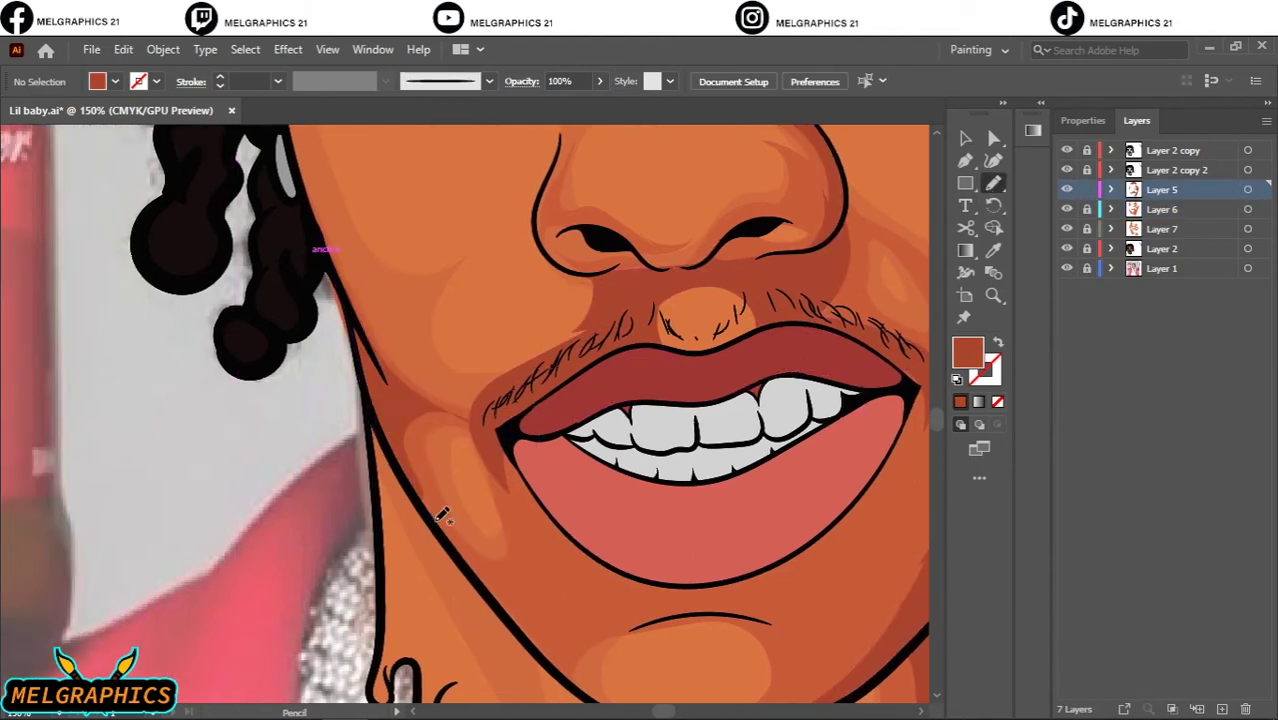
pyautogui.moveTo(457, 402); pyautogui.dragTo(458, 404)
# Add darker shadows along the left cheek edge, under the lower lip and at the mouth corner
pyautogui.scroll(-3, 457, 330)
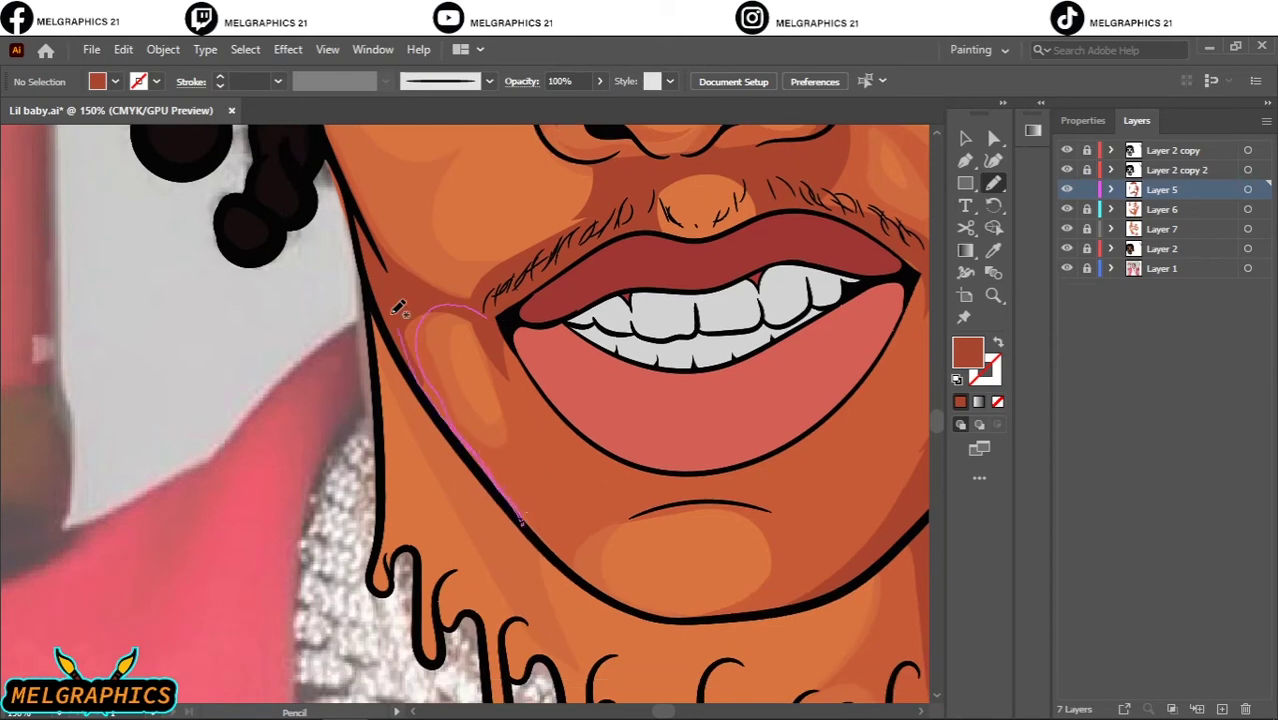
pyautogui.moveTo(398, 307); pyautogui.dragTo(487, 312)
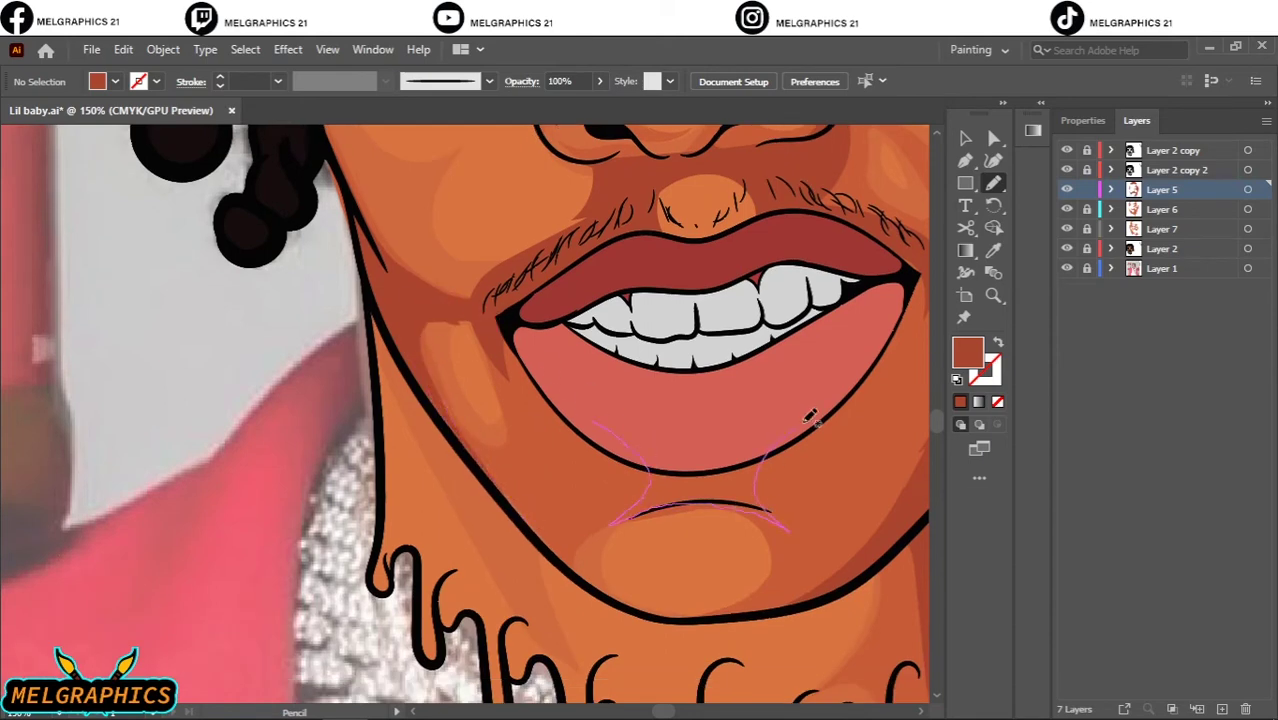
pyautogui.moveTo(810, 415); pyautogui.dragTo(812, 418)
pyautogui.hotkey('ctrl', '0')
pyautogui.click(1067, 268)
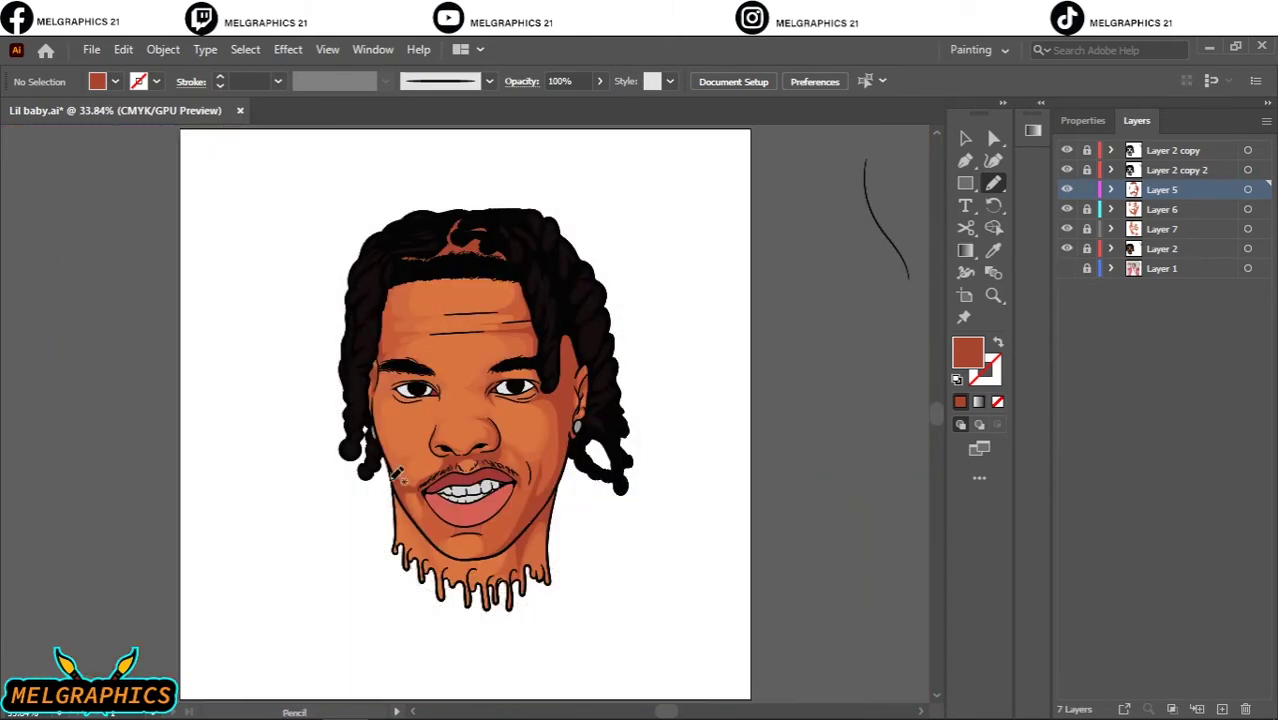
pyautogui.scroll(4, 553, 489)
pyautogui.moveTo(565, 440); pyautogui.dragTo(530, 455)
pyautogui.keyDown('ctrl'); pyautogui.click(515, 462); pyautogui.keyUp('ctrl')
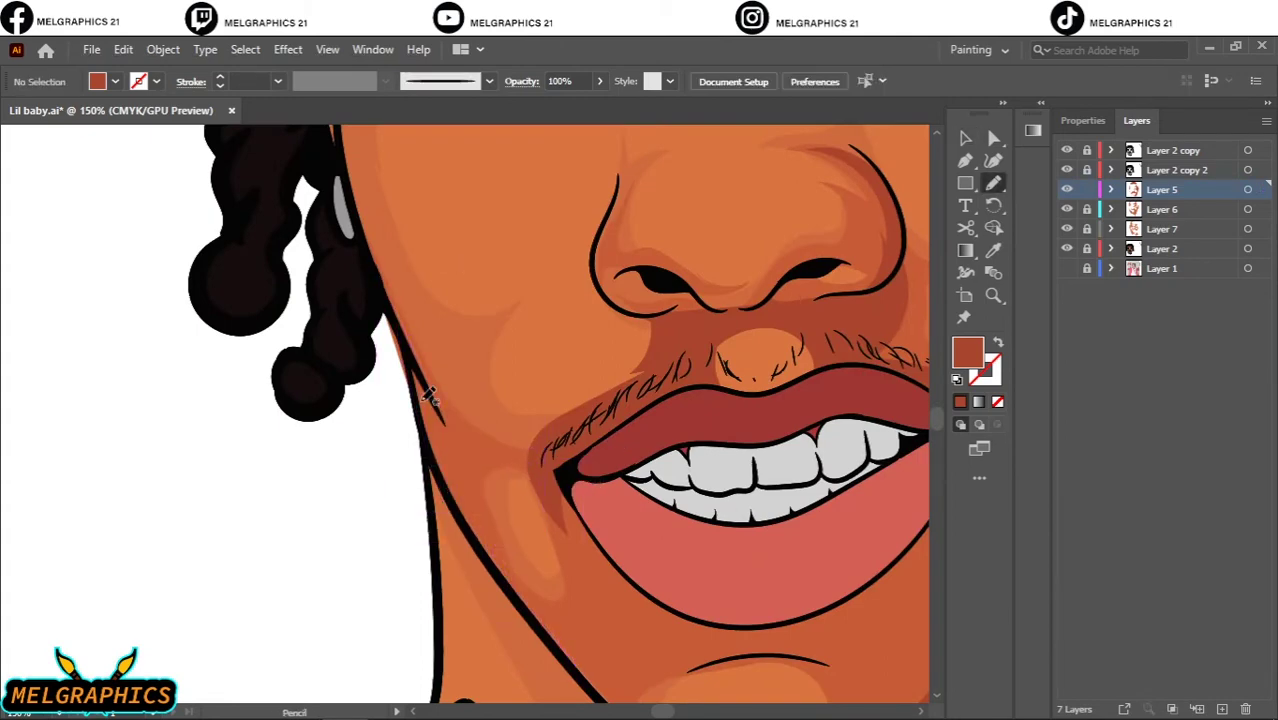
# Draw darker shadows along the left and right jaw
pyautogui.moveTo(470, 495); pyautogui.dragTo(472, 500)
pyautogui.hotkey('ctrl', '-')
pyautogui.hotkey('ctrl', '-')
pyautogui.hotkey('ctrl', '-')
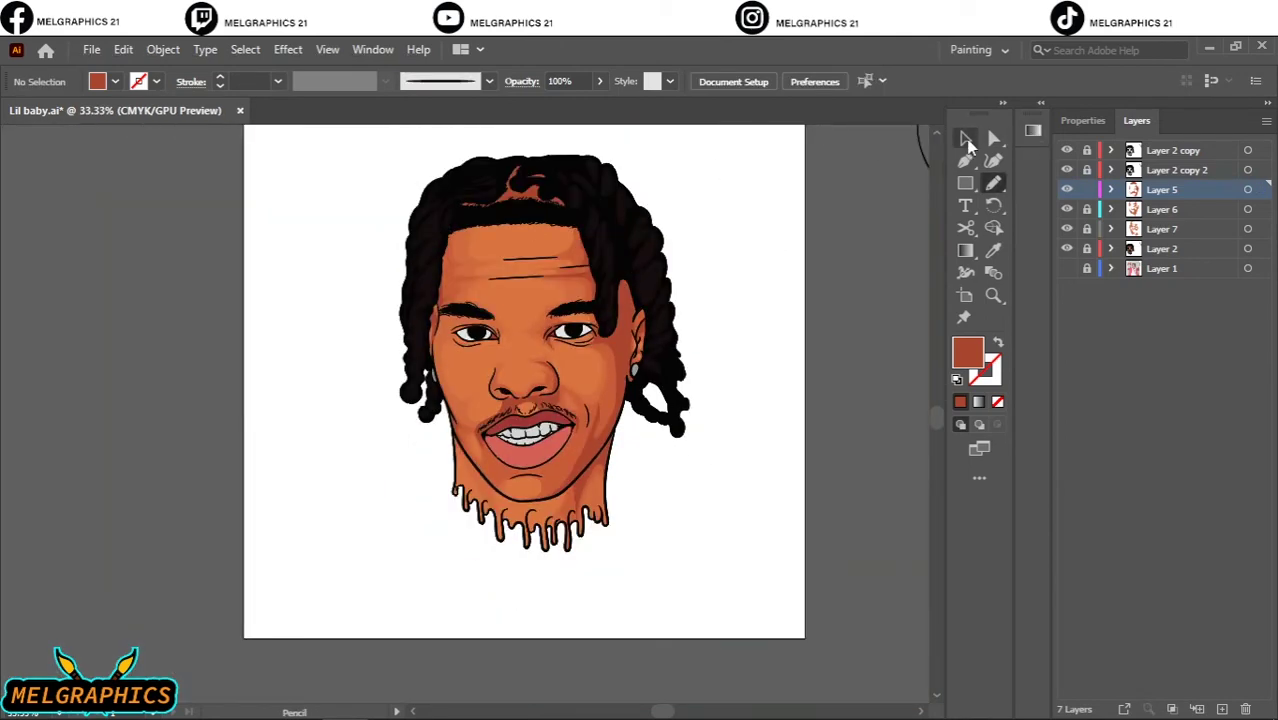
pyautogui.scroll(4, 595, 466)
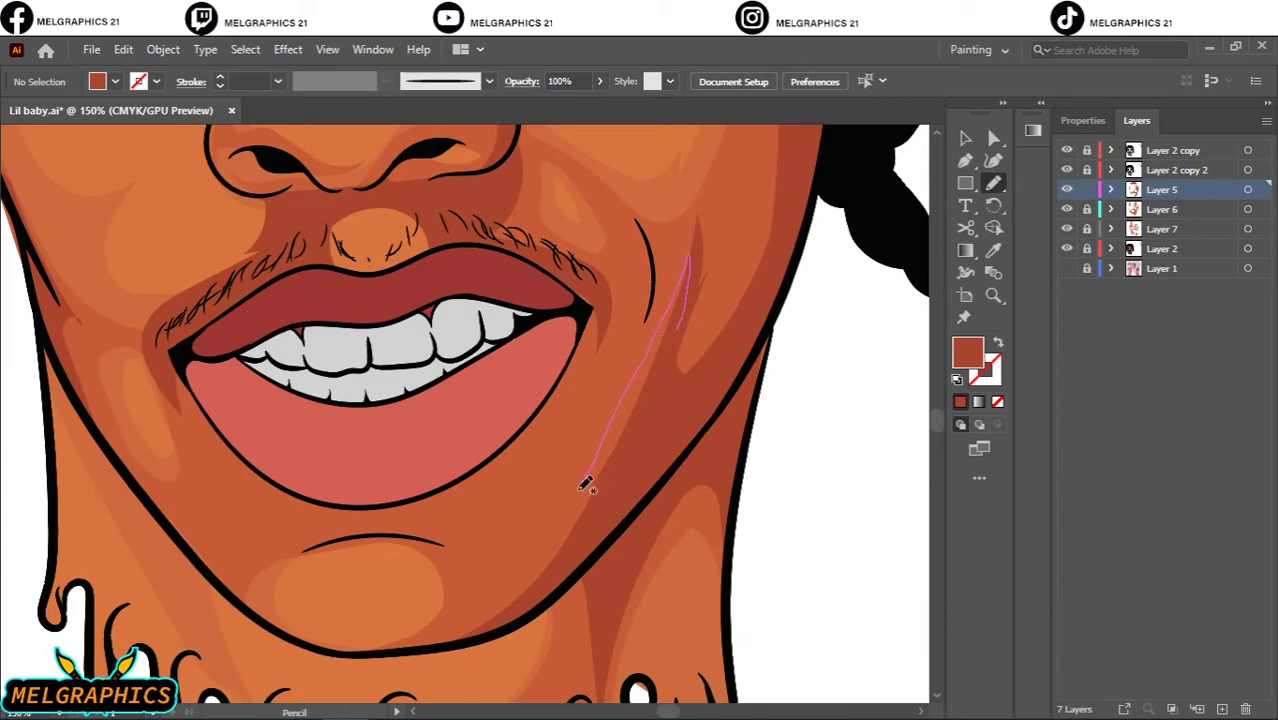
pyautogui.moveTo(502, 616); pyautogui.dragTo(500, 618)
pyautogui.hotkey('ctrl', '-')
pyautogui.hotkey('ctrl', '-')
pyautogui.hotkey('ctrl', '-')
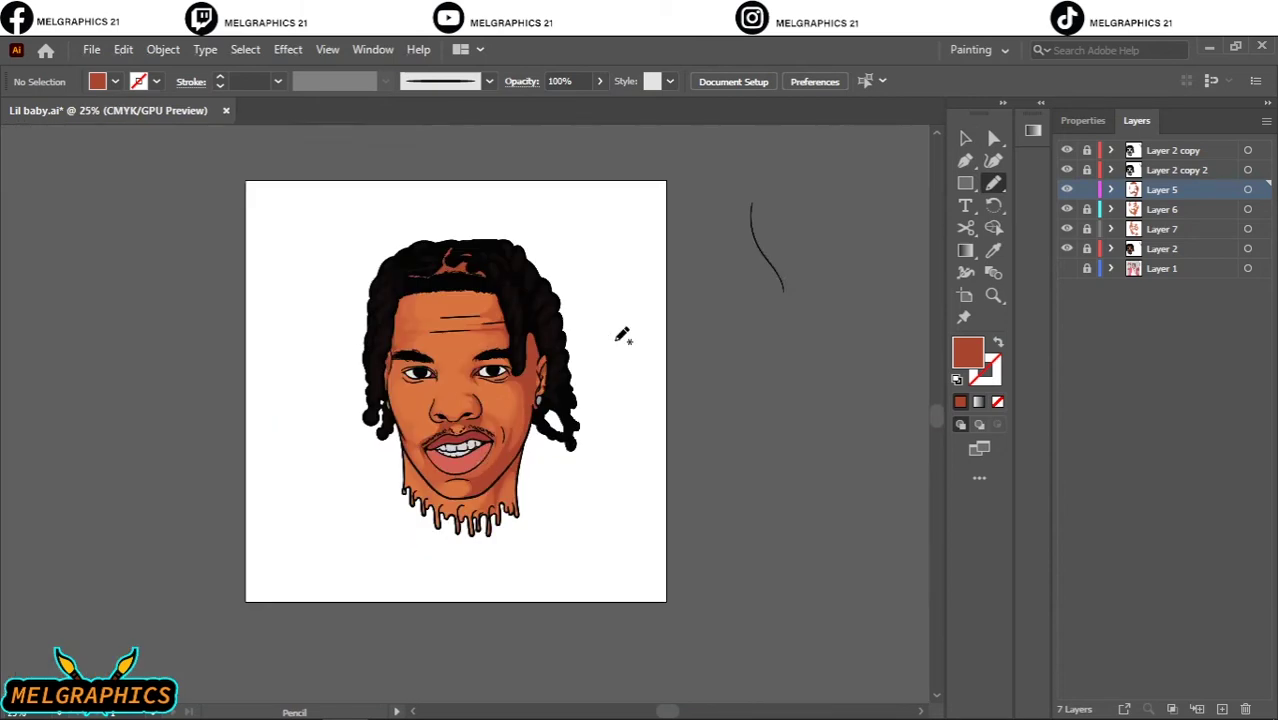
pyautogui.hotkey('ctrl', '+')
pyautogui.hotkey('ctrl', '+')
pyautogui.hotkey('ctrl', '-')
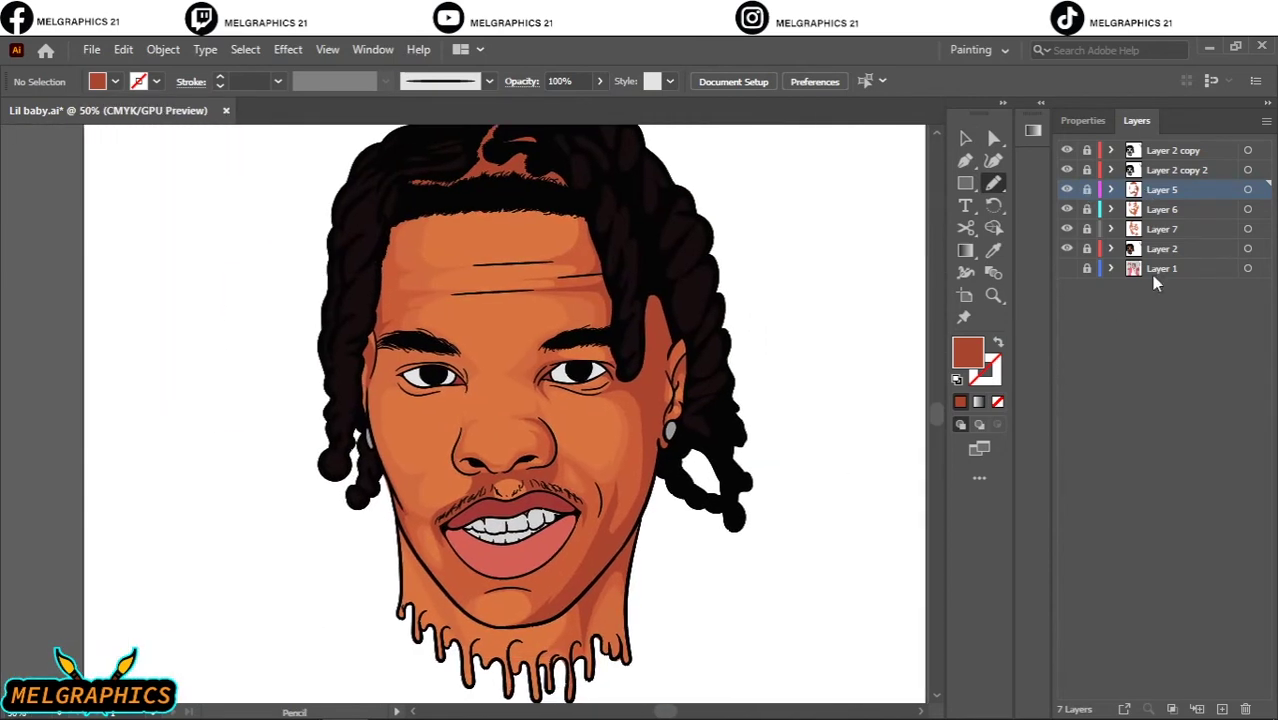
# Add Layer 8 and eyedrop a lighter orange skin tone as the fill
pyautogui.click(1160, 248)
pyautogui.hotkey('ctrl', 'l')
pyautogui.press('i')
pyautogui.click(1066, 288)
pyautogui.hotkey('ctrl', '+')
pyautogui.hotkey('ctrl', '+')
pyautogui.hotkey('ctrl', '+')
# Sample the lighter orange skin tone and pencil highlights on the nose, cheek and forehead
pyautogui.click(505, 440)
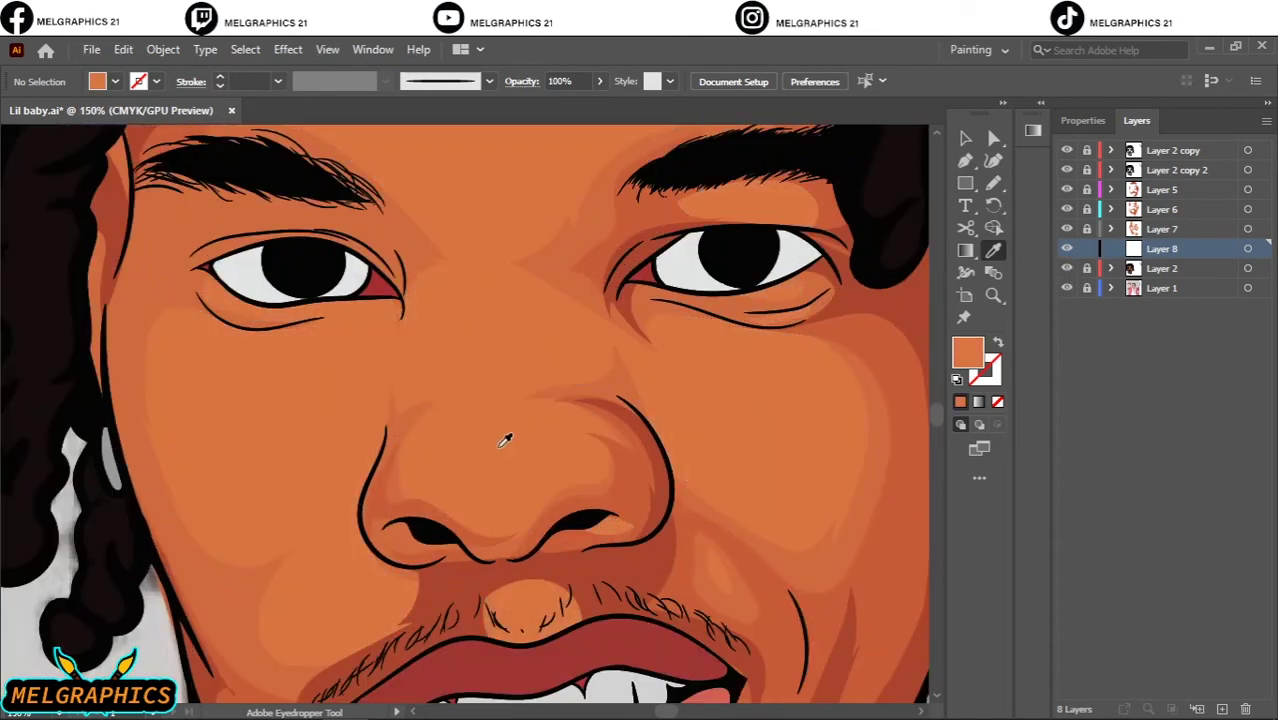
pyautogui.press('n')
pyautogui.moveTo(481, 427); pyautogui.dragTo(500, 440)
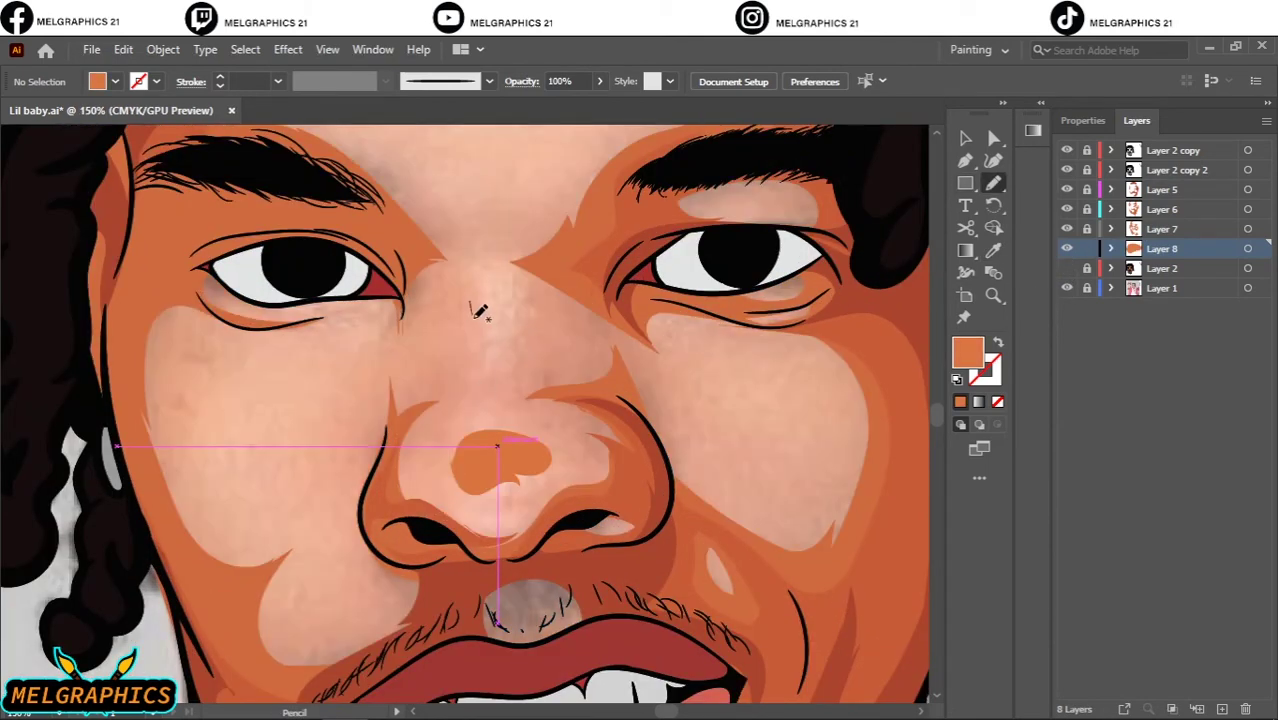
pyautogui.moveTo(485, 270); pyautogui.dragTo(480, 360)
pyautogui.moveTo(200, 455)
pyautogui.mouseDown()
pyautogui.moveTo(224, 345)
pyautogui.moveTo(200, 455)
pyautogui.mouseUp()
pyautogui.moveTo(722, 423); pyautogui.dragTo(725, 415)
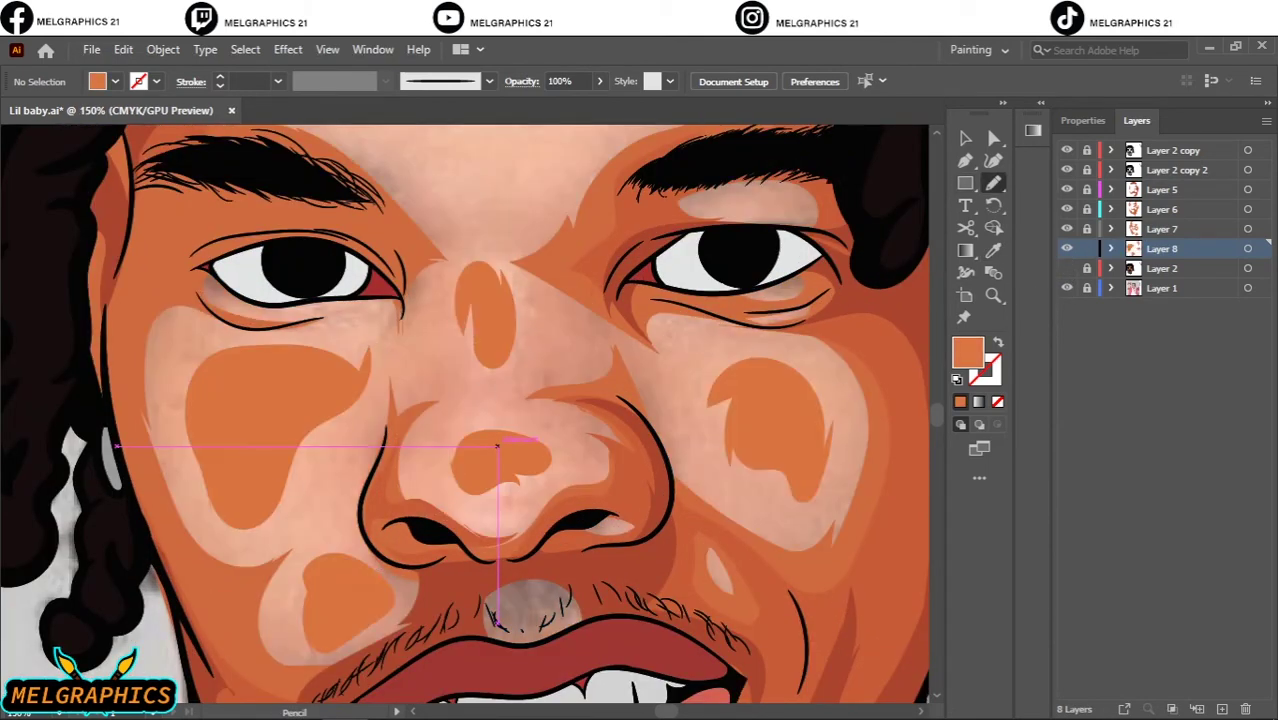
pyautogui.scroll(-3, 700, 430)
pyautogui.scroll(-5, 675, 440)
pyautogui.moveTo(470, 540); pyautogui.dragTo(550, 520)
pyautogui.scroll(10, 500, 450)
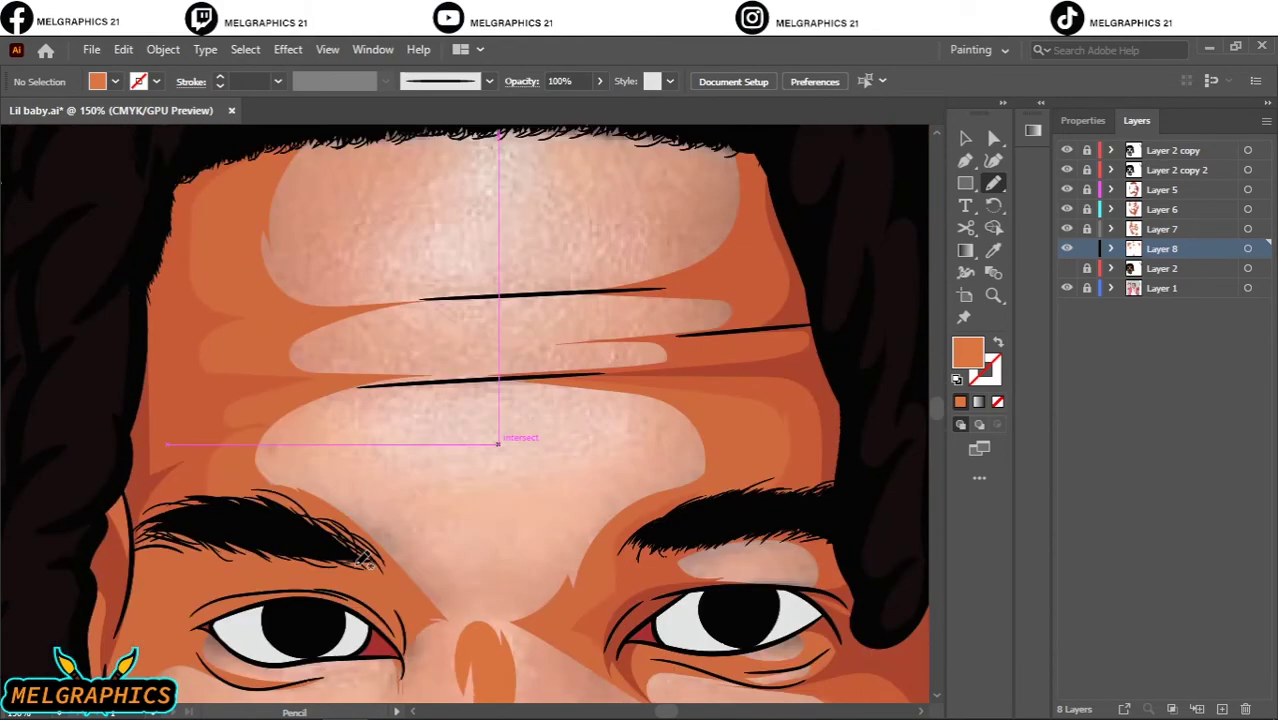
pyautogui.scroll(2, 500, 450)
pyautogui.moveTo(600, 463)
pyautogui.mouseDown()
pyautogui.moveTo(360, 476)
pyautogui.moveTo(405, 530)
pyautogui.mouseUp()
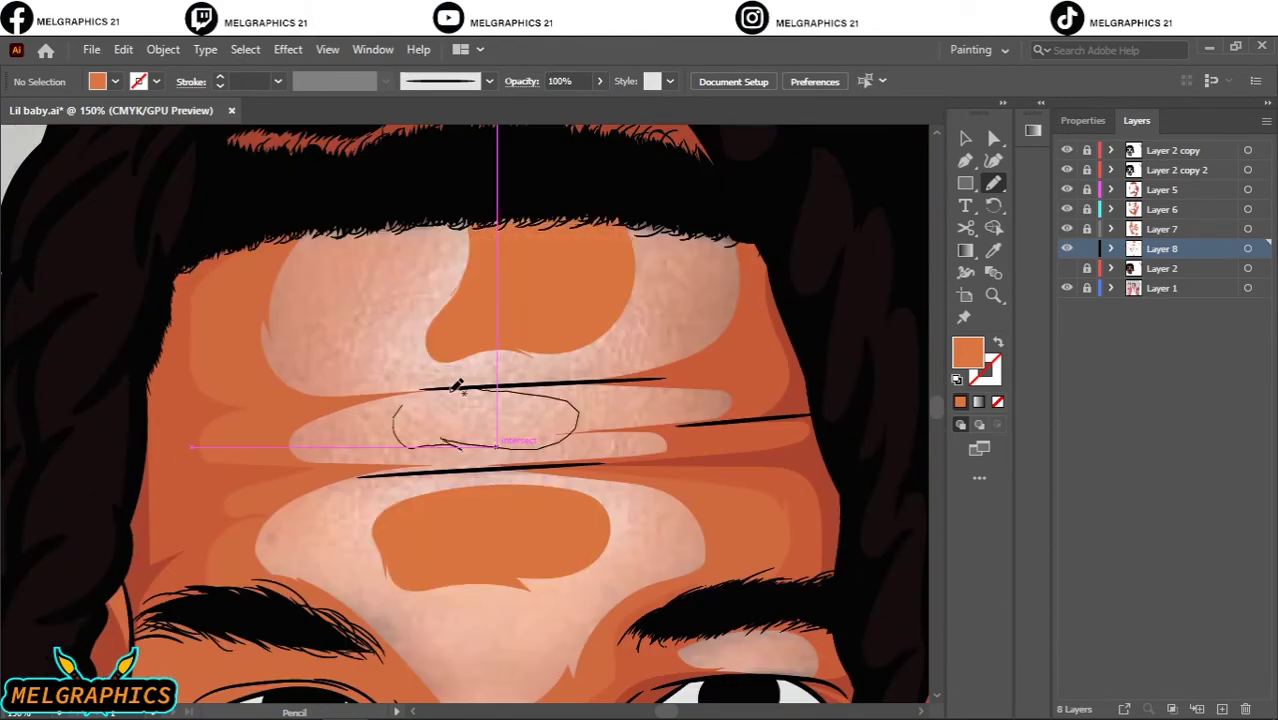
pyautogui.moveTo(400, 420); pyautogui.dragTo(420, 435)
# Recolor the highlight layer's artwork with lower saturation and brightness raised to 90
pyautogui.click(1066, 268)
pyautogui.click(1247, 248)
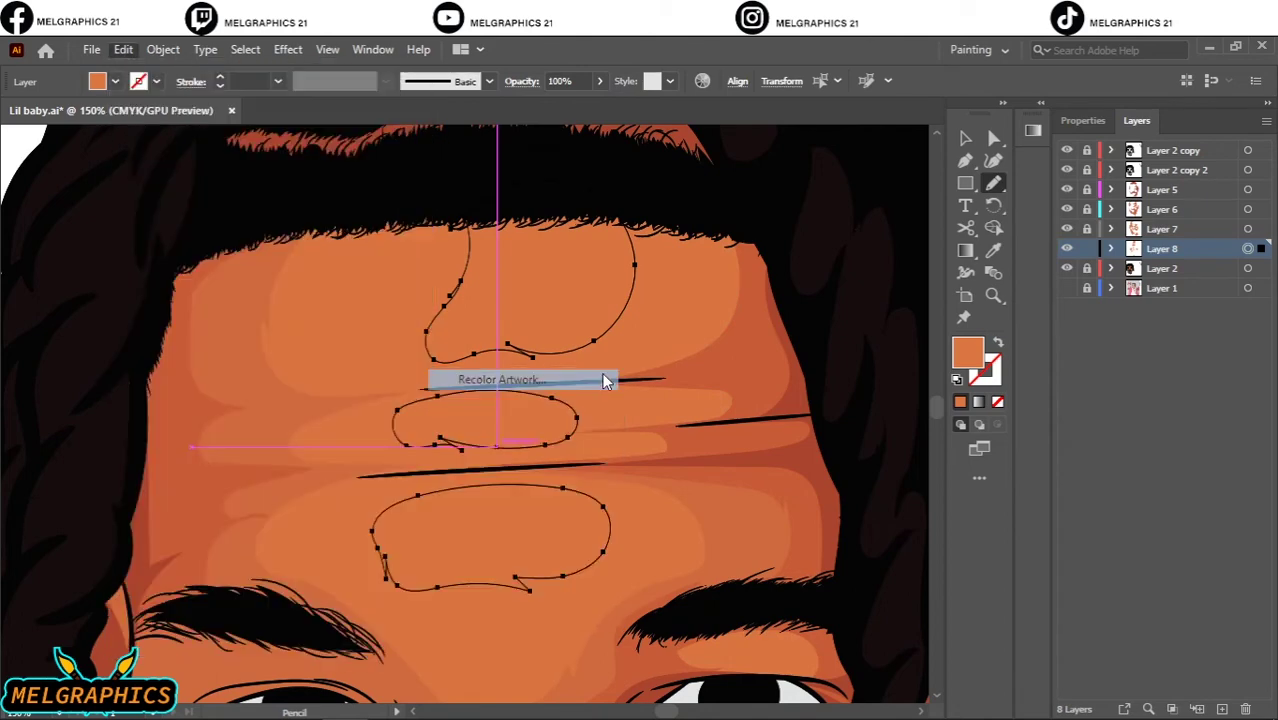
pyautogui.click(440, 368)
pyautogui.moveTo(892, 527); pyautogui.dragTo(877, 530)
pyautogui.moveTo(896, 556)
pyautogui.mouseDown()
pyautogui.moveTo(877, 523)
pyautogui.moveTo(898, 554)
pyautogui.mouseUp()
pyautogui.click(1198, 607)
pyautogui.hotkey('ctrl', '0')
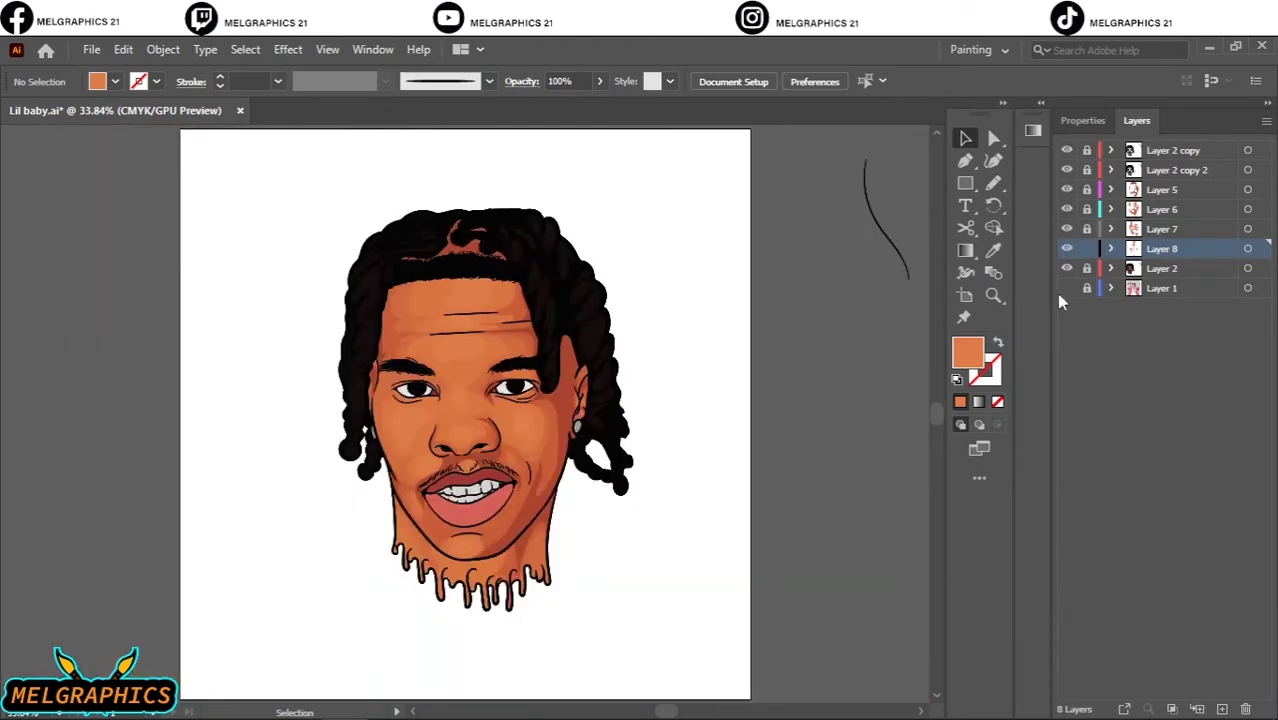
# Add a new layer for the brow, nose and cheek highlights
pyautogui.hotkey('ctrl', 'l')
pyautogui.press('n')
pyautogui.scroll(6, 503, 400)
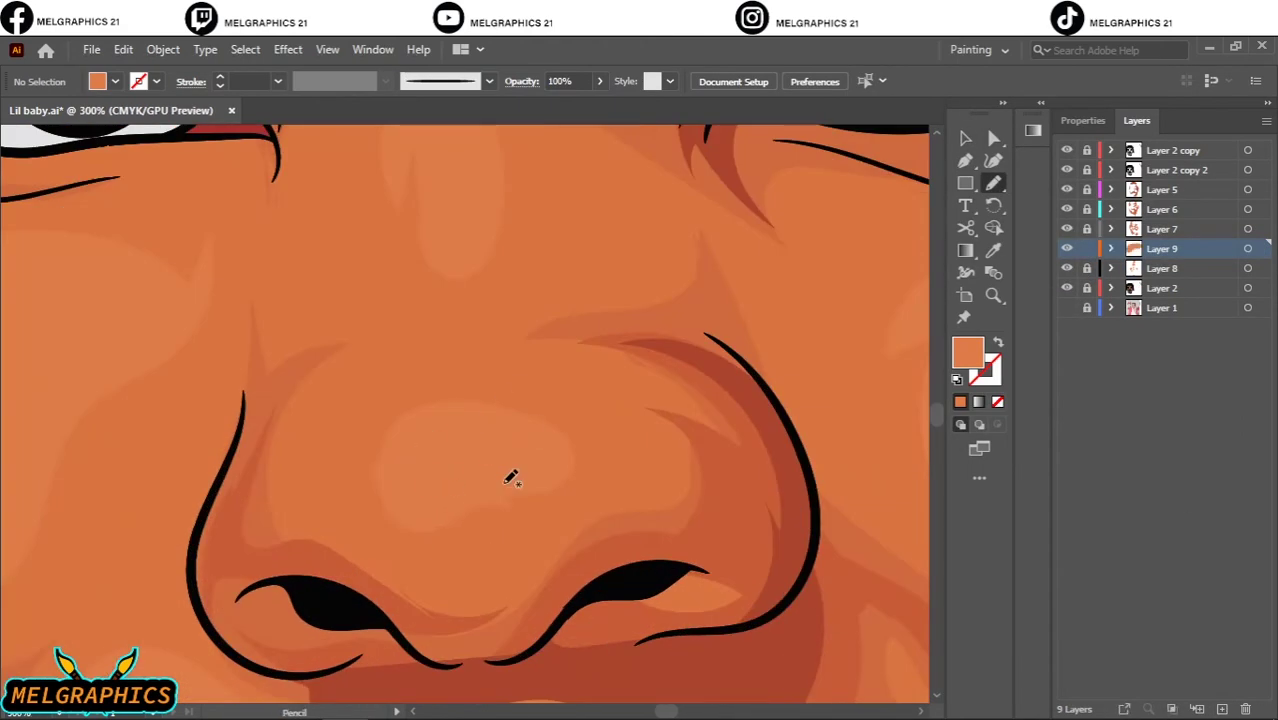
pyautogui.scroll(5, 434, 371)
pyautogui.scroll(5, 408, 423)
pyautogui.scroll(3, 533, 363)
pyautogui.scroll(3, 306, 548)
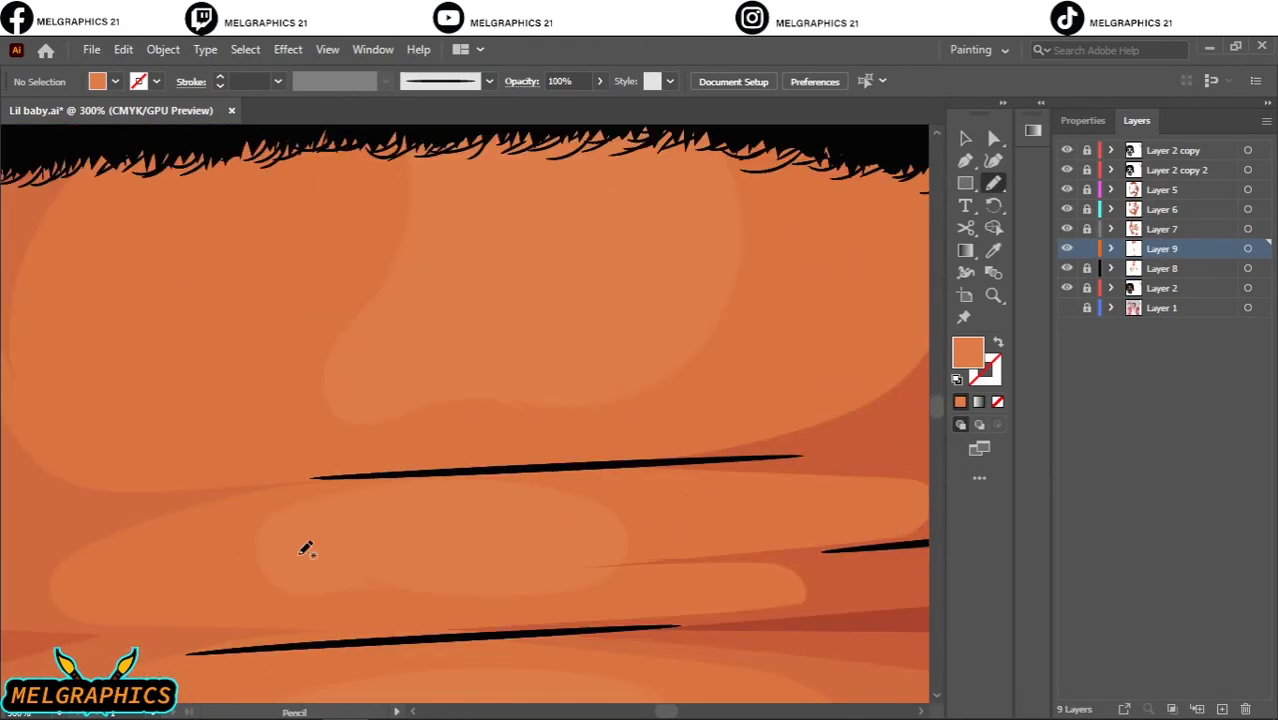
pyautogui.scroll(-2, 472, 257)
pyautogui.scroll(-2, 500, 340)
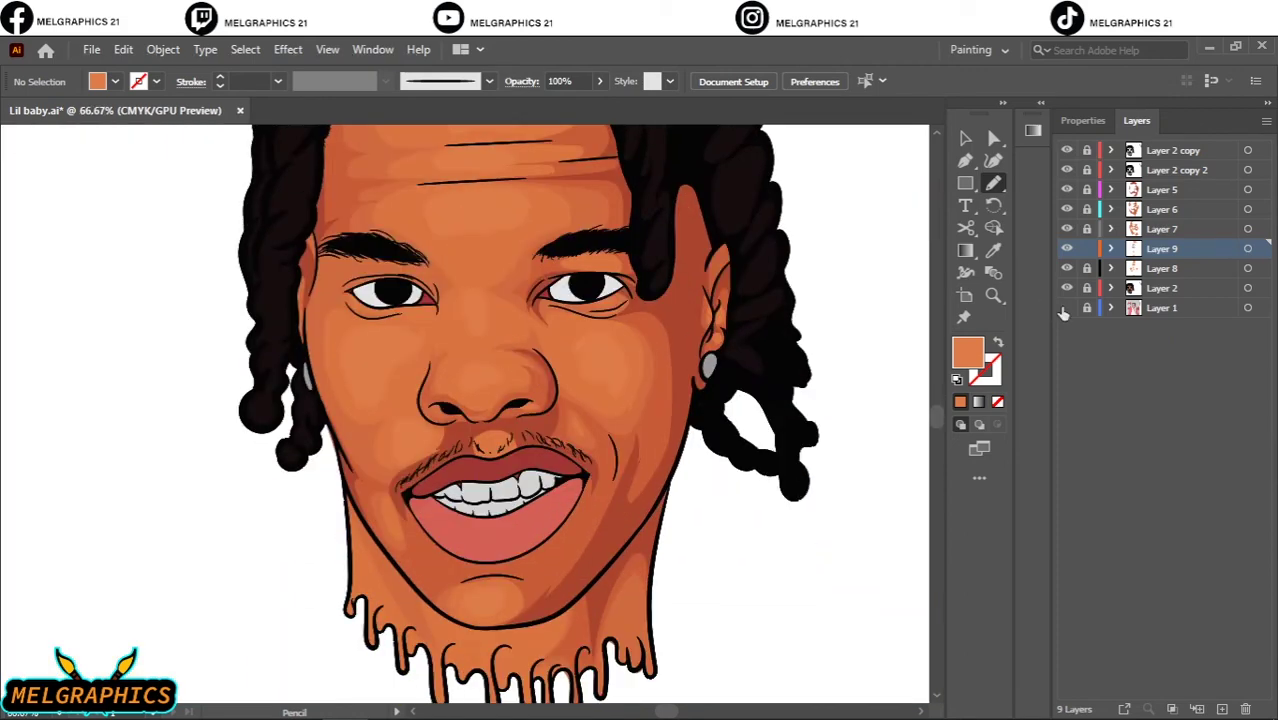
# Recolor the new layer's highlights to Saturation 63 and Brightness 90, then deselect
pyautogui.click(1247, 248)
pyautogui.scroll(3, 488, 289)
pyautogui.scroll(-1, 488, 289)
pyautogui.click(123, 49)
pyautogui.click(500, 377)
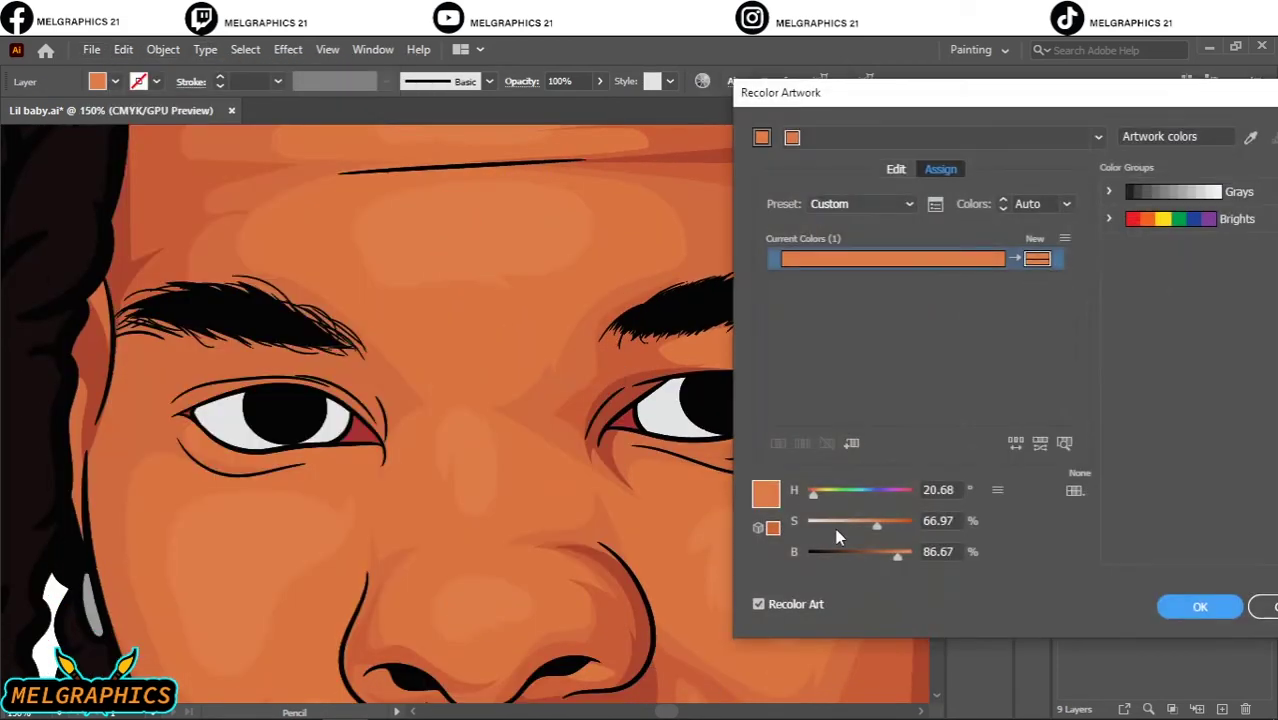
pyautogui.moveTo(874, 527); pyautogui.dragTo(903, 556)
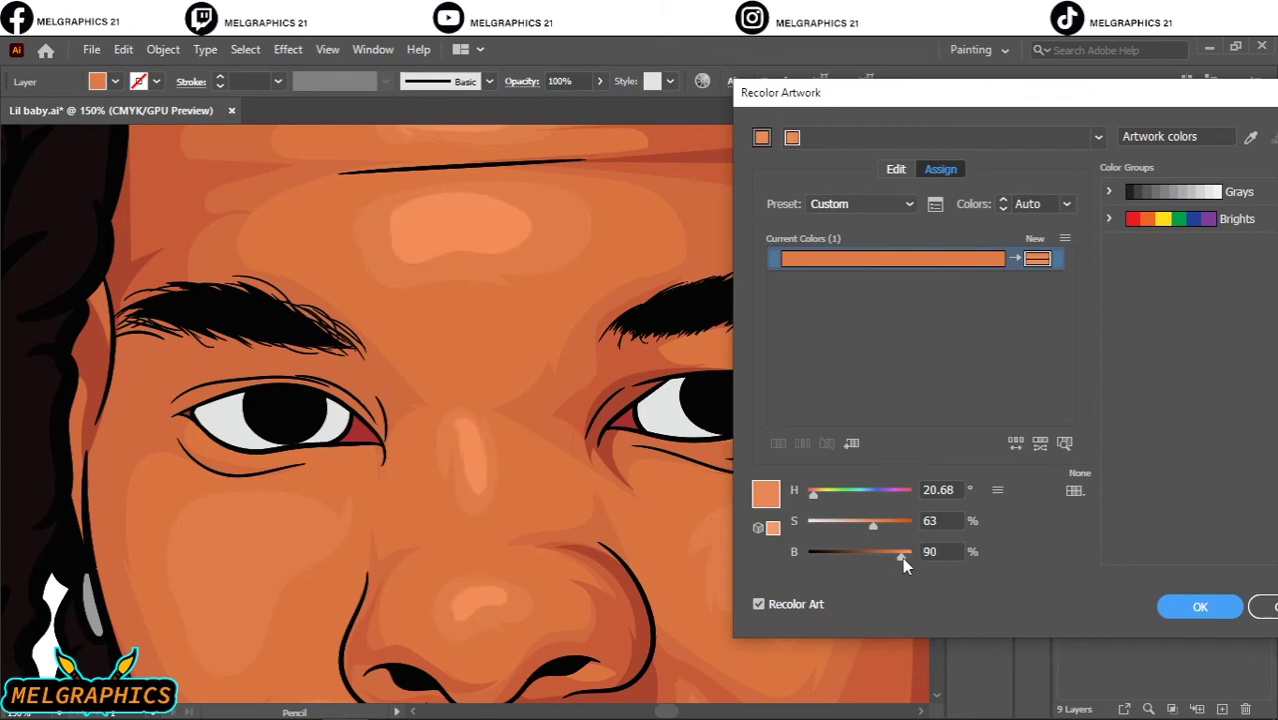
pyautogui.click(1180, 606)
pyautogui.hotkey('ctrl', 'shift', 'a')
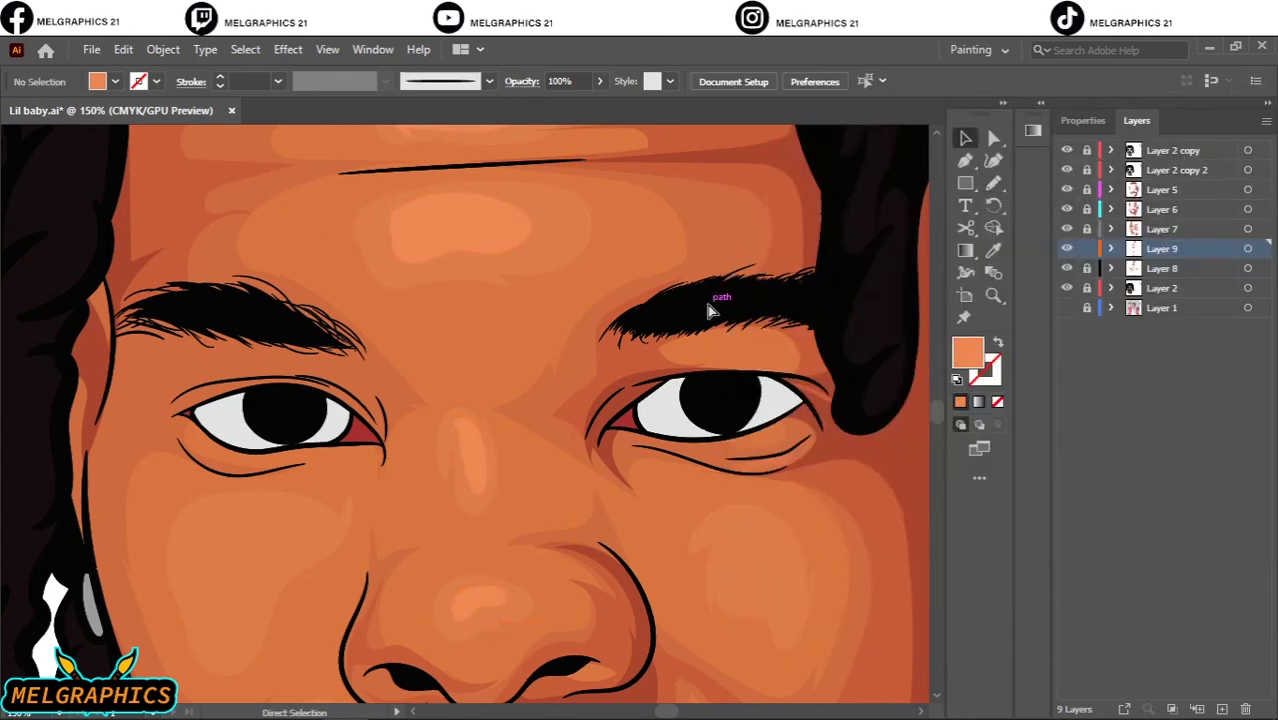
pyautogui.hotkey('ctrl', '0')
# Add a new lip-shading layer and show the reference photo with the colour layers hidden
pyautogui.click(1164, 170)
pyautogui.click(1222, 708)
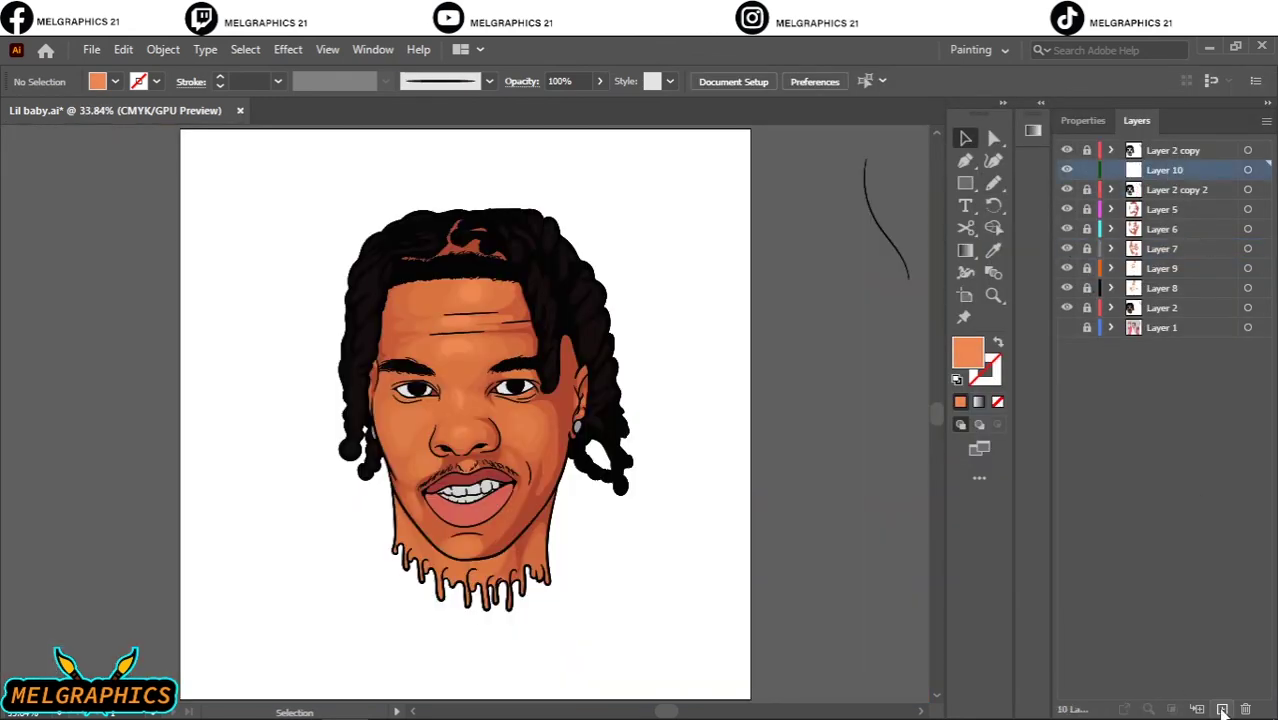
pyautogui.click(993, 250)
pyautogui.click(1066, 327)
pyautogui.moveTo(1066, 189); pyautogui.dragTo(1066, 307)
pyautogui.scroll(5, 477, 499)
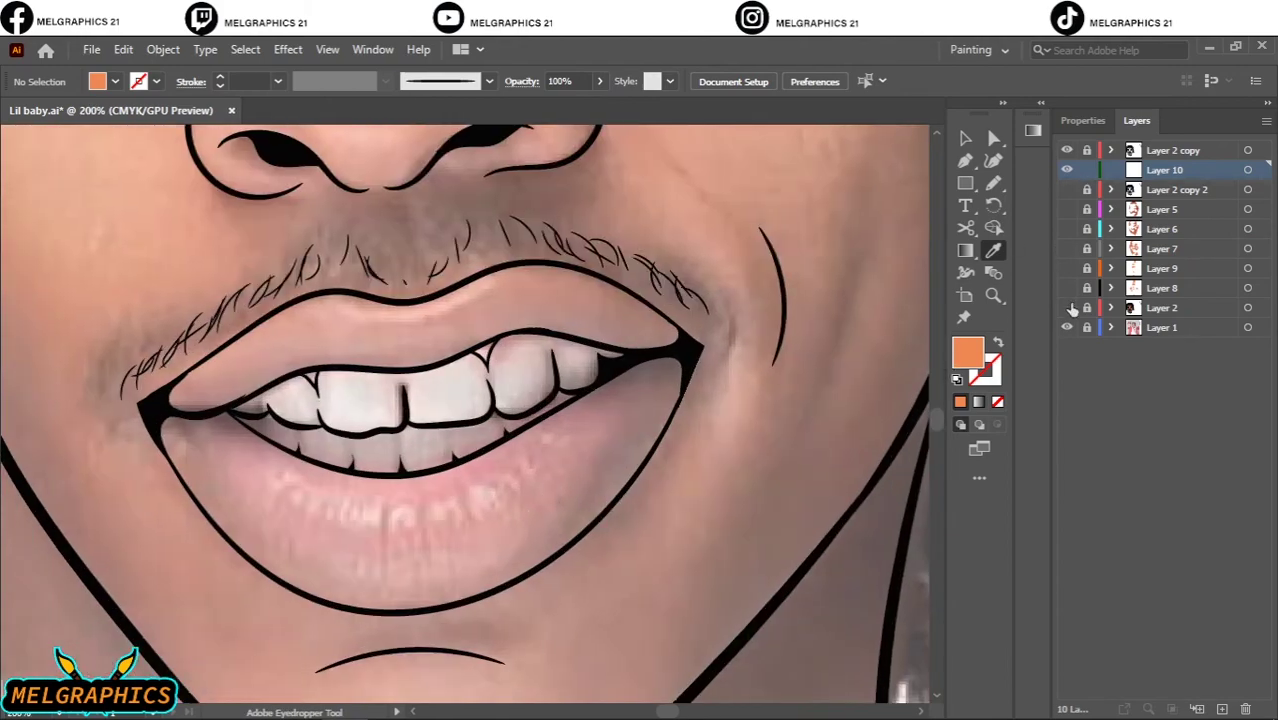
# Sample the lip red and pencil shadows along the lower lip's left and right edges
pyautogui.click(1066, 288)
pyautogui.click(430, 310)
pyautogui.doubleClick(967, 352)
pyautogui.click(1172, 265)
pyautogui.click(1066, 288)
pyautogui.press('n')
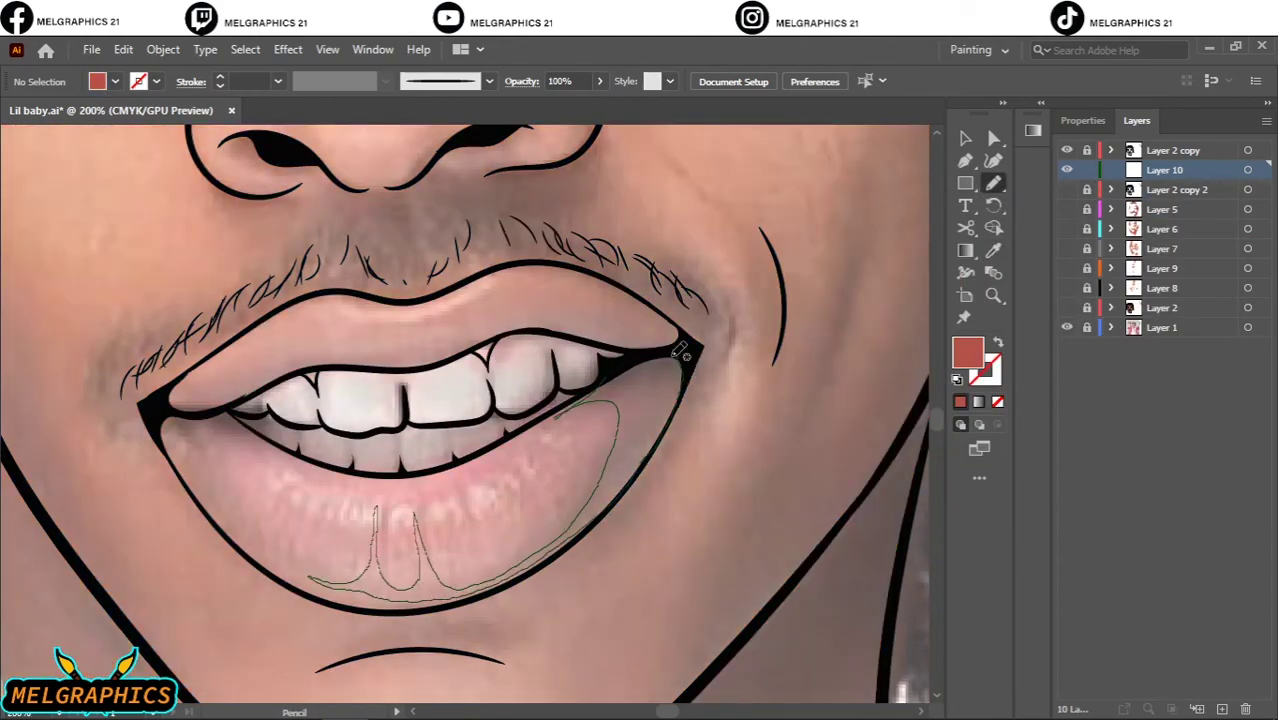
pyautogui.moveTo(676, 355); pyautogui.dragTo(679, 350)
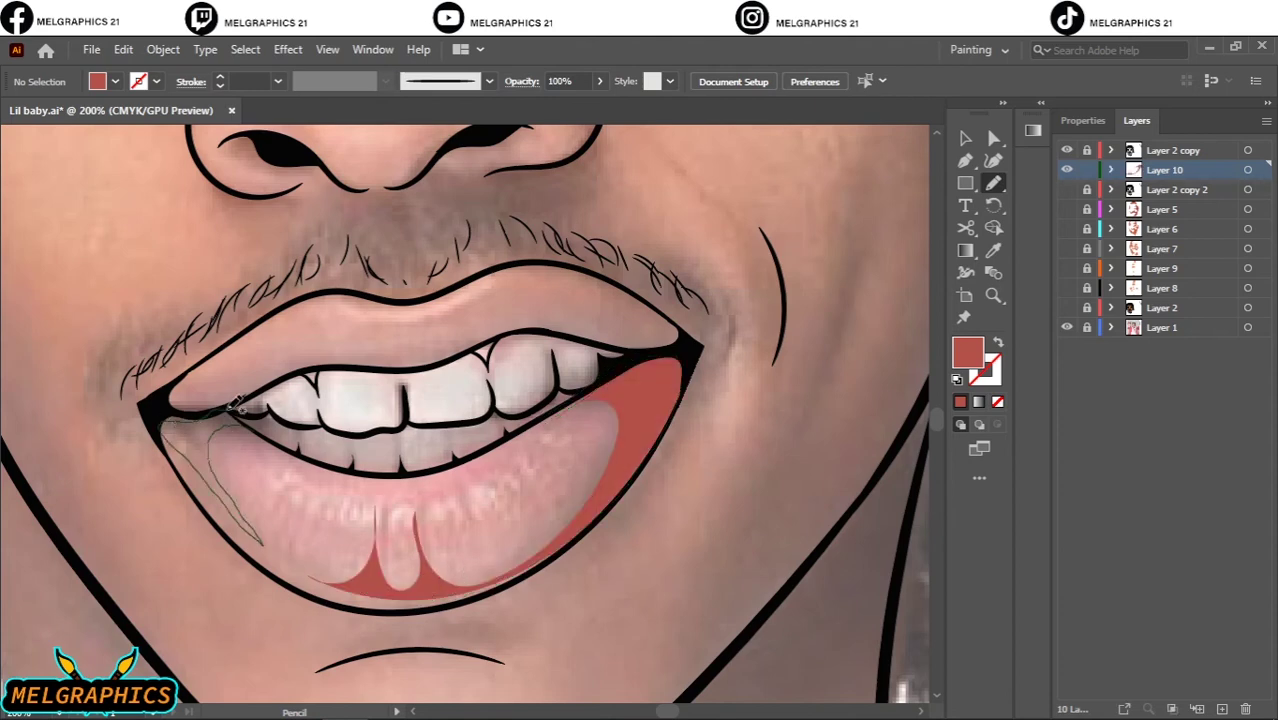
pyautogui.moveTo(240, 402); pyautogui.dragTo(175, 400)
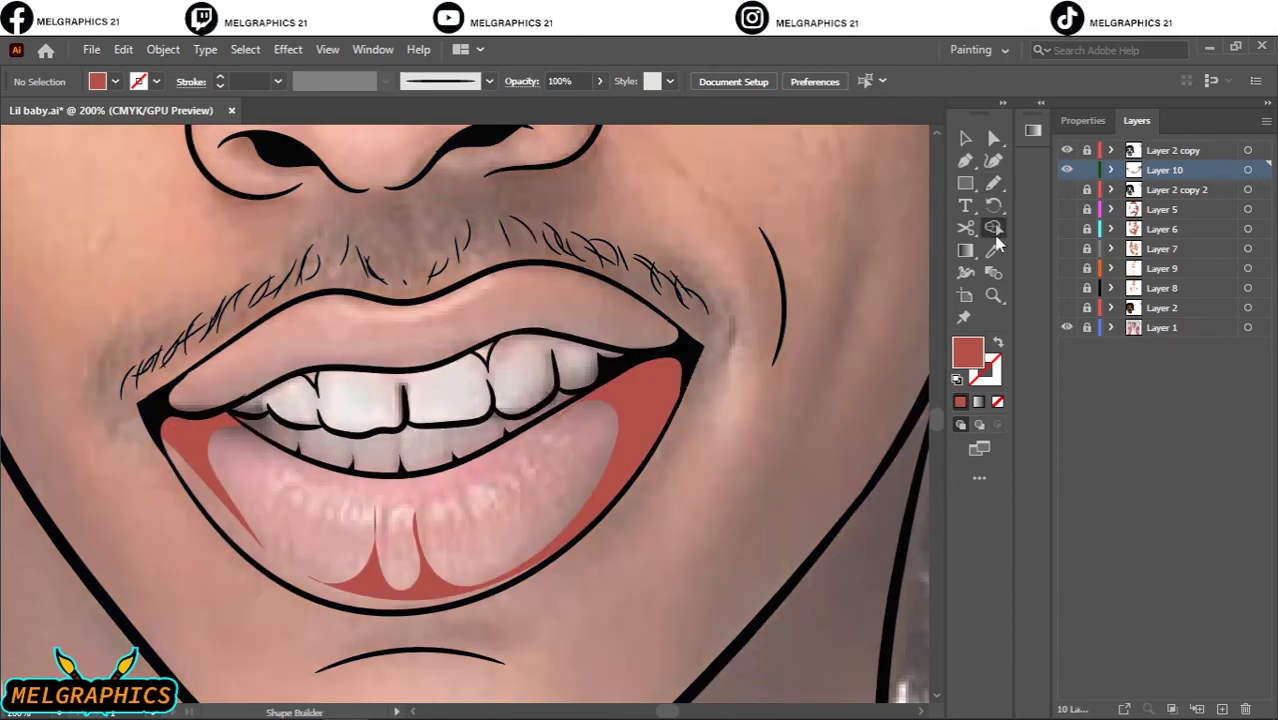
# Darken the sampled lip red and draw a dark red shadow across the upper lip
pyautogui.press('i')
pyautogui.click(1066, 288)
pyautogui.click(598, 292)
pyautogui.doubleClick(967, 352)
pyautogui.click(1169, 268)
pyautogui.click(1066, 288)
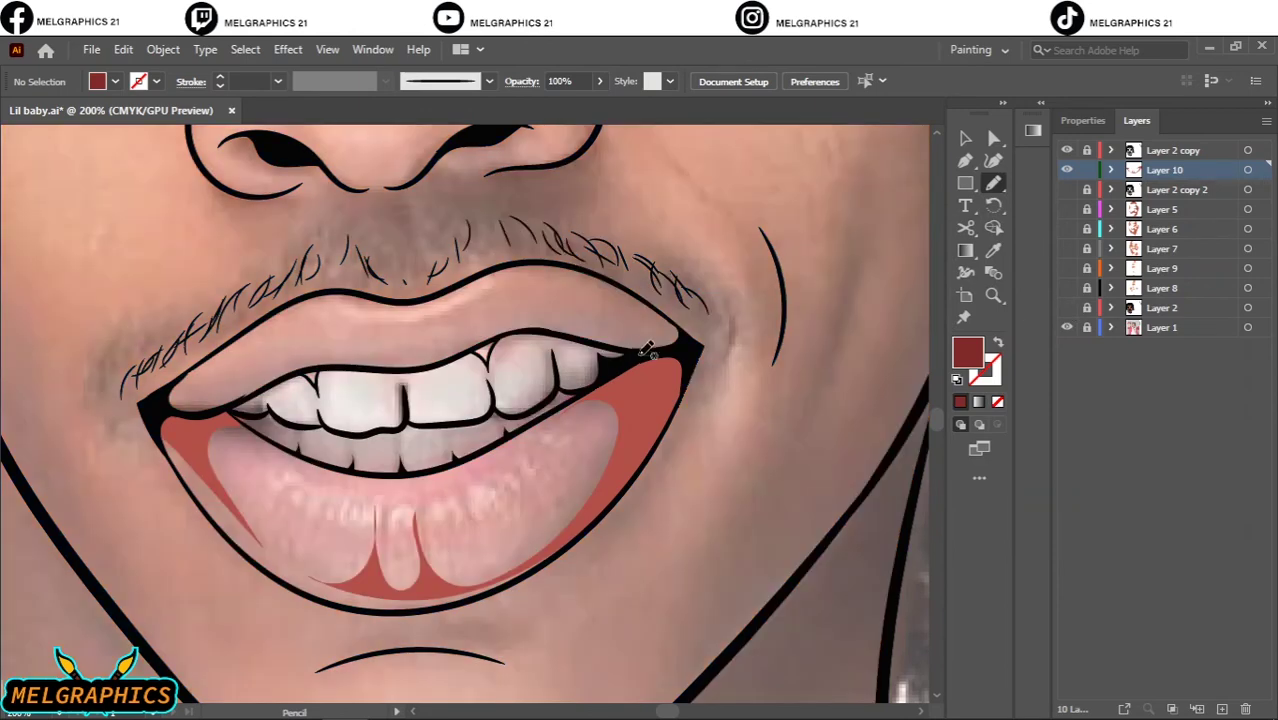
pyautogui.press('n')
pyautogui.moveTo(612, 338)
pyautogui.mouseDown()
pyautogui.moveTo(617, 290)
pyautogui.moveTo(612, 338)
pyautogui.mouseUp()
pyautogui.click(1066, 307)
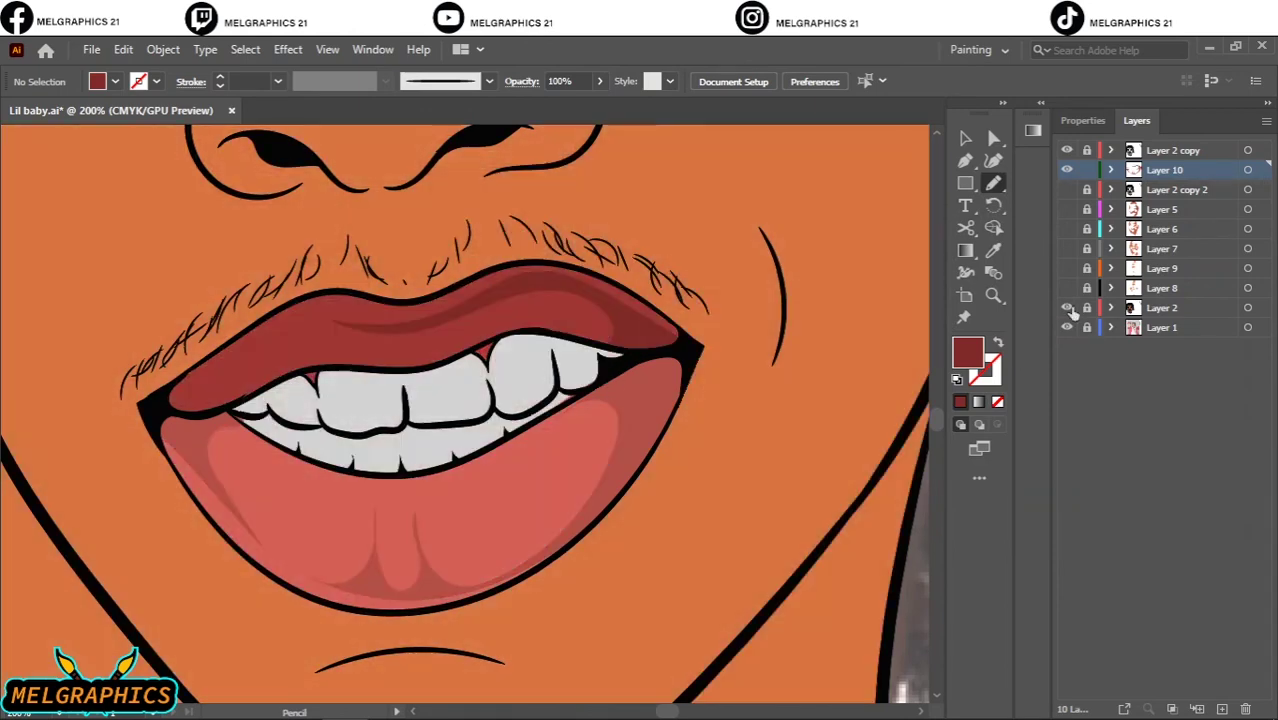
# Sample the teeth grey and darken it for the teeth shadows
pyautogui.click(1066, 307)
pyautogui.press('i')
pyautogui.click(620, 348)
pyautogui.doubleClick(967, 352)
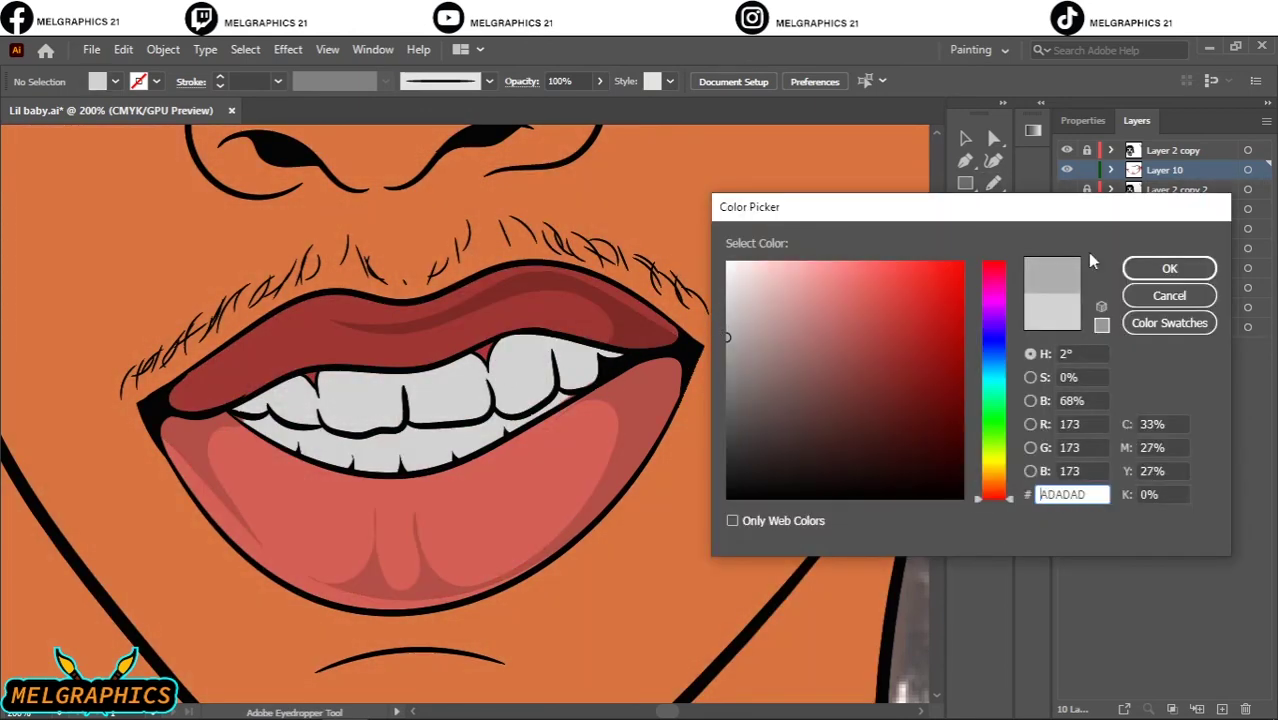
pyautogui.click(1170, 266)
# Pencil grey shadows along the lower teeth edges and near the mouth corner
pyautogui.click(1066, 307)
pyautogui.press('n')
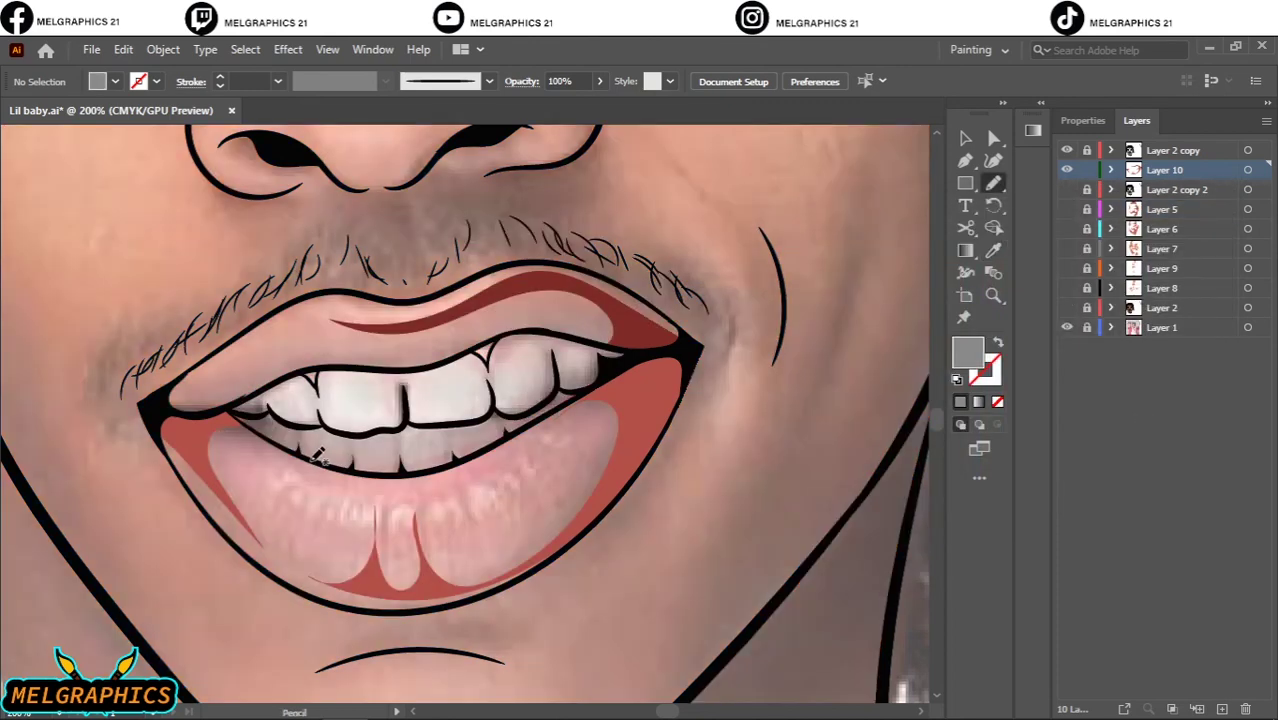
pyautogui.moveTo(282, 443); pyautogui.dragTo(232, 410)
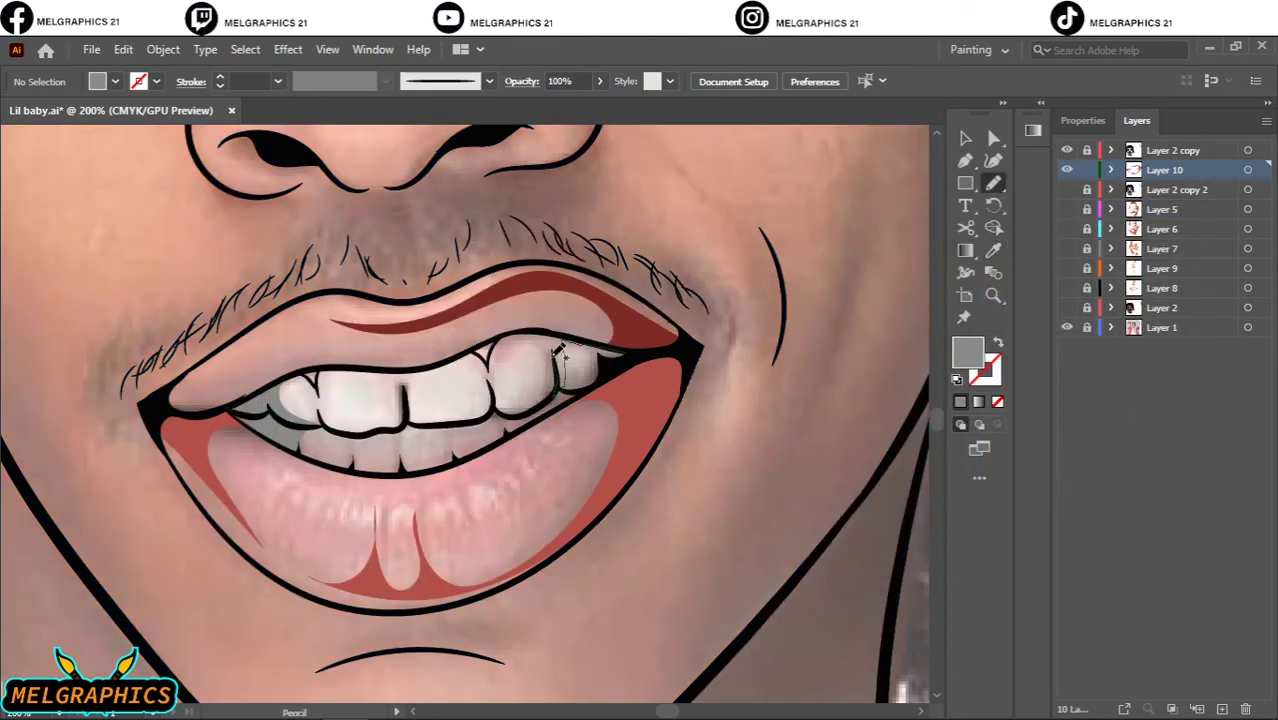
pyautogui.moveTo(577, 392); pyautogui.dragTo(513, 429)
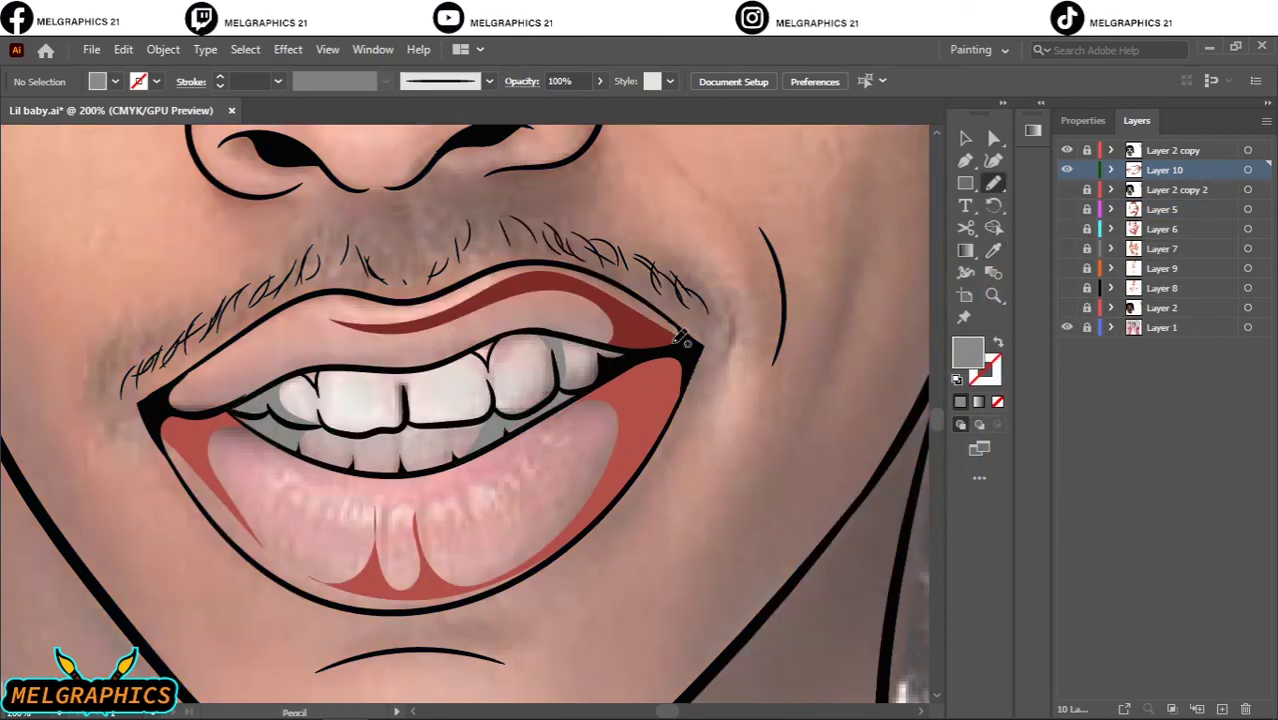
pyautogui.click(1066, 307)
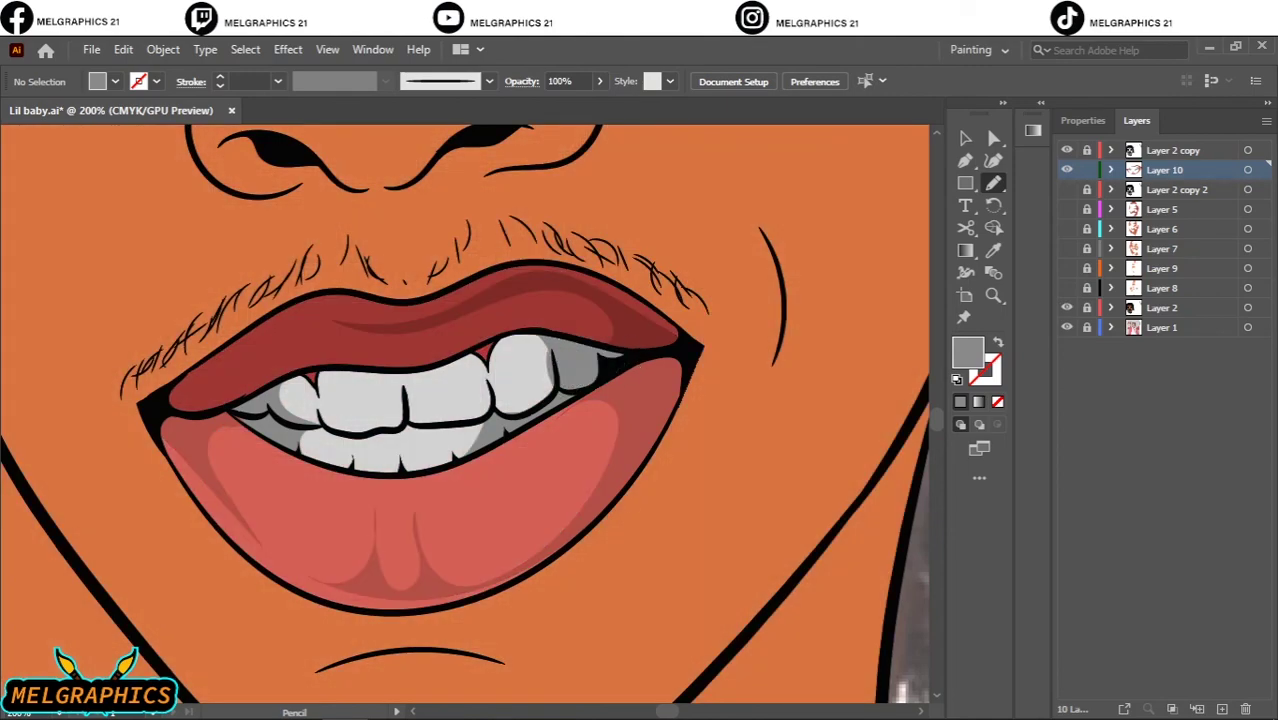
pyautogui.scroll(4, 630, 345)
pyautogui.moveTo(440, 288)
pyautogui.mouseDown()
pyautogui.moveTo(830, 357)
pyautogui.moveTo(533, 543)
pyautogui.mouseUp()
# Choose a light mauve fill for the eye-white shadows
pyautogui.scroll(-3, 533, 543)
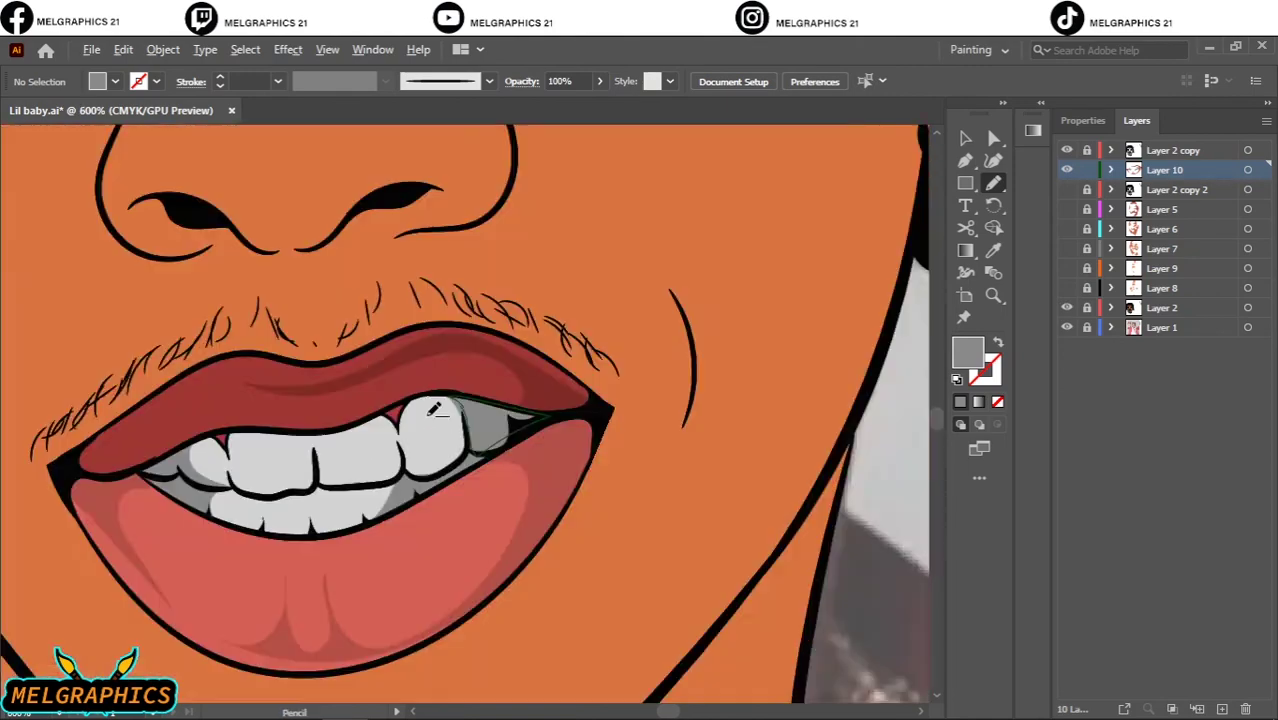
pyautogui.scroll(-2, 465, 400)
pyautogui.scroll(3, 465, 300)
pyautogui.press('i')
pyautogui.doubleClick(966, 352)
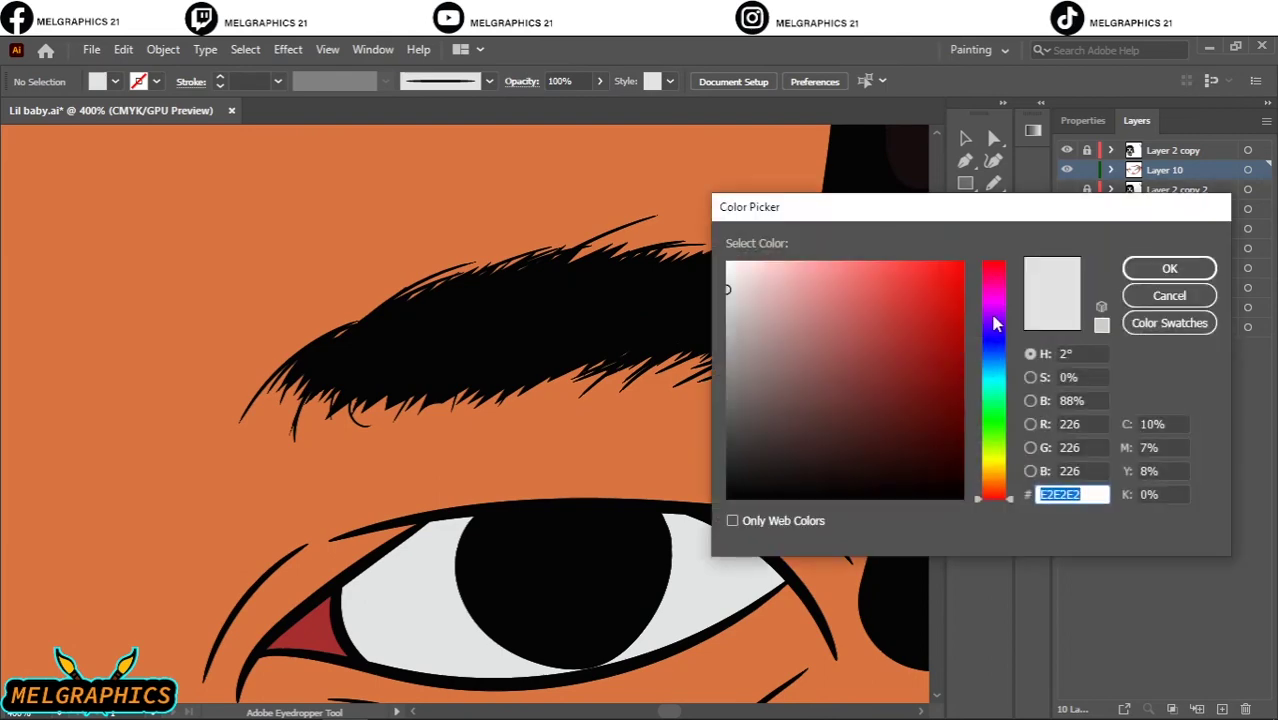
pyautogui.click(762, 331)
pyautogui.click(1160, 269)
# Pencil lavender shadows across the top of both eye whites
pyautogui.press('n')
pyautogui.moveTo(345, 625)
pyautogui.mouseDown()
pyautogui.moveTo(395, 545)
pyautogui.moveTo(350, 620)
pyautogui.mouseUp()
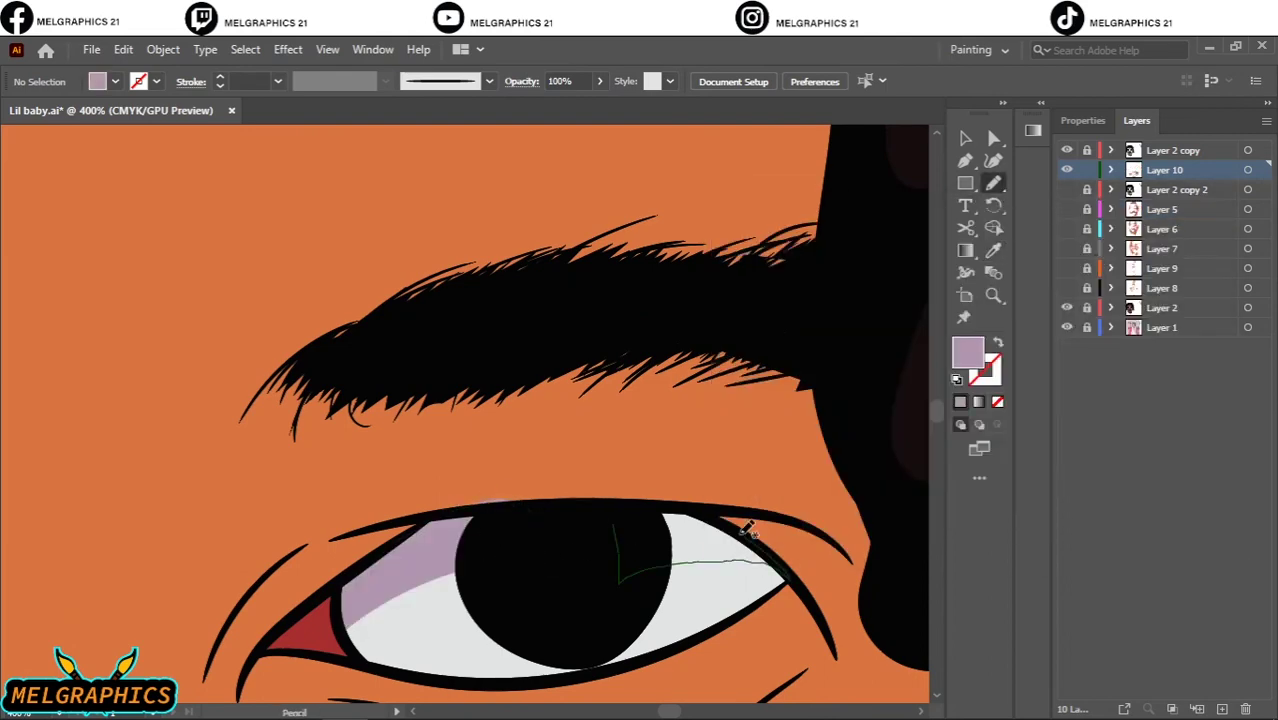
pyautogui.scroll(-3, 400, 560)
pyautogui.scroll(3, 250, 540)
pyautogui.moveTo(210, 535)
pyautogui.mouseDown()
pyautogui.moveTo(222, 488)
pyautogui.moveTo(205, 530)
pyautogui.mouseUp()
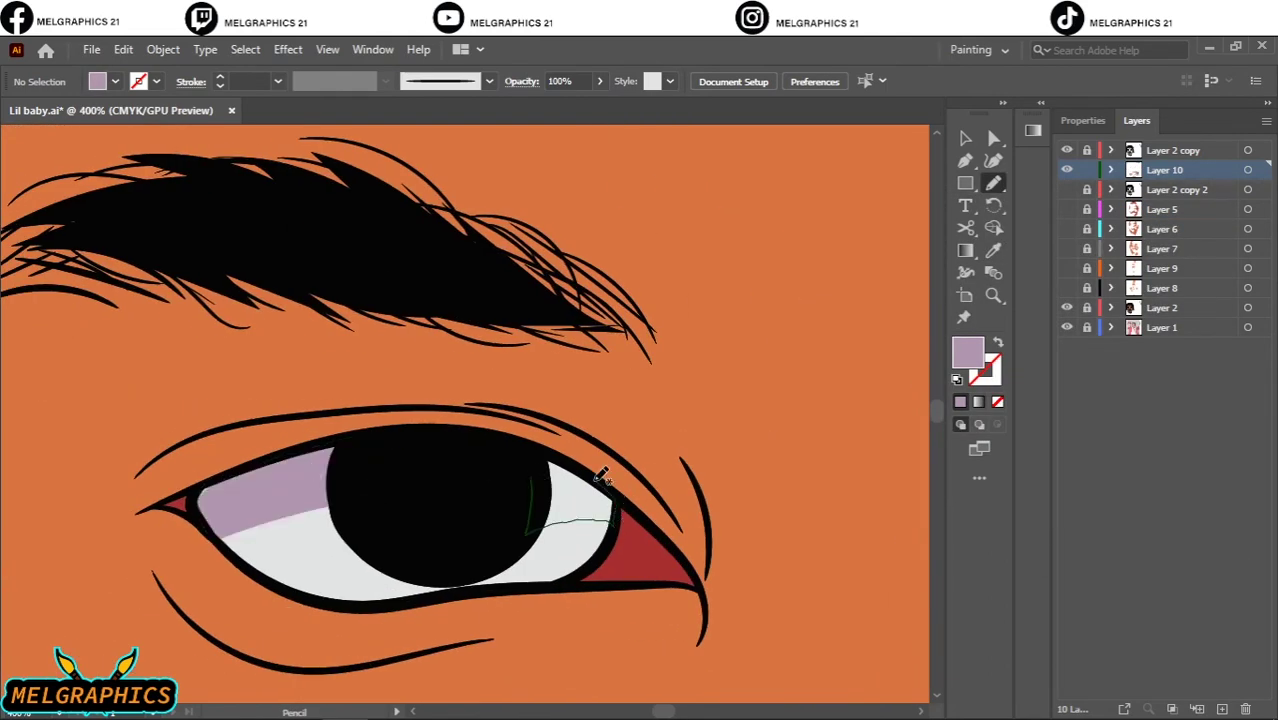
pyautogui.hscroll(3, 740, 330)
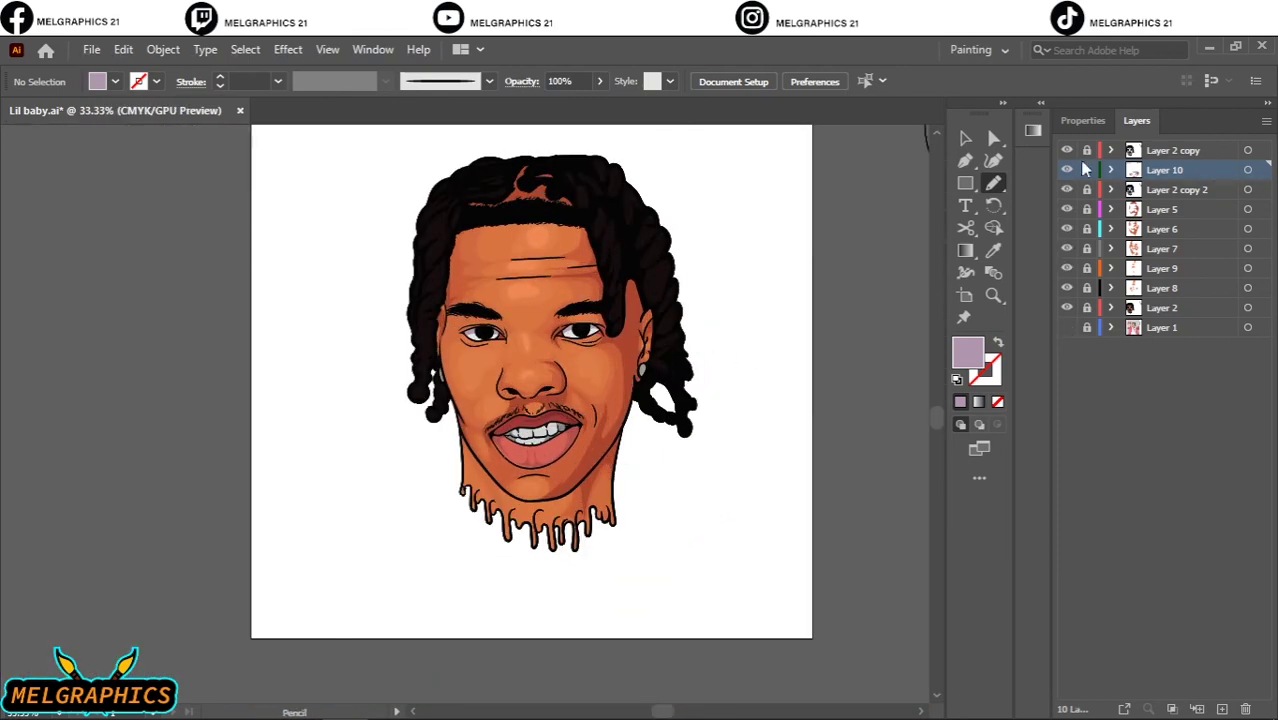
# On a new layer, draw dark grey crescent reflections inside the pupils
pyautogui.click(1222, 708)
pyautogui.click(993, 250)
pyautogui.click(716, 284)
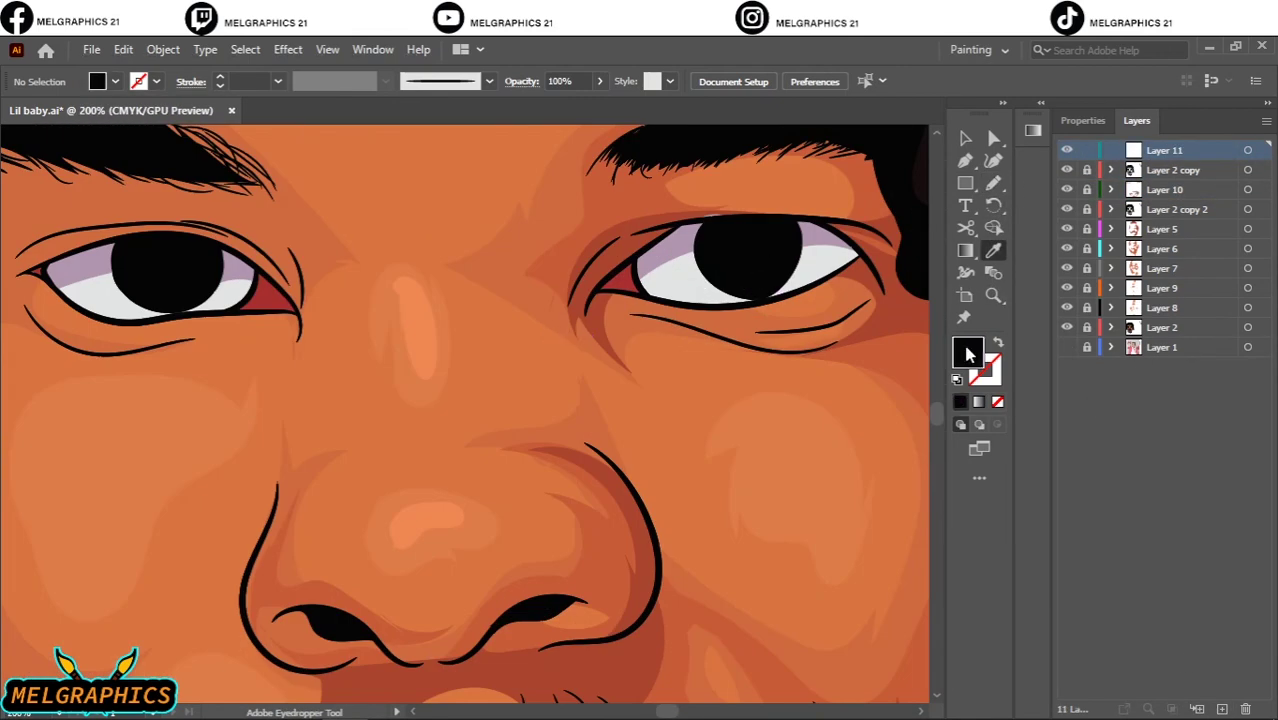
pyautogui.doubleClick(967, 352)
pyautogui.press('Return')
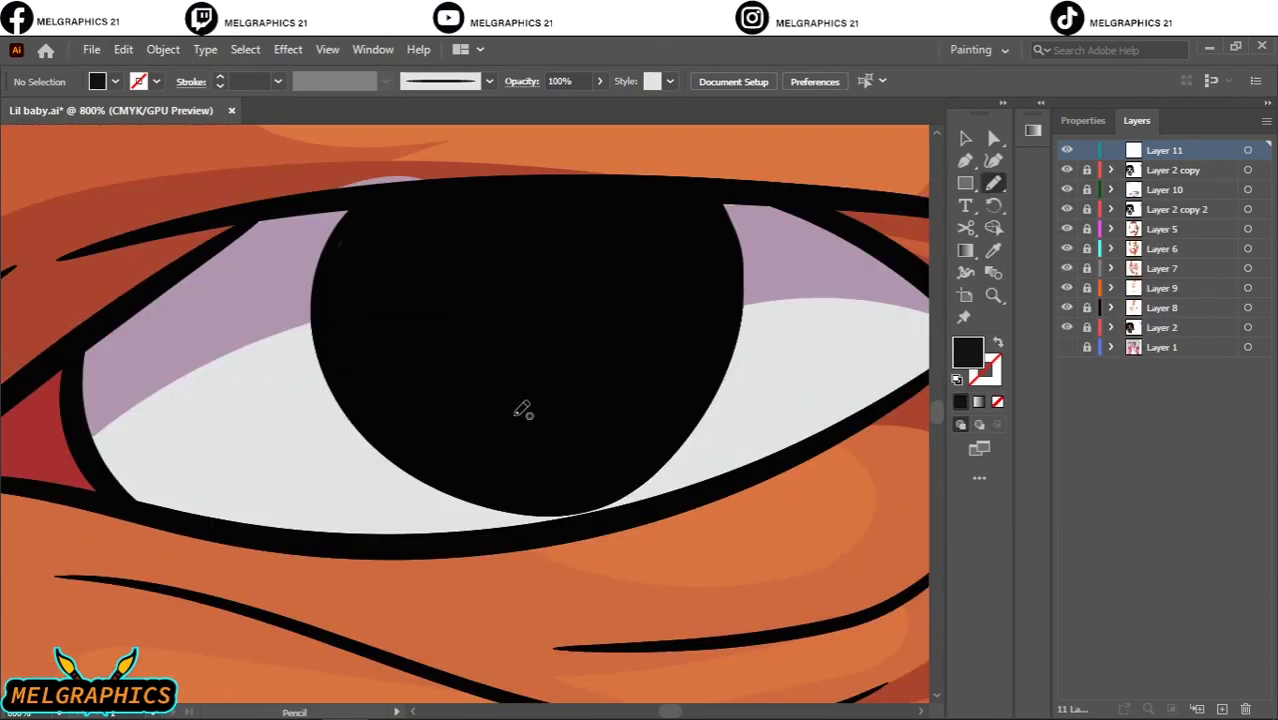
pyautogui.moveTo(522, 408); pyautogui.dragTo(690, 357)
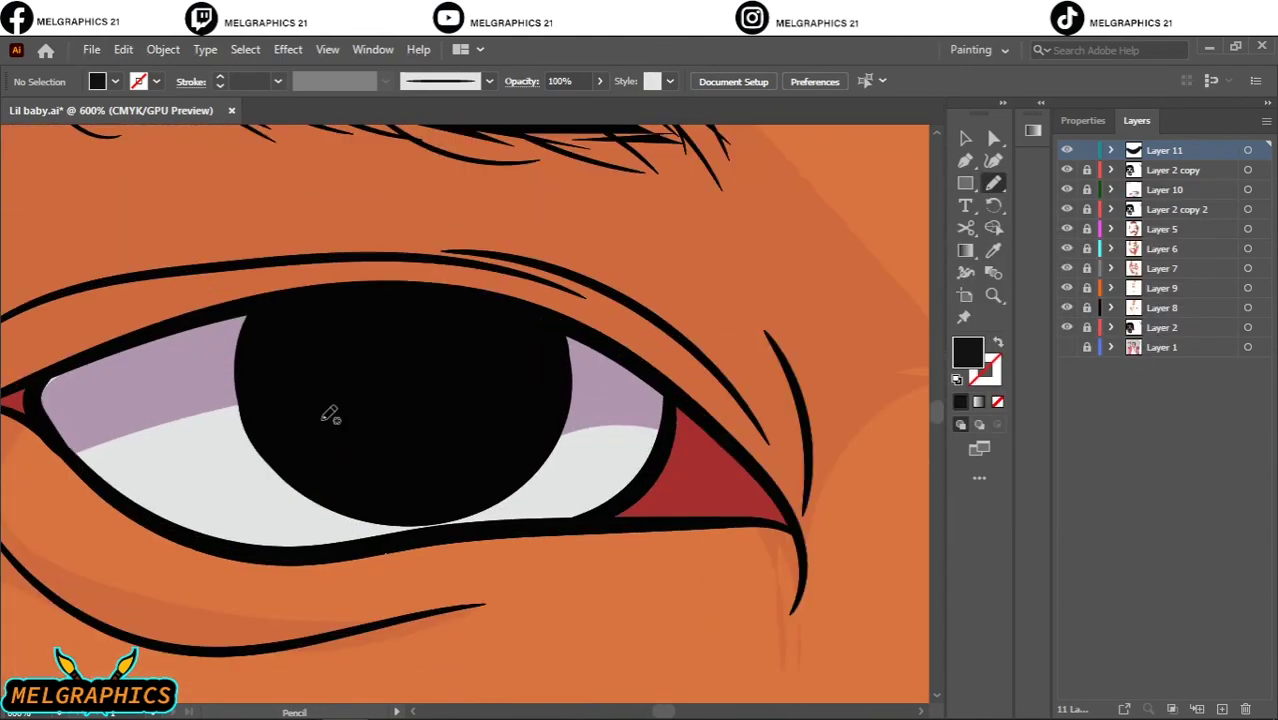
pyautogui.moveTo(439, 427)
pyautogui.mouseDown()
pyautogui.moveTo(285, 408)
pyautogui.moveTo(500, 495)
pyautogui.mouseUp()
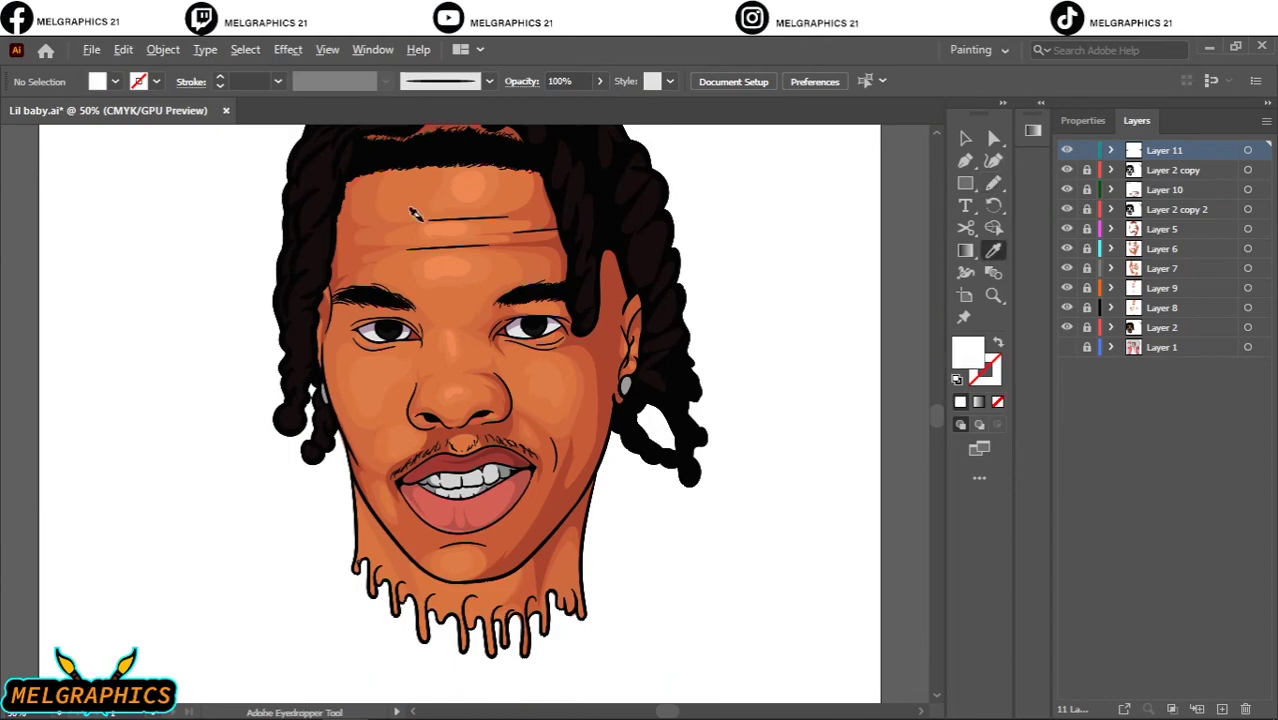